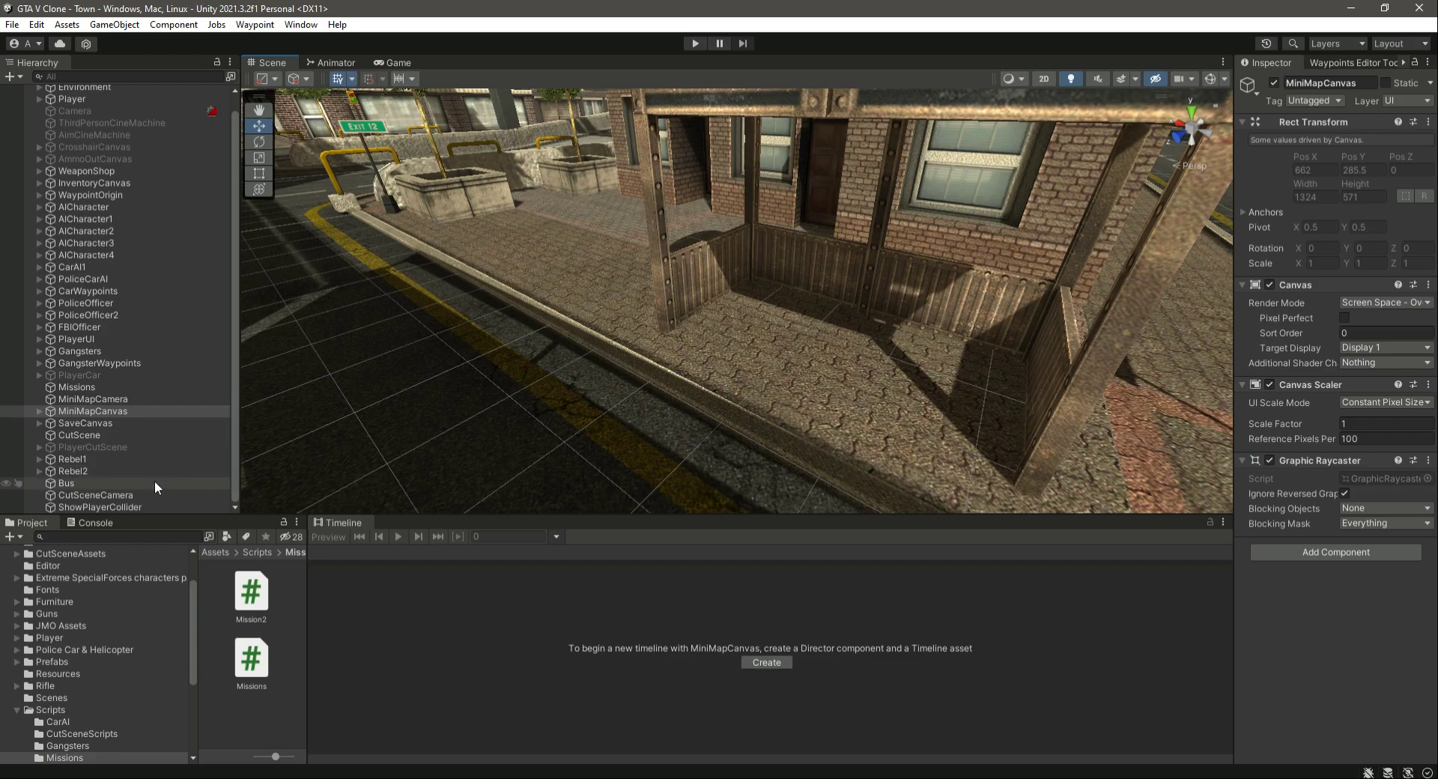
- Create an empty object in the scene and name it CutSceneEnder
left_click(110, 508)
right_click_drag(677, 438, 487, 415)
right_click_drag(373, 446, 4, 77)
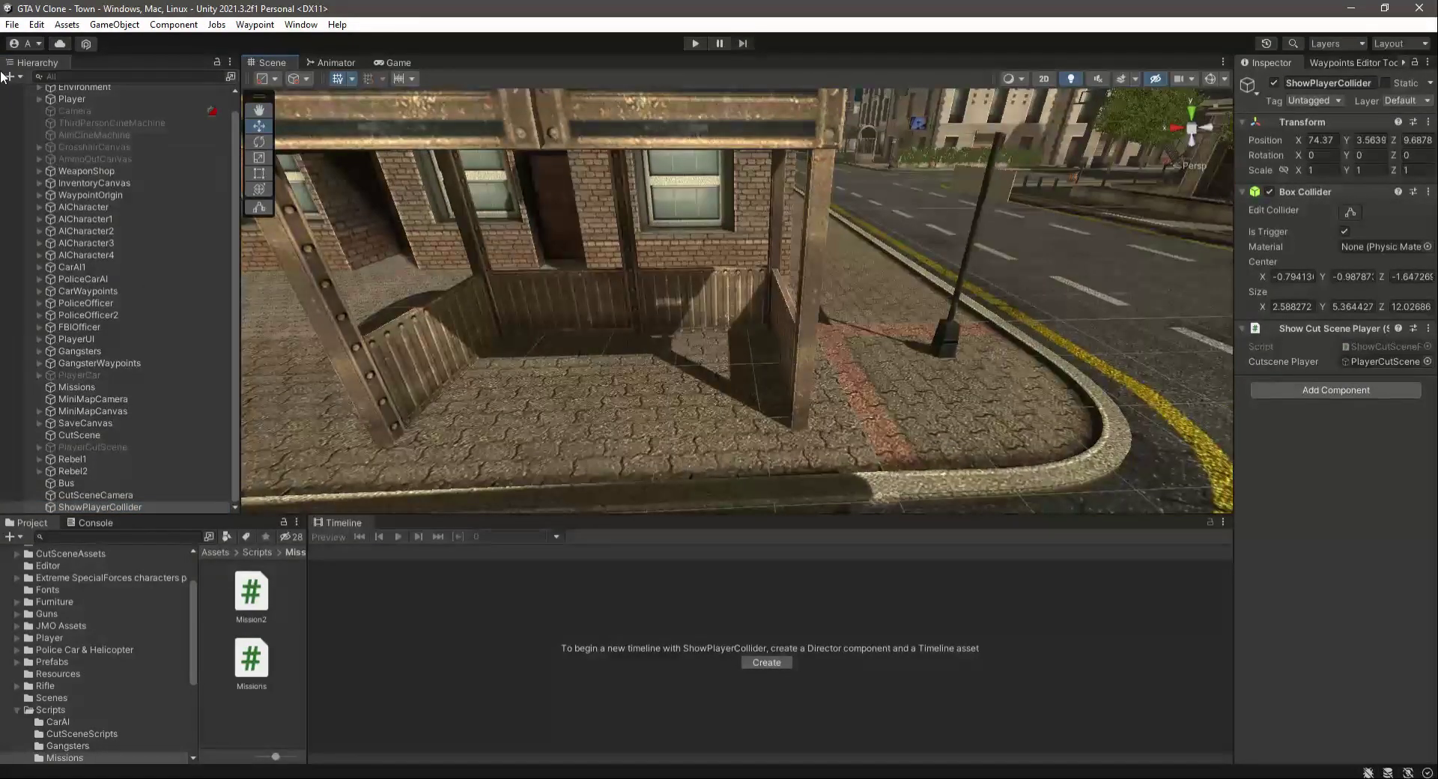
left_click(22, 77)
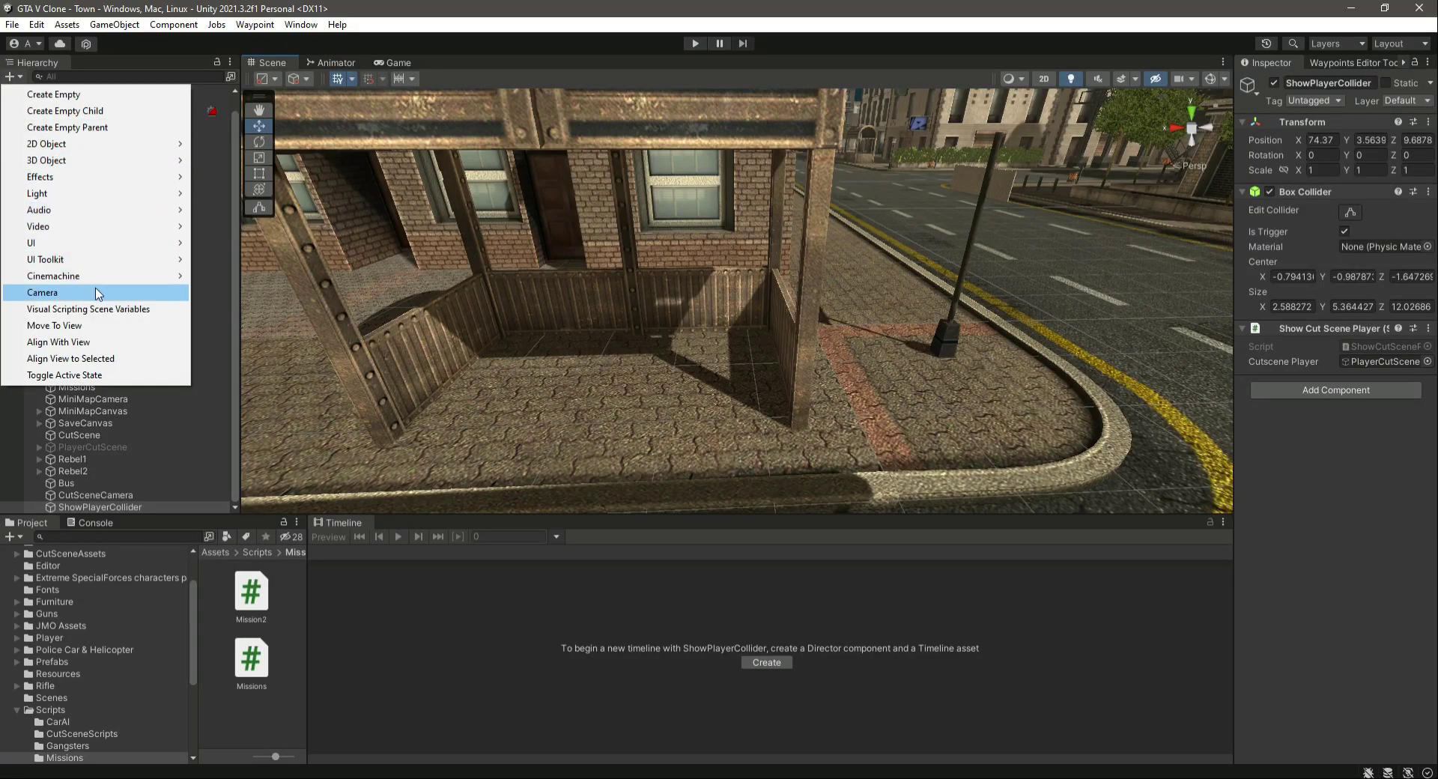
left_click(93, 96)
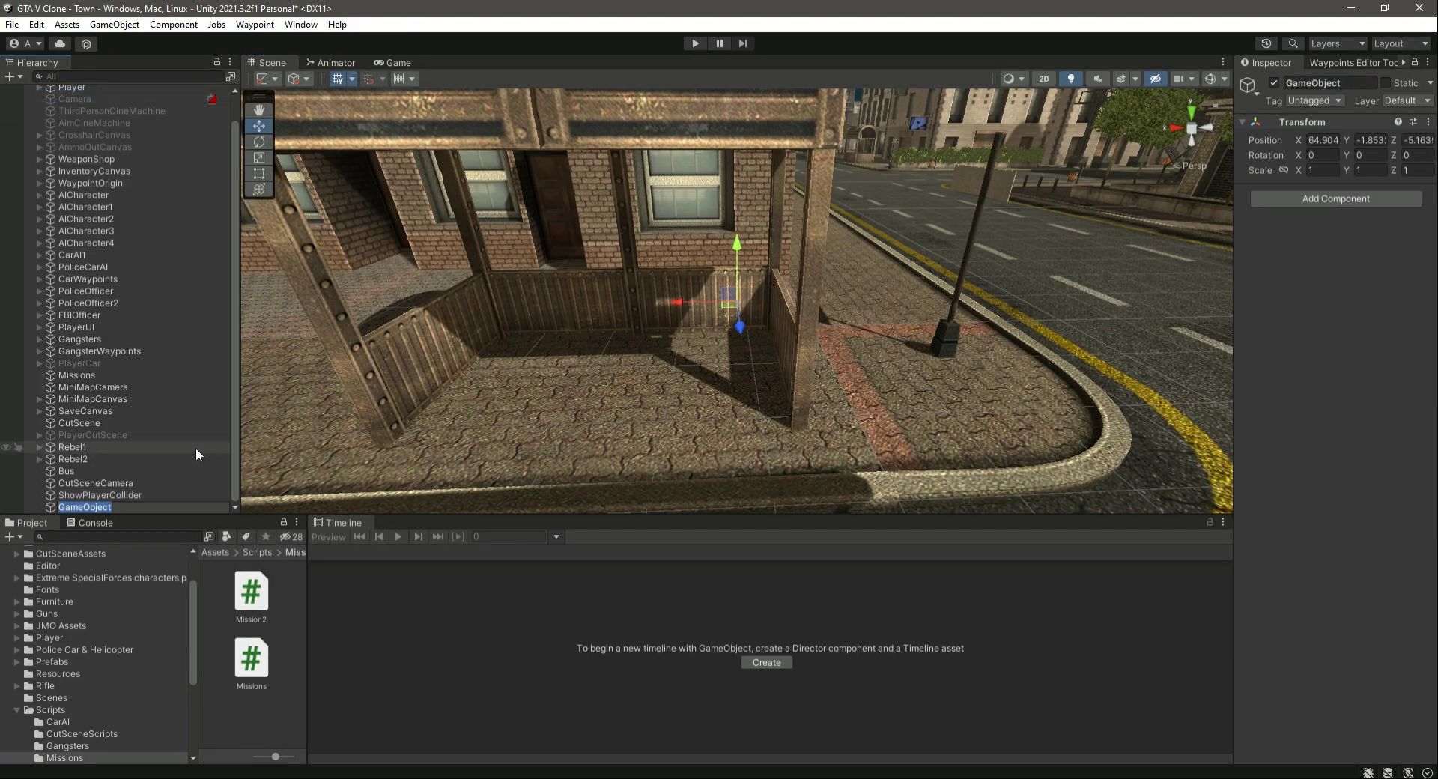
type("CutSceneEnder")
key("Return")
- Move CutSceneEnder to the bus shelter and give it a Box Collider set as a trigger
left_click_drag(740, 327, 627, 403)
left_click(1359, 199)
type("box")
key("Return")
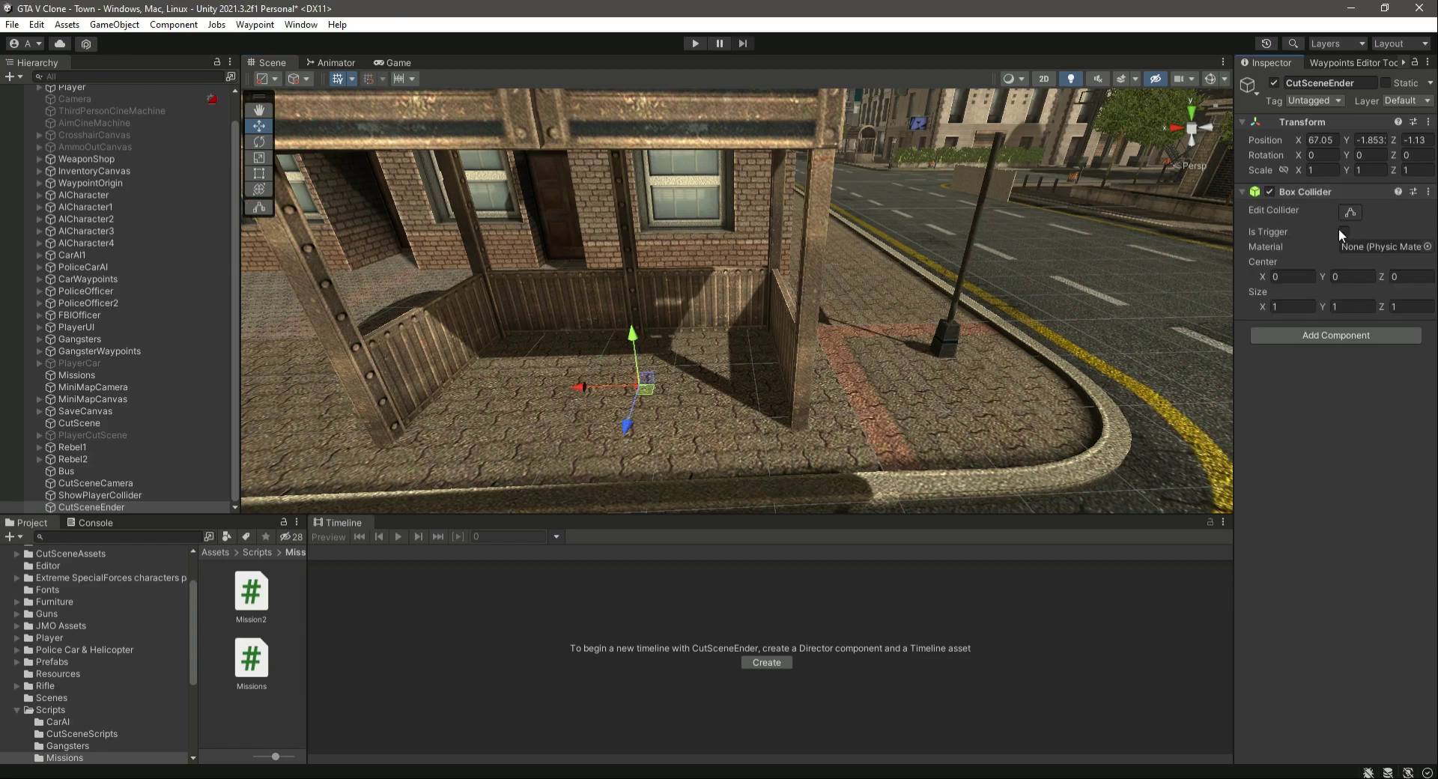
left_click(1343, 232)
- Raise CutSceneEnder above the pavement and place it inside the bus shelter at about X 67.29, Y 0.85, Z 1.82
left_click(1351, 212)
right_click_drag(919, 298, 291, 141)
key("w")
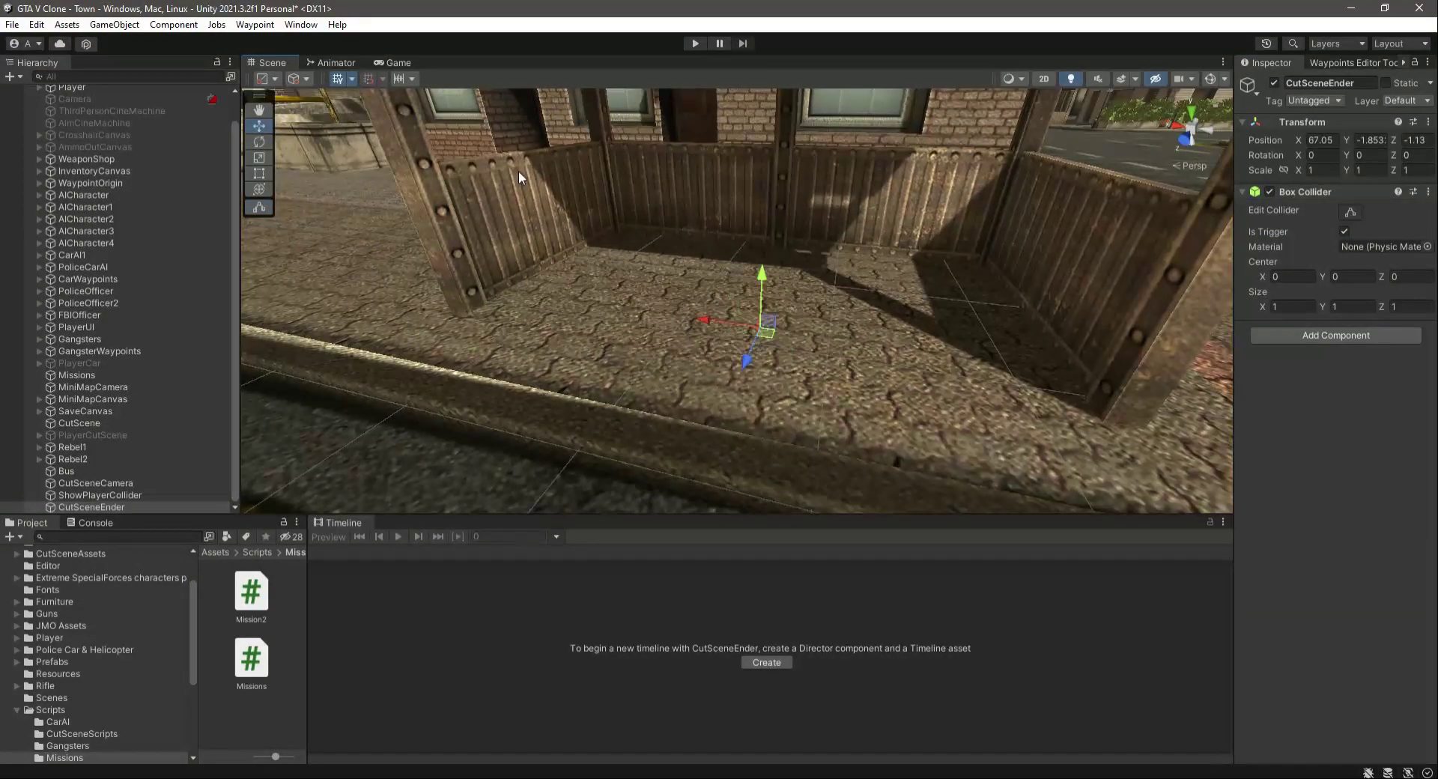
left_click_drag(767, 278, 779, 84)
left_click(1351, 213)
right_click_drag(936, 262, 261, 137)
left_click(259, 128)
left_click_drag(767, 240, 529, 296)
right_click_drag(529, 312, 761, 242)
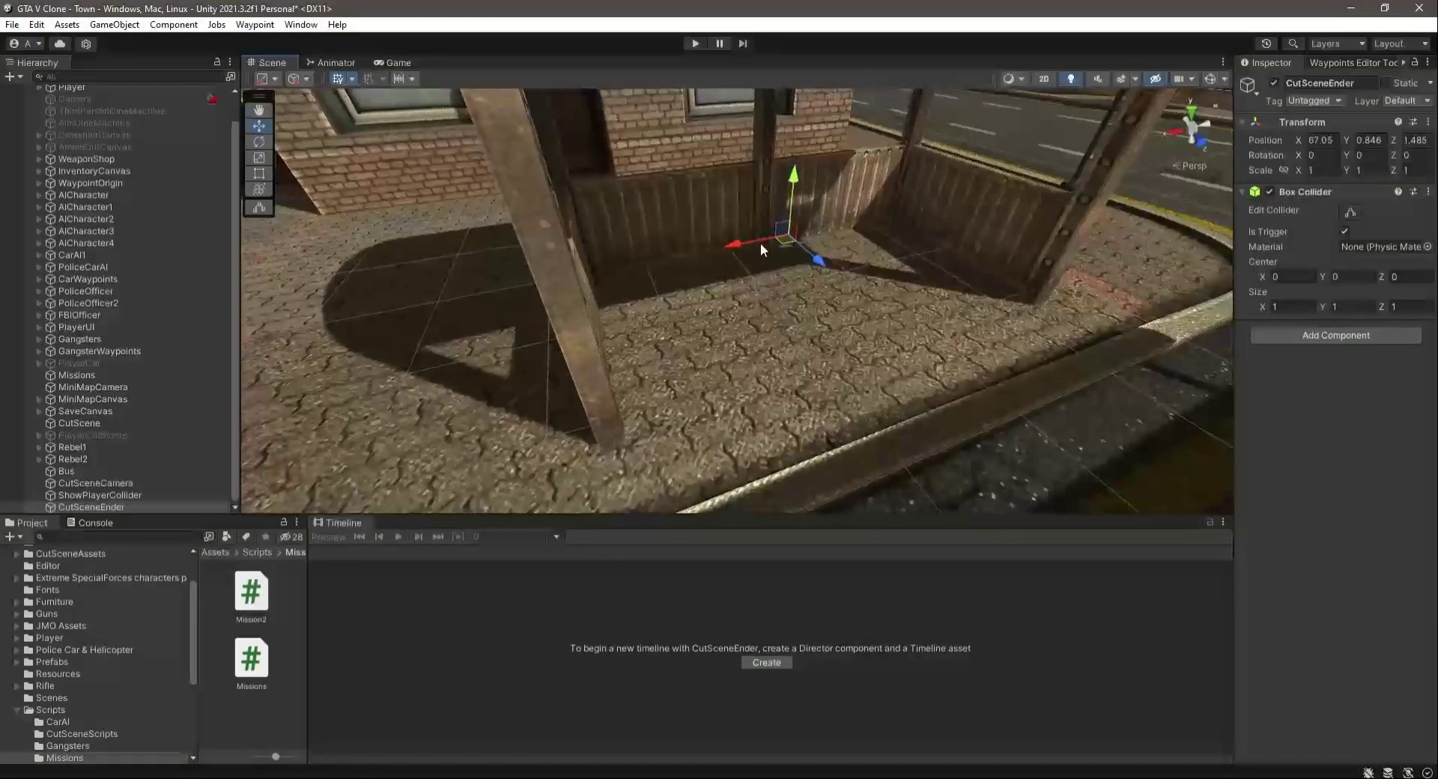
left_click_drag(722, 249, 790, 270)
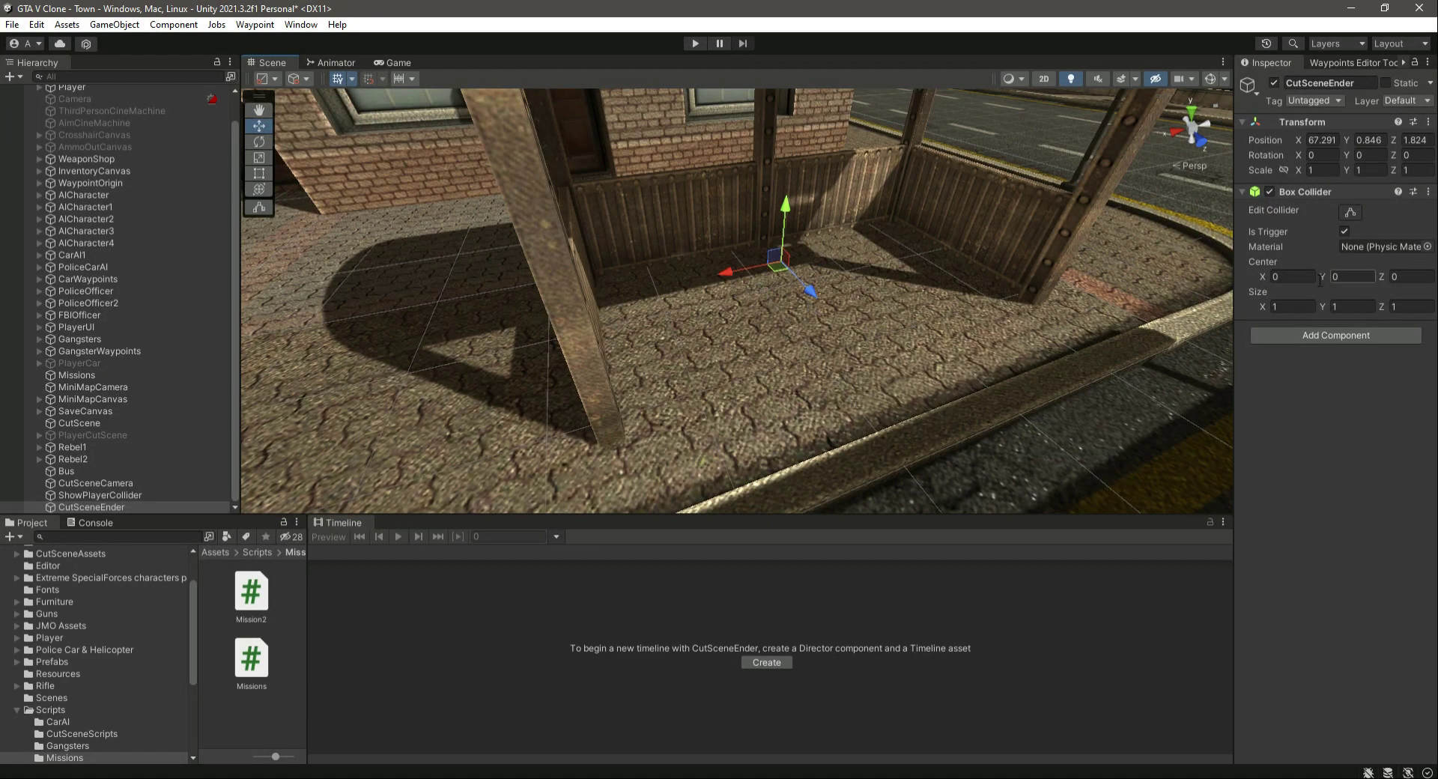
- Reshape CutSceneEnder's box collider into an upright volume across the shelter opening, about 1.56 × 1.77 × 0.34 in size
left_click(1359, 211)
right_click_drag(907, 352, 715, 306)
left_click_drag(695, 294, 634, 311)
right_click_drag(633, 312, 834, 364)
left_click_drag(862, 341, 929, 330)
left_click_drag(736, 292, 709, 291)
left_click_drag(806, 240, 833, 112)
right_click_drag(834, 112, 766, 320)
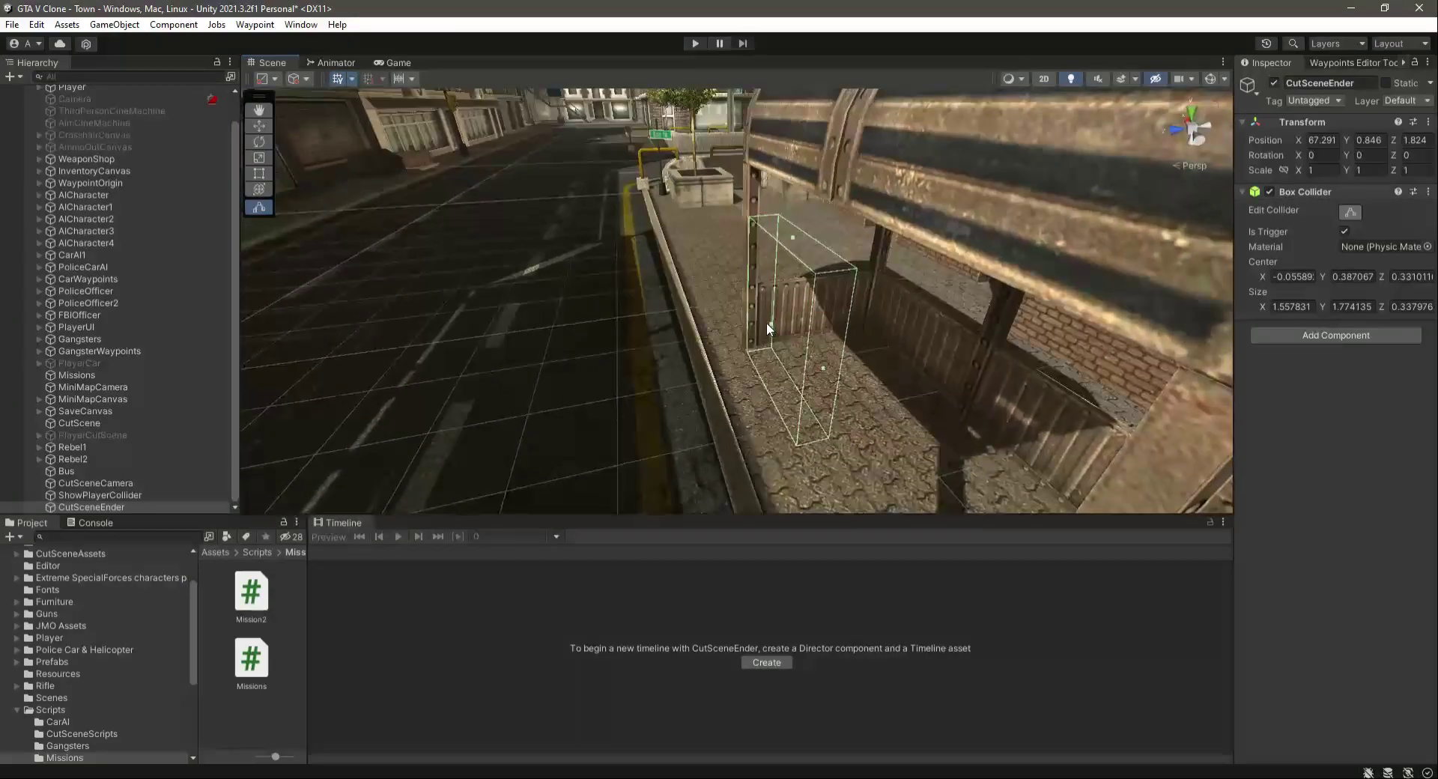
- Enlarge CutSceneEnder's box collider to about 1.82 × 2.13 × 0.64 and save the scene
left_click_drag(770, 322, 740, 326)
left_click_drag(778, 235, 781, 196)
left_click_drag(809, 355, 822, 371)
key("a")
right_click_drag(616, 376, 656, 392)
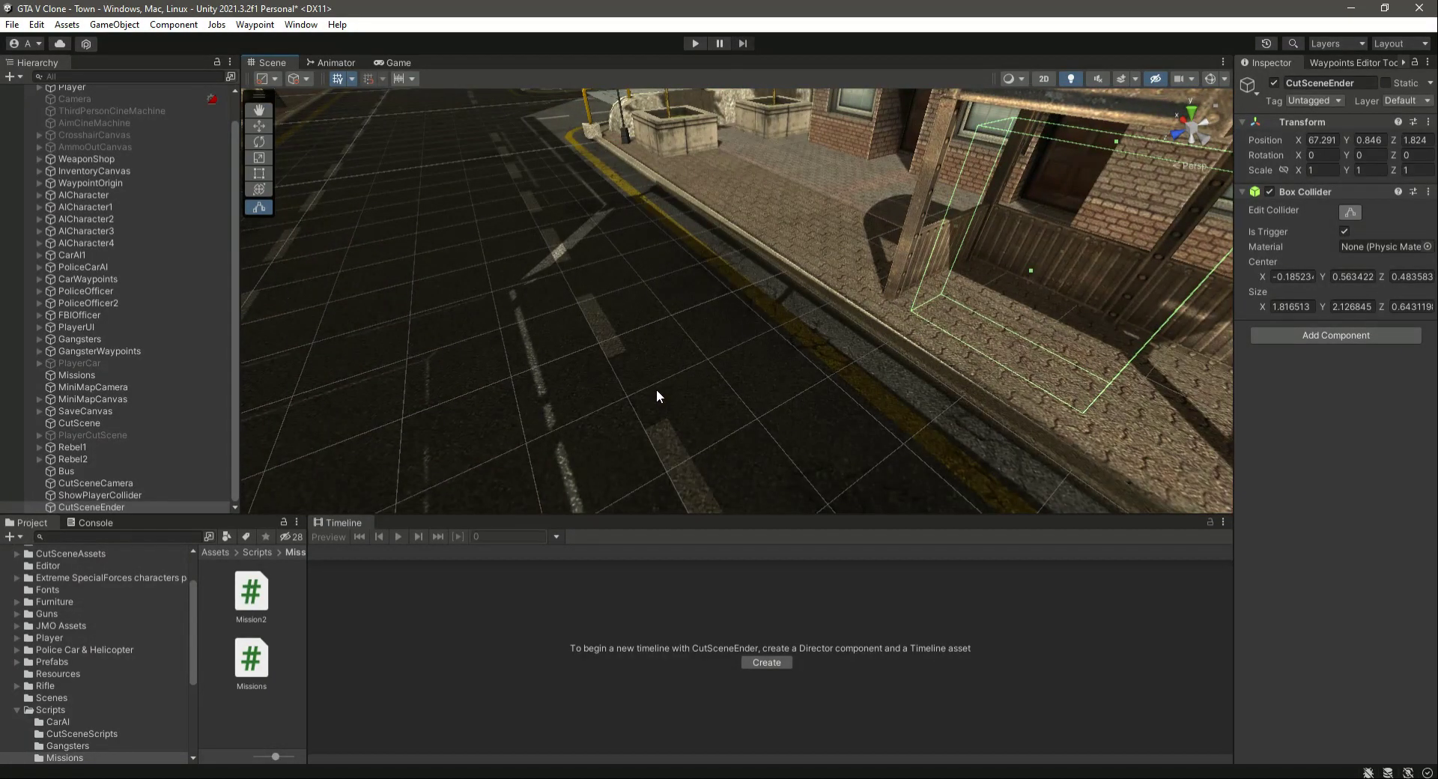
key("ctrl+s")
- Select the CutScene object to open its timeline
right_click_drag(614, 330, 946, 349)
scroll(749, 332, "up", 3)
scroll(947, 346, "down", 4)
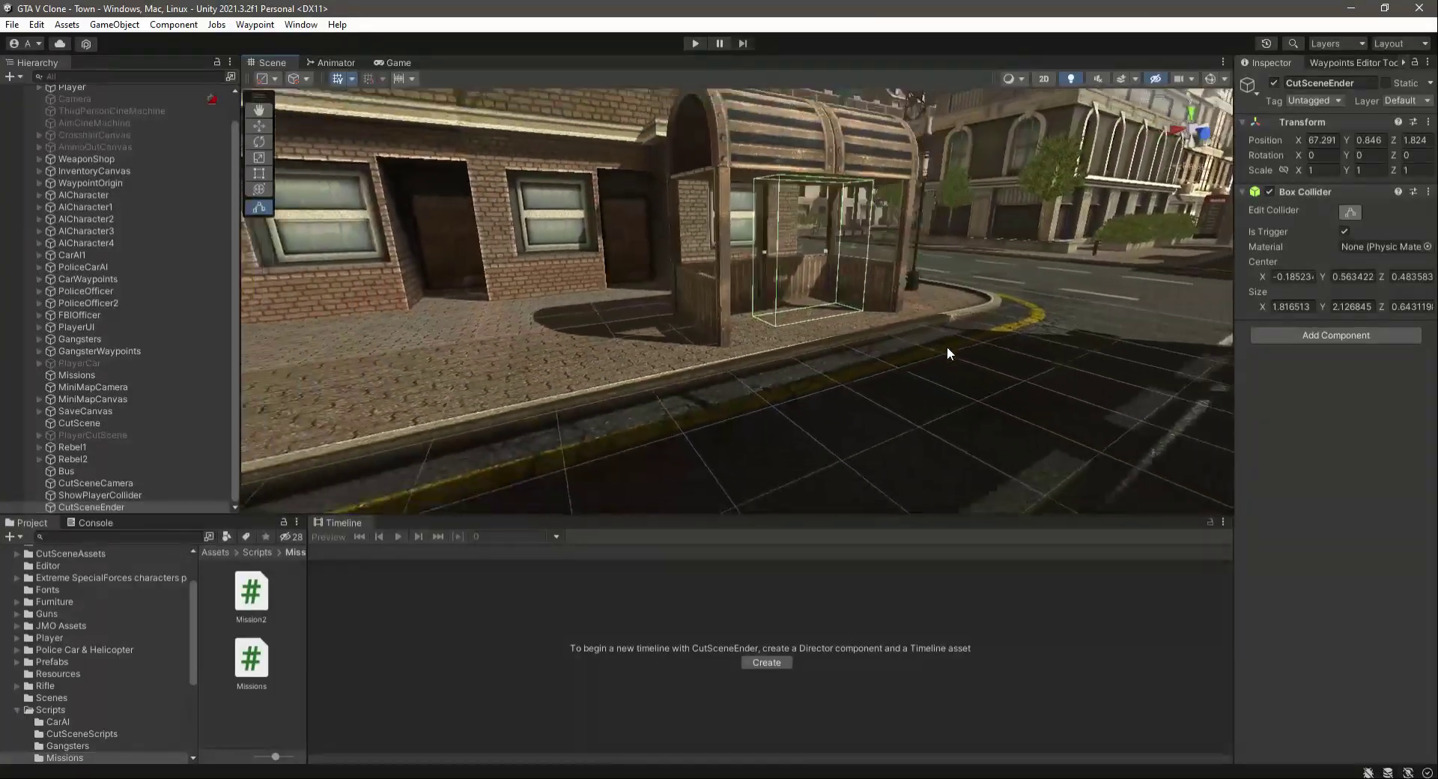
right_click_drag(532, 299, 606, 293)
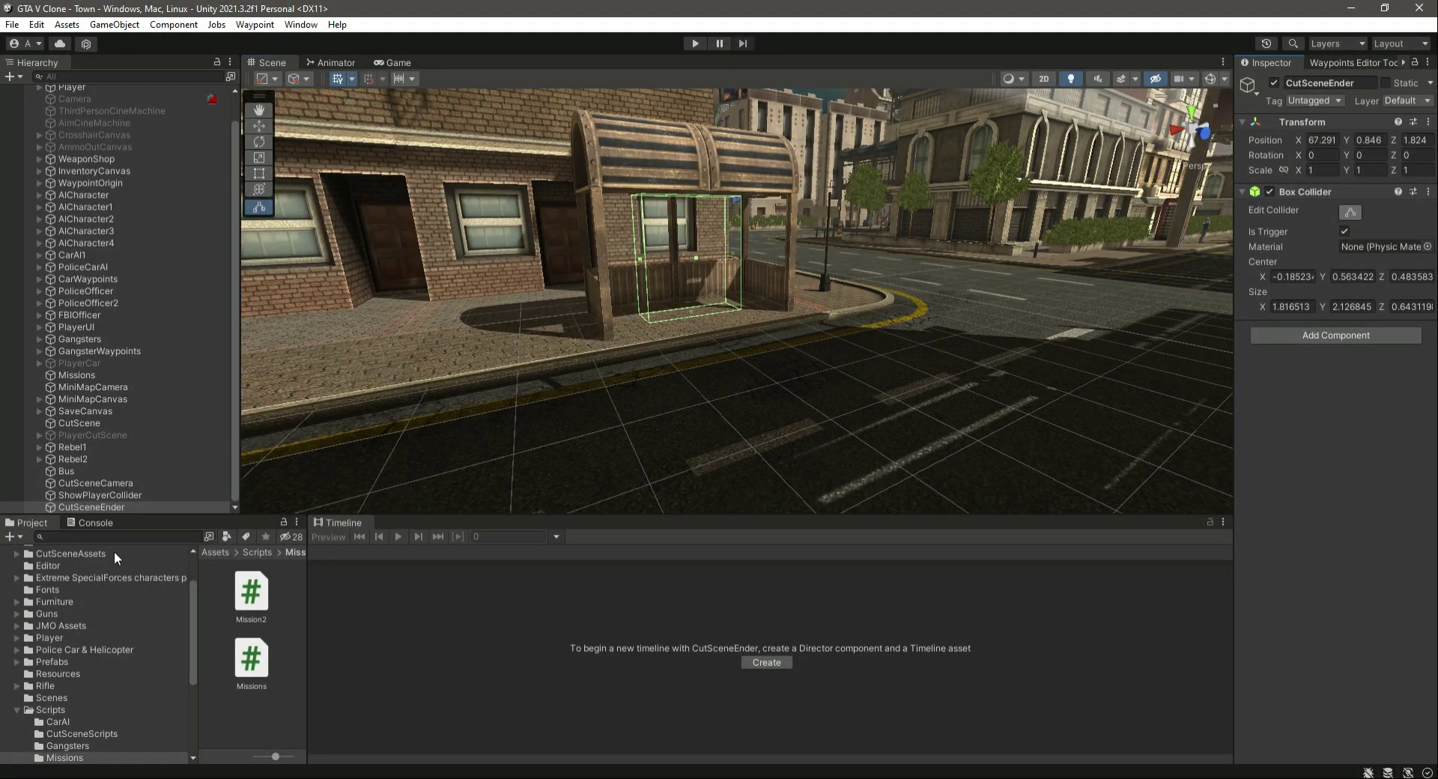
left_click(119, 484)
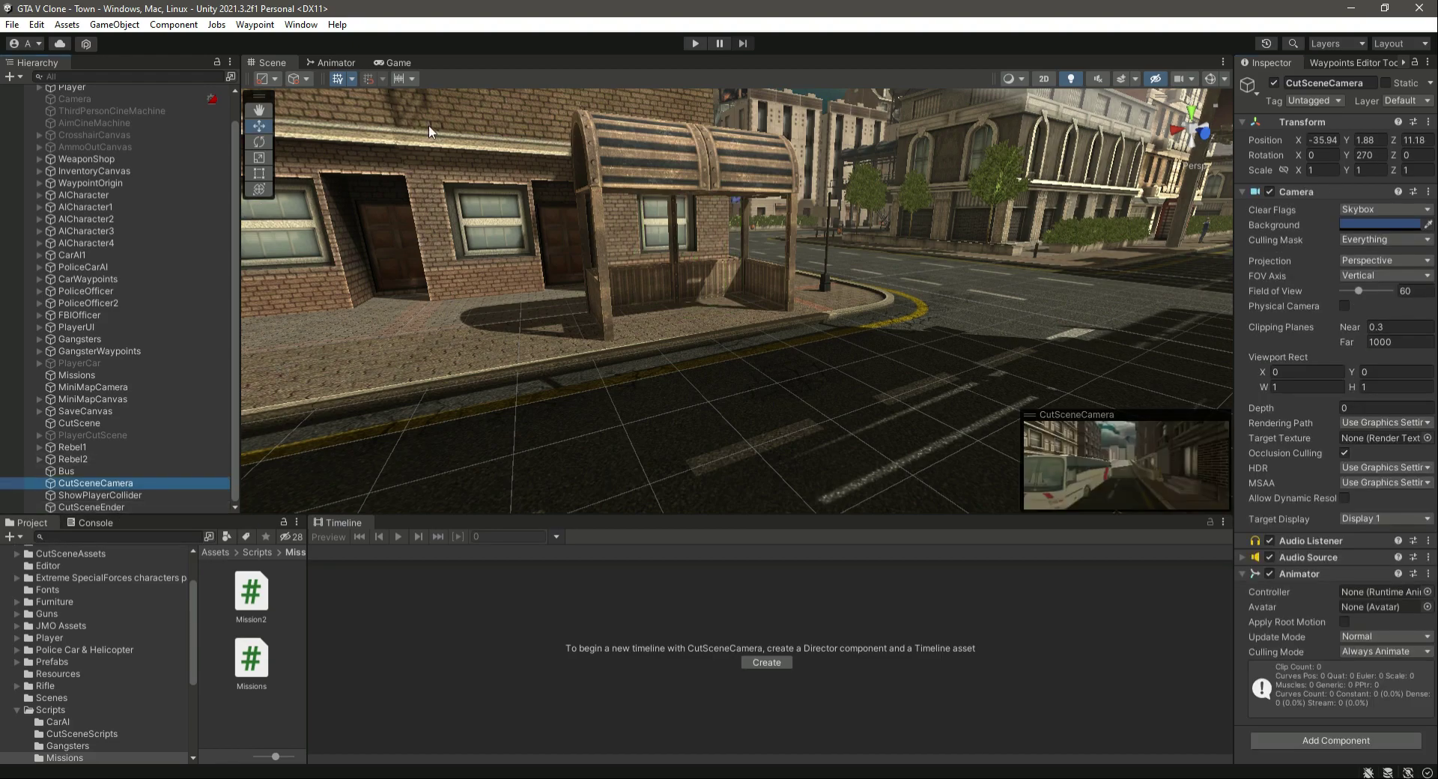
left_click(132, 422)
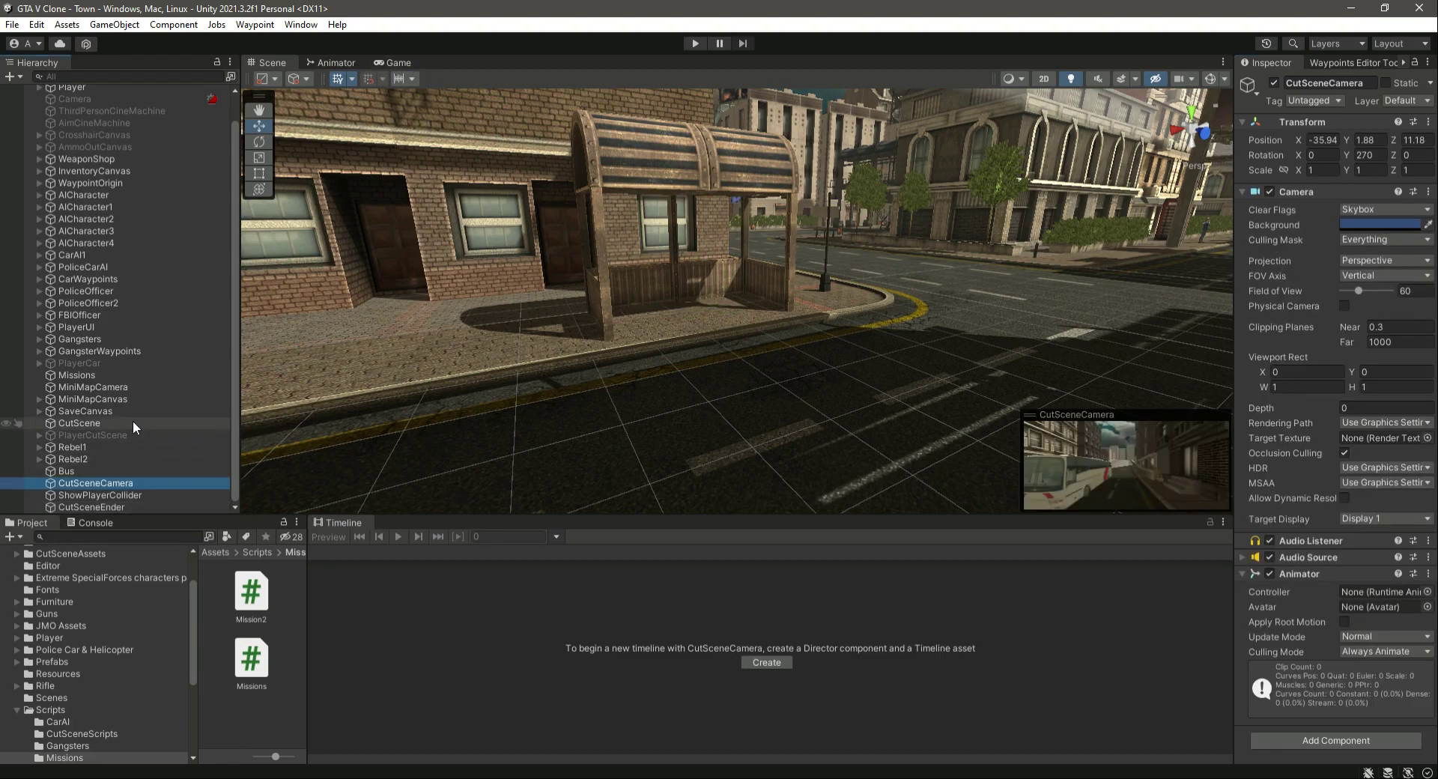
- Scrub the CutScene timeline through the rebels' conversation, watch them beside the bus shelter, and end at frame 1883
left_click_drag(994, 767, 1101, 764)
left_click_drag(731, 553, 1162, 601)
right_click_drag(532, 352, 561, 400)
key("w")
key("a")
scroll(562, 407, "down", 4)
right_click_drag(774, 445, 763, 412)
left_click_drag(1109, 759, 1185, 766)
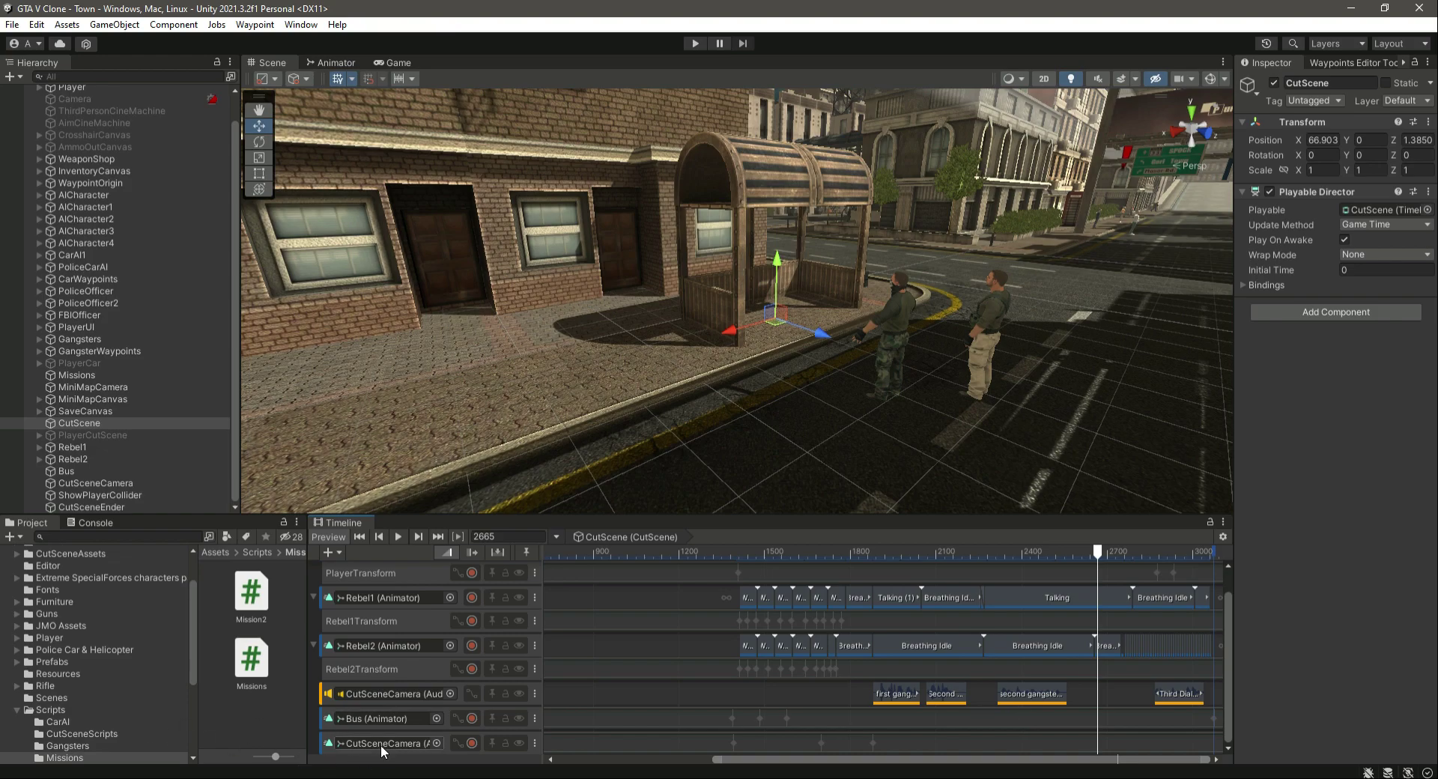
left_click_drag(1095, 553, 873, 614)
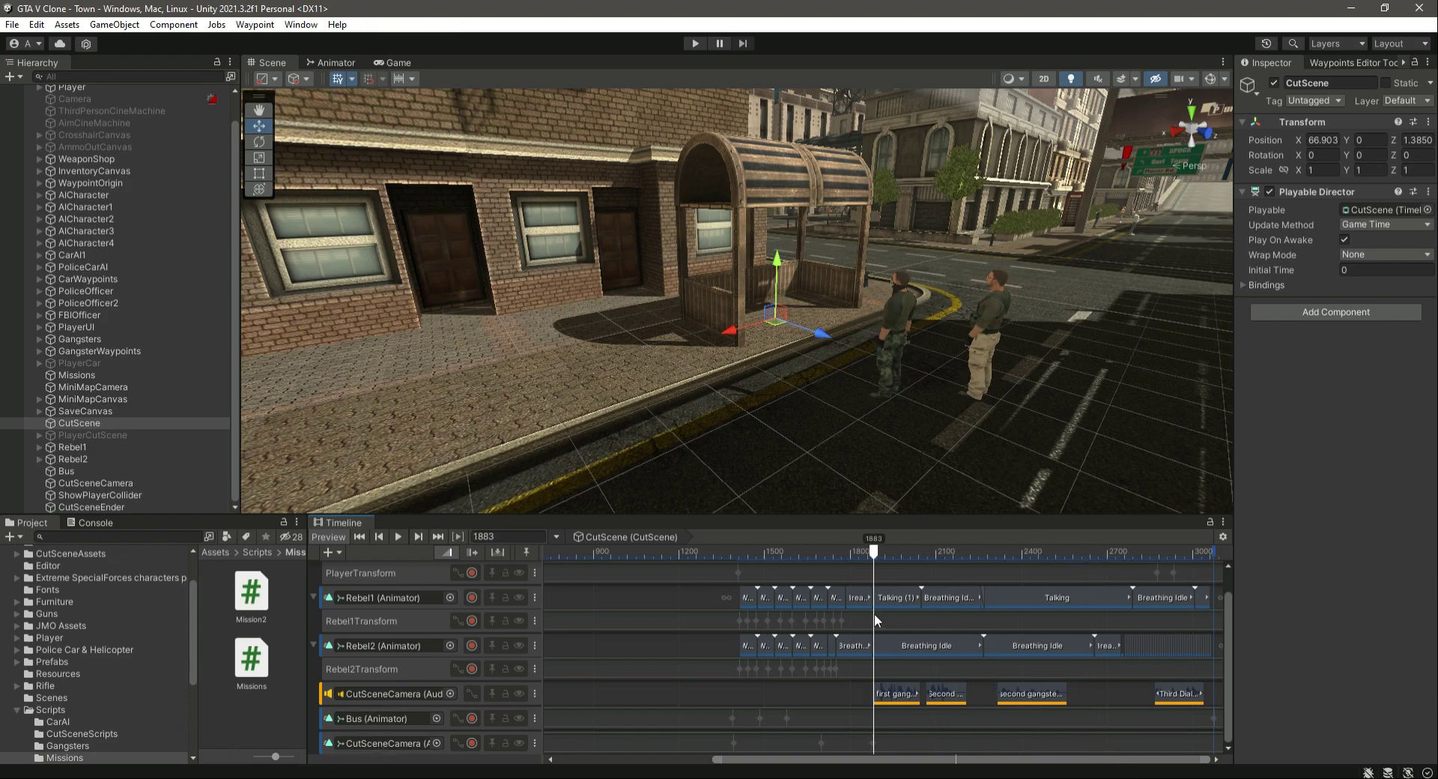
- Record a CutSceneCamera position keyframe at frame 2492 with Position Y at 1.88
left_click(472, 743)
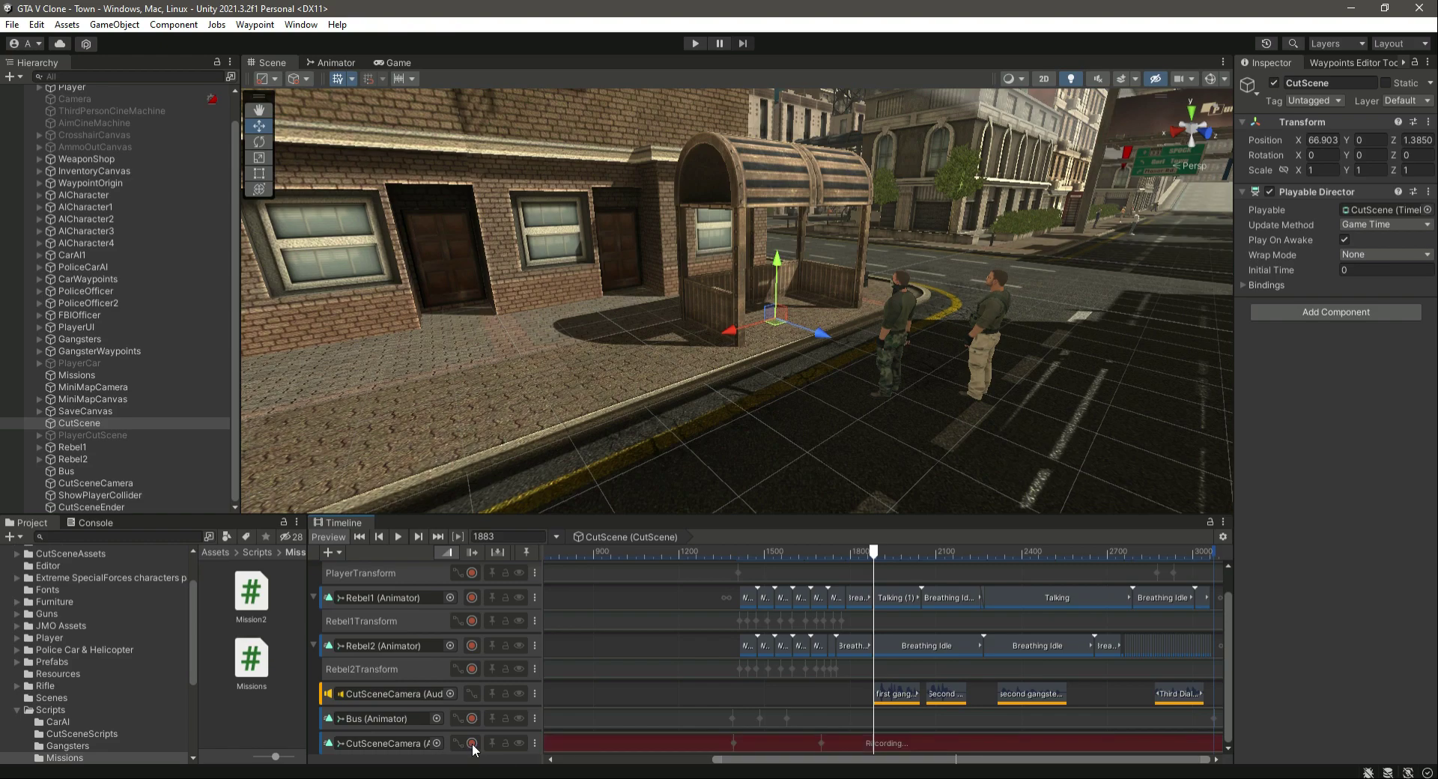
left_click(123, 485)
left_click_drag(873, 553, 1049, 601)
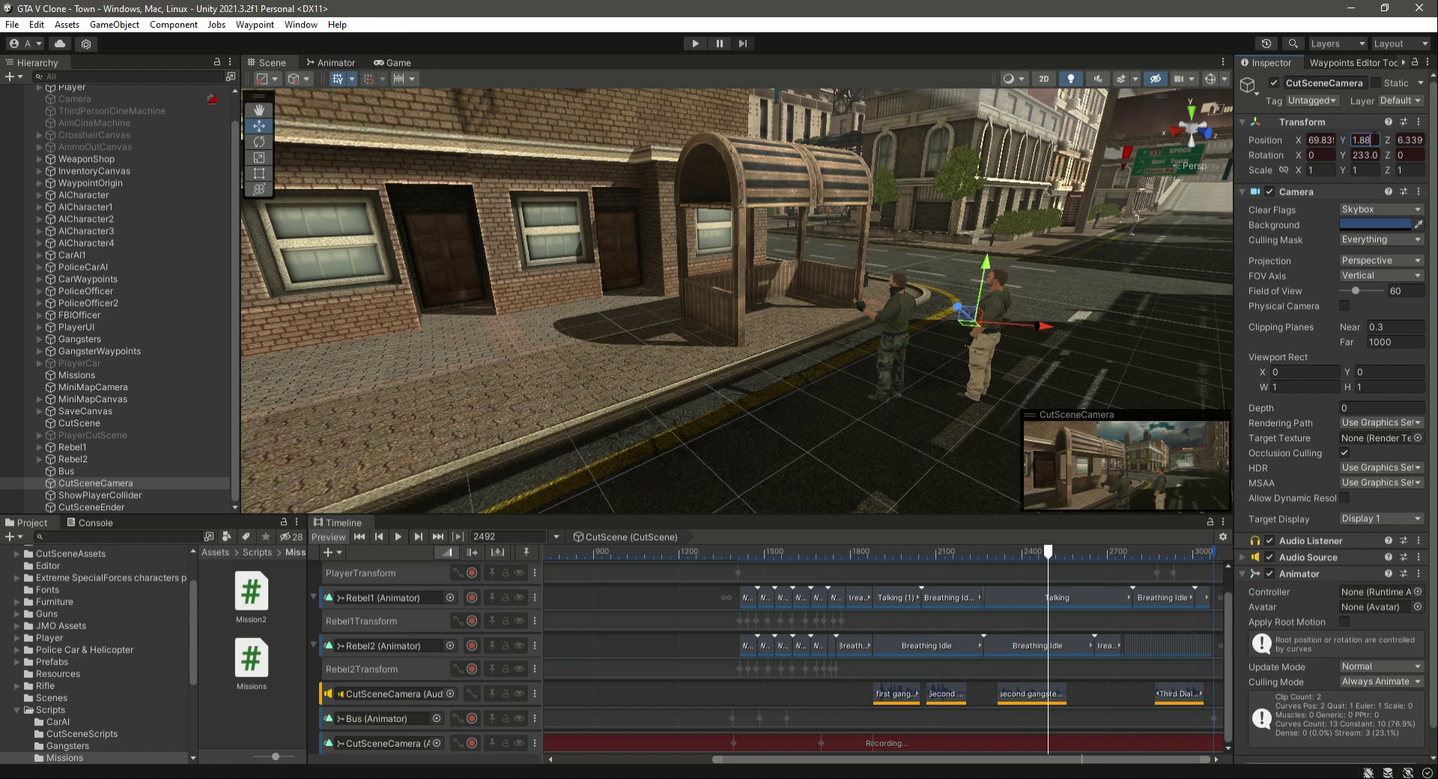
key("BackSpace")
type("9")
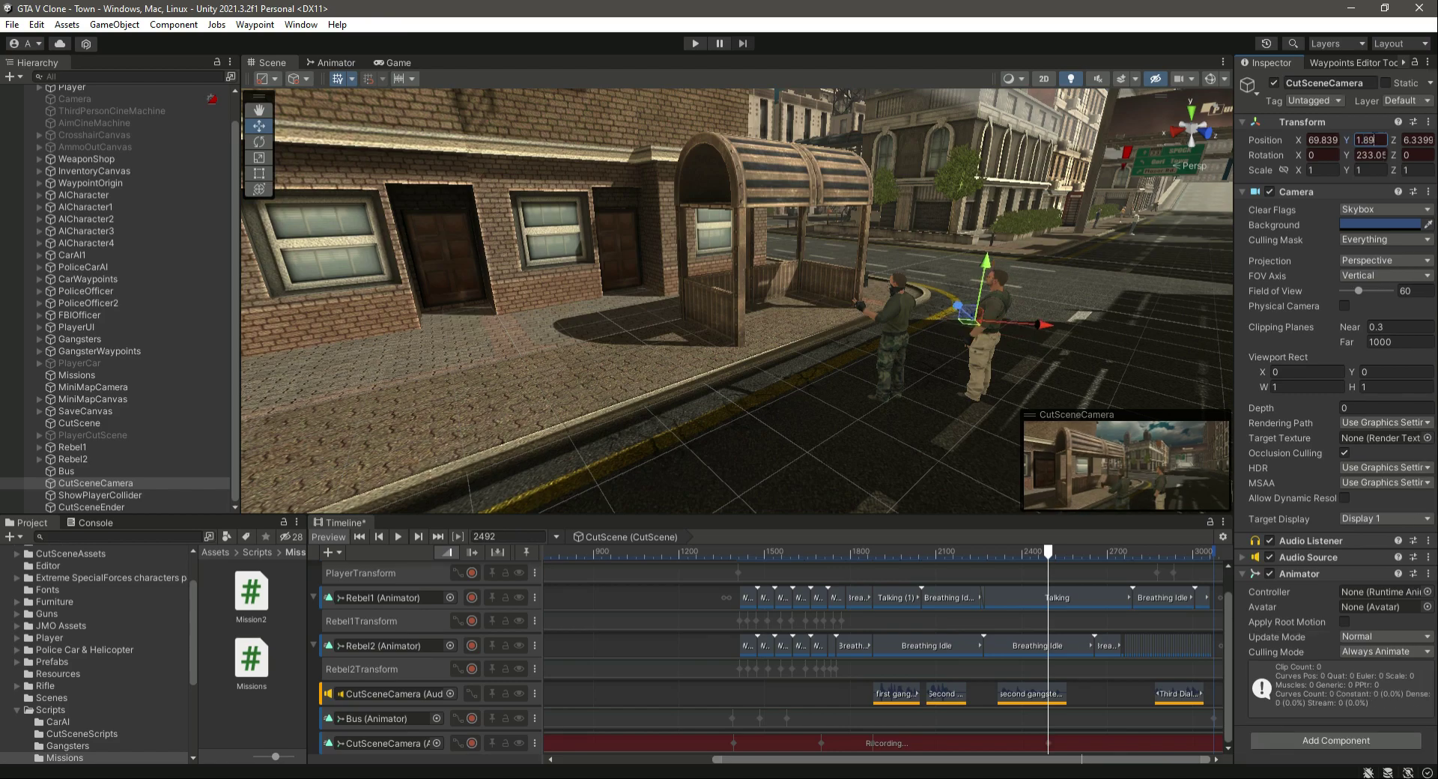
key("BackSpace")
type("8")
left_click(472, 744)
- Record a CutSceneCamera keyframe at frame 2831 with the camera moved forward to about X 65.77, Z 3.28 beside the bus shelter
left_click_drag(1049, 557, 1046, 615)
left_click(471, 743)
left_click_drag(1052, 560, 1134, 575)
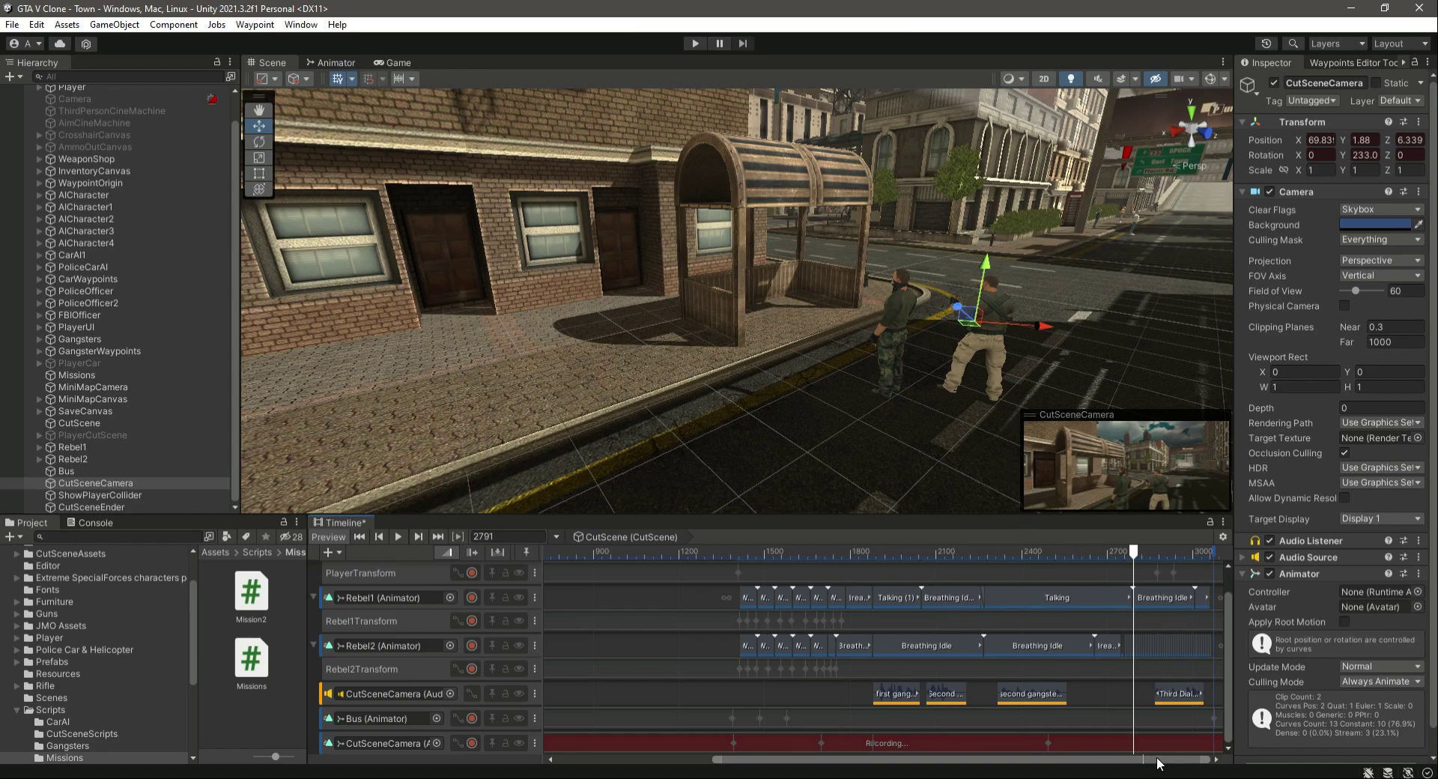
left_click(1216, 760)
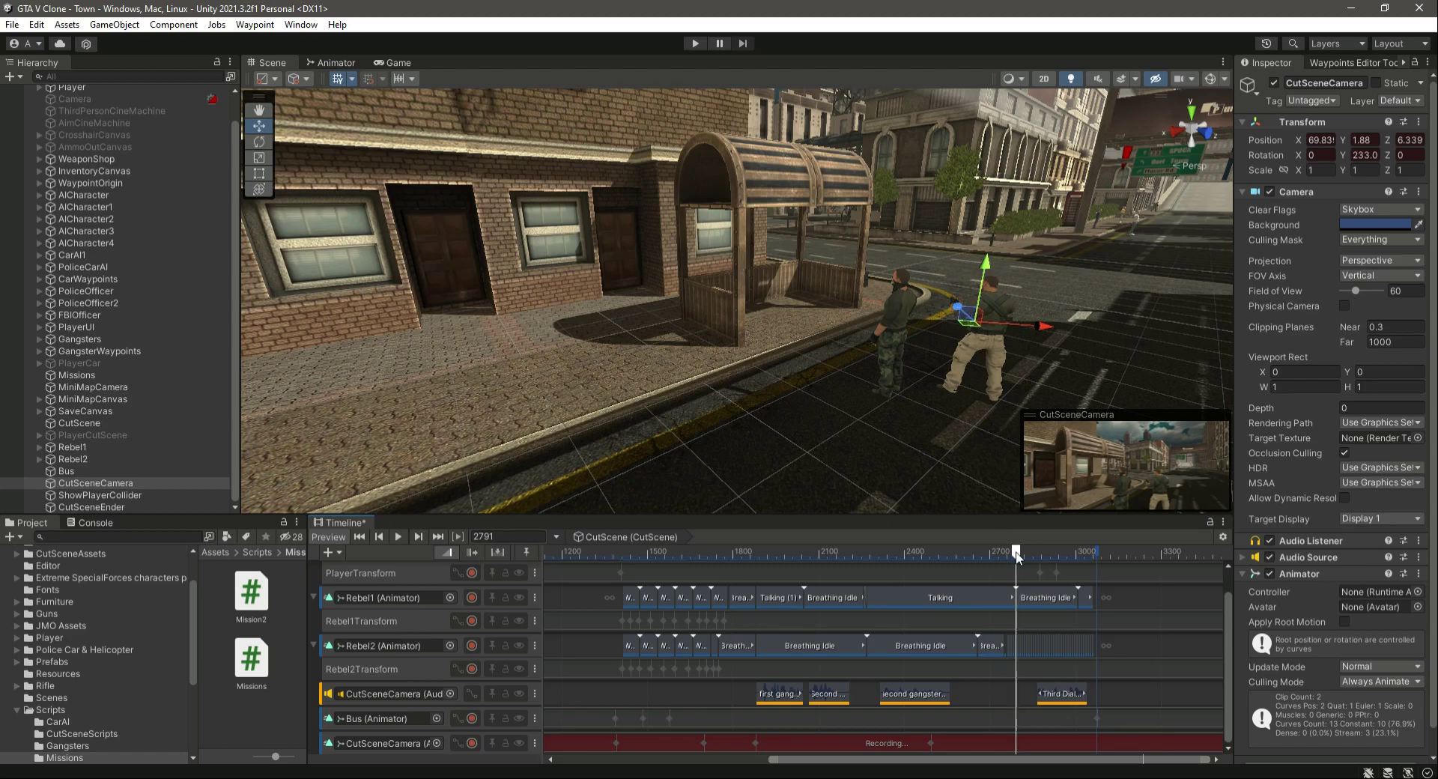
right_click_drag(782, 390, 960, 471)
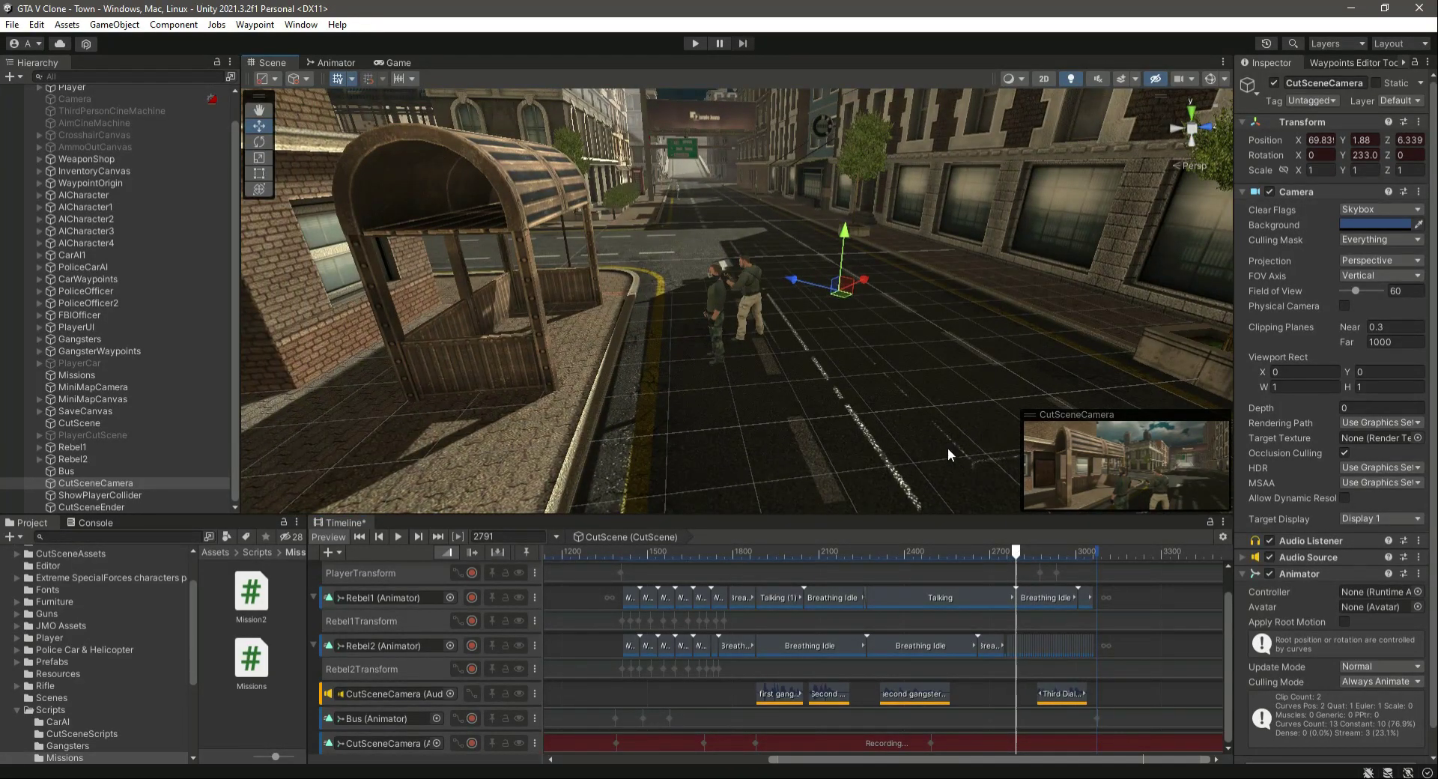
mouse_move(1016, 553)
left_mouse_down()
mouse_move(1107, 566)
mouse_move(969, 581)
mouse_move(1025, 588)
mouse_move(1023, 574)
left_mouse_up()
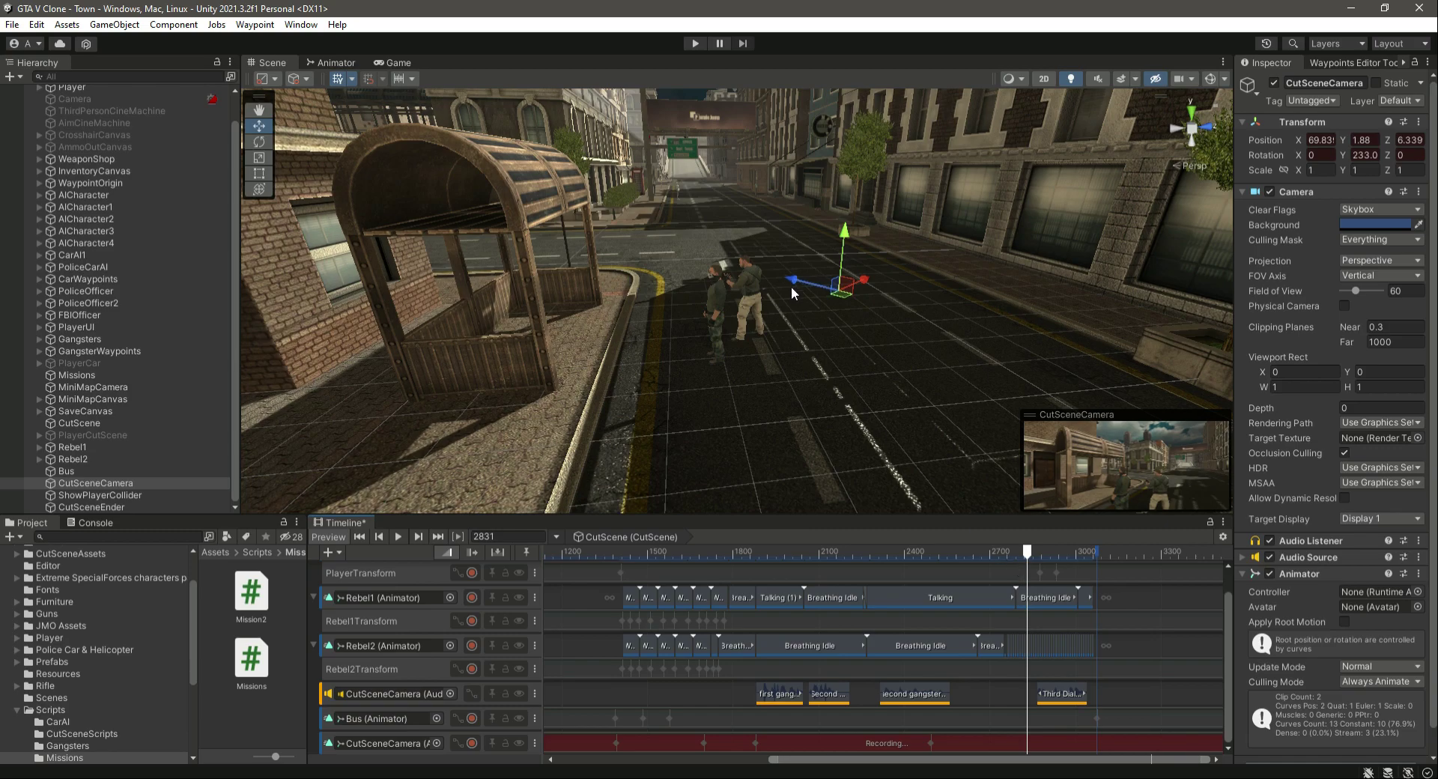
left_click_drag(794, 284, 592, 298)
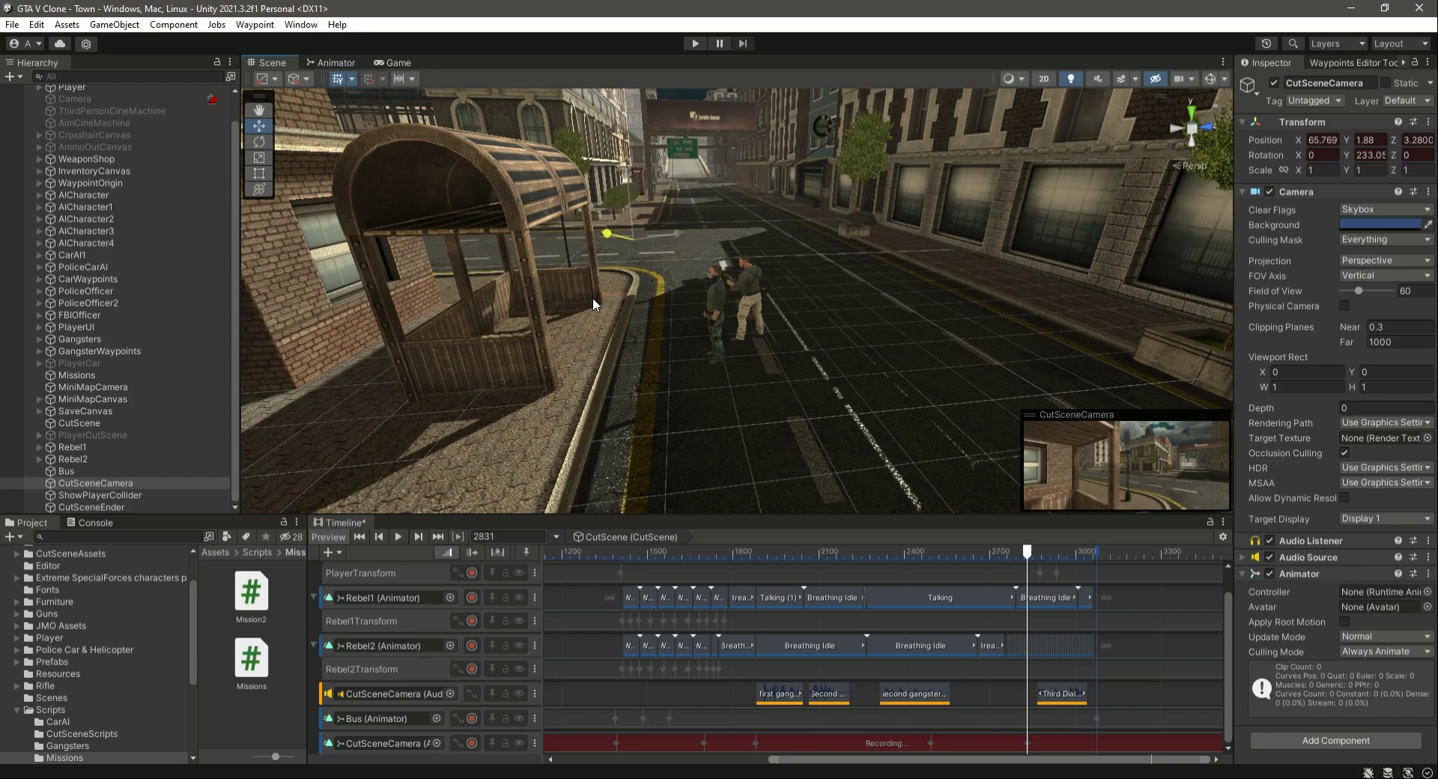
right_click_drag(816, 426, 622, 365)
key("w")
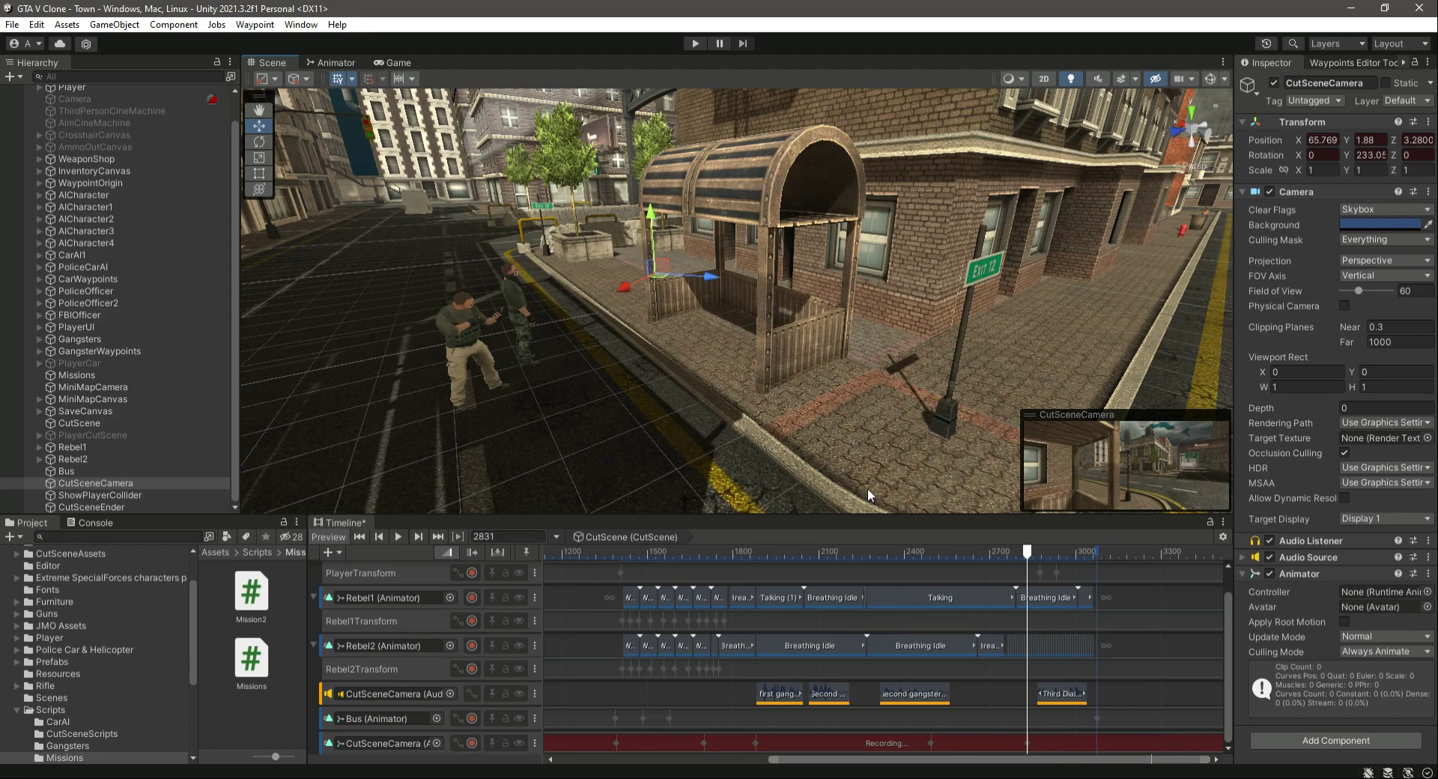
left_click(471, 744)
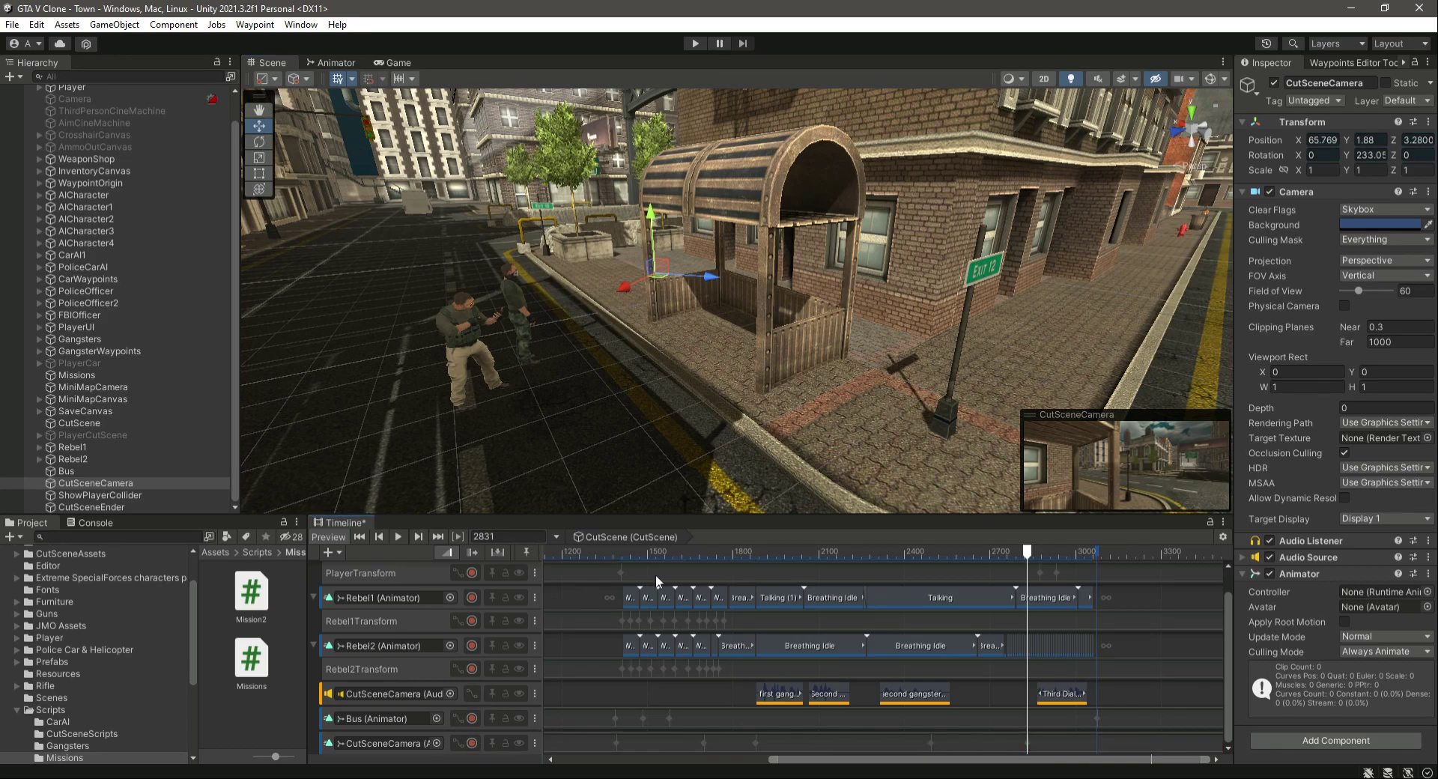
- Scrub around frame 2834 and inspect the camera's keyed position relative to the bus shelter
left_click_drag(1028, 554, 1035, 633)
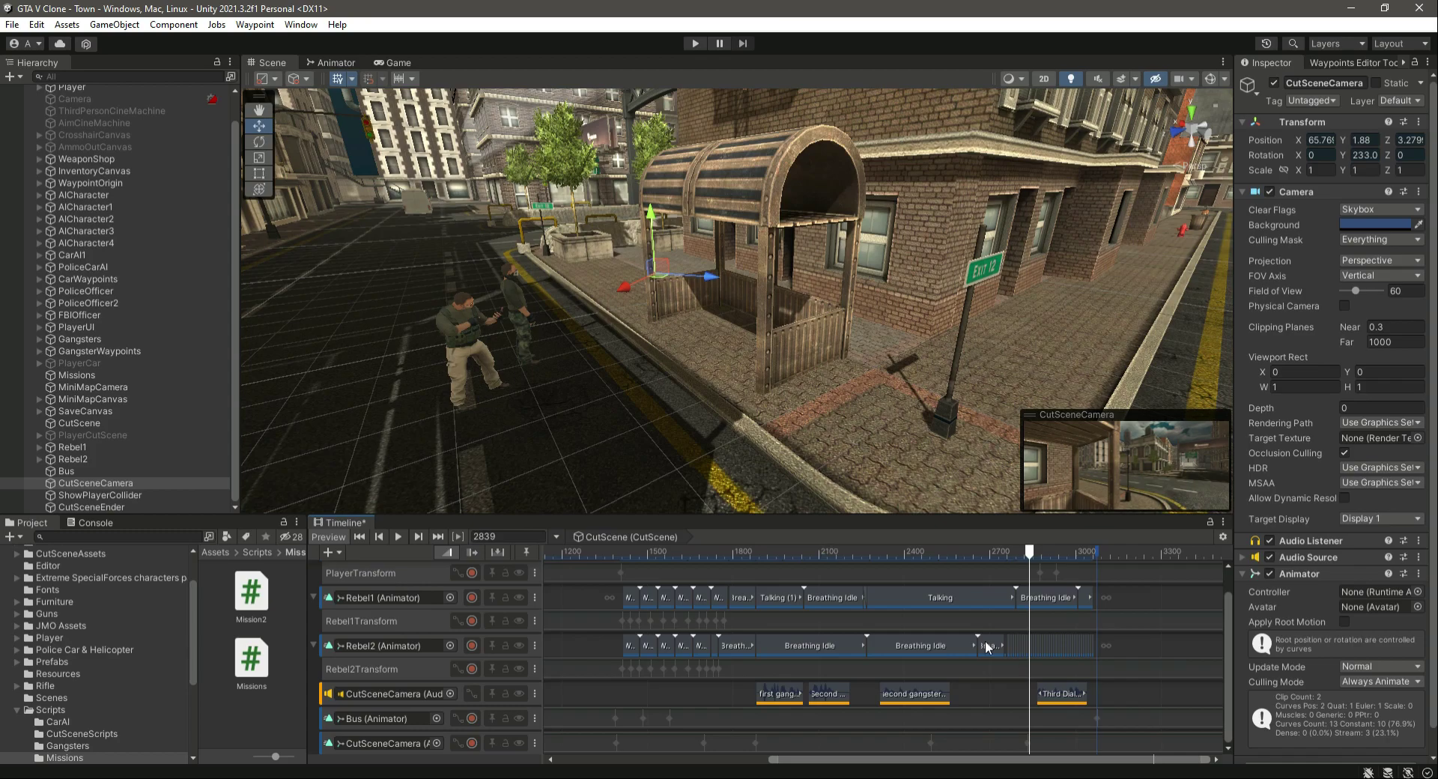
left_click_drag(1032, 555, 1029, 557)
scroll(735, 421, "up", 10)
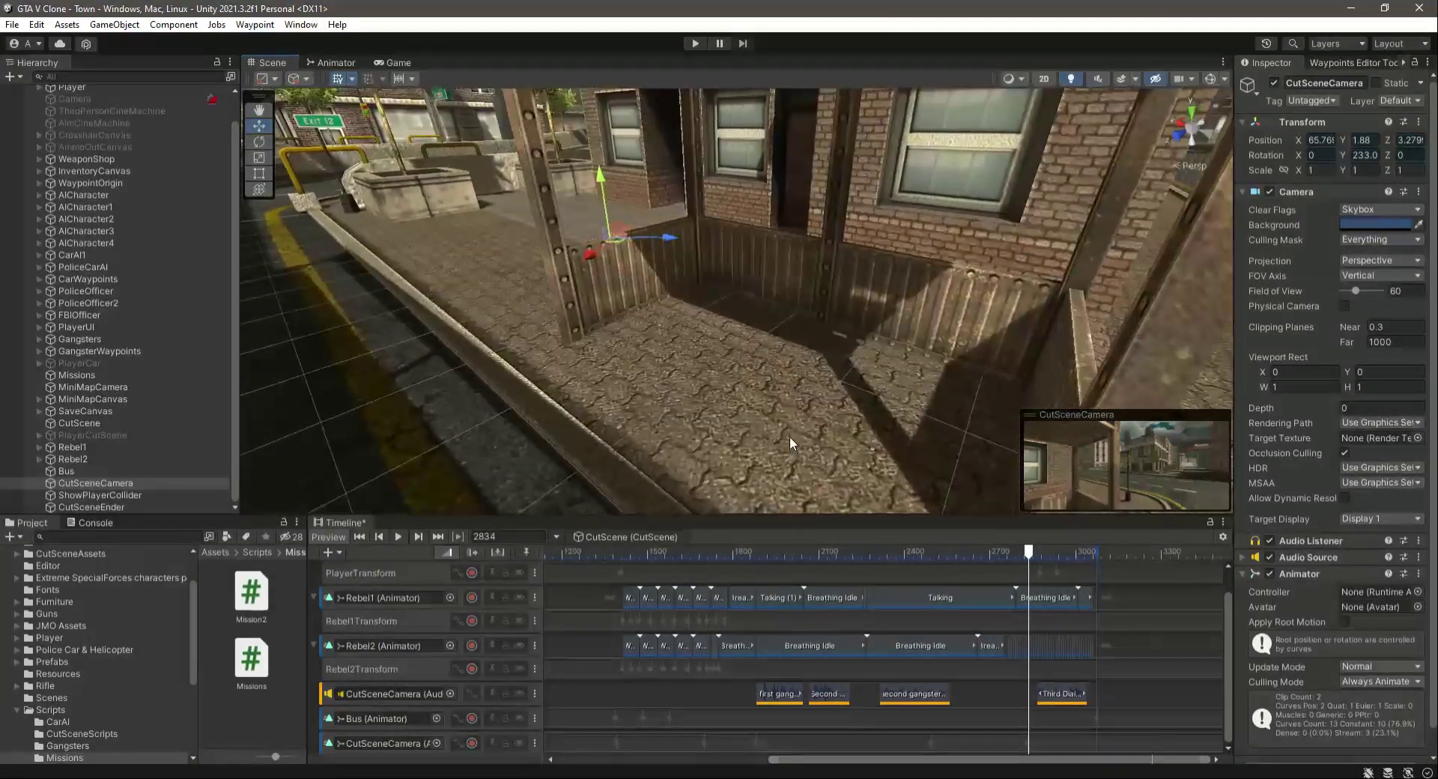
scroll(789, 436, "down", 8)
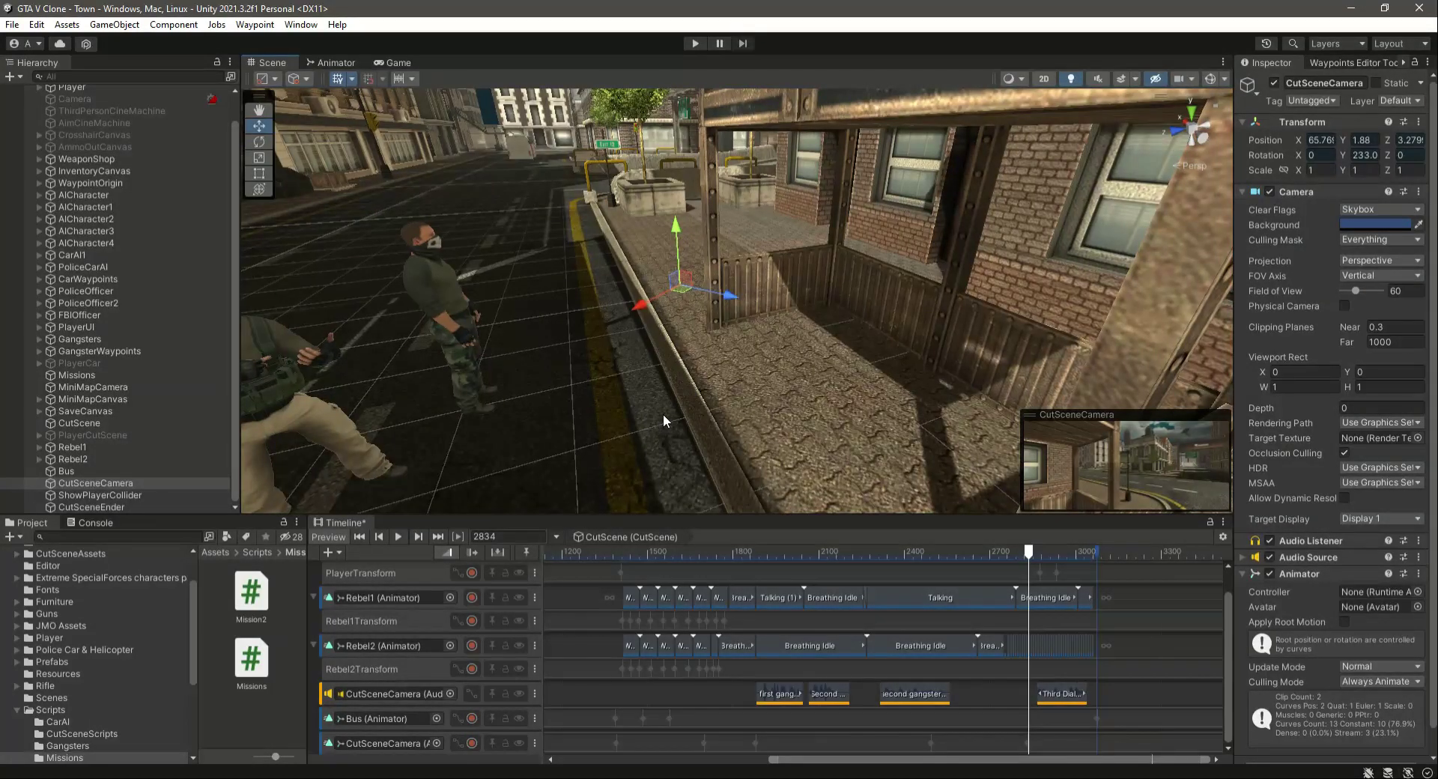
- Widen and deepen CutSceneEnder's box collider to about 3.18 × 2.13 × 1.12 so it reaches the kerb by the shelter
double_click(105, 505)
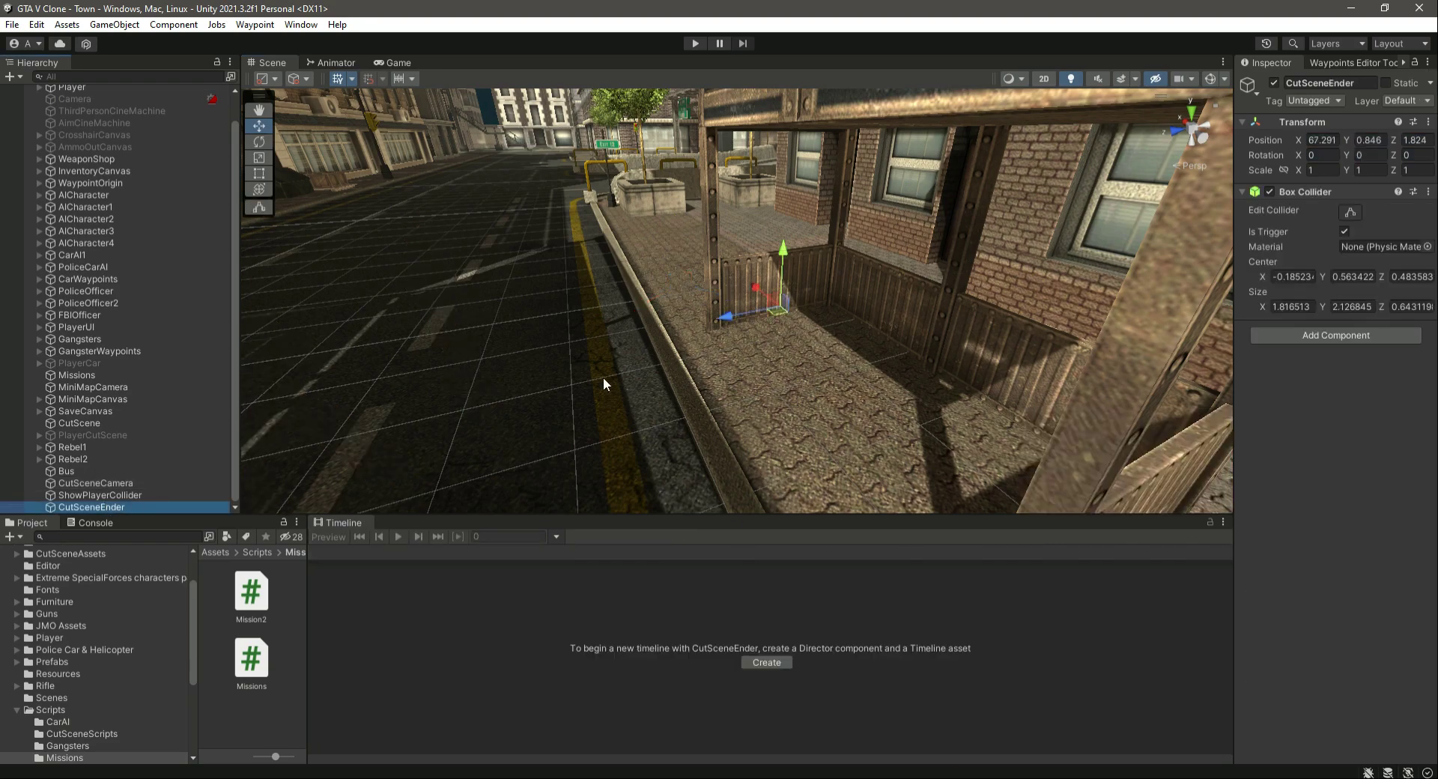
left_click(1350, 212)
left_click_drag(713, 275, 687, 287)
left_click_drag(784, 310, 939, 494)
right_click_drag(658, 292, 707, 341)
left_click_drag(627, 236, 598, 247)
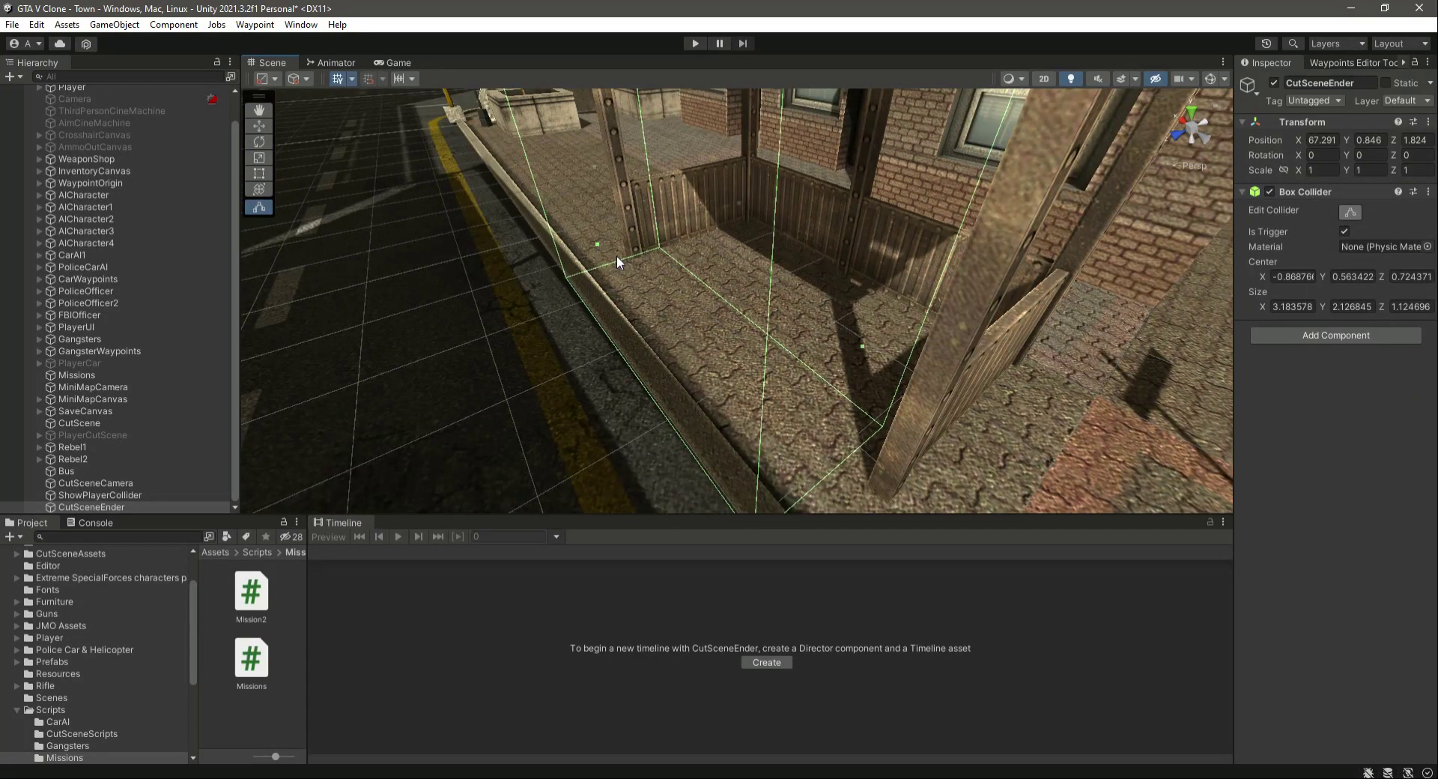
left_click_drag(100, 494, 101, 506)
left_click(101, 506)
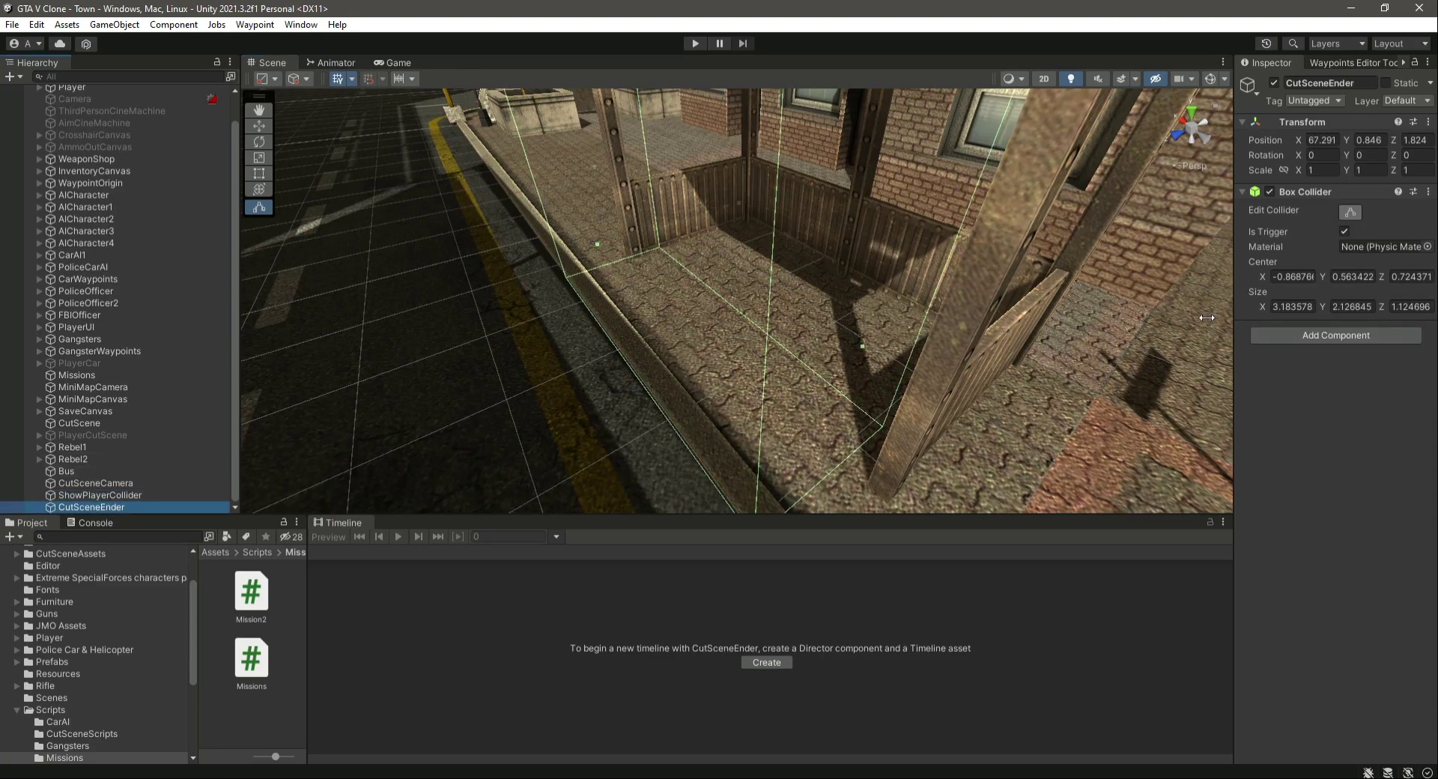
- Open the CutSceneScripts folder inside the project's Scripts folder
left_click(15, 710)
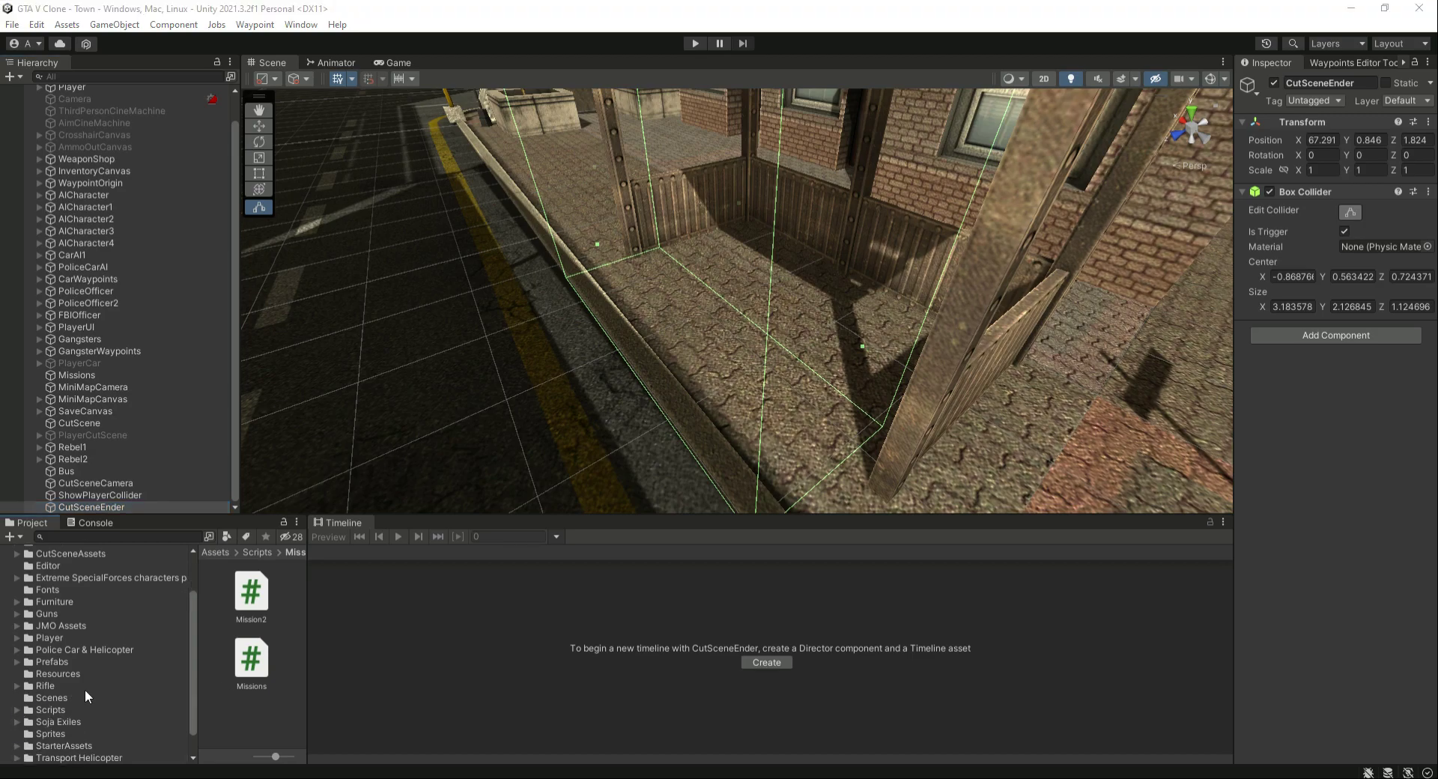
left_click(68, 710)
scroll(264, 659, "down", 3)
scroll(256, 680, "up", 3)
scroll(256, 681, "up", 5)
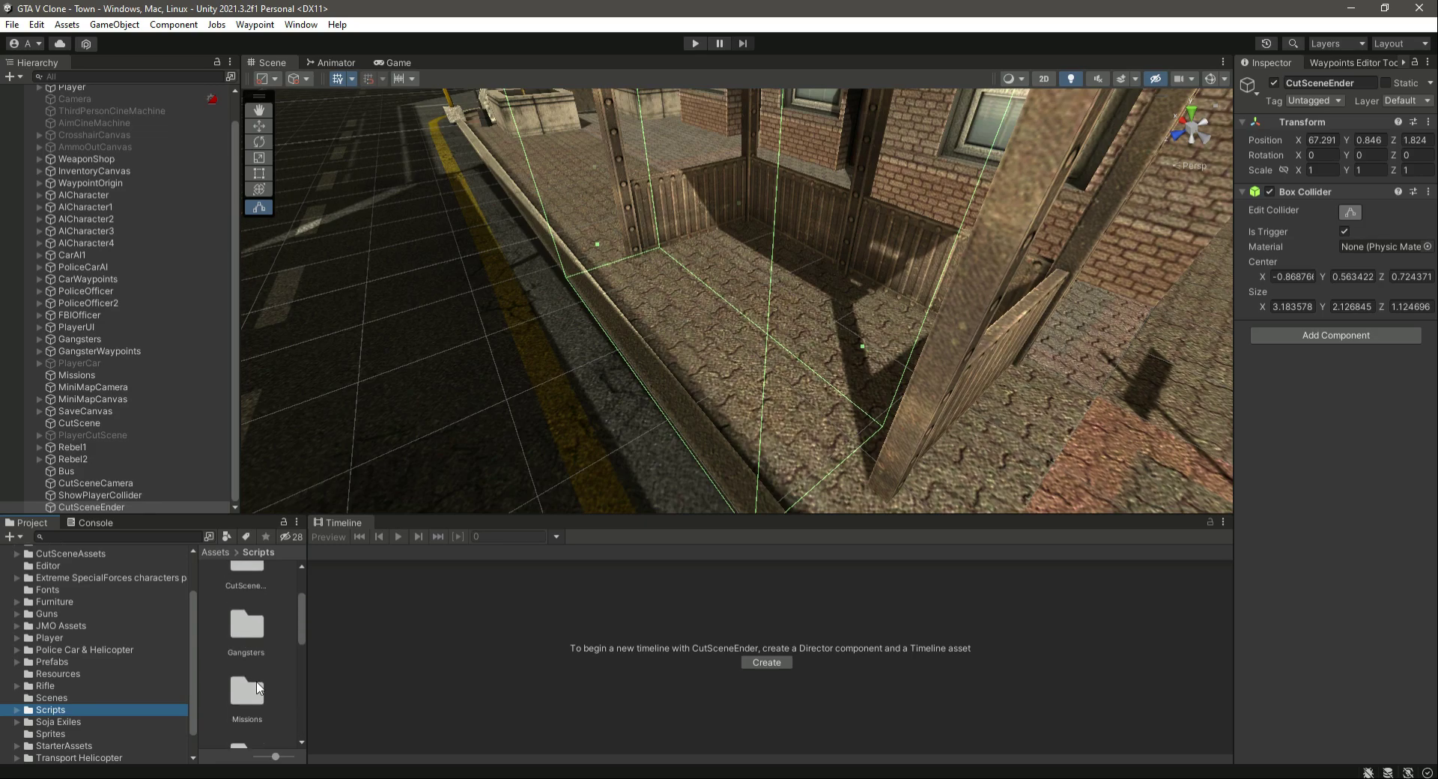
left_click(255, 618)
double_click(255, 618)
- Create a C# script named CutSceneEnderScript in the CutSceneScripts folder
right_click(255, 674)
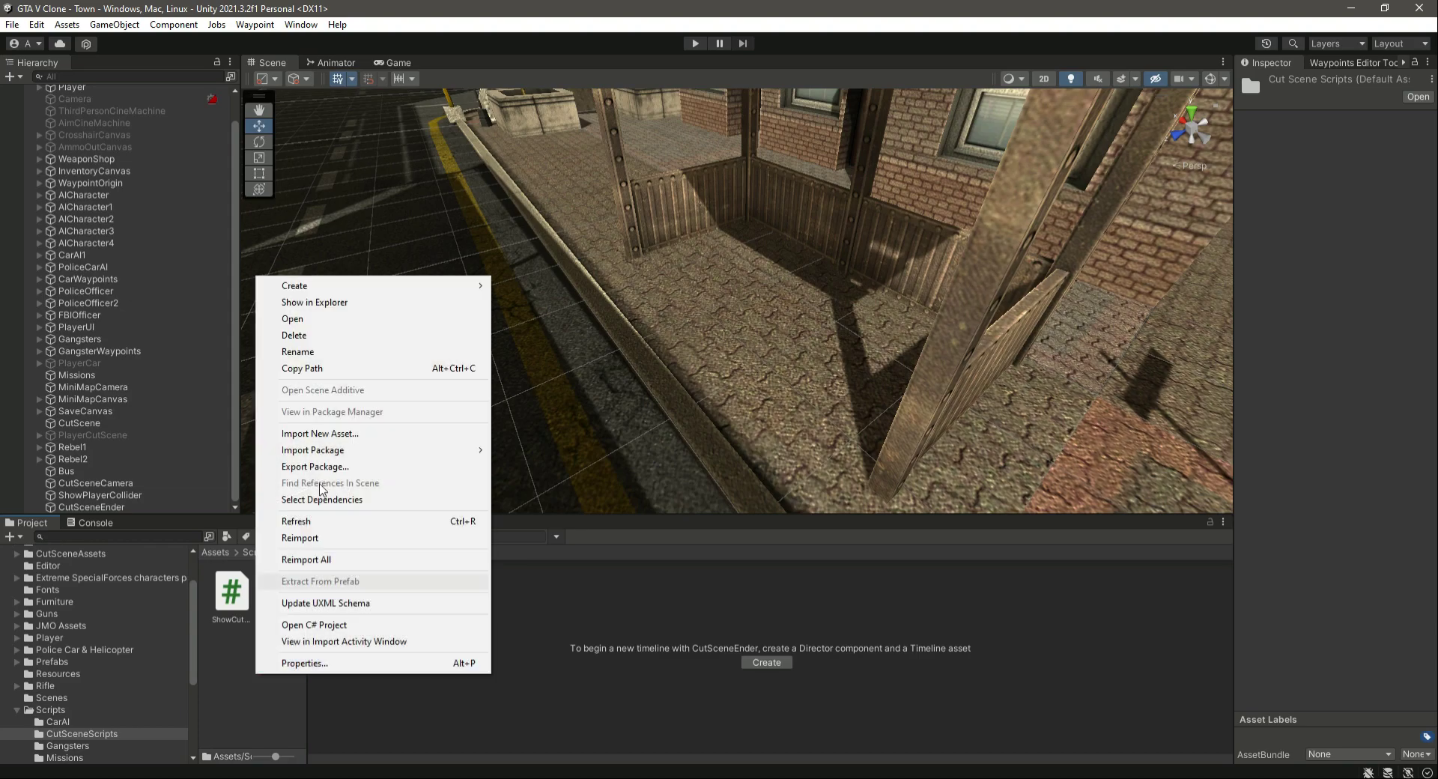
mouse_move(455, 287)
left_click(546, 119)
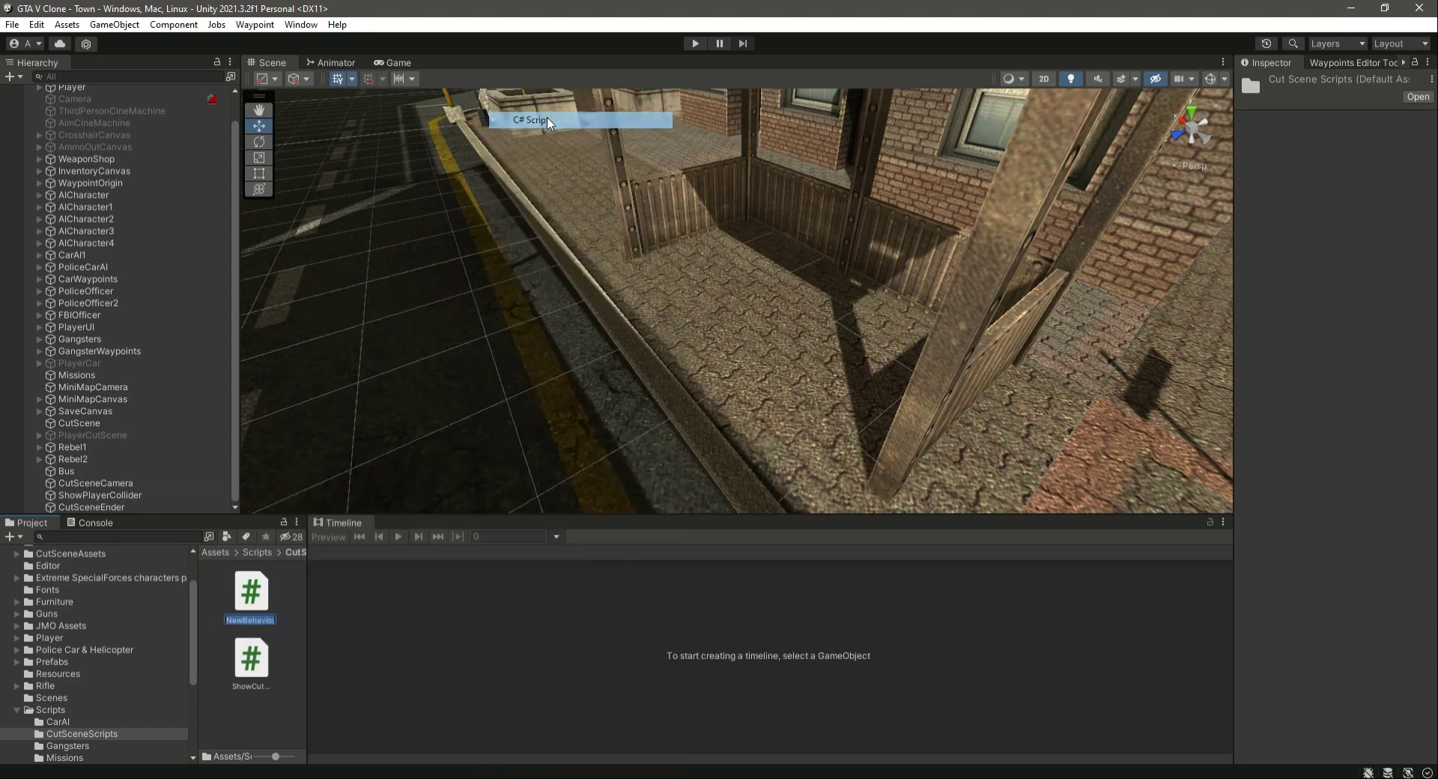
type("CutS")
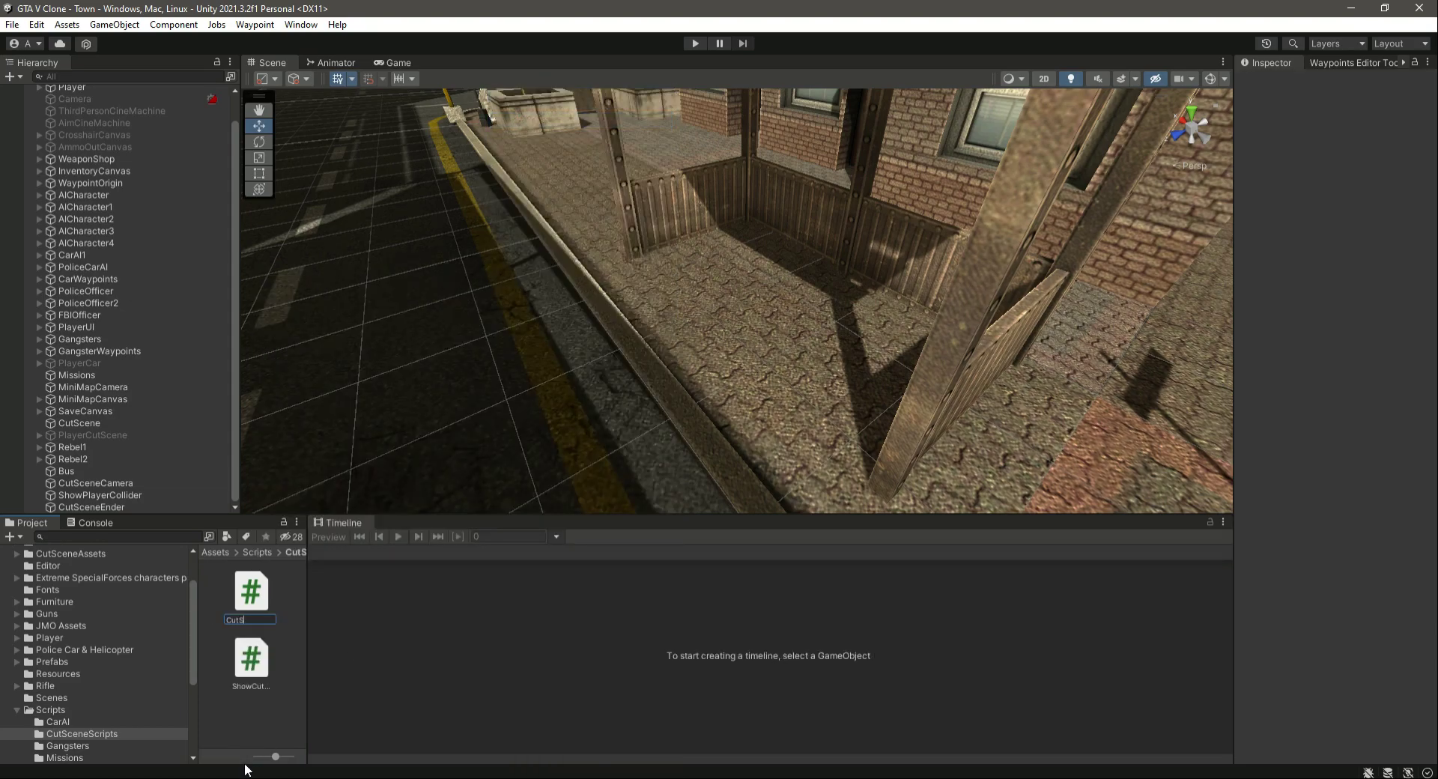
type("ceneEnder")
type("Script")
key("Return")
- Attach the CutSceneEnderScript to the CutSceneEnder object as a component
left_click(179, 507)
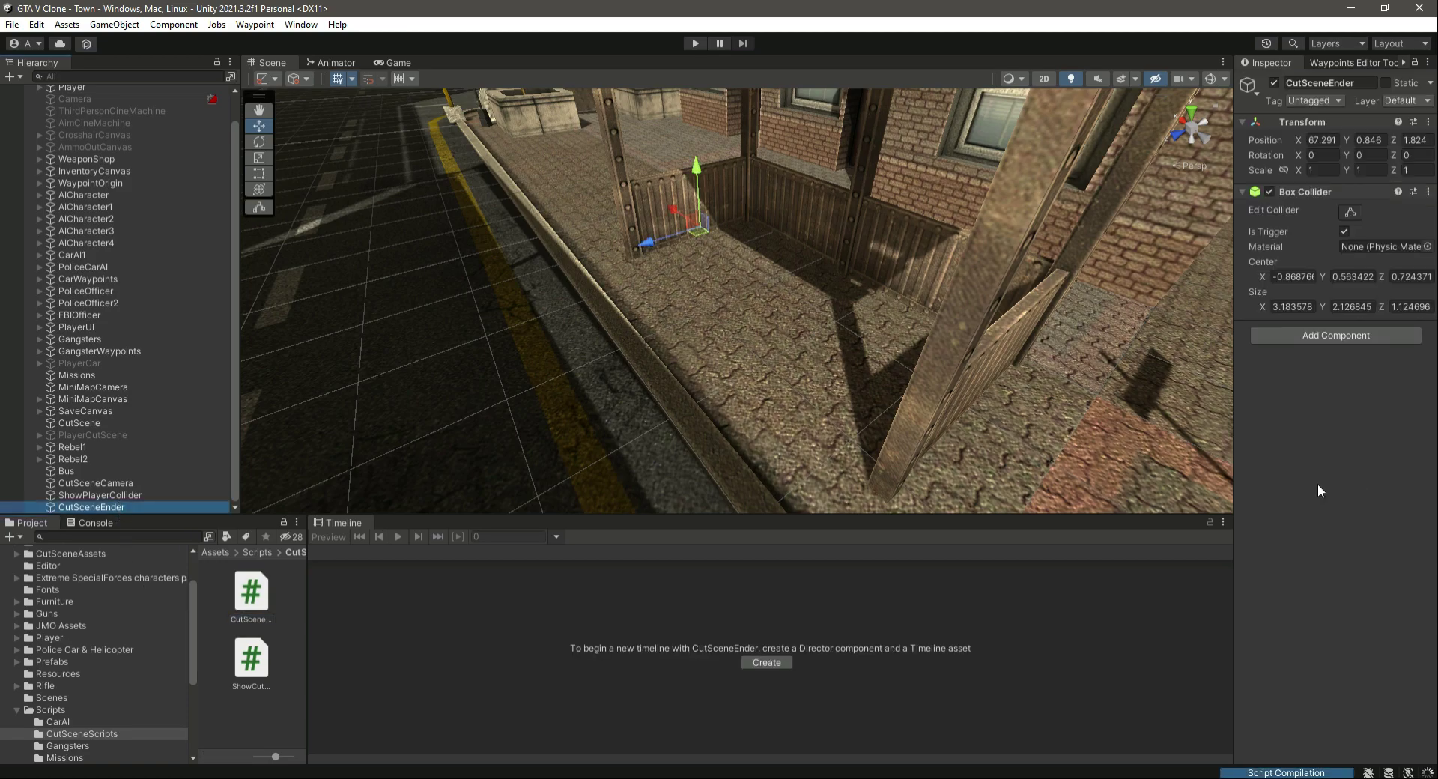
left_click_drag(250, 597, 1330, 464)
left_click(1372, 347)
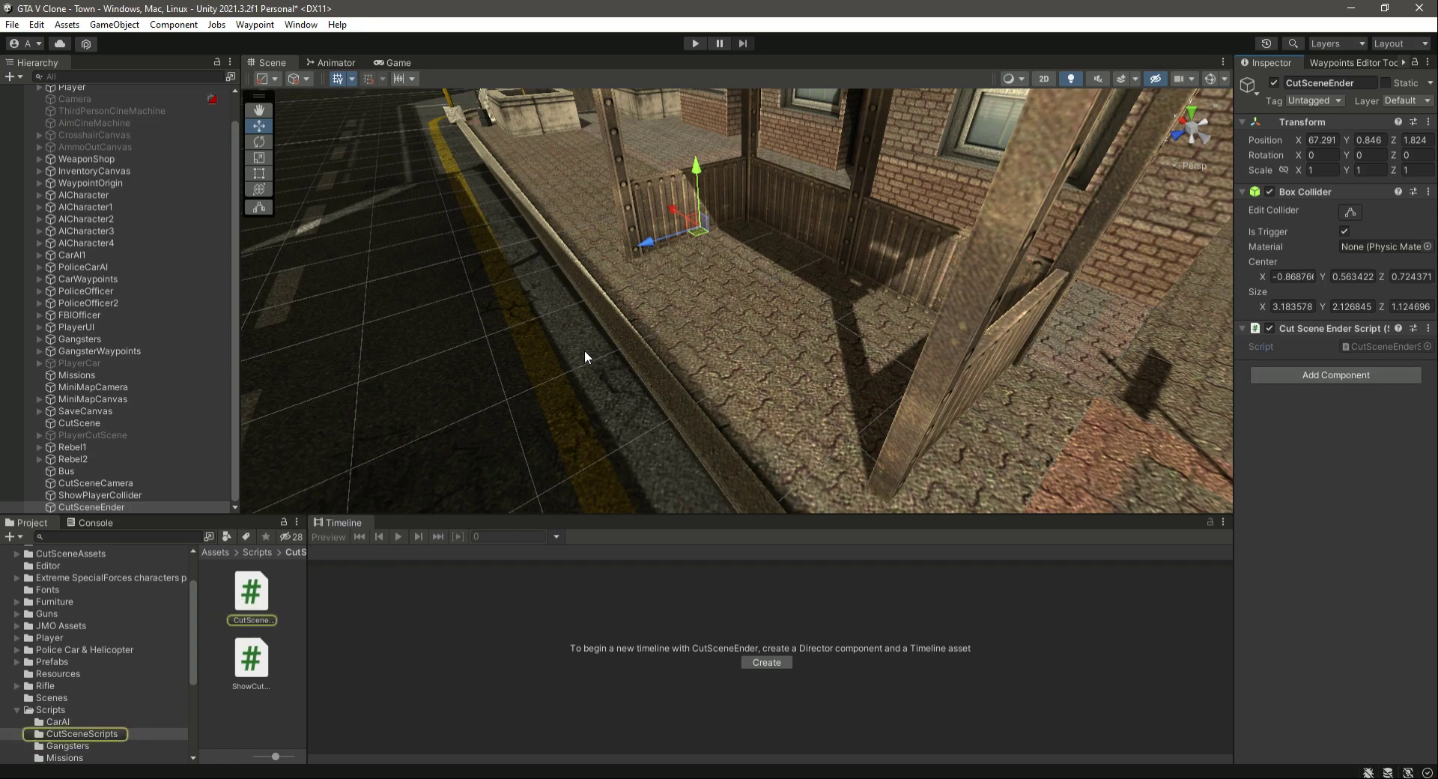
- Switch the Player object off and back on to check its effect in the Game view
left_click(402, 63)
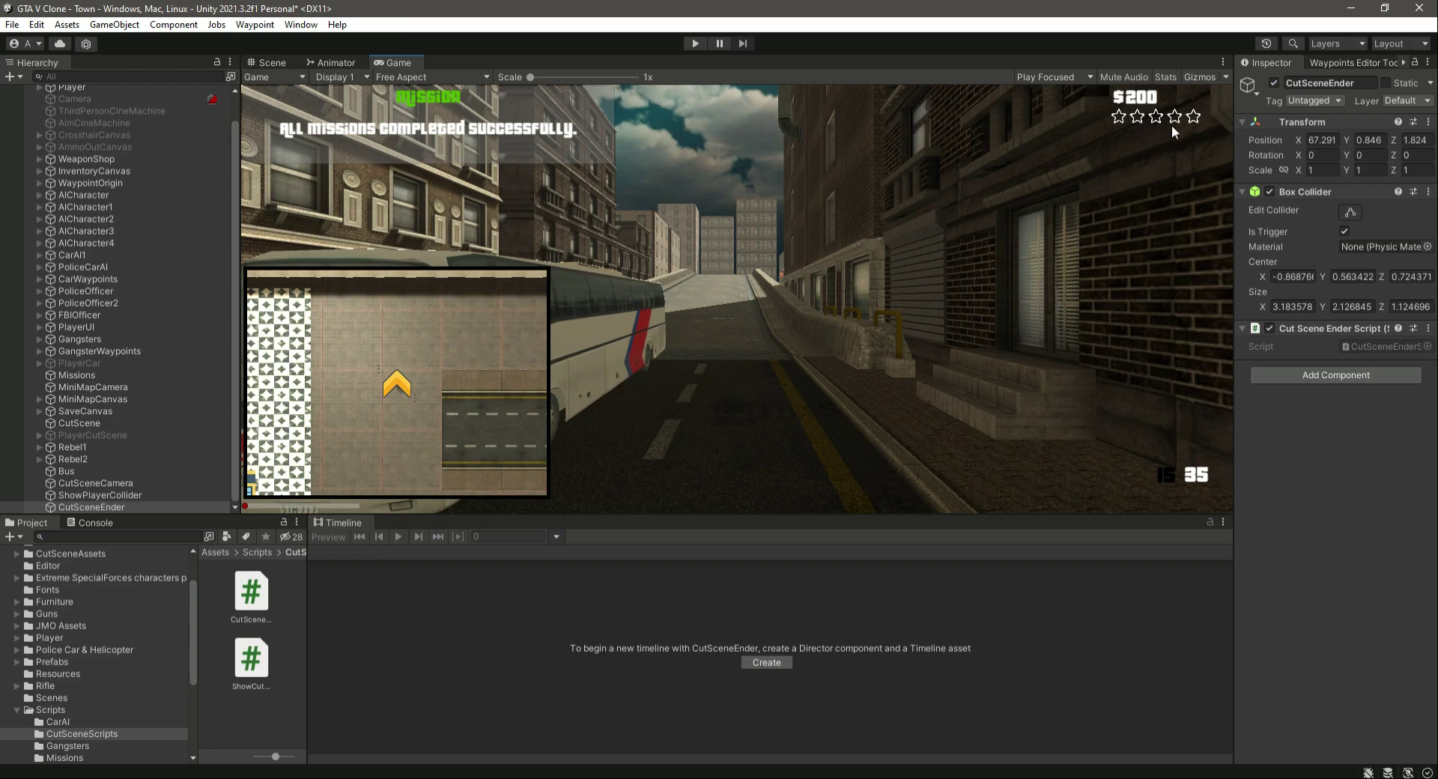
scroll(162, 244, "up", 1)
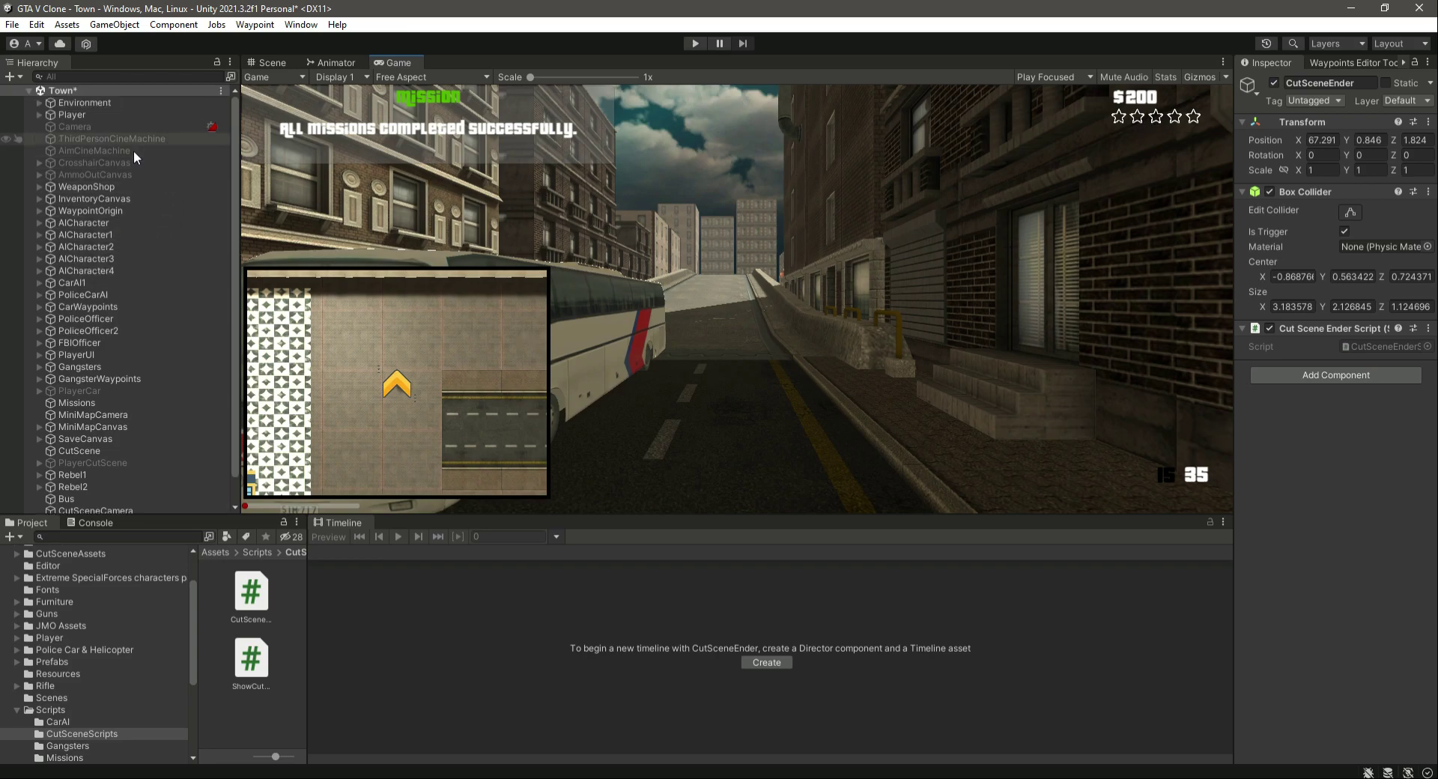
left_click(78, 117)
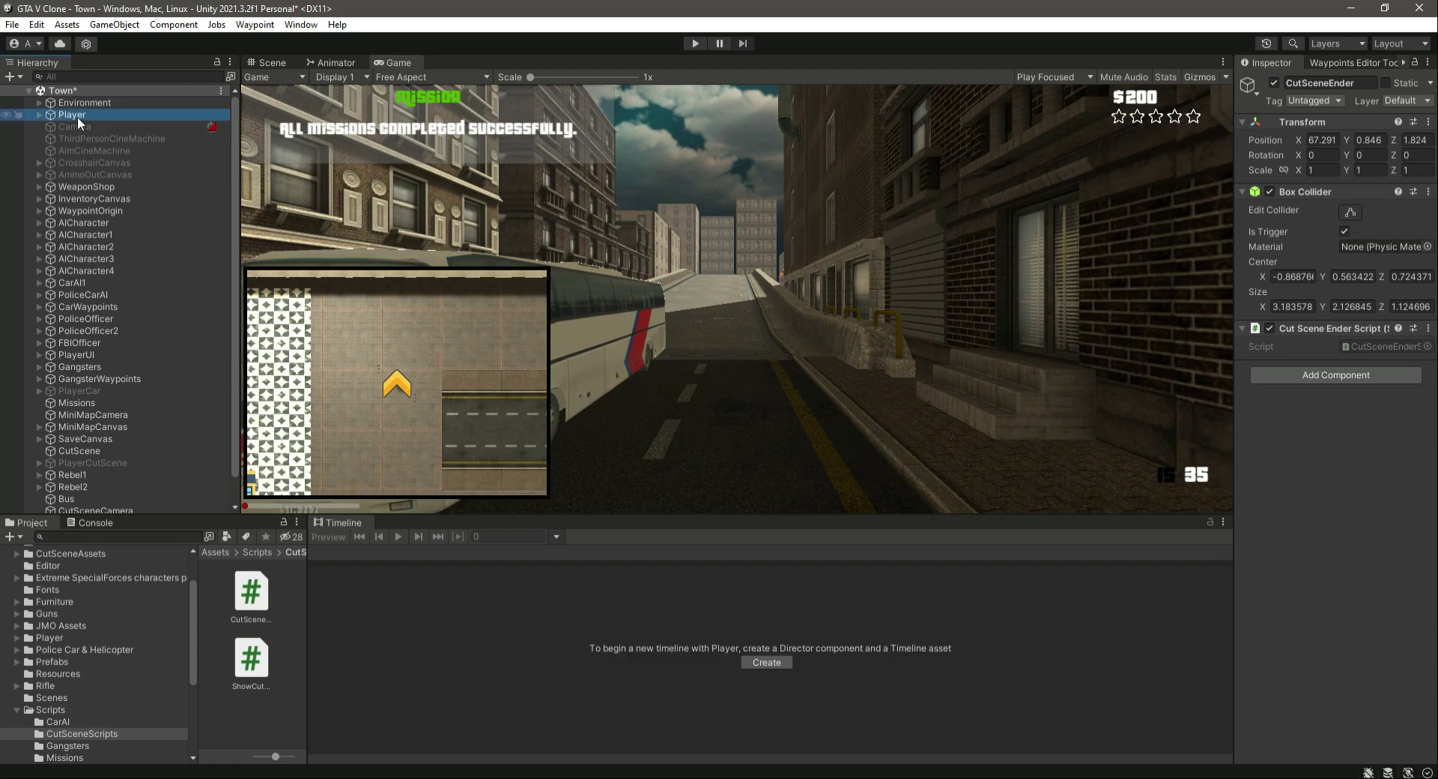
left_click(1274, 83)
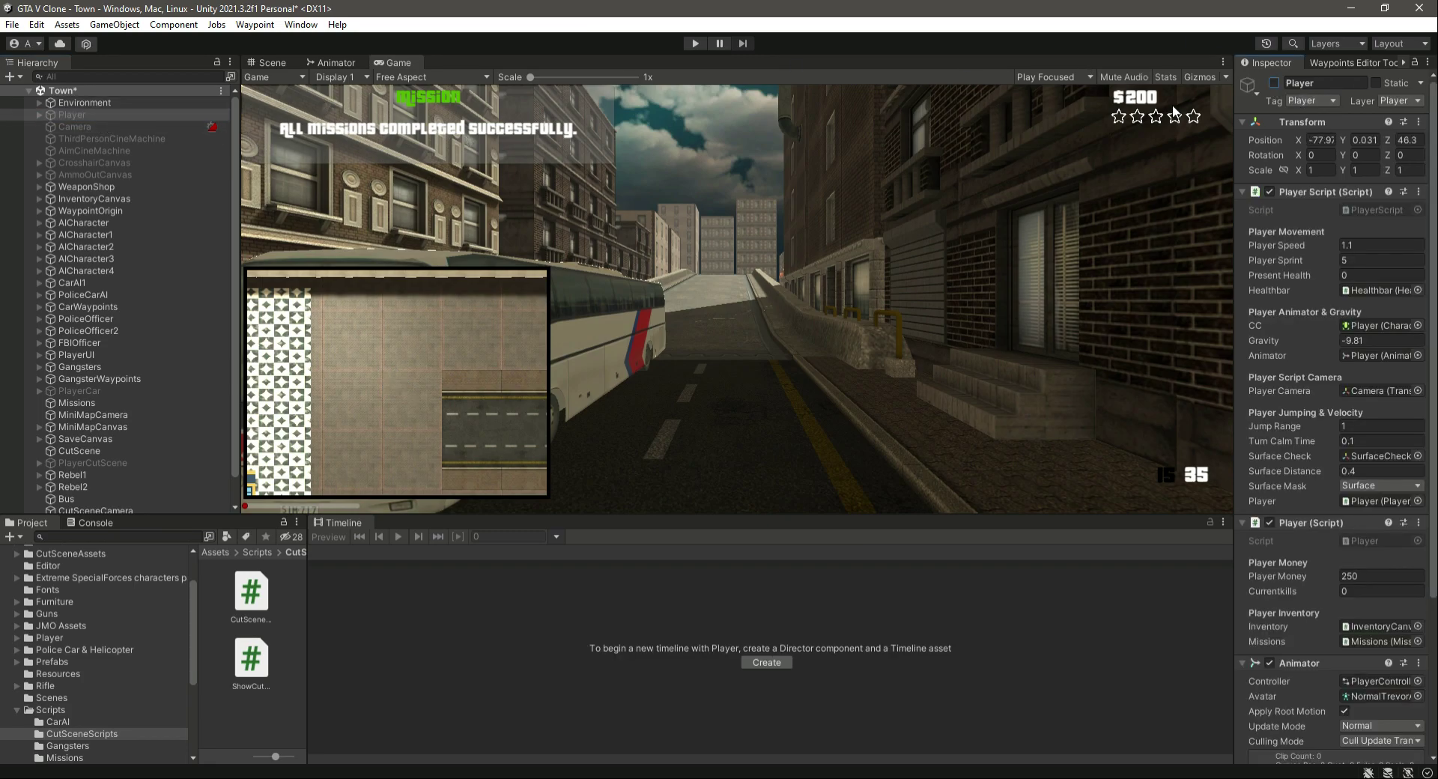
left_click(1274, 83)
left_click(105, 114)
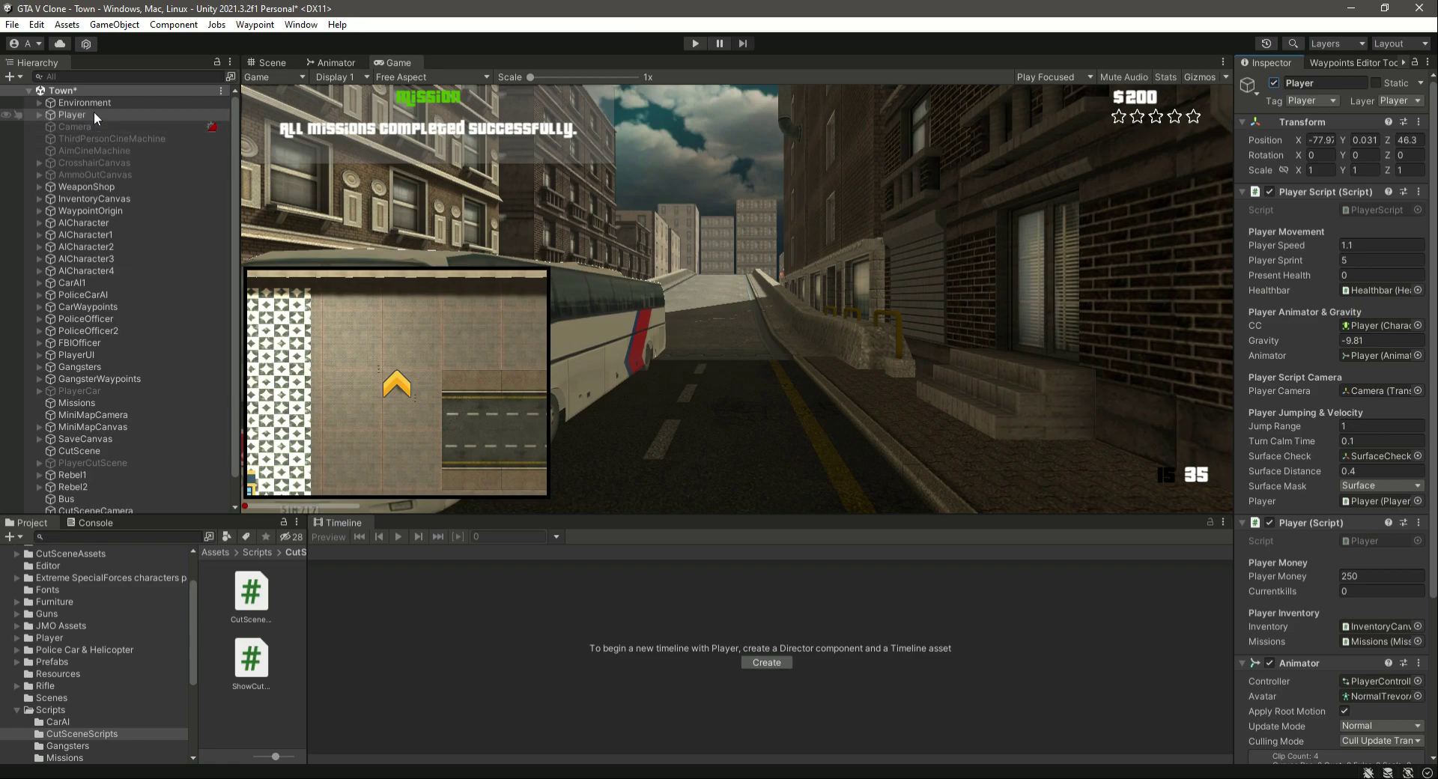
- Frame Player and PlayerCutScene in the Scene view to compare where each one stands
left_click(282, 65)
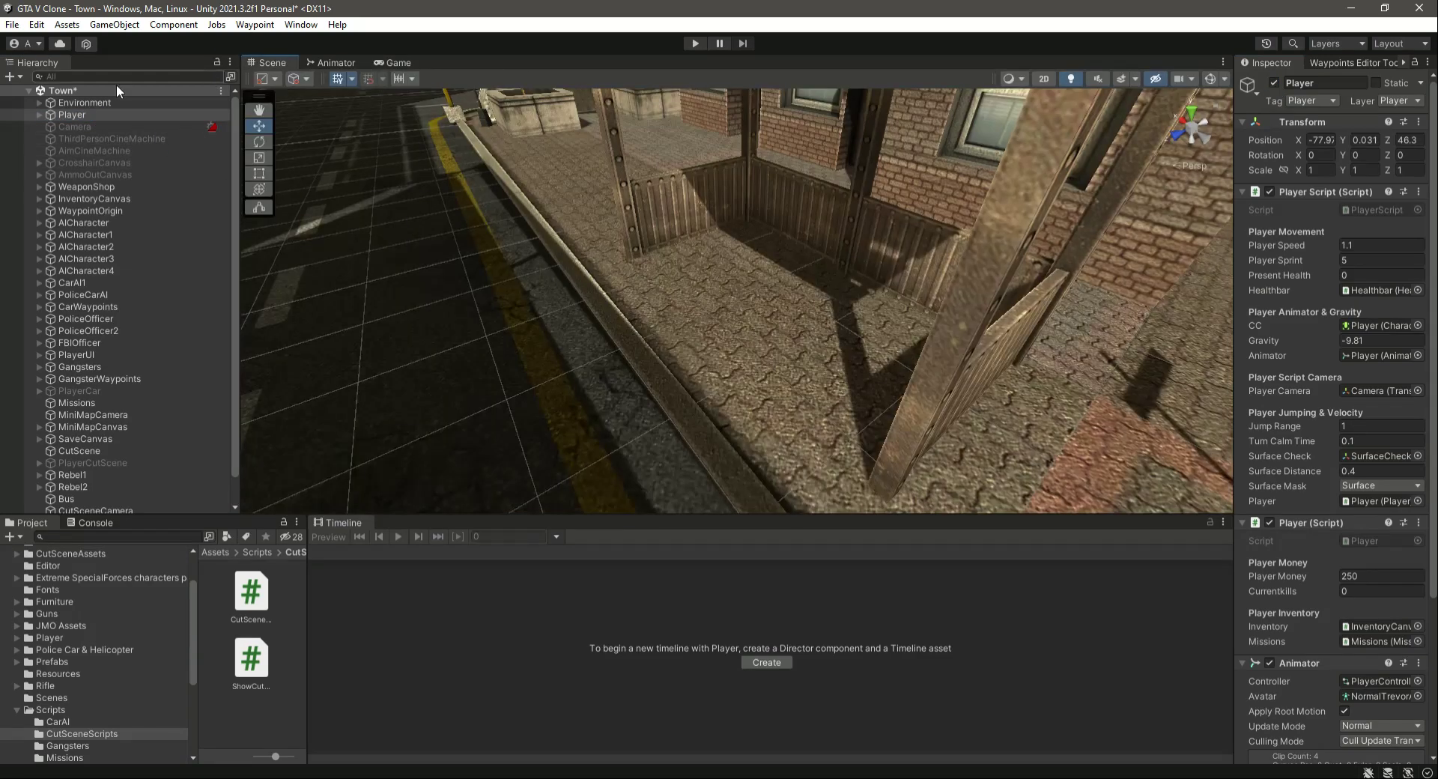
double_click(101, 117)
right_click_drag(718, 251, 1092, 408)
scroll(1092, 404, "down", 10)
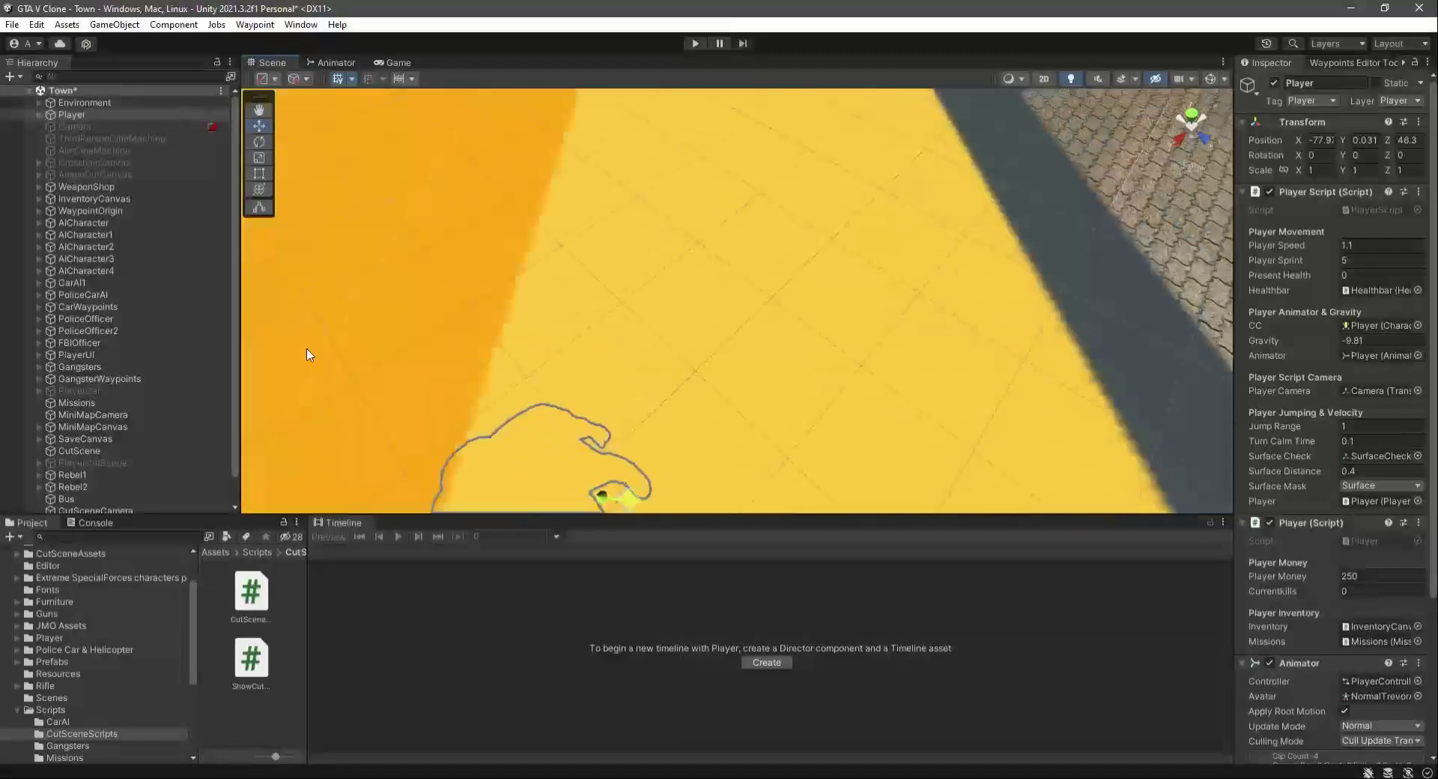
scroll(148, 447, "down", 2)
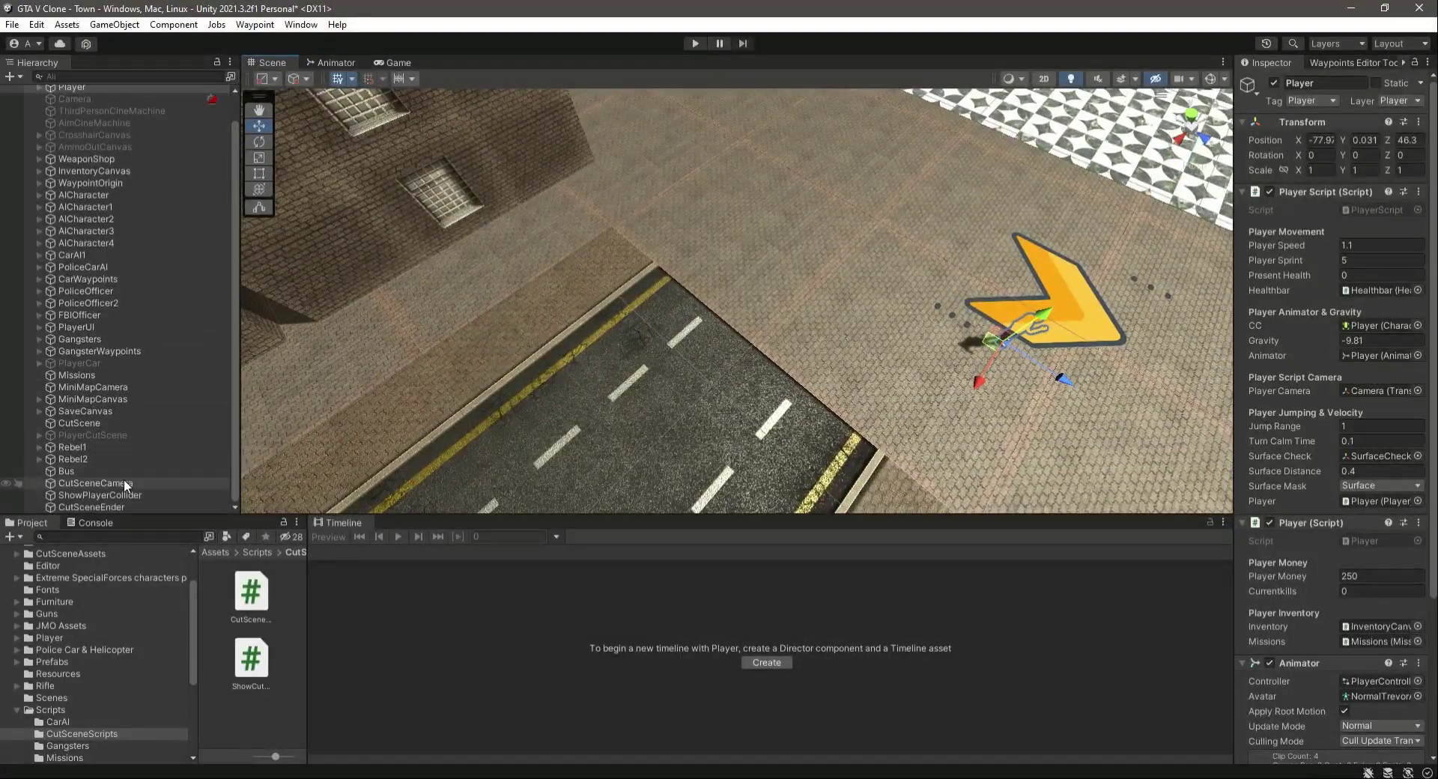
double_click(132, 434)
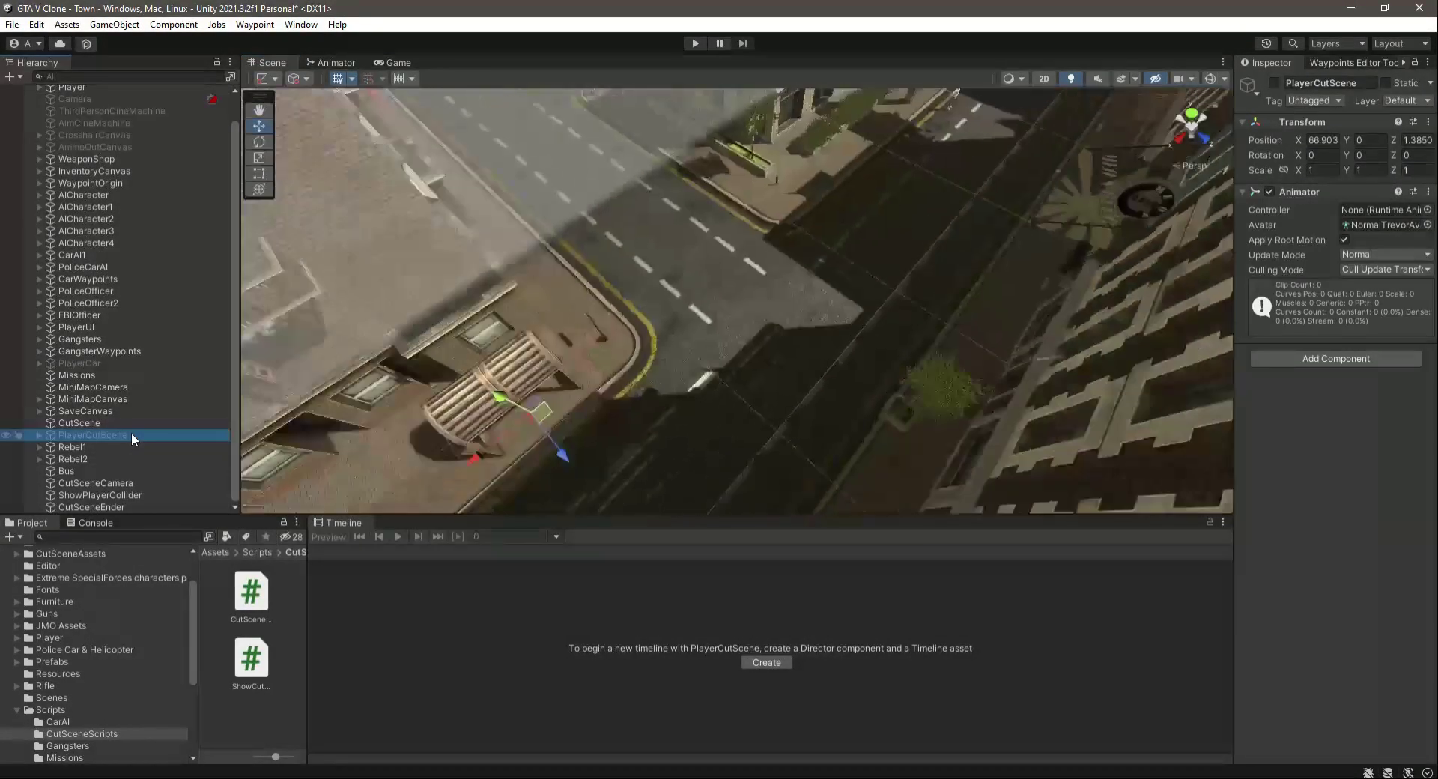
scroll(69, 288, "up", 2)
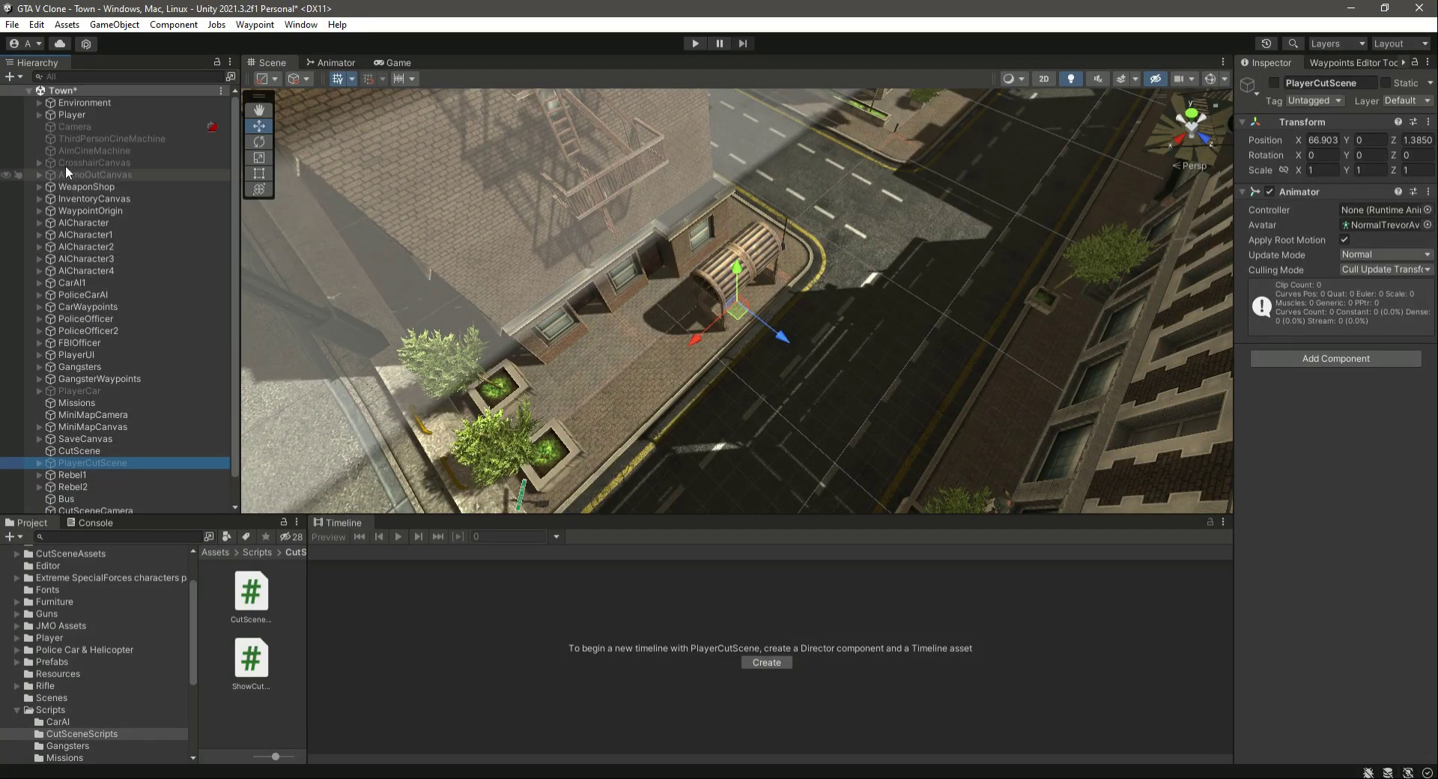
- Move Player across the town to the street corner near the bus shelter, at about X 60.11, Z 2.42
double_click(96, 114)
right_click_drag(969, 125, 953, 171)
left_click_drag(785, 212, 996, 554)
right_click_drag(875, 416, 950, 283)
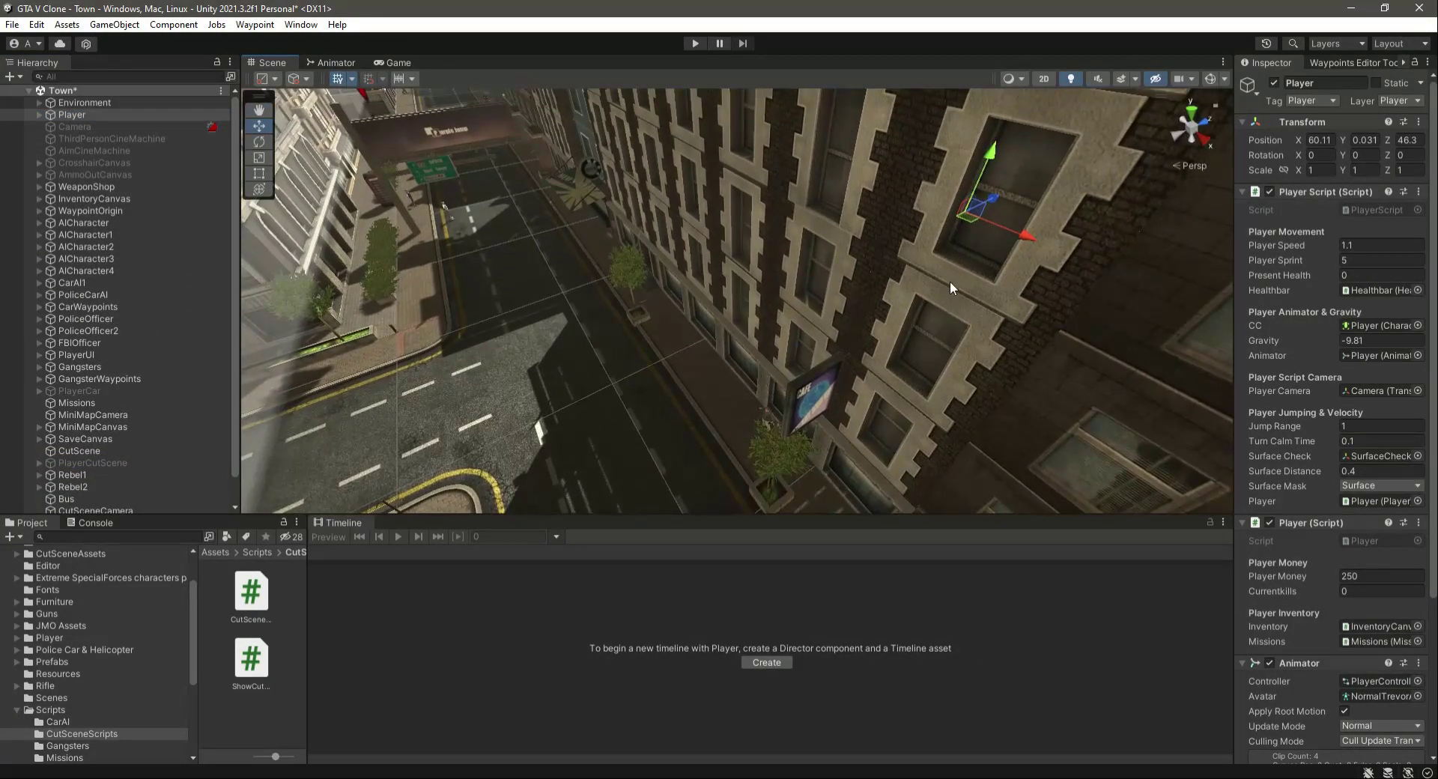
left_click_drag(995, 201, 554, 489)
right_click_drag(749, 333, 657, 373)
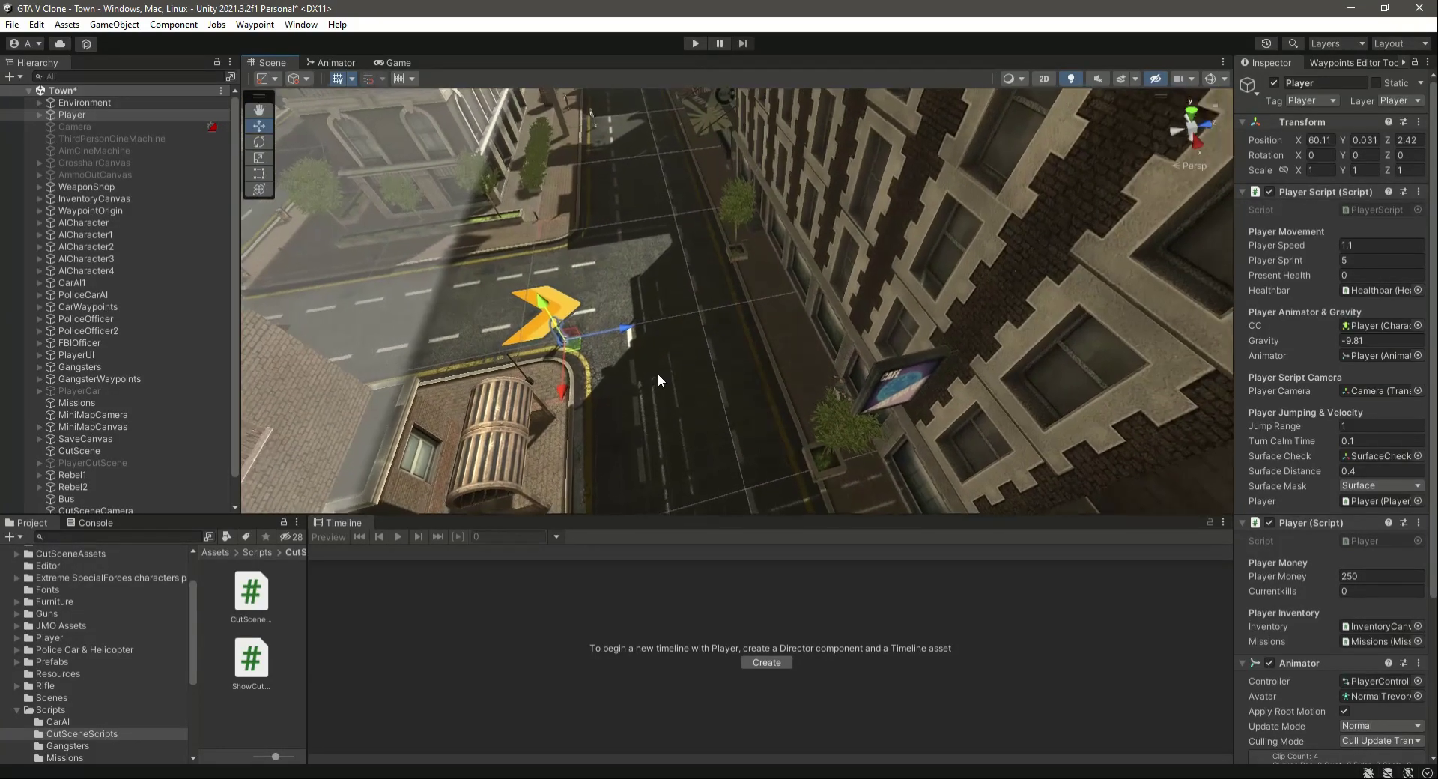
- Move Player under the bus shelter to about X 66.85, Z 1.15
scroll(658, 373, "up", 3)
middle_click_drag(779, 294, 787, 300)
right_click_drag(787, 300, 692, 273)
left_click_drag(659, 251, 567, 356)
left_click_drag(674, 349, 642, 345)
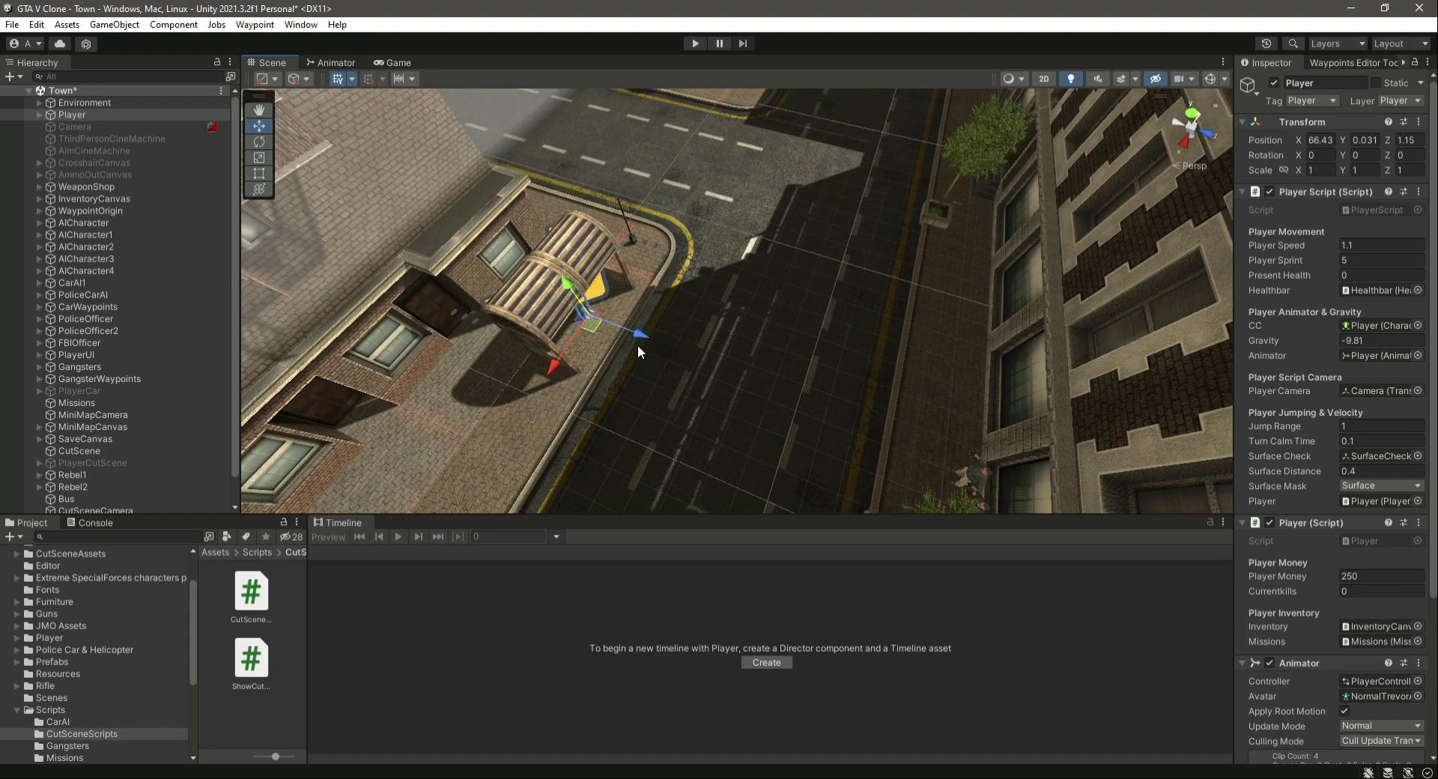
left_click_drag(555, 366, 548, 377)
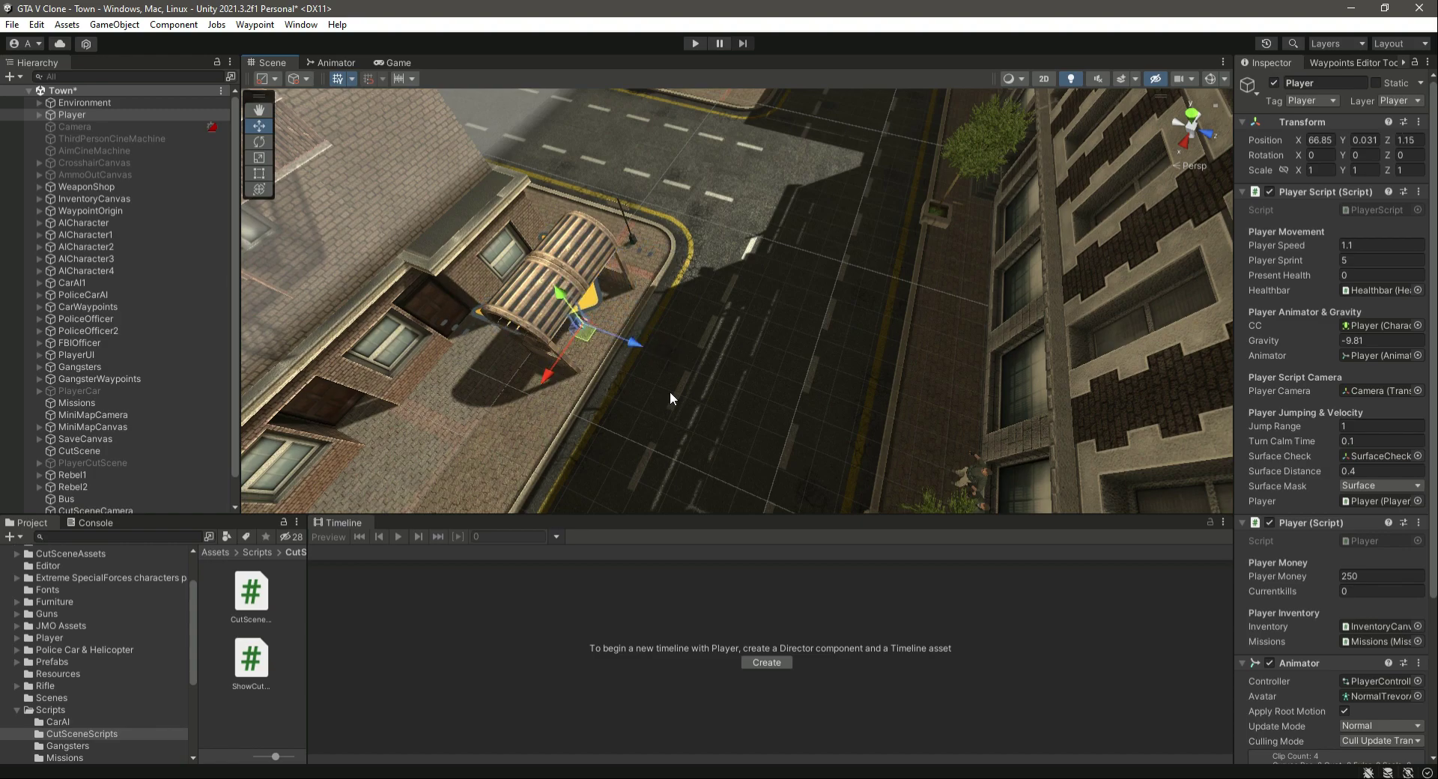
right_click_drag(670, 393, 653, 390)
- Nudge Player towards the kerb inside the shelter to about Z 1.45
scroll(654, 390, "up", 4)
scroll(704, 409, "up", 4)
right_click_drag(892, 390, 757, 370)
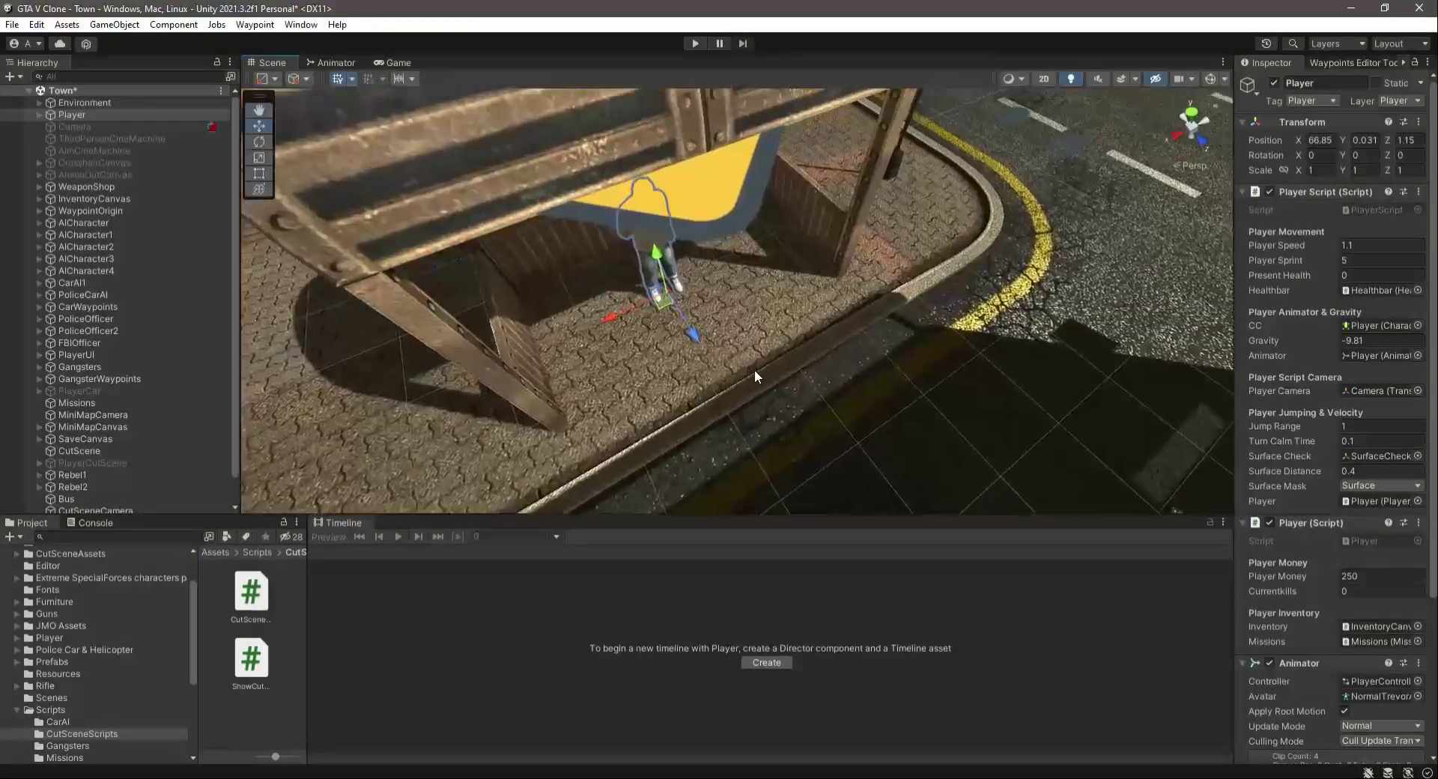
scroll(651, 355, "up", 4)
left_click_drag(662, 338, 678, 361)
right_click_drag(824, 405, 756, 379)
scroll(848, 379, "down", 5)
- Raise Player's child Square arrow sprite above the shelter roof to about Y 3.995 and save the scene
left_click(39, 115)
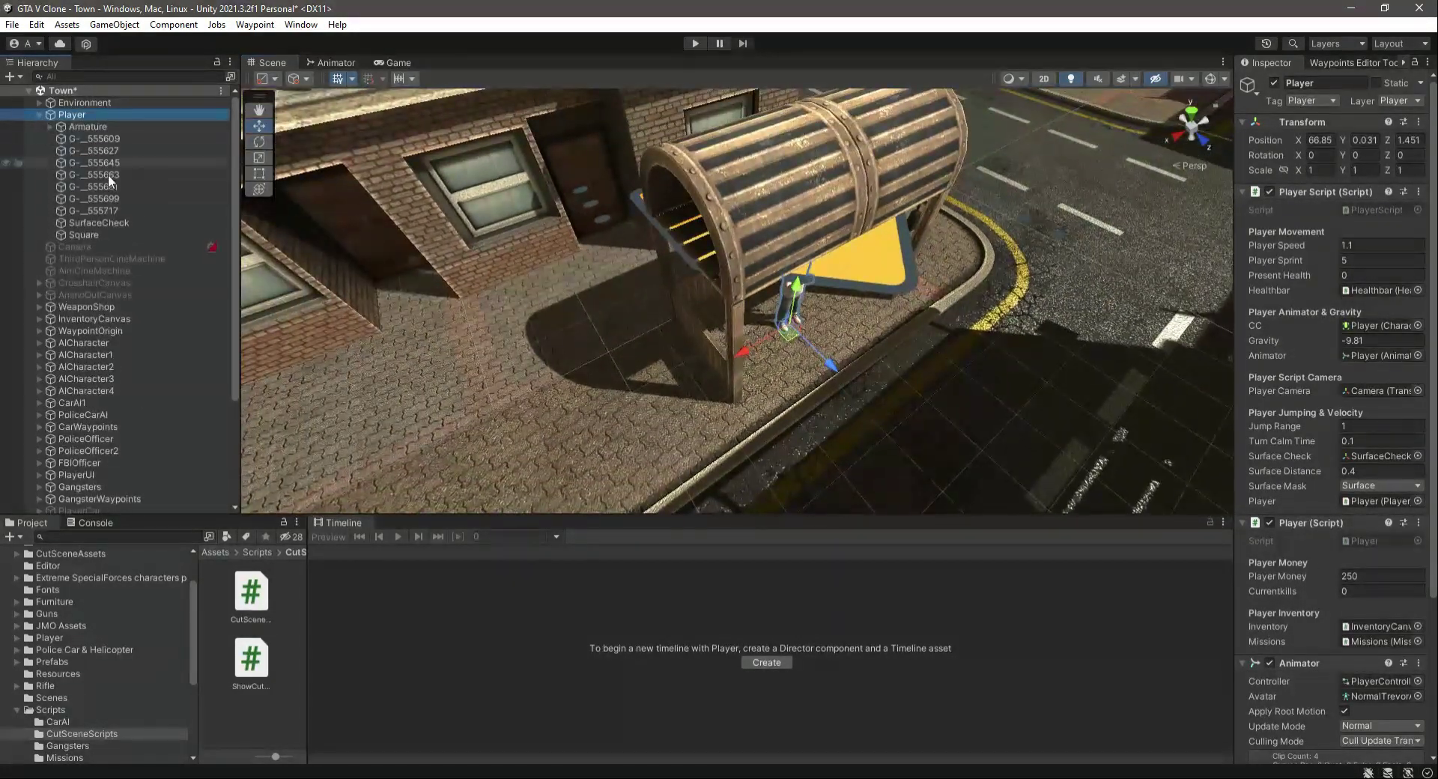
left_click(105, 233)
right_click_drag(874, 383, 827, 232)
left_click_drag(791, 219, 839, 111)
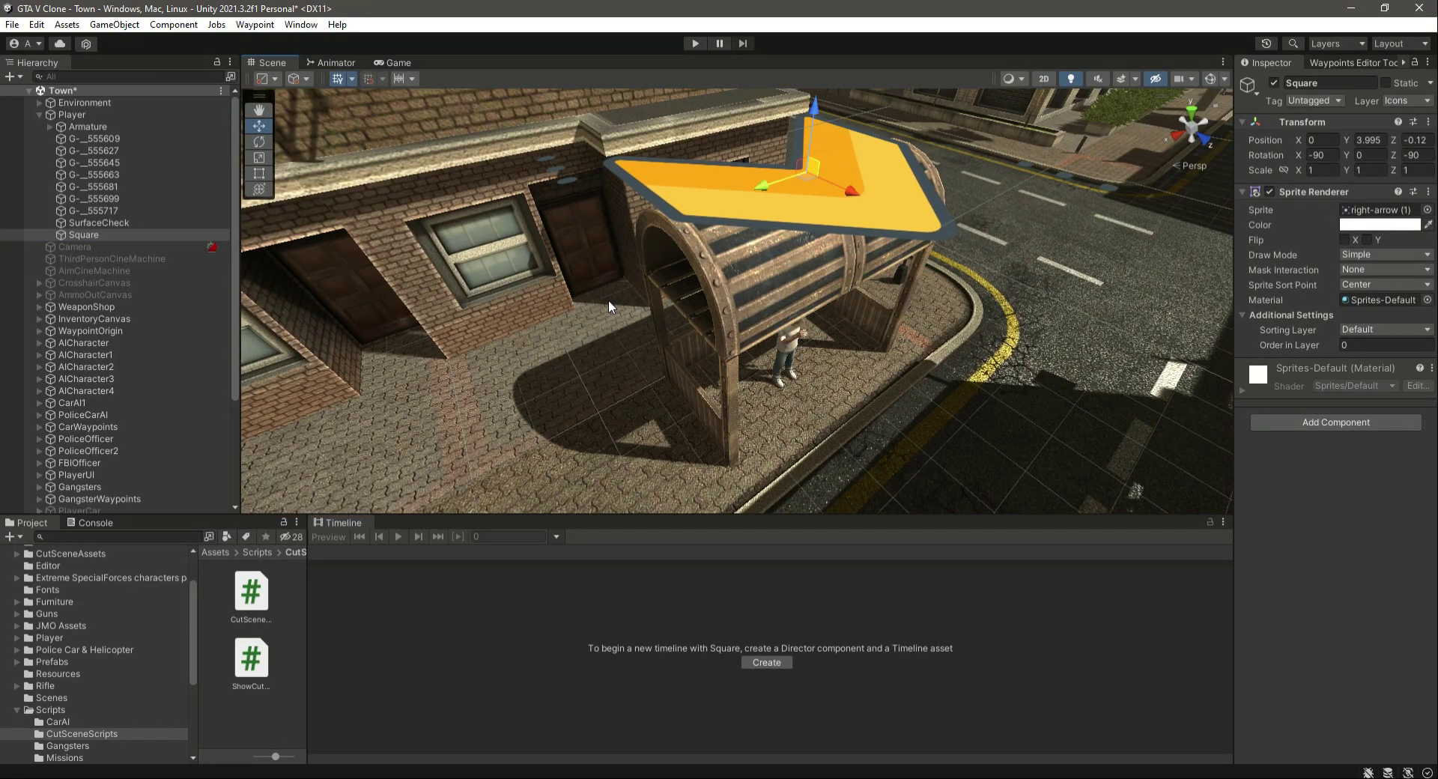
key("ctrl+s")
left_click(39, 114)
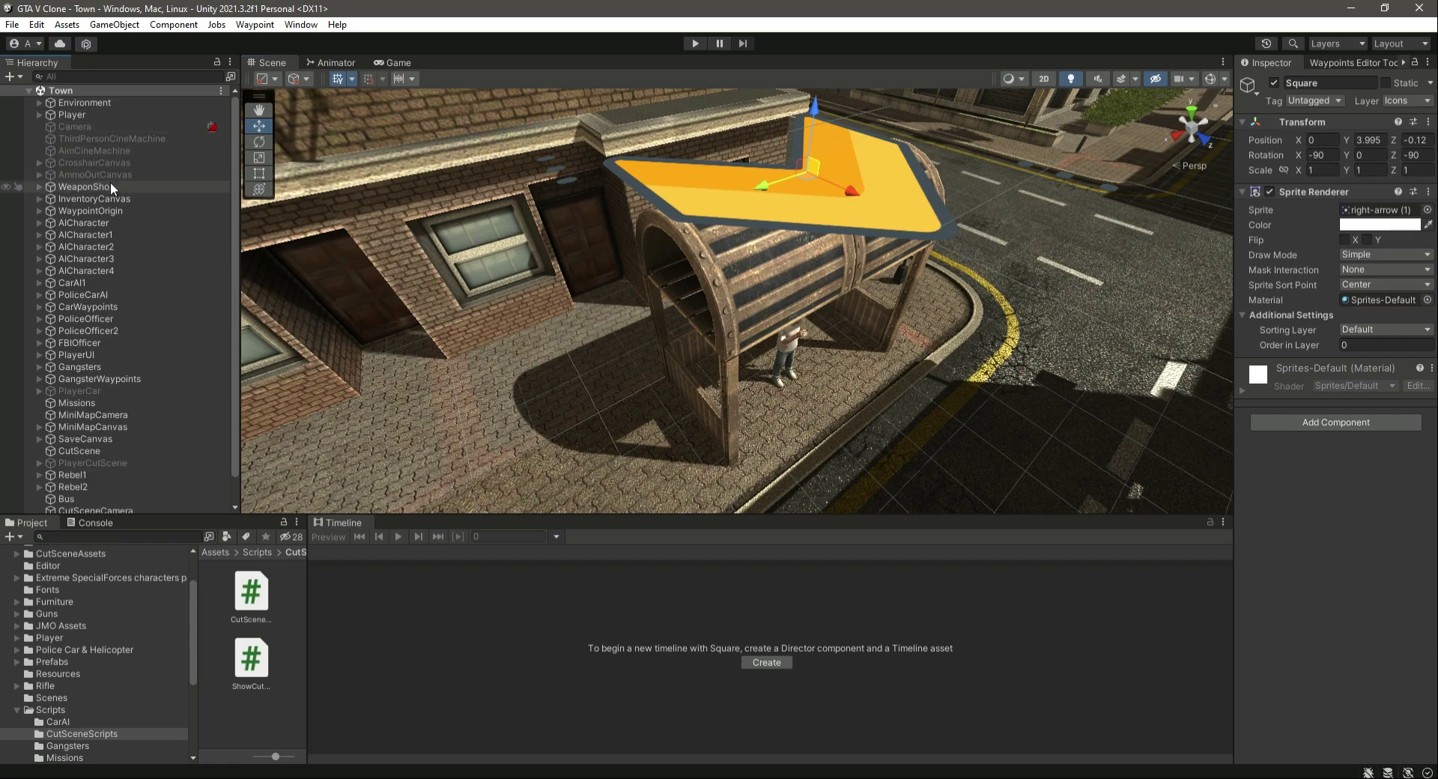
- Deactivate the Player object and save the scene
left_click(99, 111)
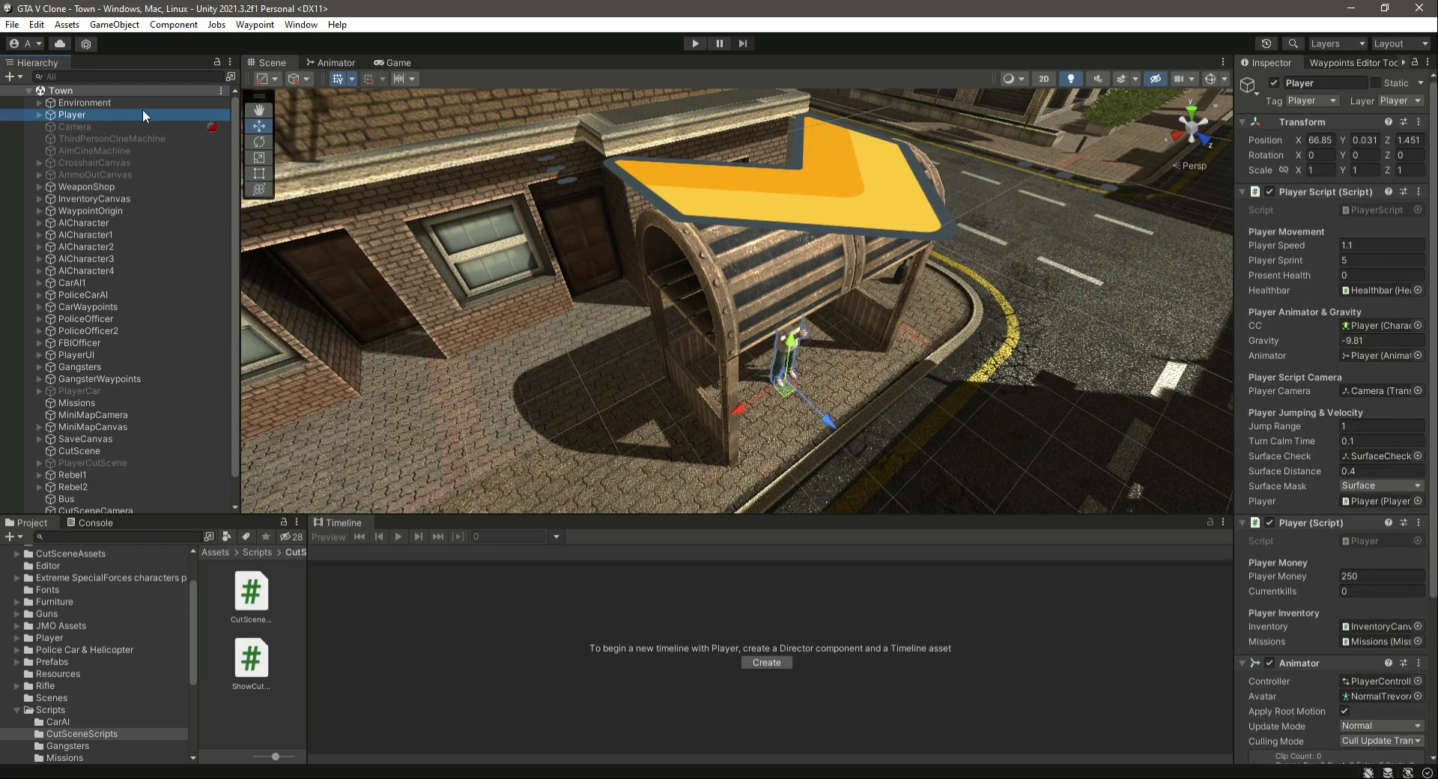
left_click(1274, 83)
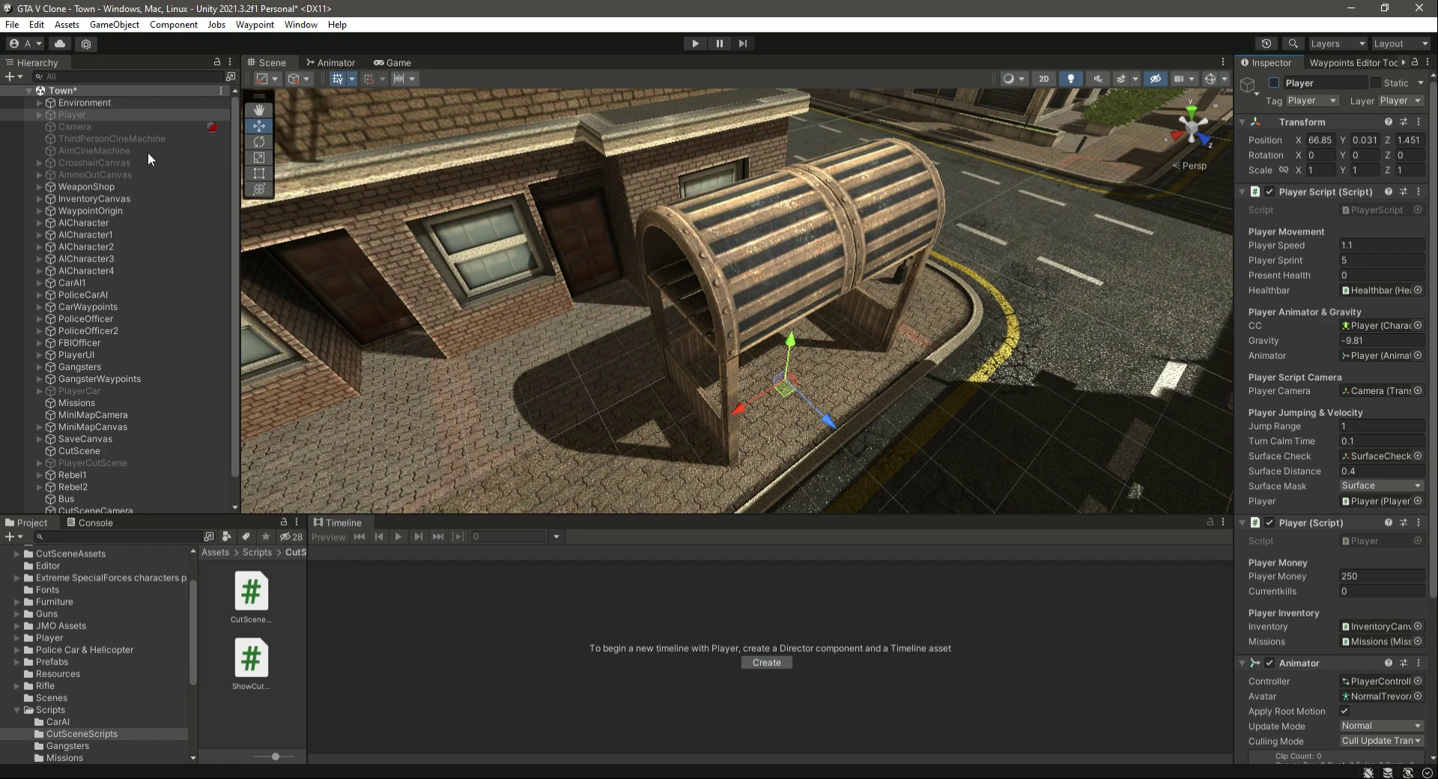
key("ctrl+s")
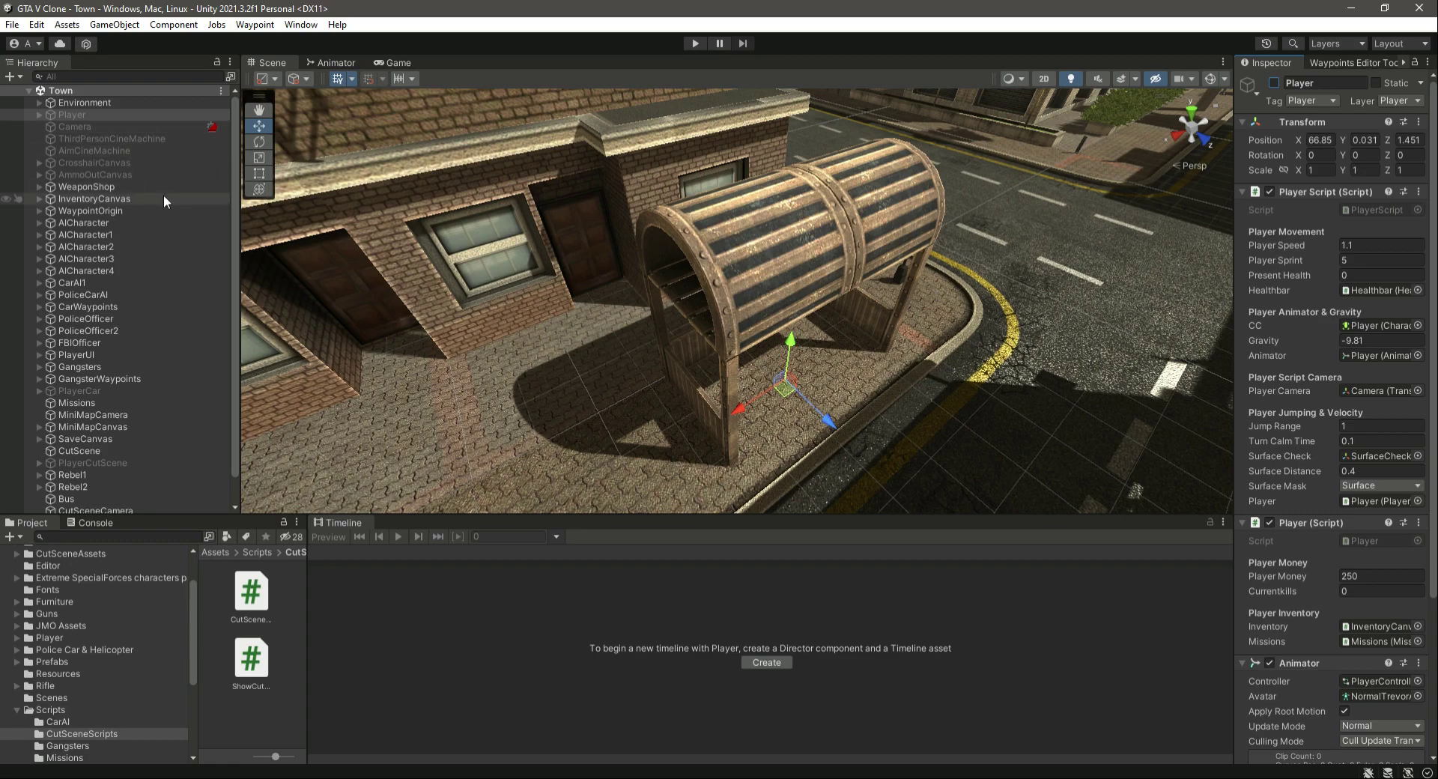
- Check the active state and placement of PlayerCutScene and Player at the bus shelter
left_click(91, 115)
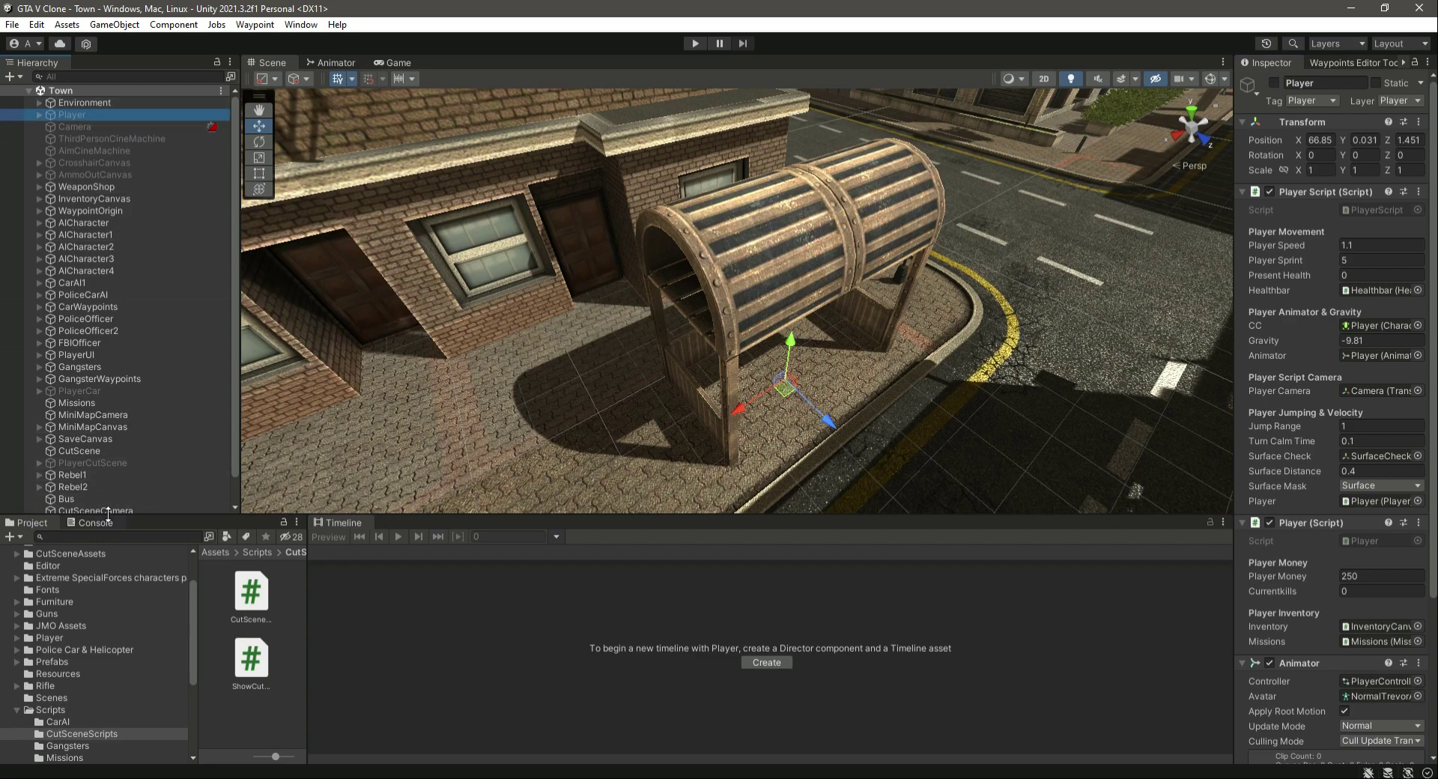
left_click(111, 464)
left_click(1274, 82)
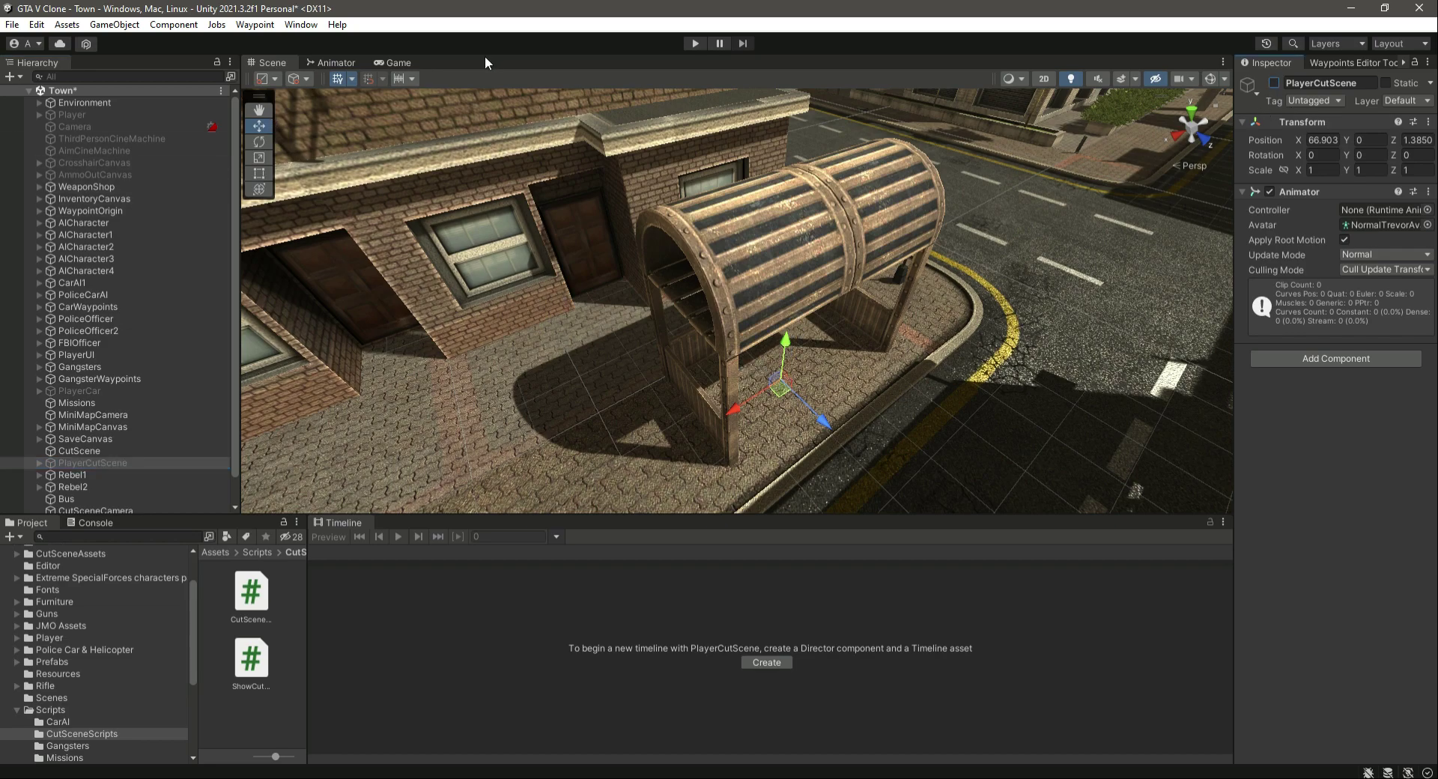
left_click(131, 115)
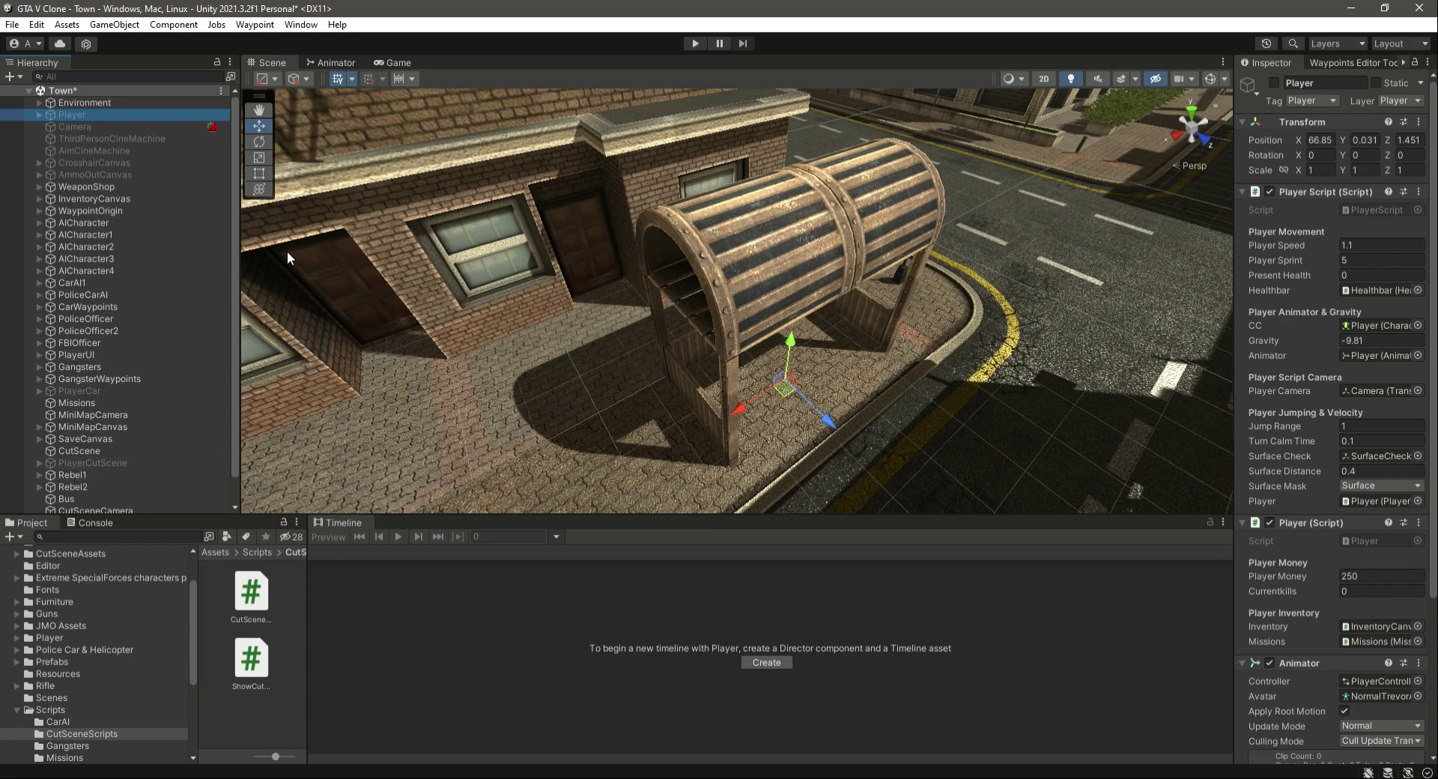
right_click_drag(786, 404, 1150, 480)
key("f")
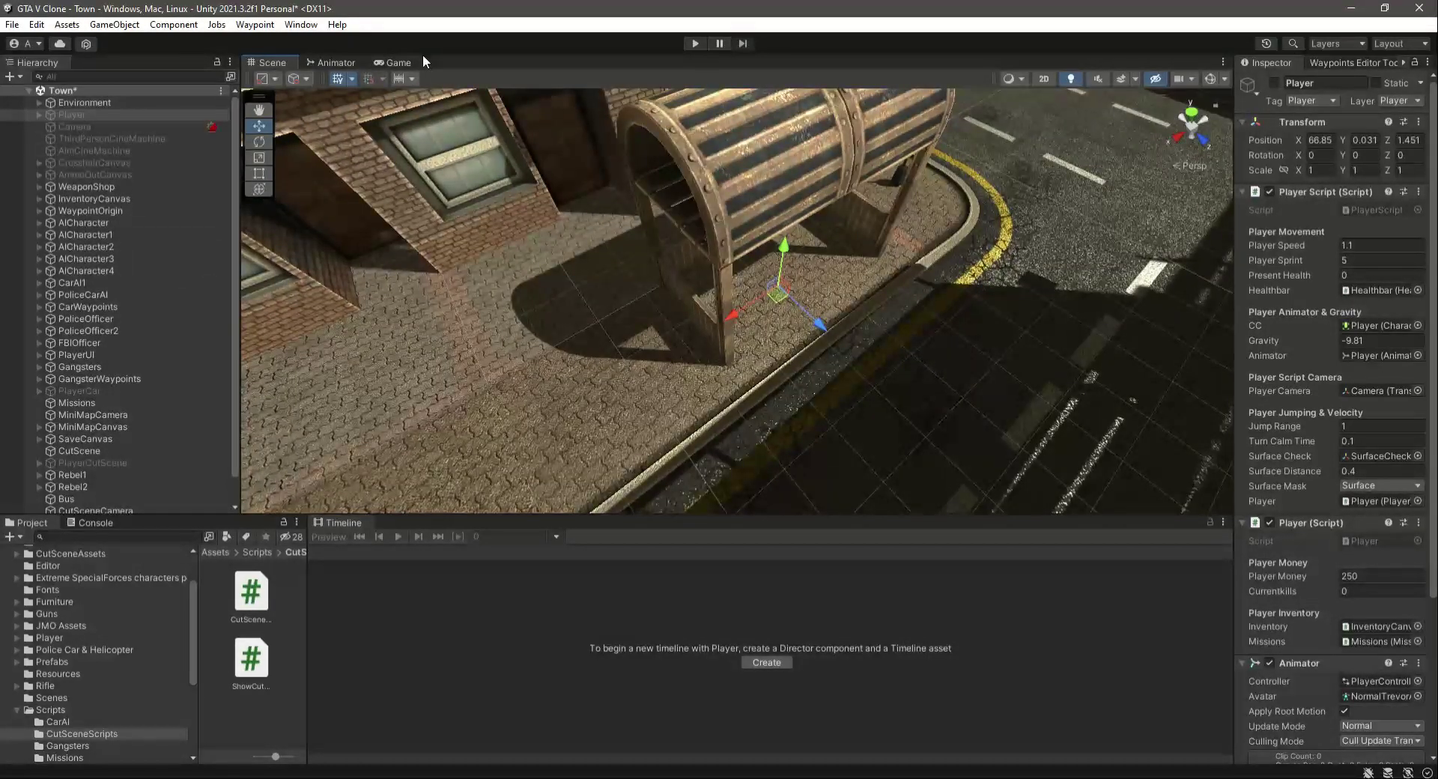
- Switch to the Game view and deactivate the MiniMapCamera object
left_click(397, 63)
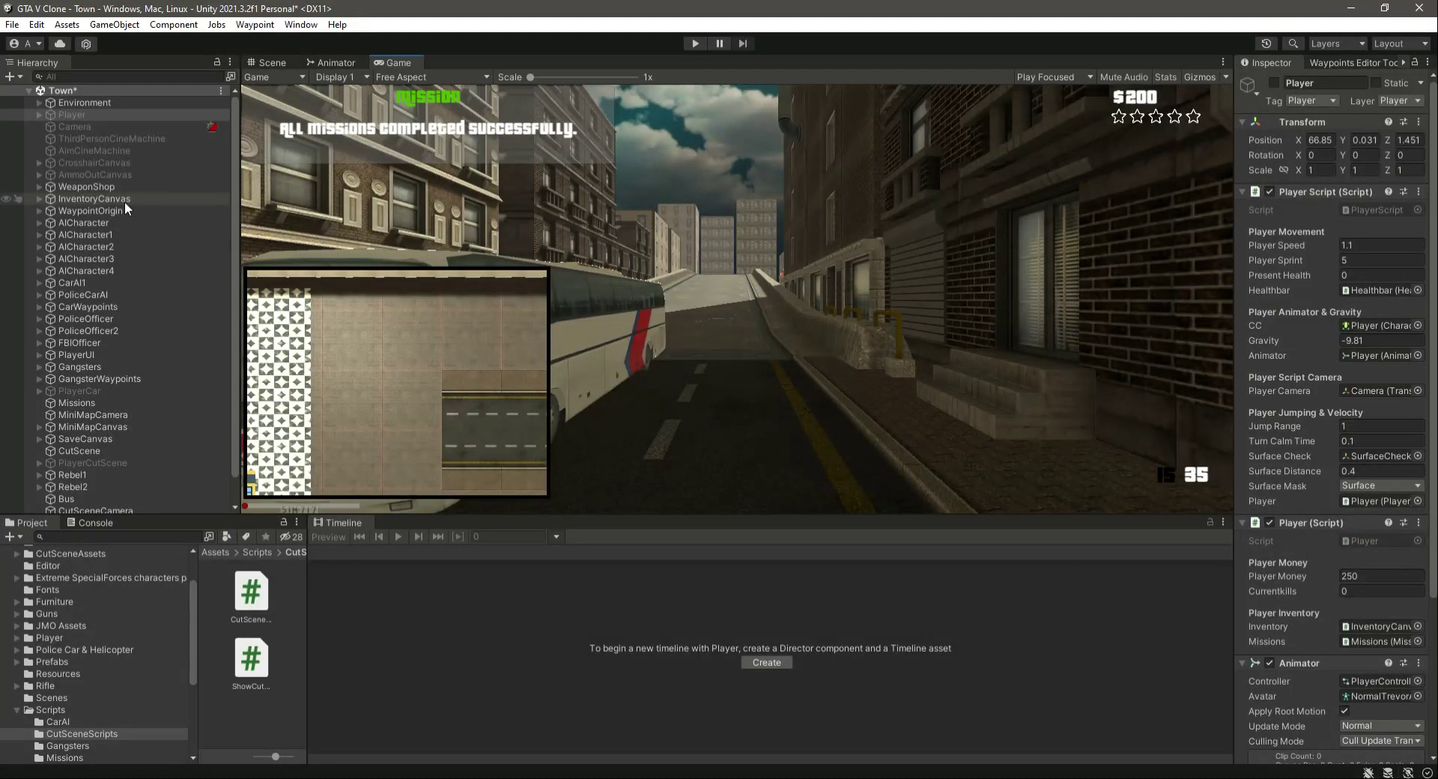
left_click(112, 415)
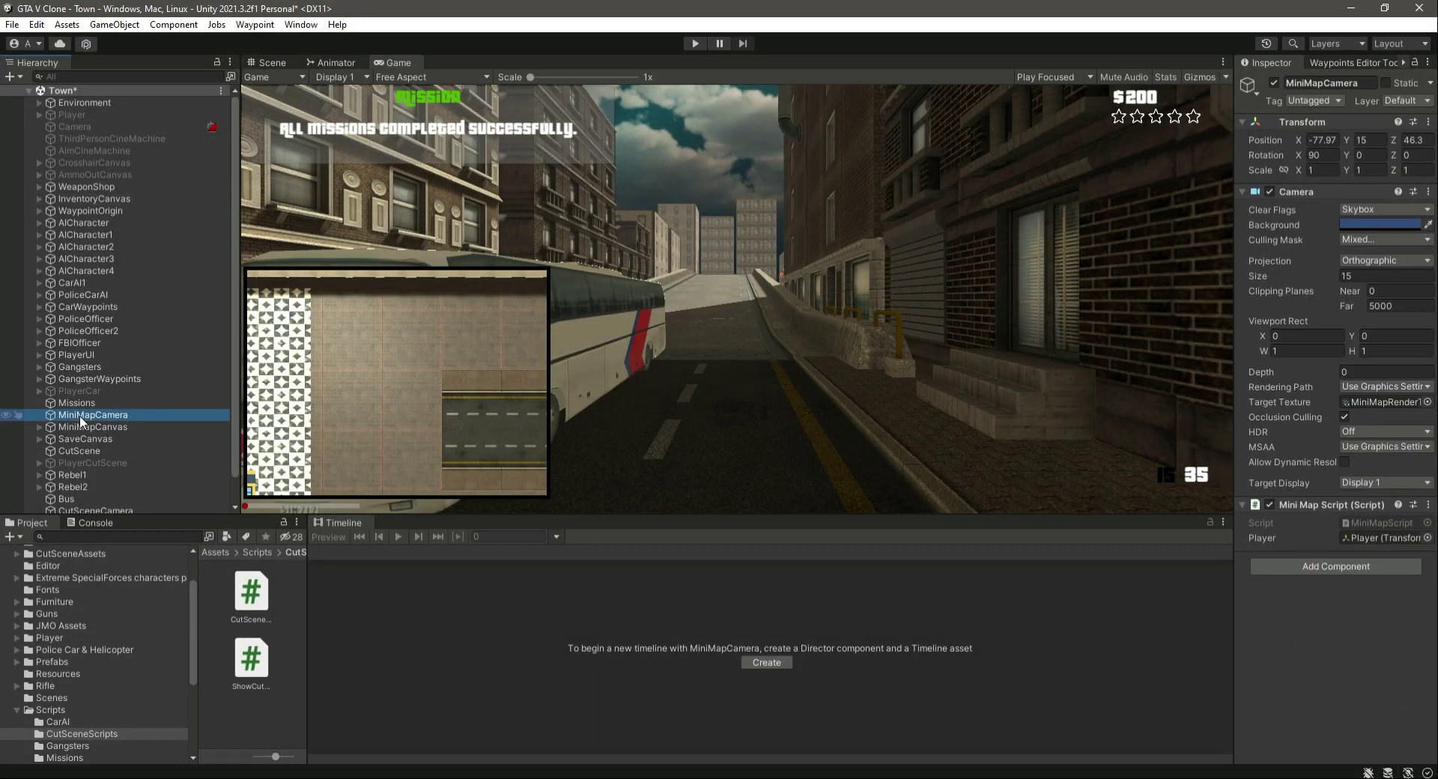
left_click(1274, 82)
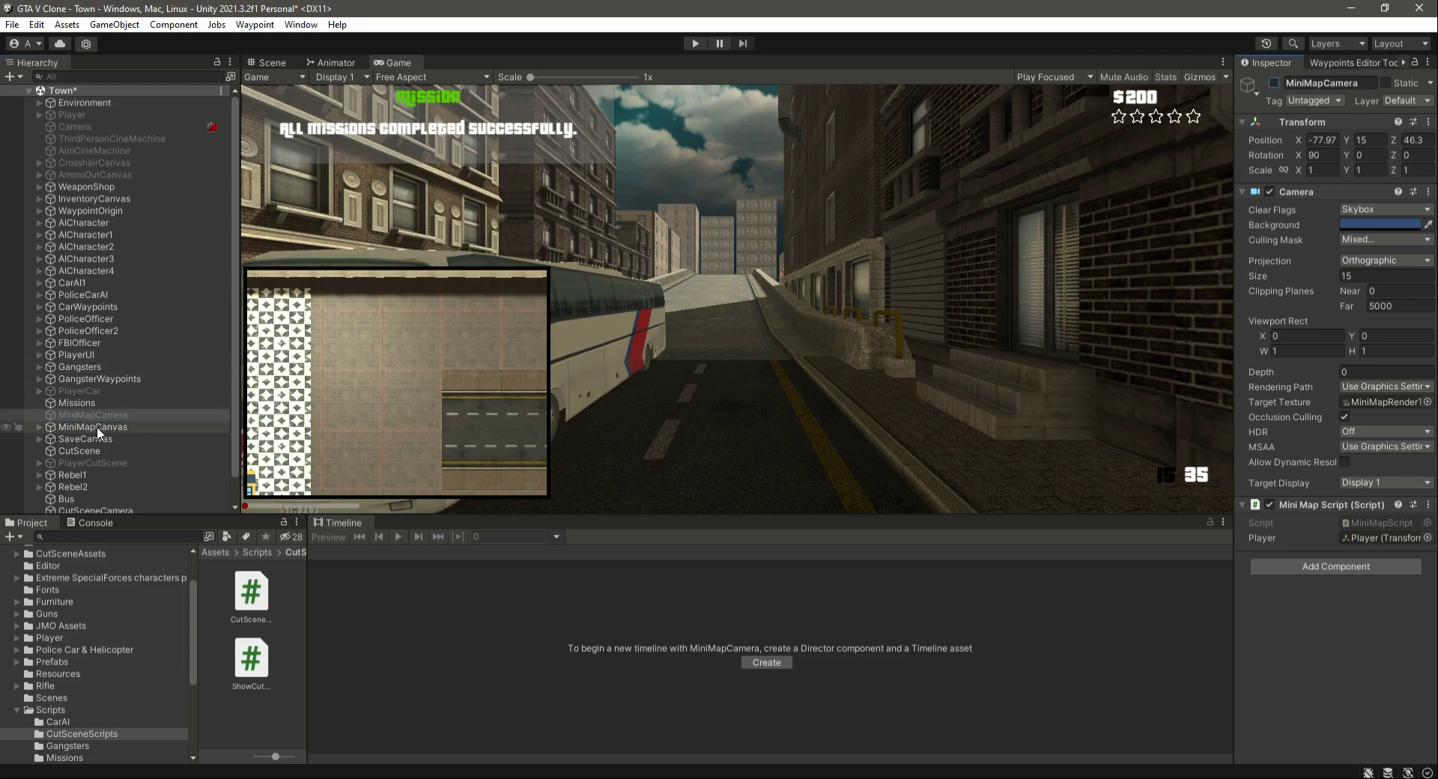
- Deactivate the MiniMapCanvas and SaveCanvas objects so their overlays are removed from the cutscene view
left_click(98, 429)
left_click(1274, 83)
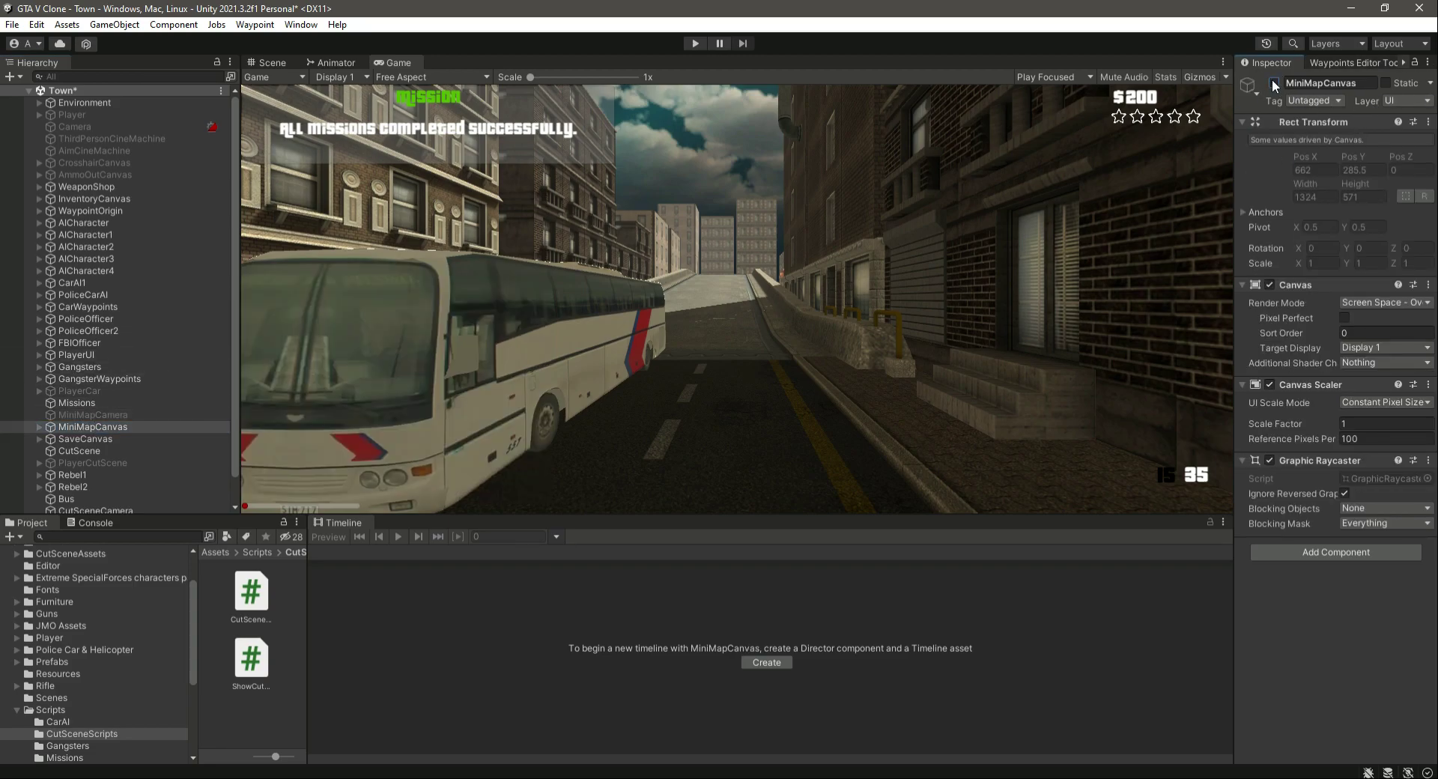
left_click(132, 440)
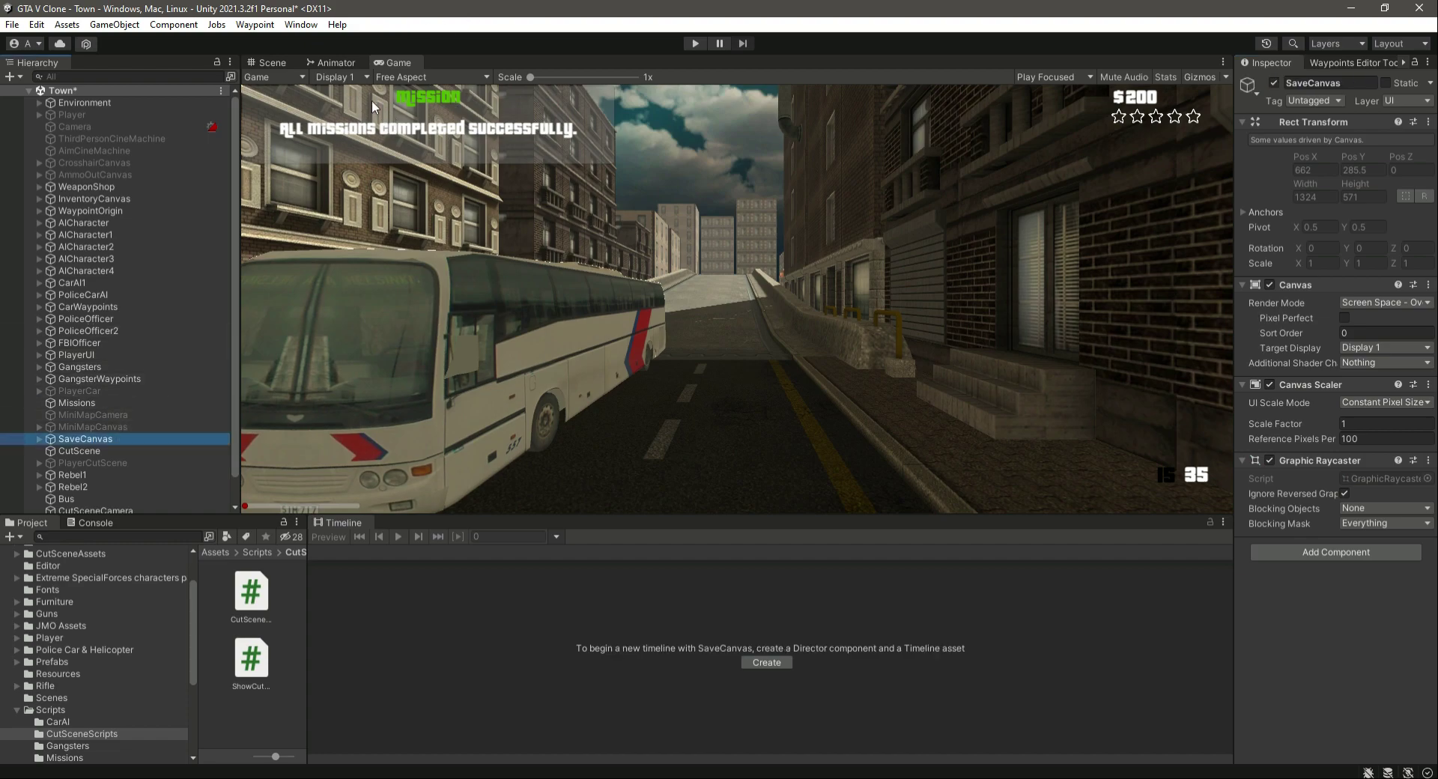
left_click(38, 439)
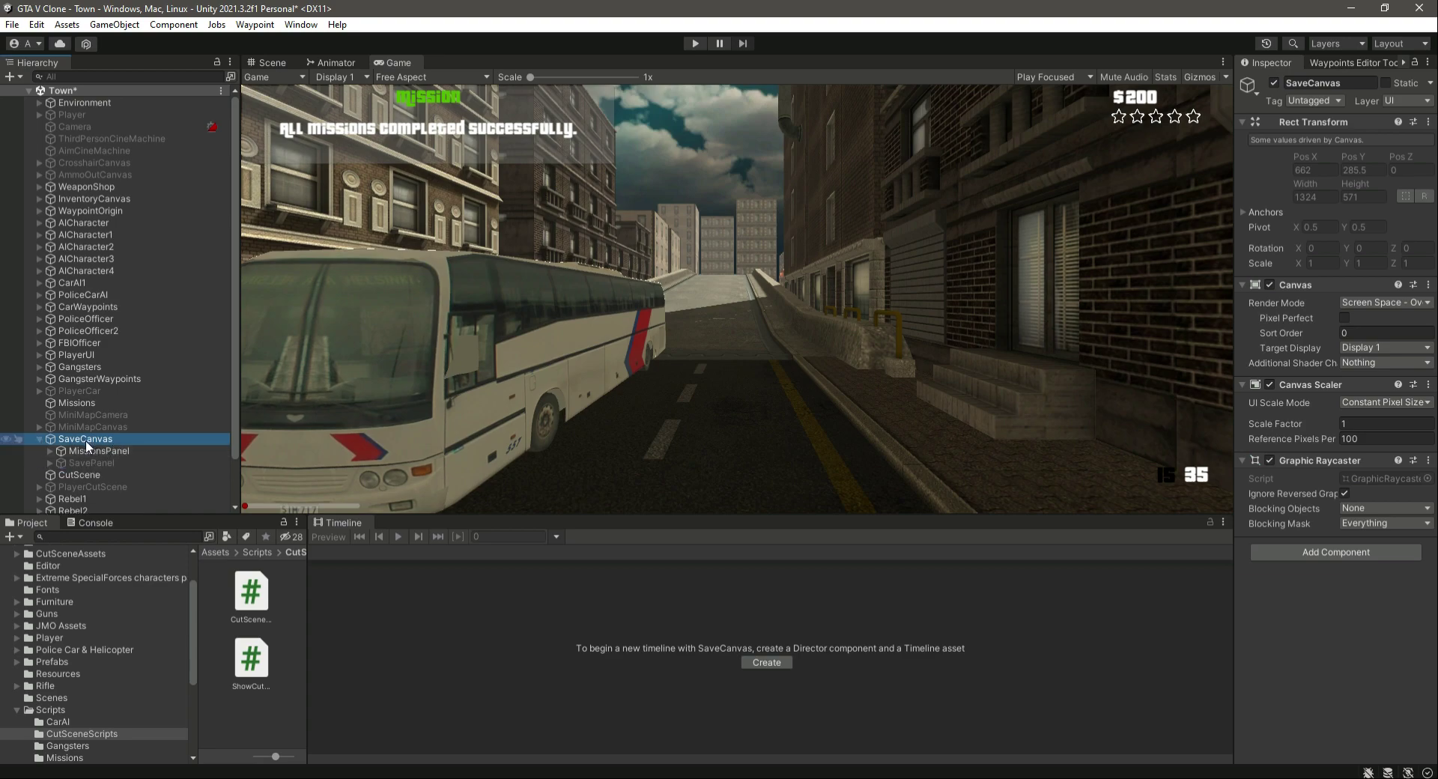
left_click(38, 440)
left_click(1274, 82)
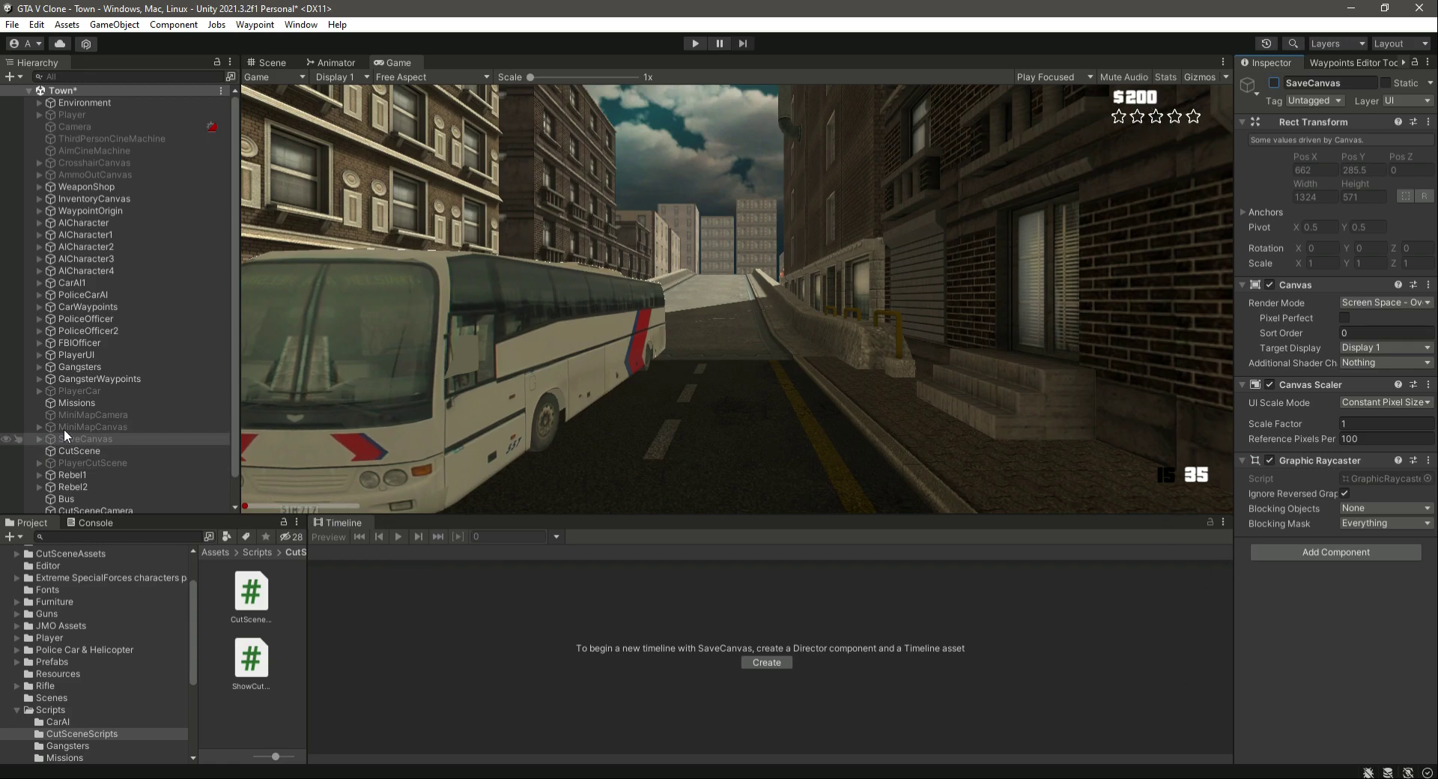
- Deactivate the PlayerUI object and save the scene
scroll(81, 430, "down", 1)
scroll(81, 430, "up", 1)
left_click(113, 354)
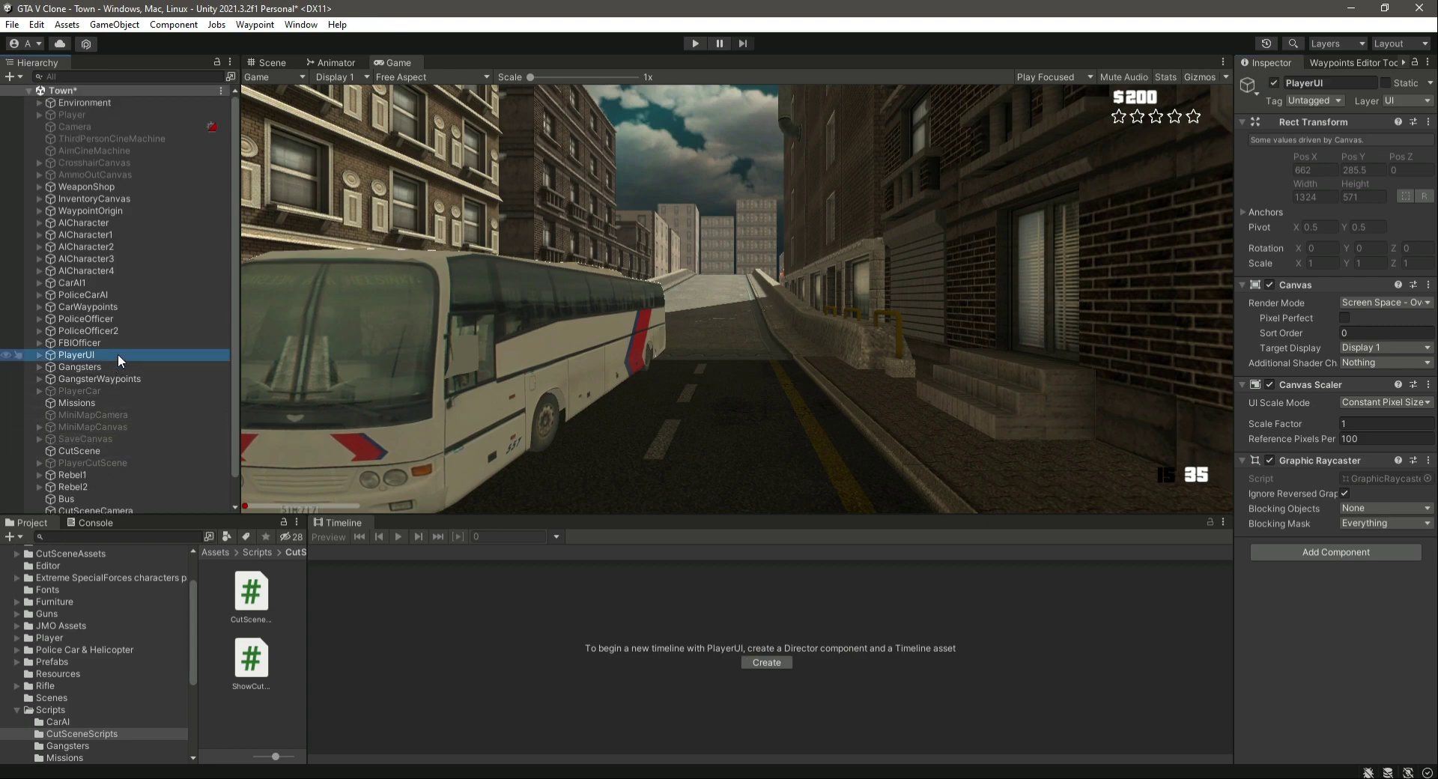
left_click(1274, 83)
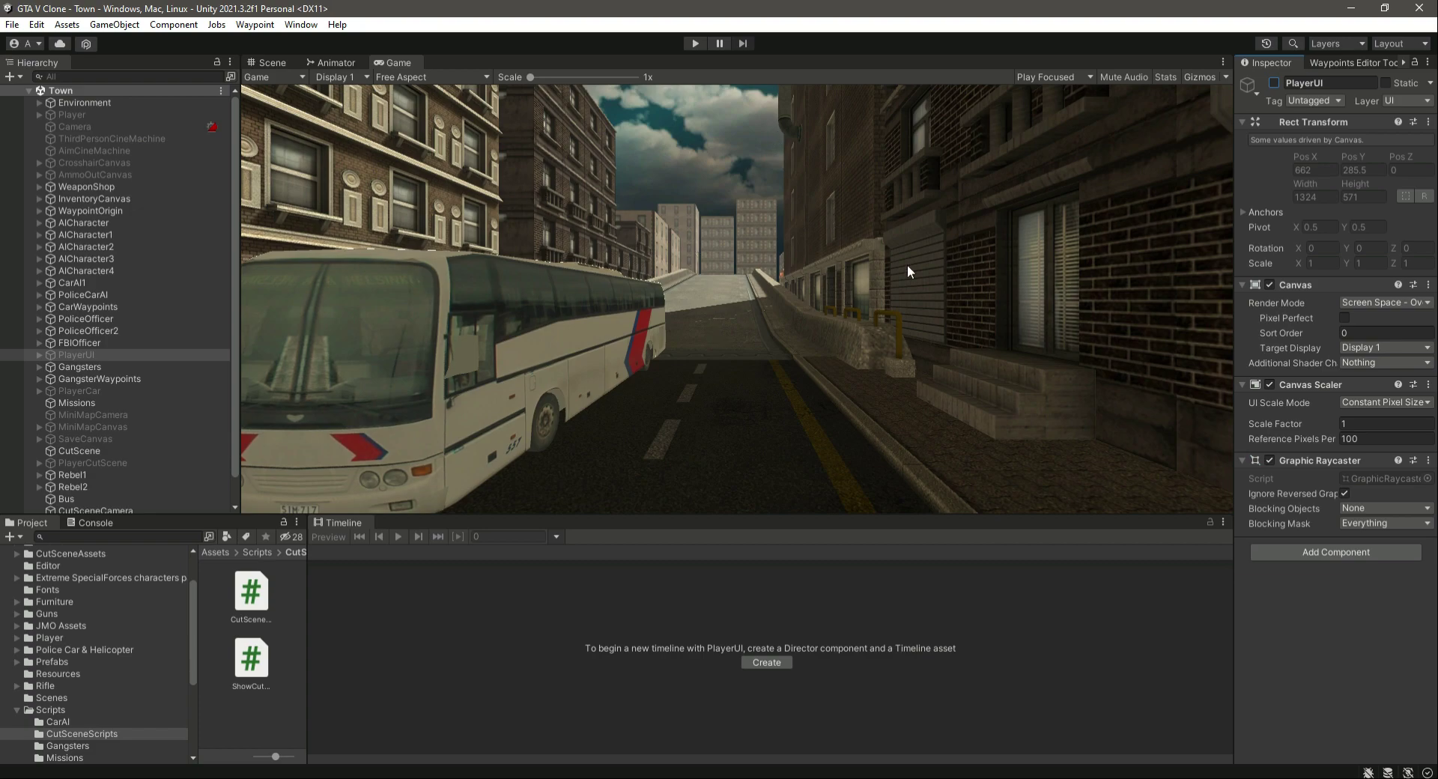
- Inspect the CutSceneEnder trigger's components and its placement at the bus shelter in the Scene view
left_click(90, 272)
scroll(93, 487, "down", 2)
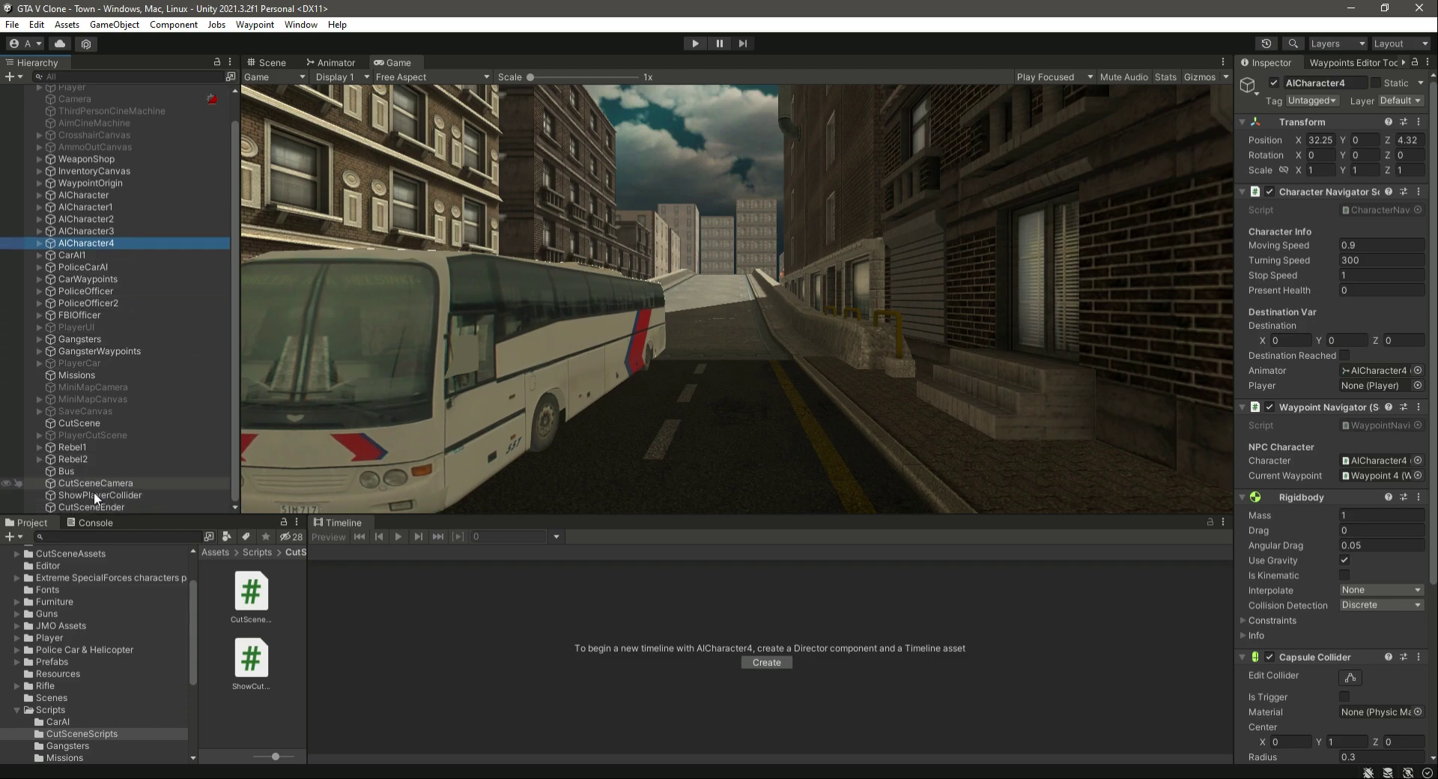
left_click(101, 506)
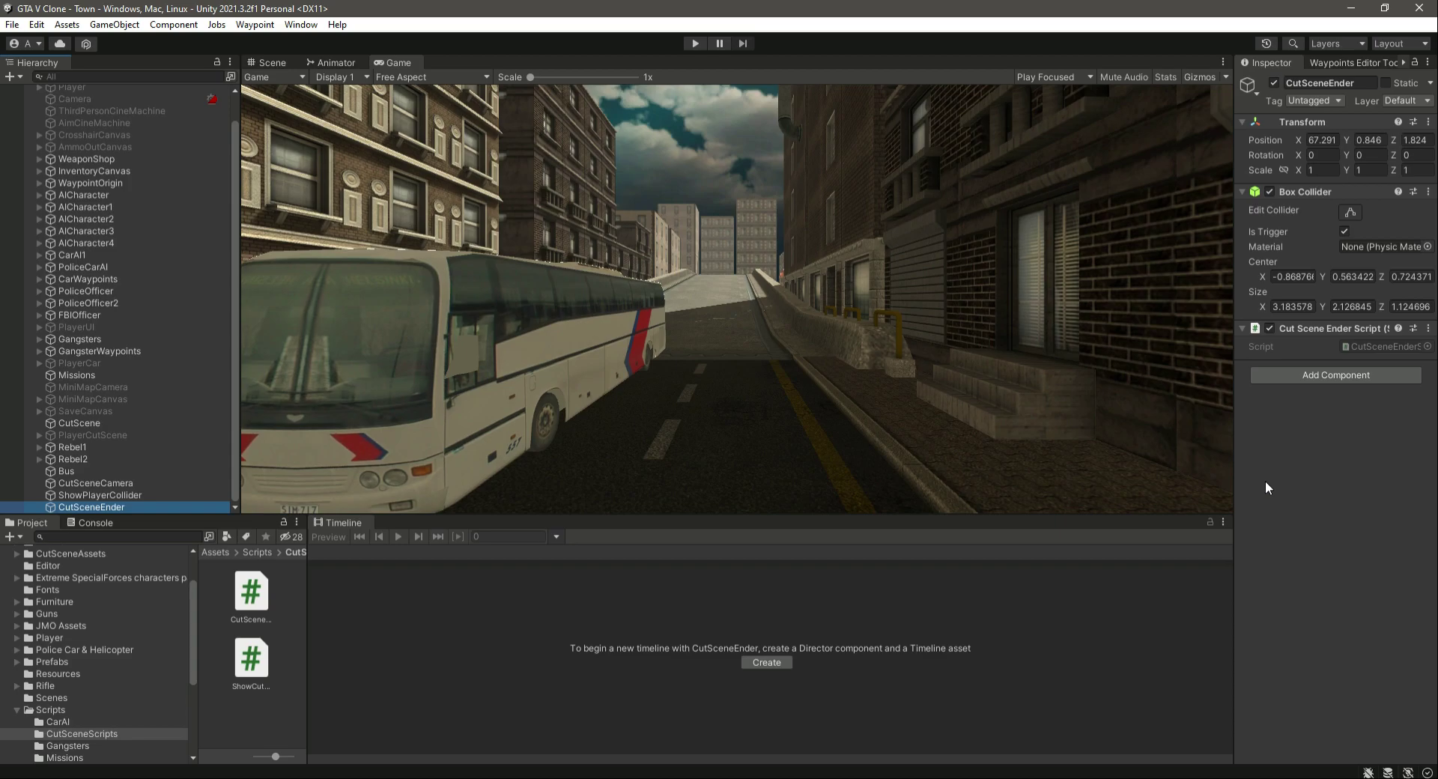
left_click(280, 58)
double_click(137, 504)
right_click_drag(749, 358, 1014, 253)
scroll(120, 165, "up", 2)
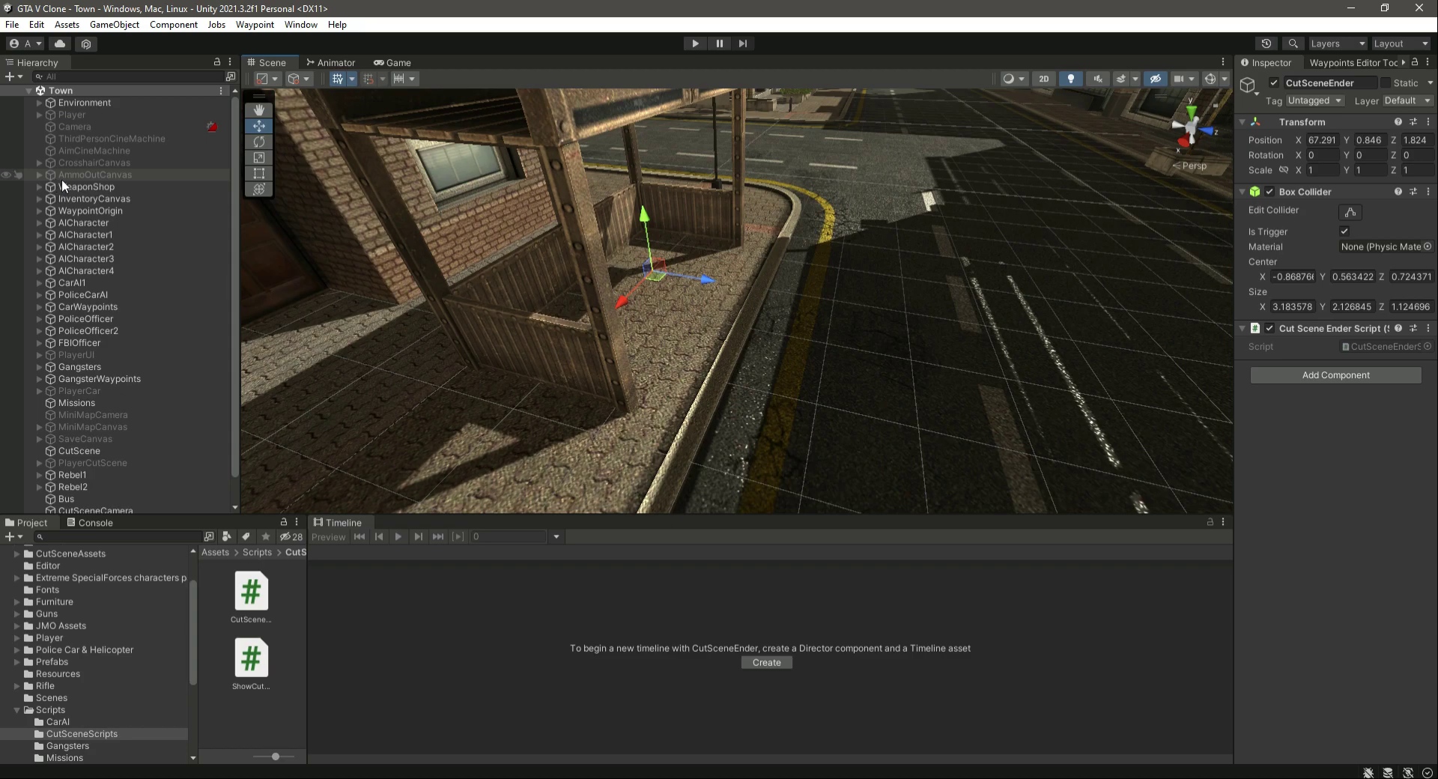
- Check the active states of AmmoOutCanvas, PlayerUI, MiniMapCamera, MiniMapCanvas and SaveCanvas
left_click(81, 175)
left_click(1274, 83)
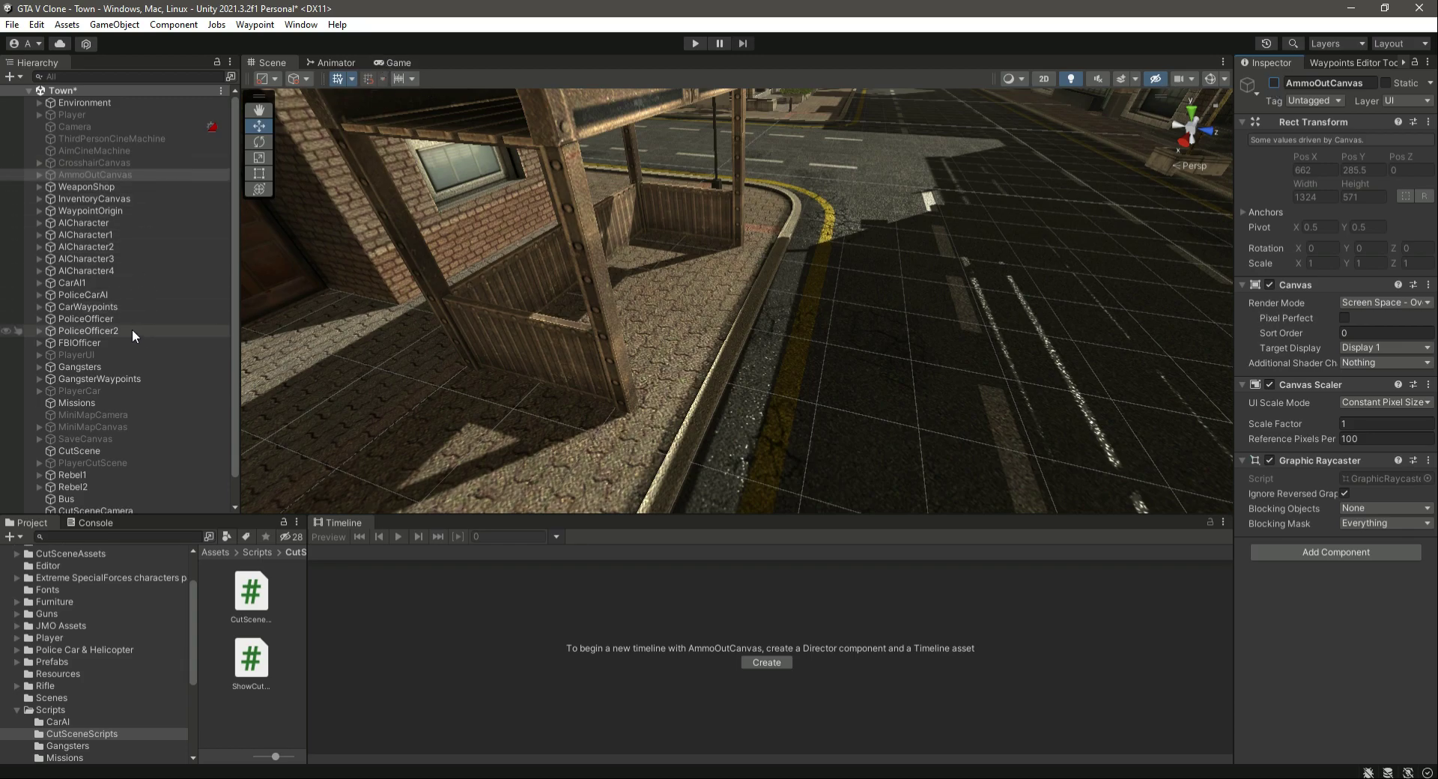
left_click(111, 357)
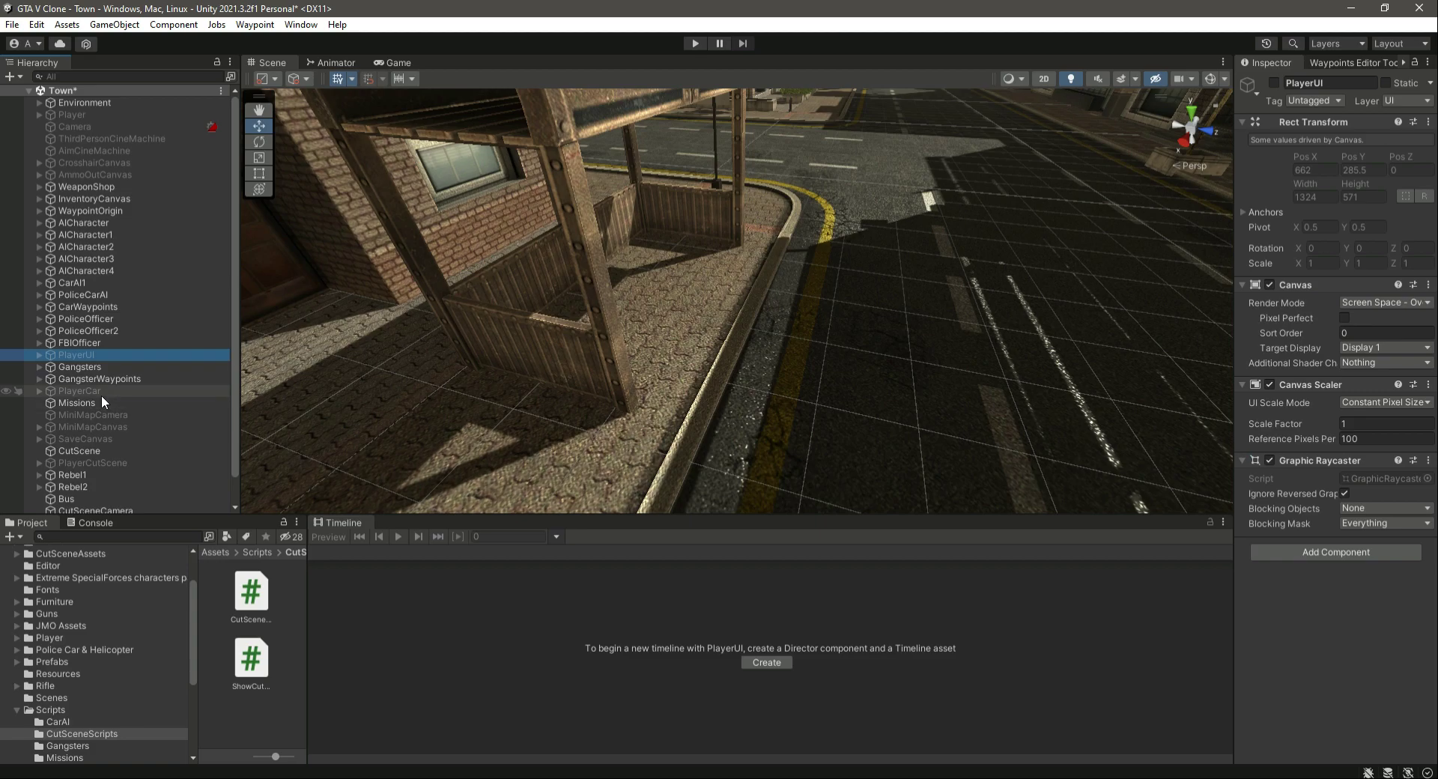
left_click(116, 414)
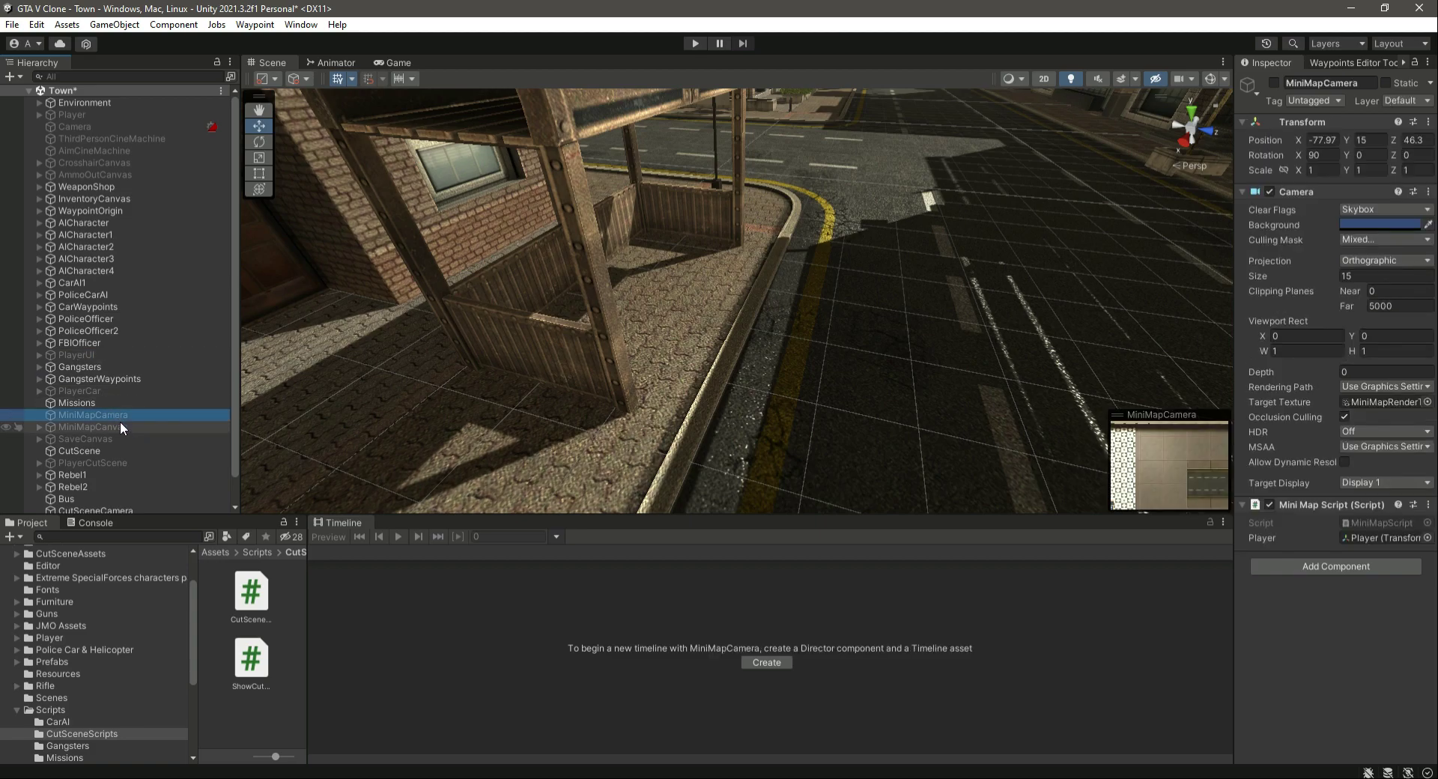
left_click(123, 427)
left_click(123, 438)
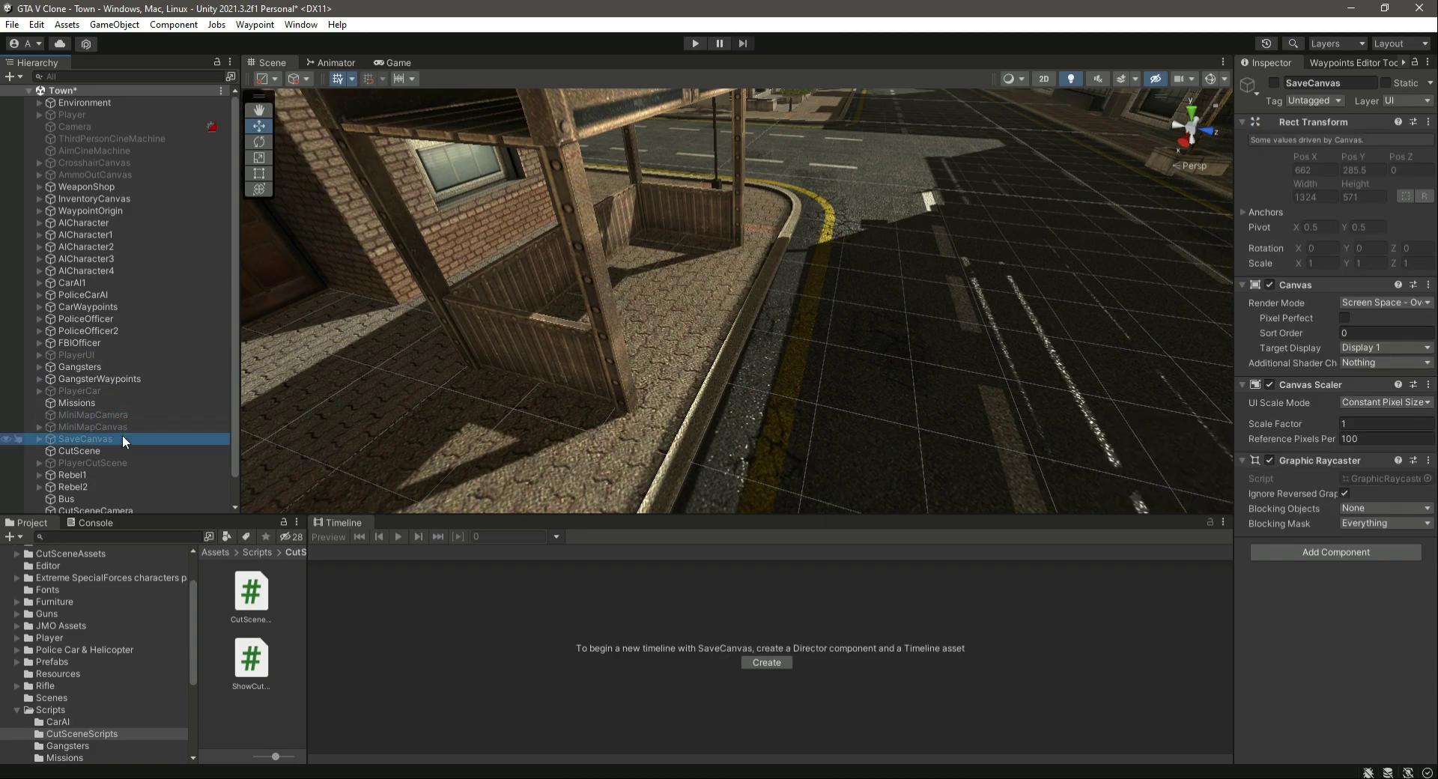
scroll(155, 431, "down", 1)
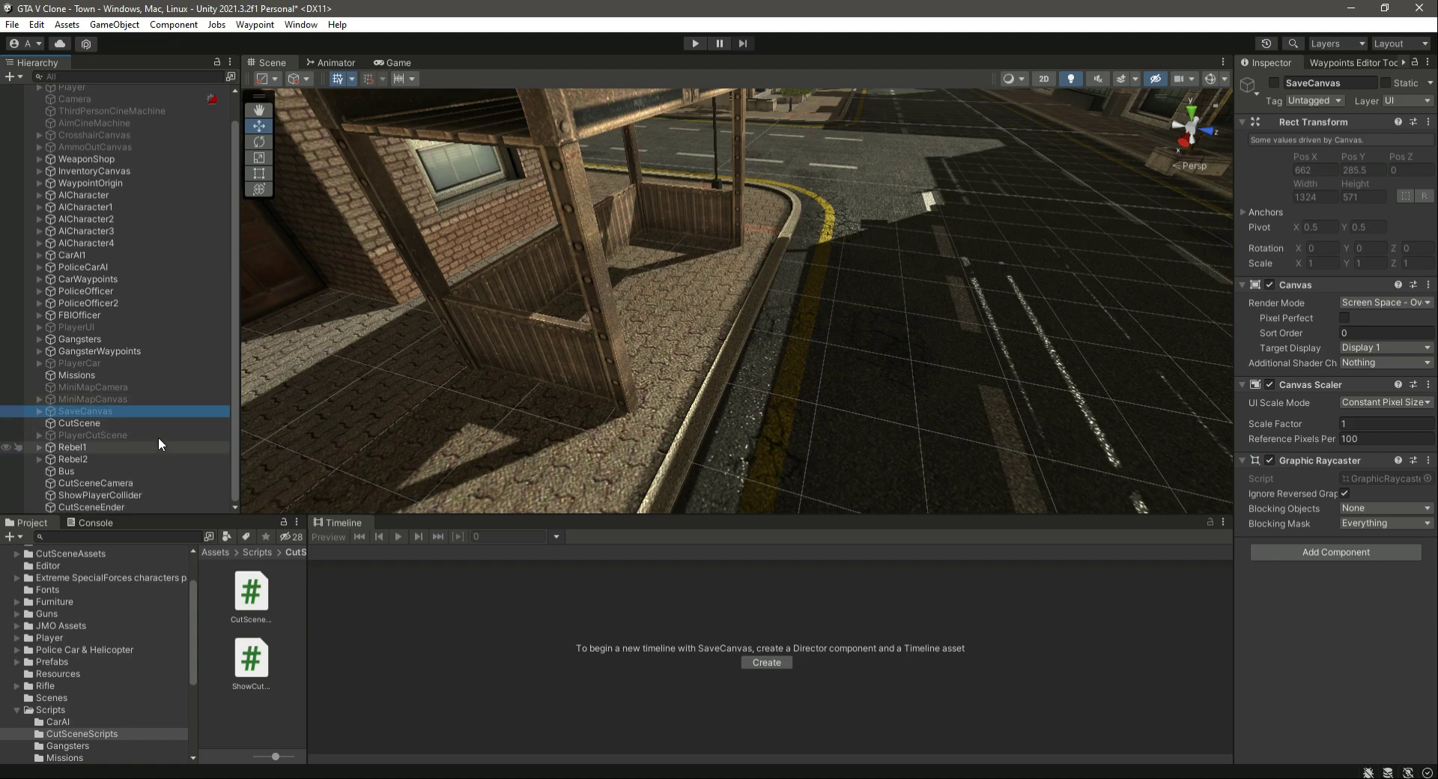
- Review the PlayerCutScene, Bus, CutSceneEnder and CutScene objects, scrubbing the CutScene timeline back to frame 489
left_click(111, 425)
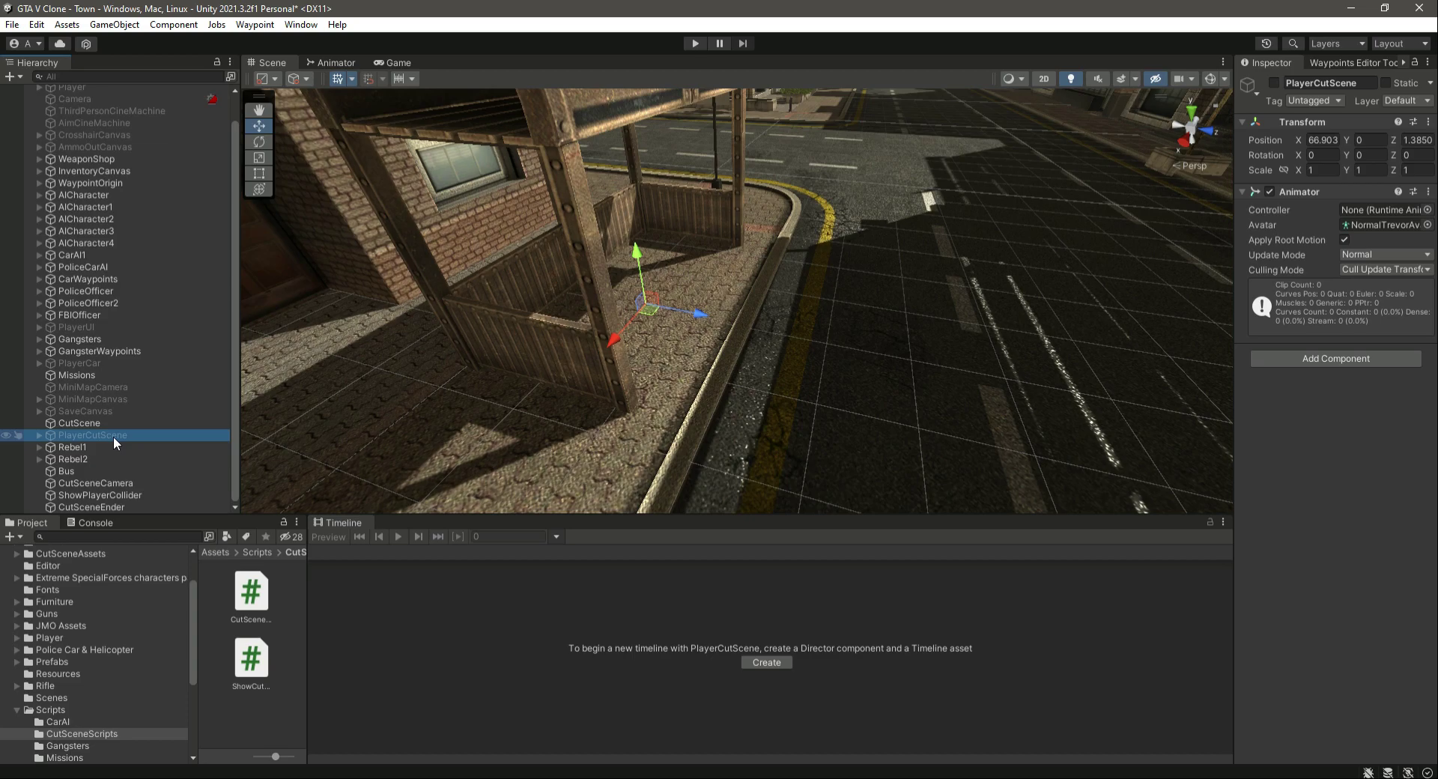
left_click(106, 468)
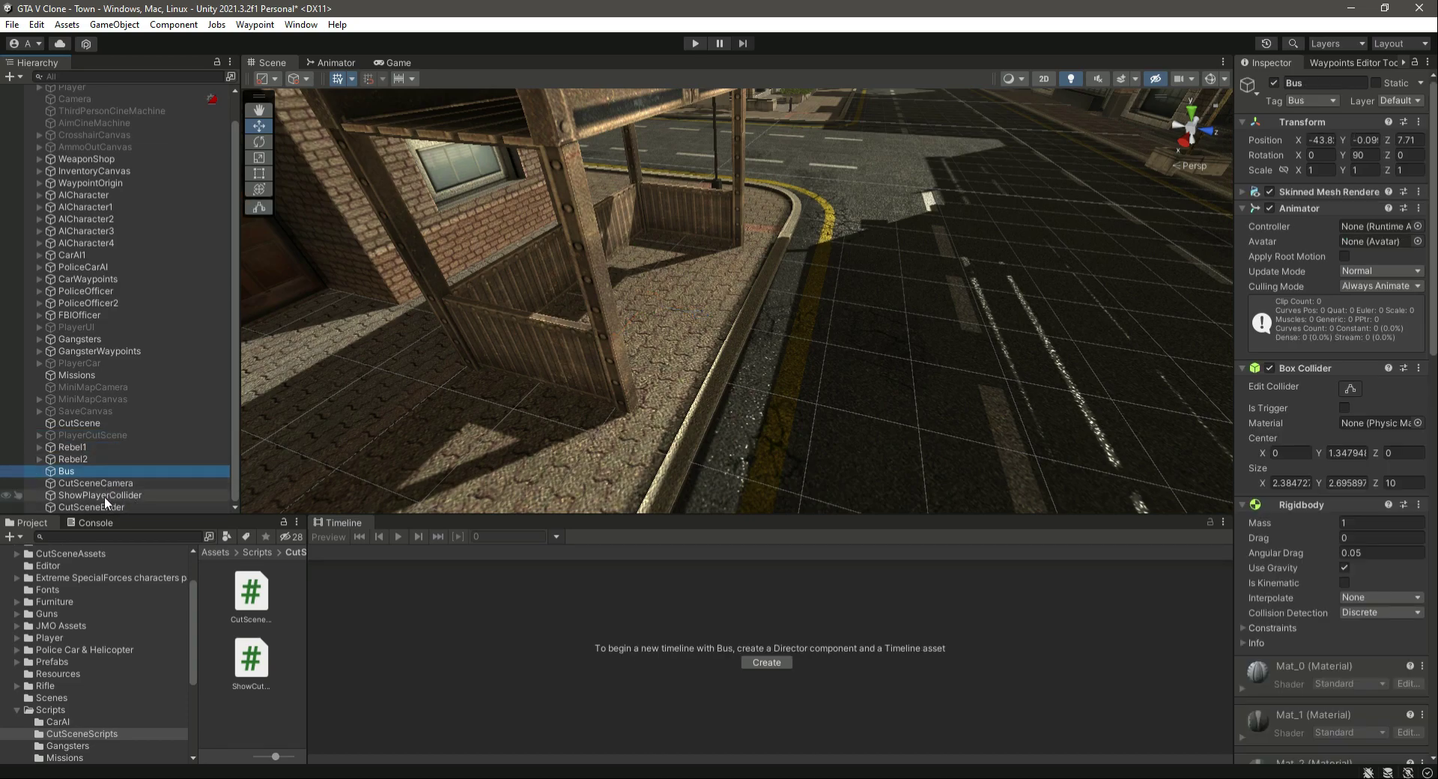
left_click(97, 424)
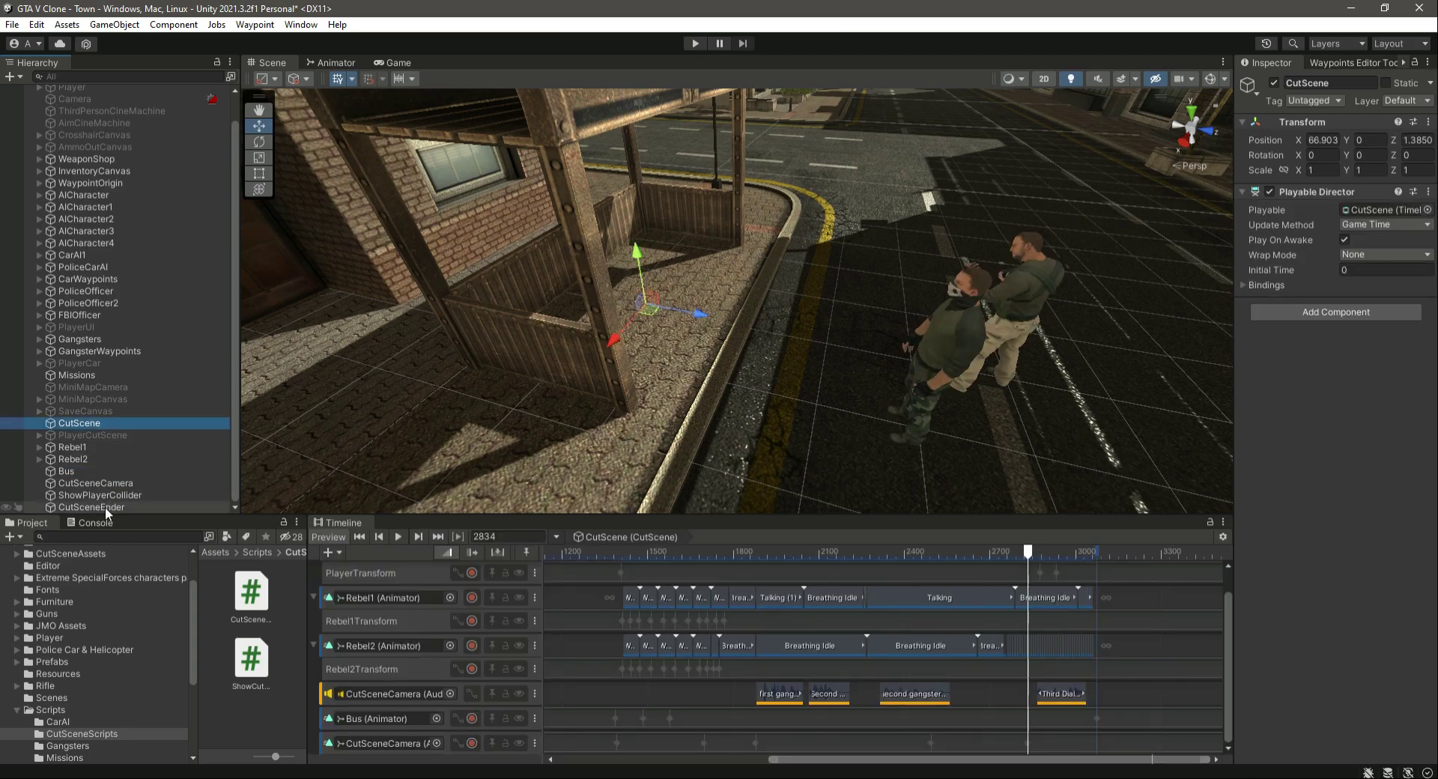
left_click(105, 506, "ctrl")
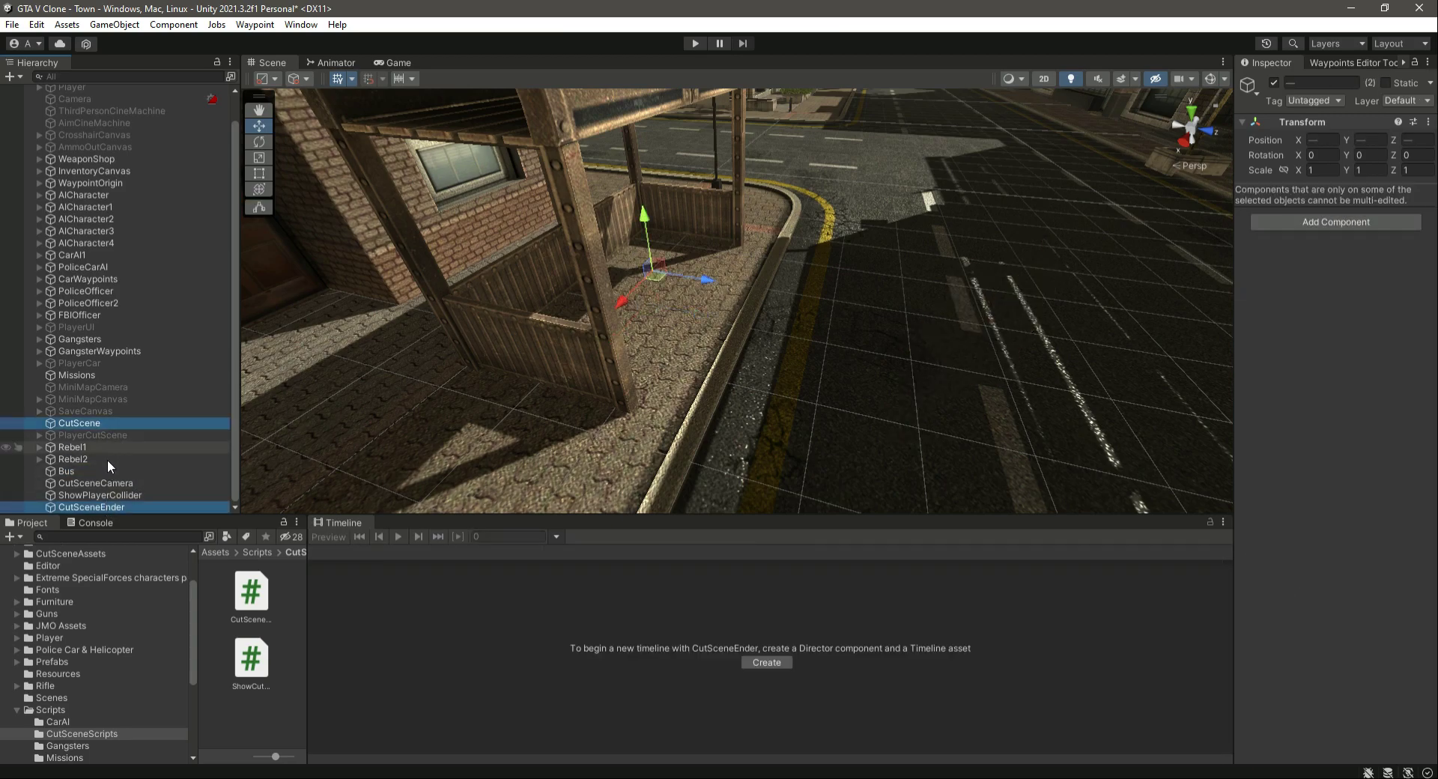
left_click(105, 424)
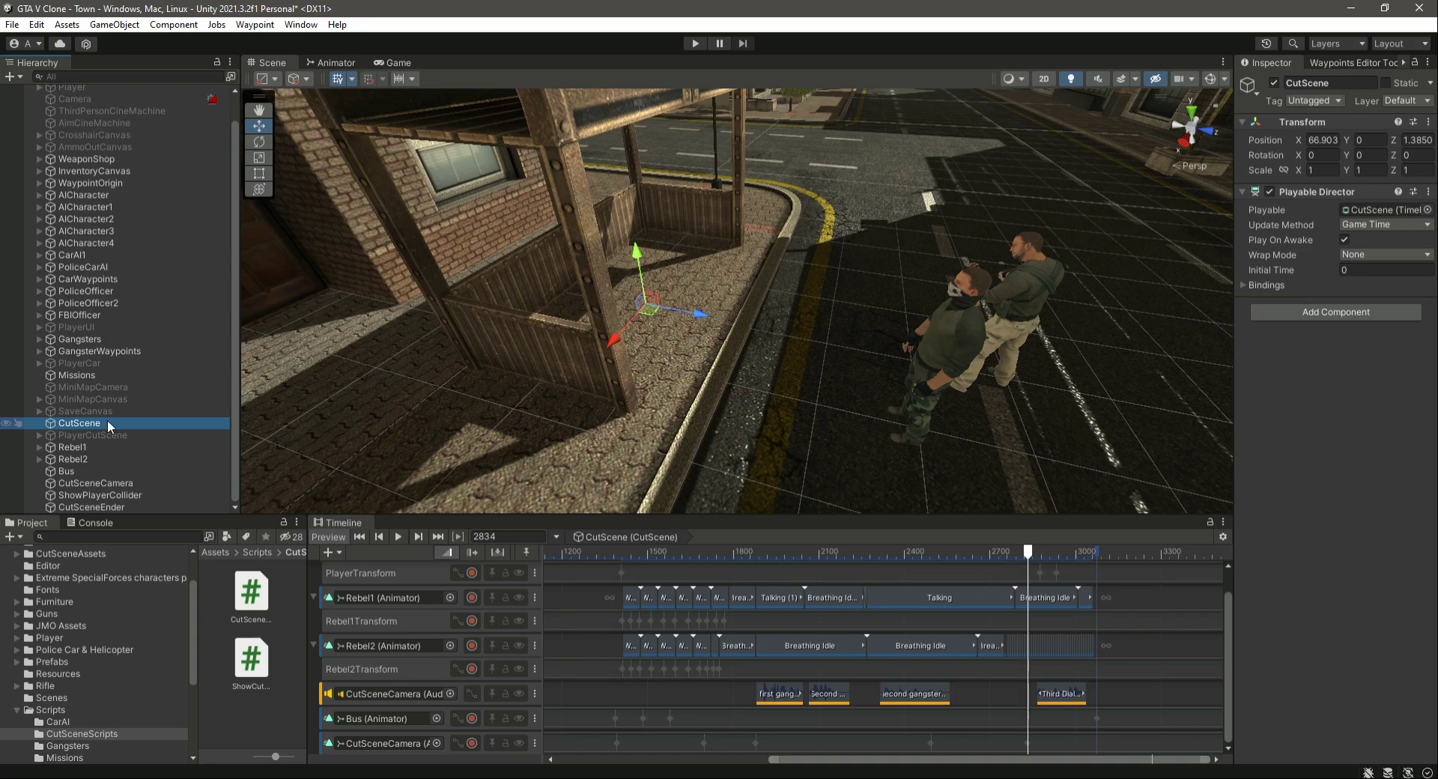
right_click_drag(611, 460, 729, 438)
left_click(150, 388)
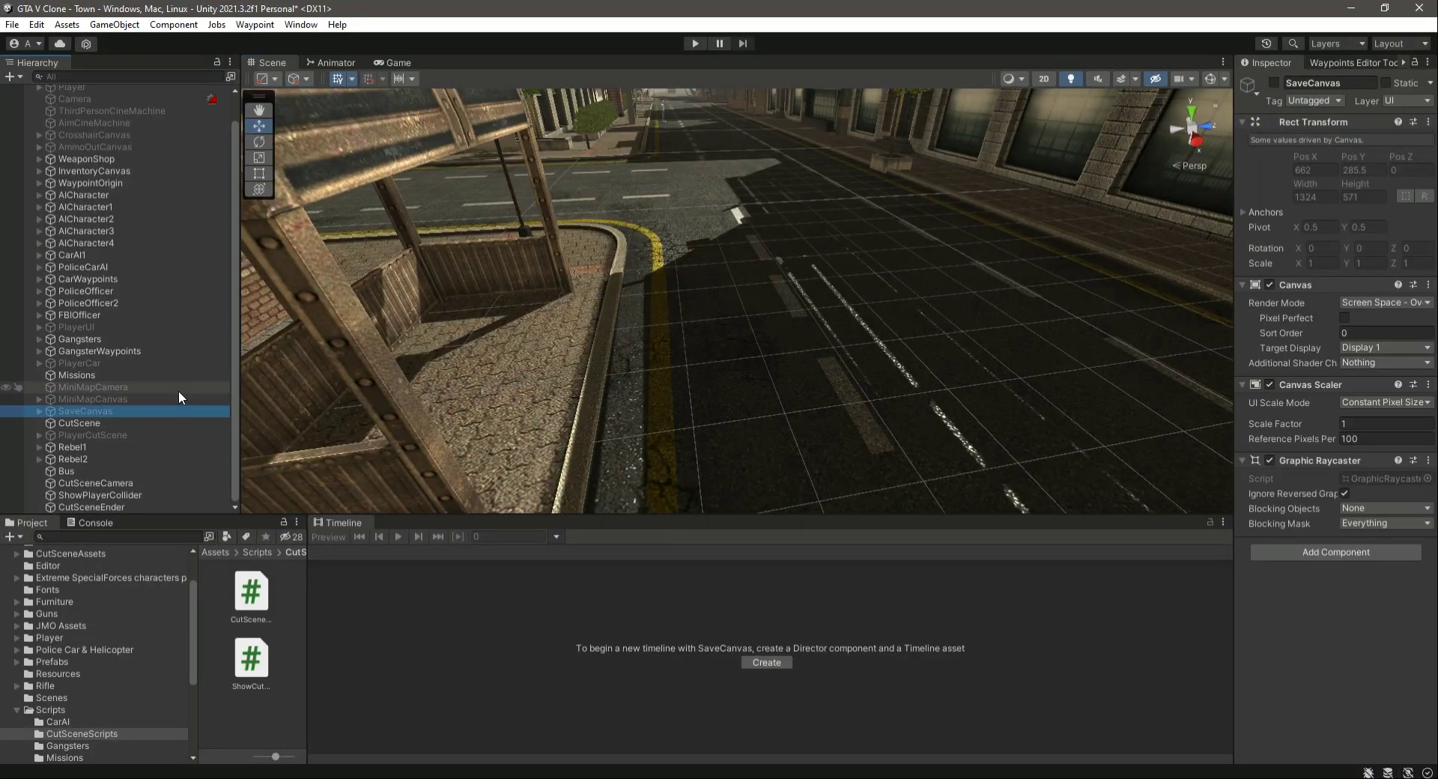
left_click(122, 422)
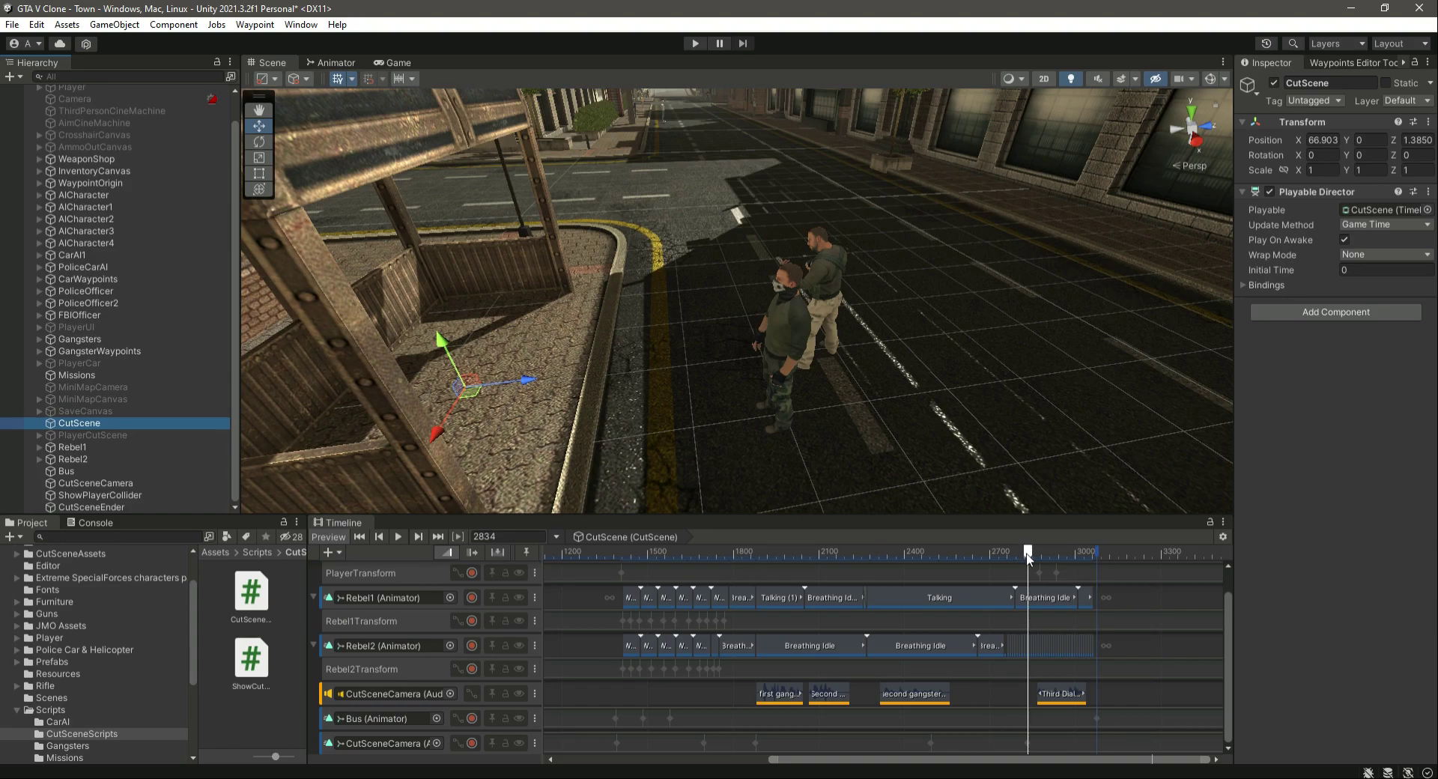
left_click_drag(1027, 552, 375, 597)
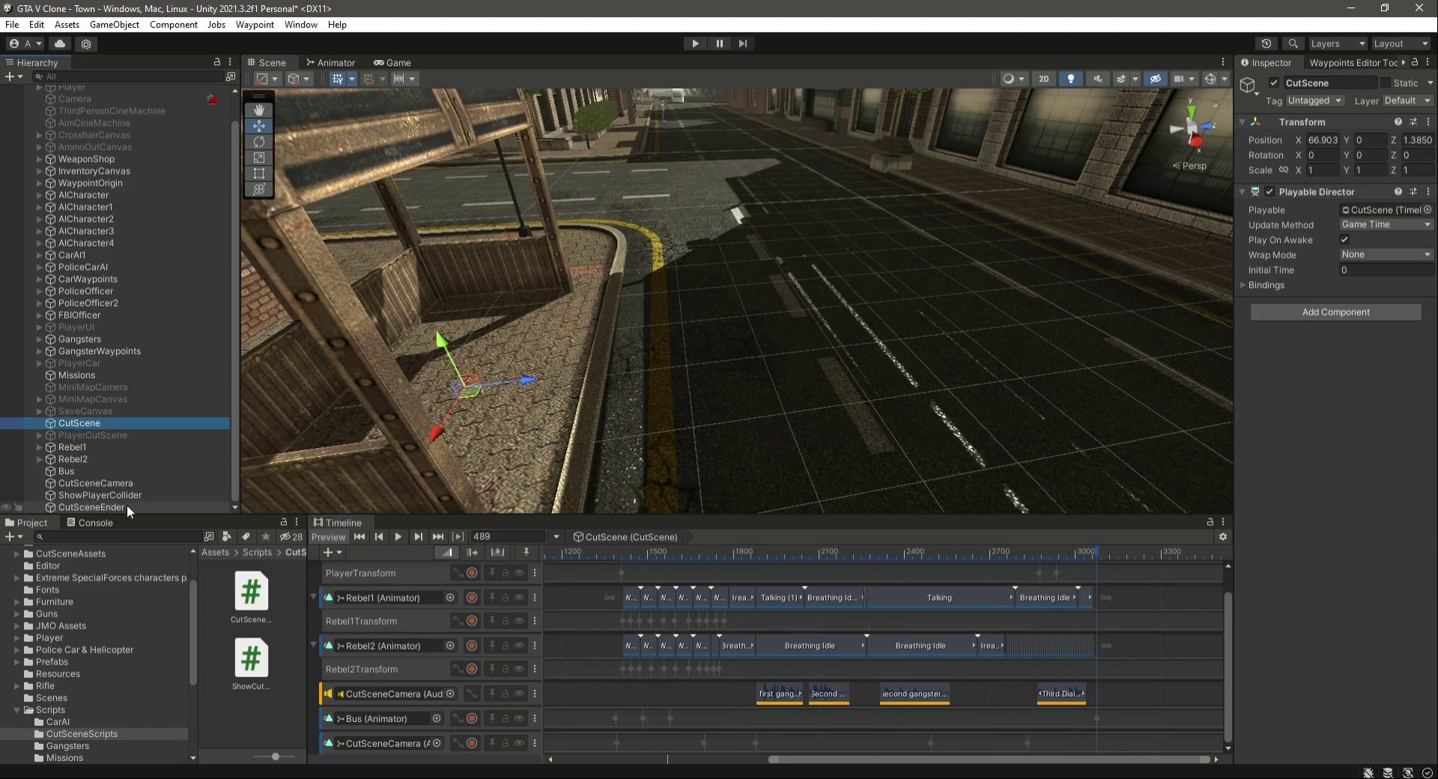
- Open CutSceneEnder's CutSceneEnderScript in the code editor, remove the default Start and Update methods, and save the file
left_click(127, 506)
left_click(1378, 346)
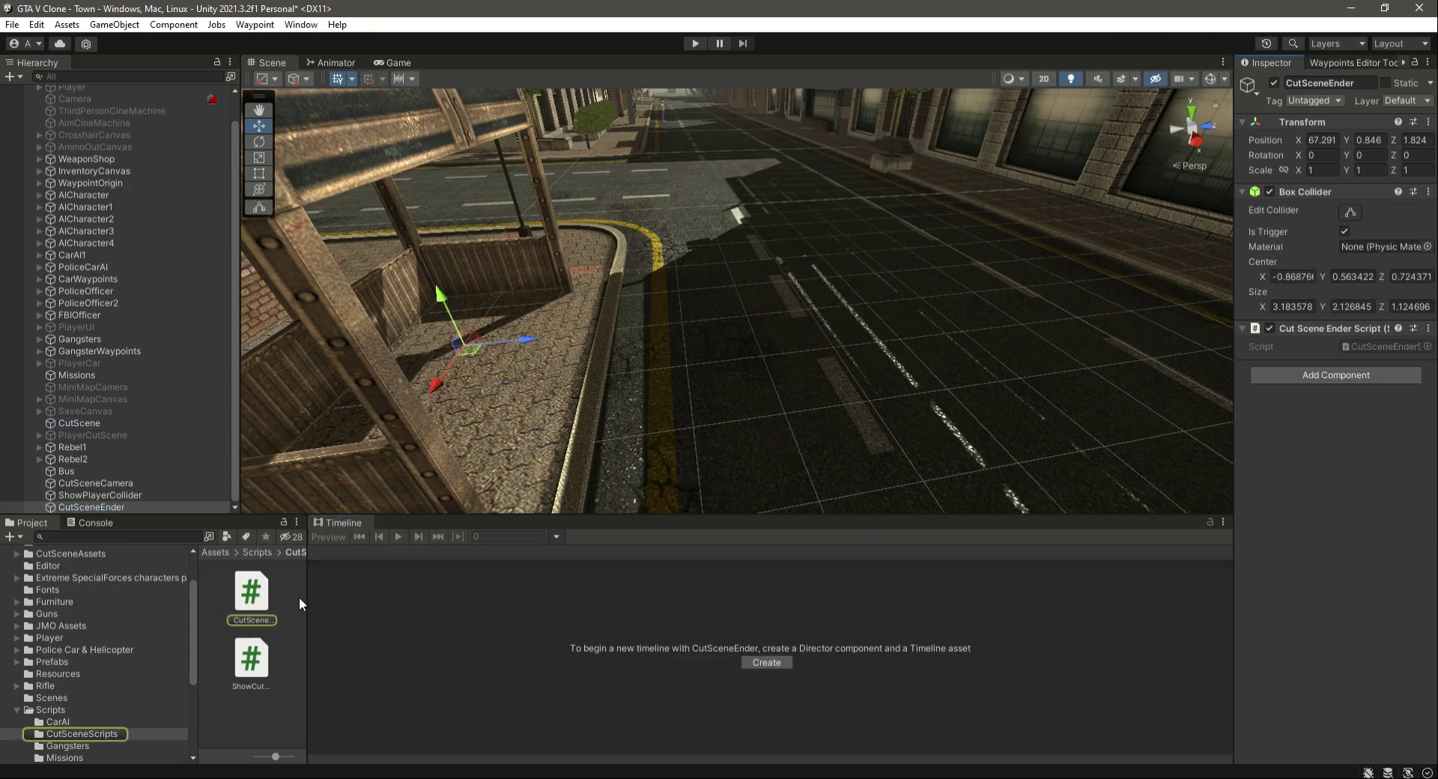
double_click(252, 592)
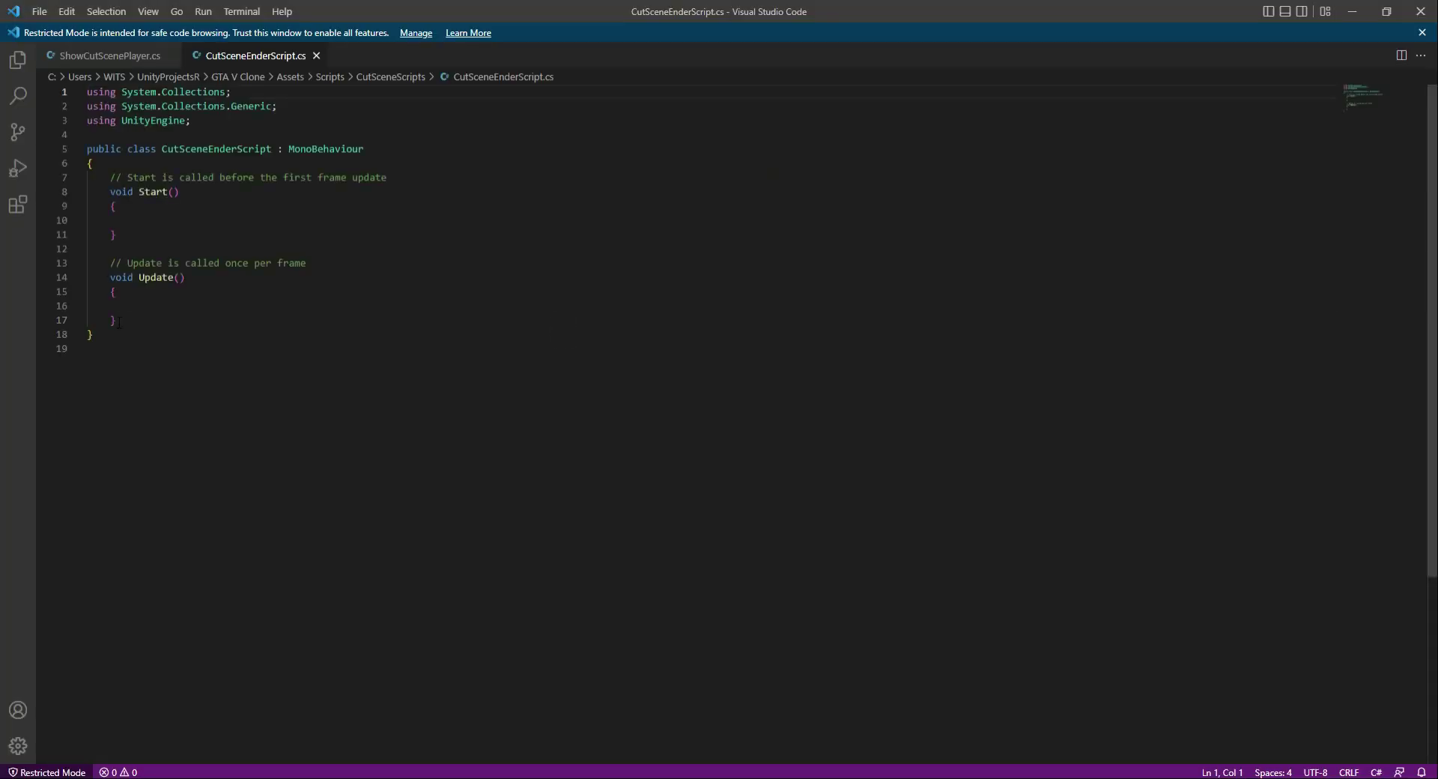
left_click_drag(119, 322, 112, 182)
key("BackSpace")
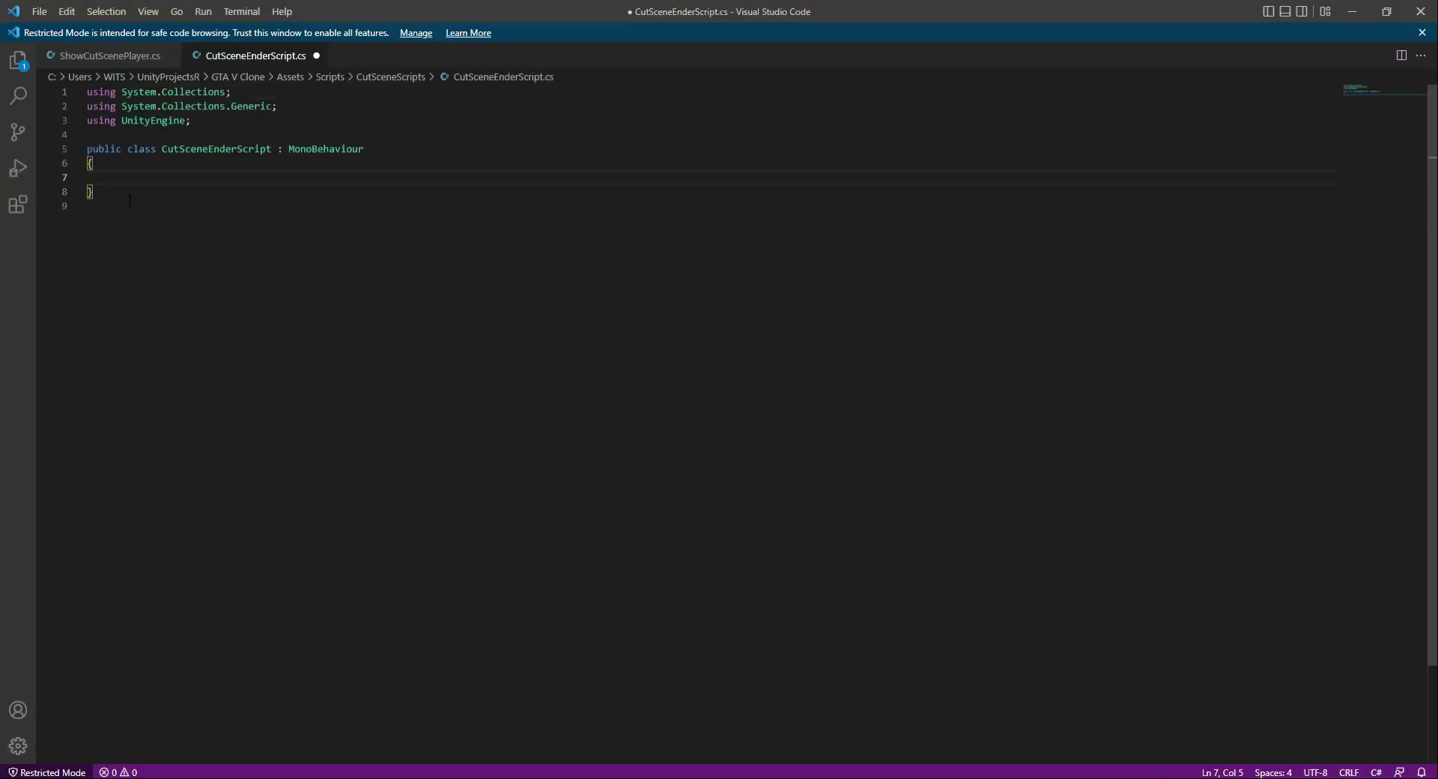
key("ctrl+s")
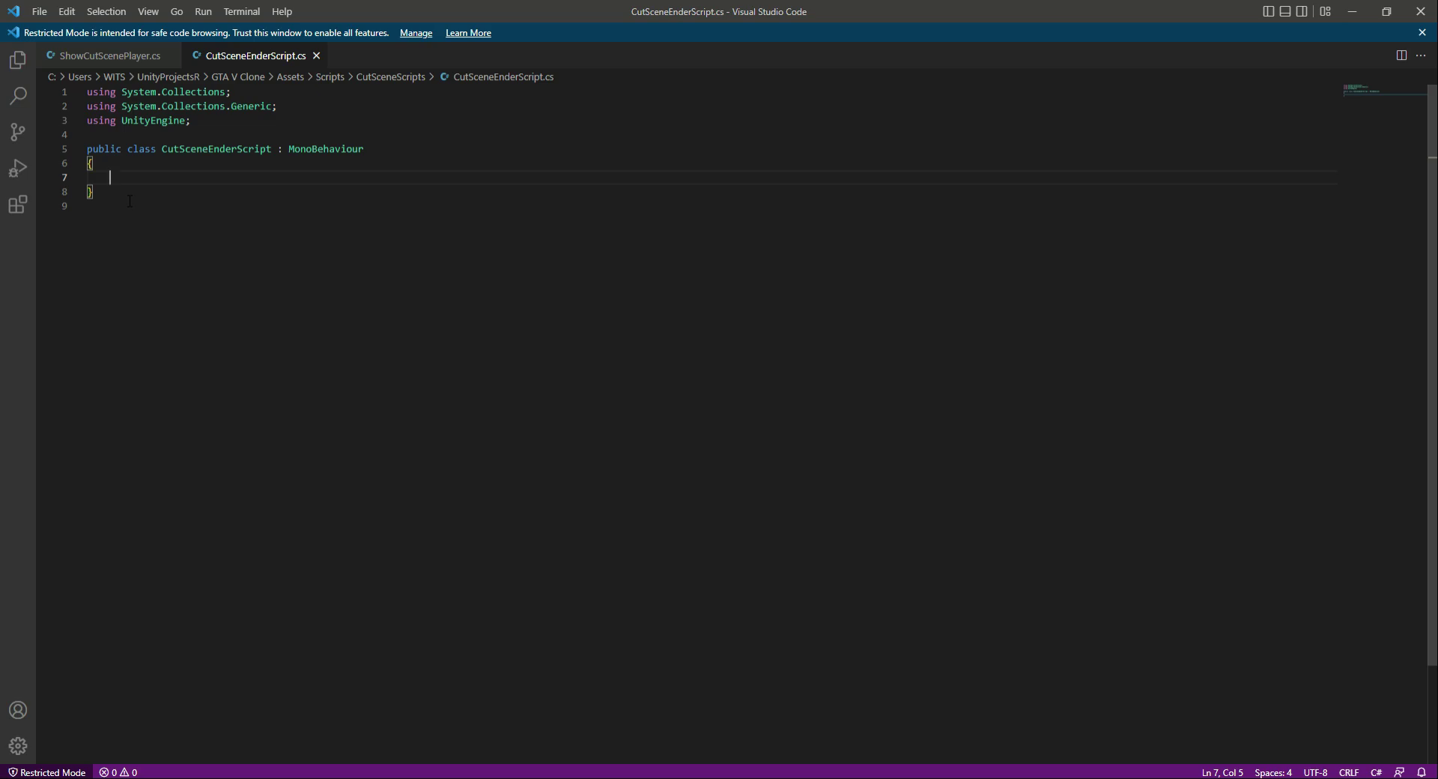
- Add the attribute [Header("GameObjects to Activate")] inside the CutSceneEnderScript class
type("[Hgeader")
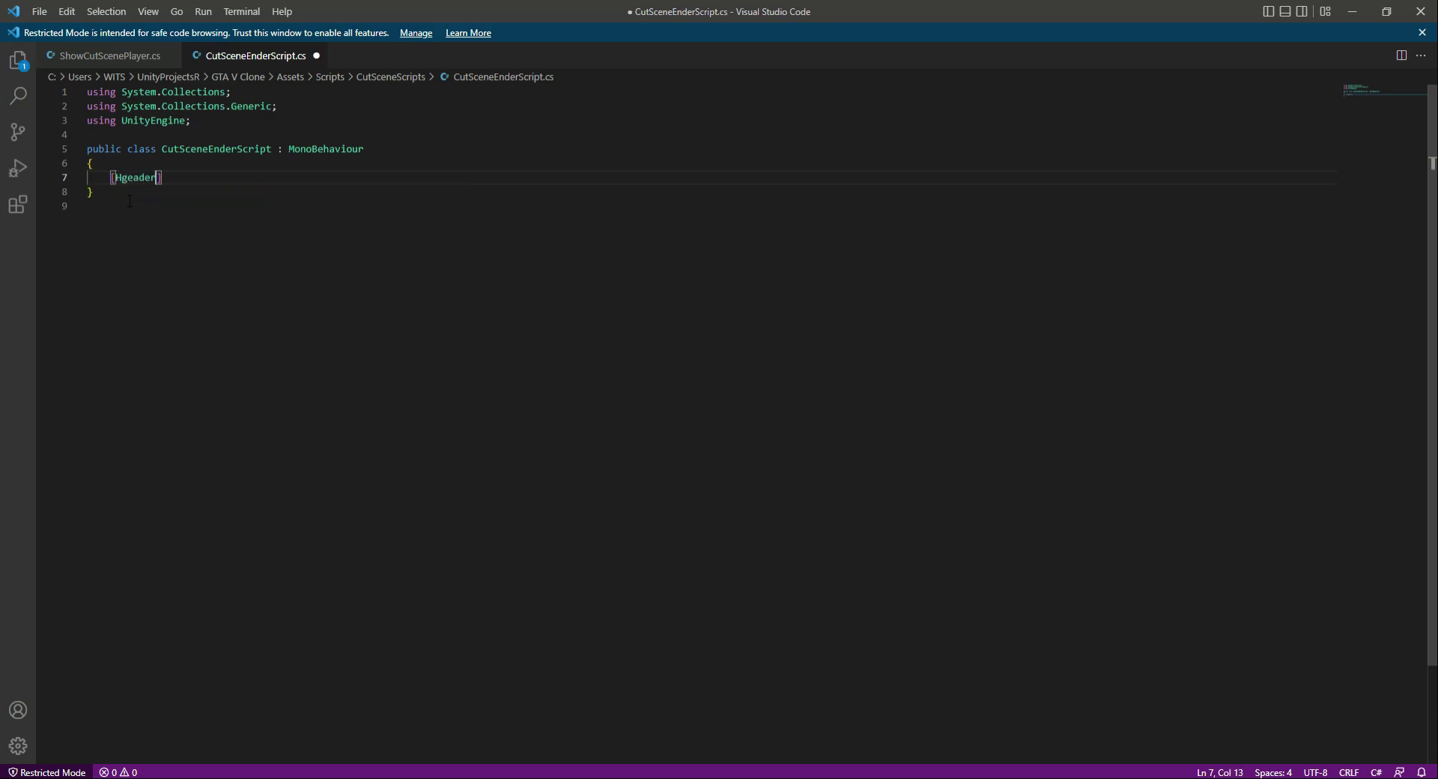
key("Left")
key("Left")
key("Left")
key("Left")
key("Left")
key("BackSpace")
key("Right")
key("Right")
key("Right")
key("Right")
key("Right")
type("(\"")
type("THings")
key("ctrl+BackSpace")
type("GameObjects to Active")
key("BackSpace")
type("ate")
key("End")
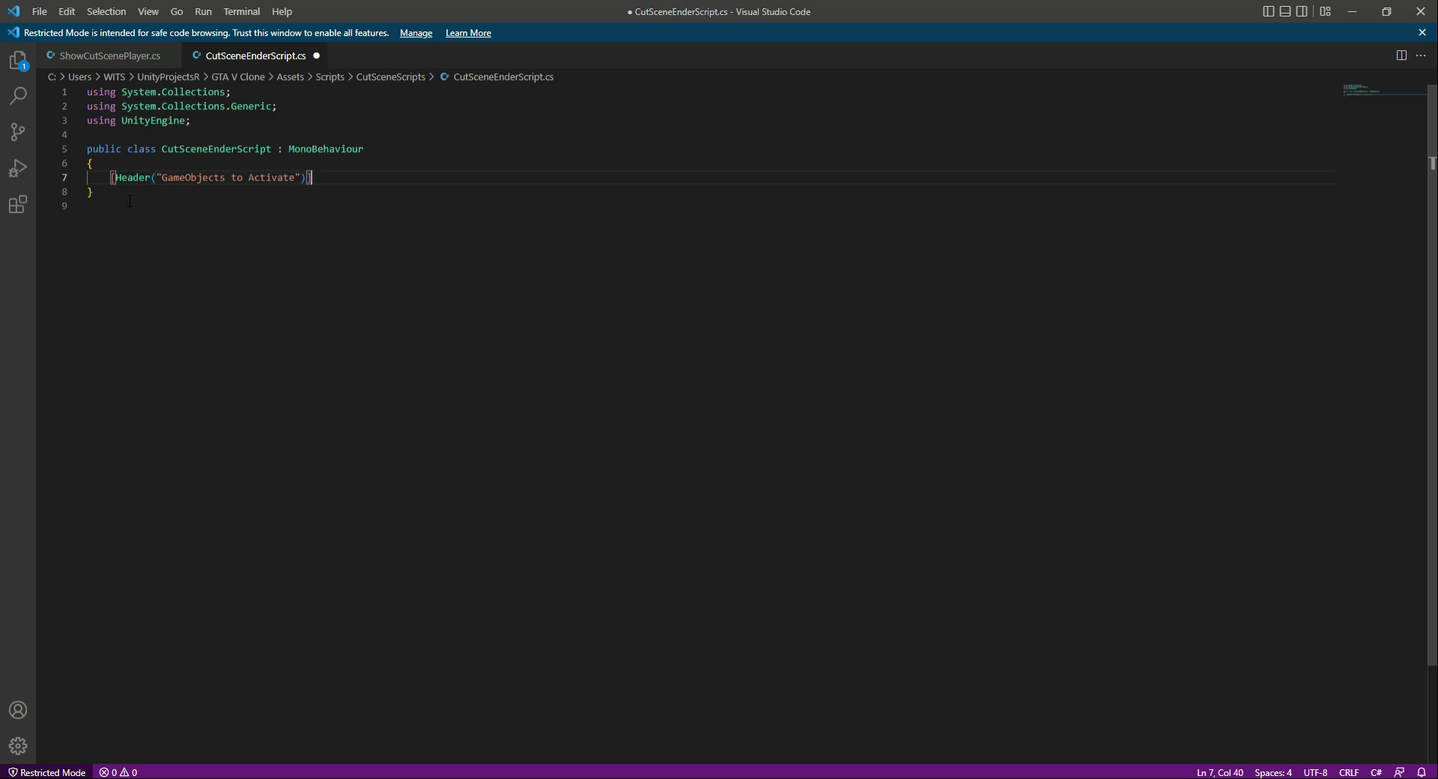
- Duplicate the header attribute below the first, change its text to "GameObjects to Deactivate", and save the script
key("shift+Home")
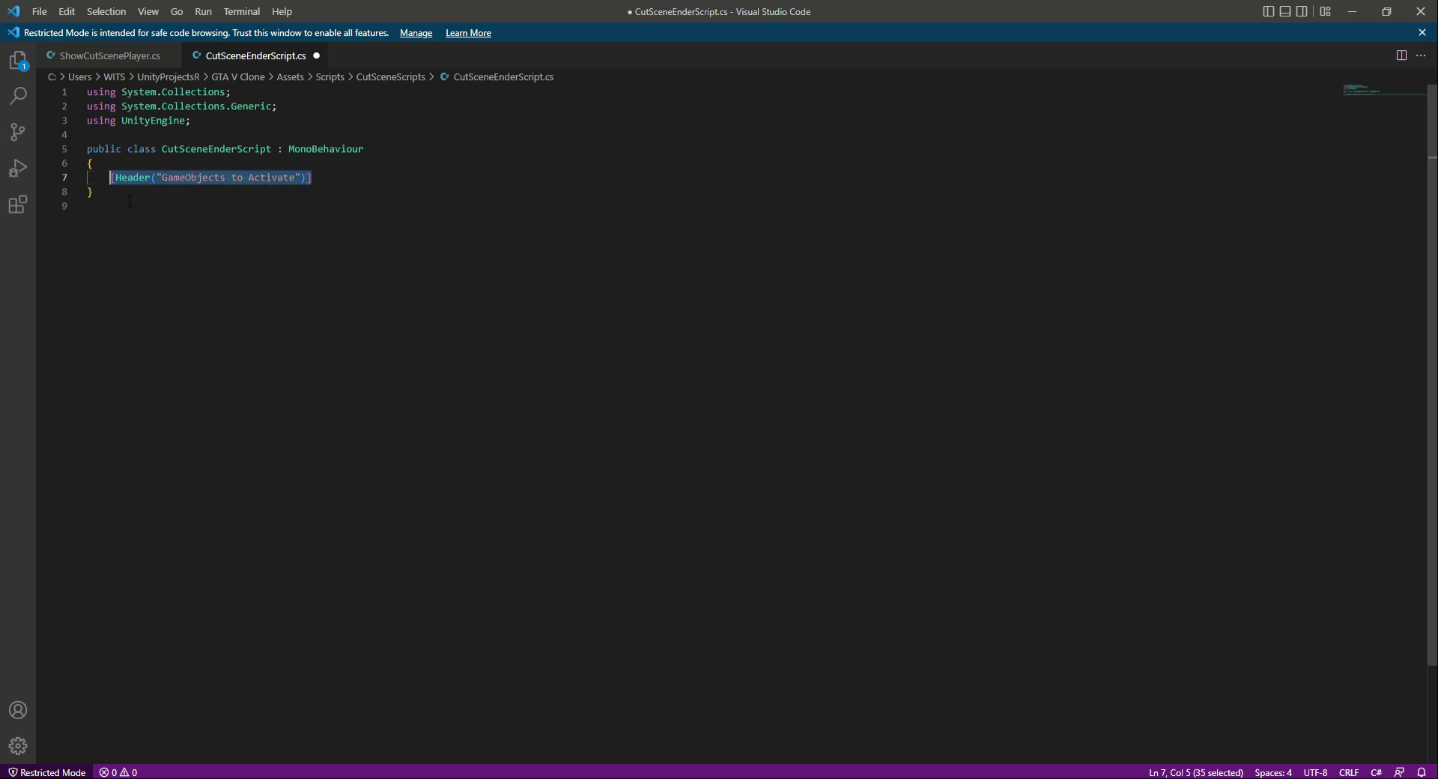
key("ctrl+c")
key("End")
key("Return")
key("Return")
key("ctrl+v")
key("Left")
key("Left")
key("Left")
key("Left")
key("Left")
key("Left")
key("Left")
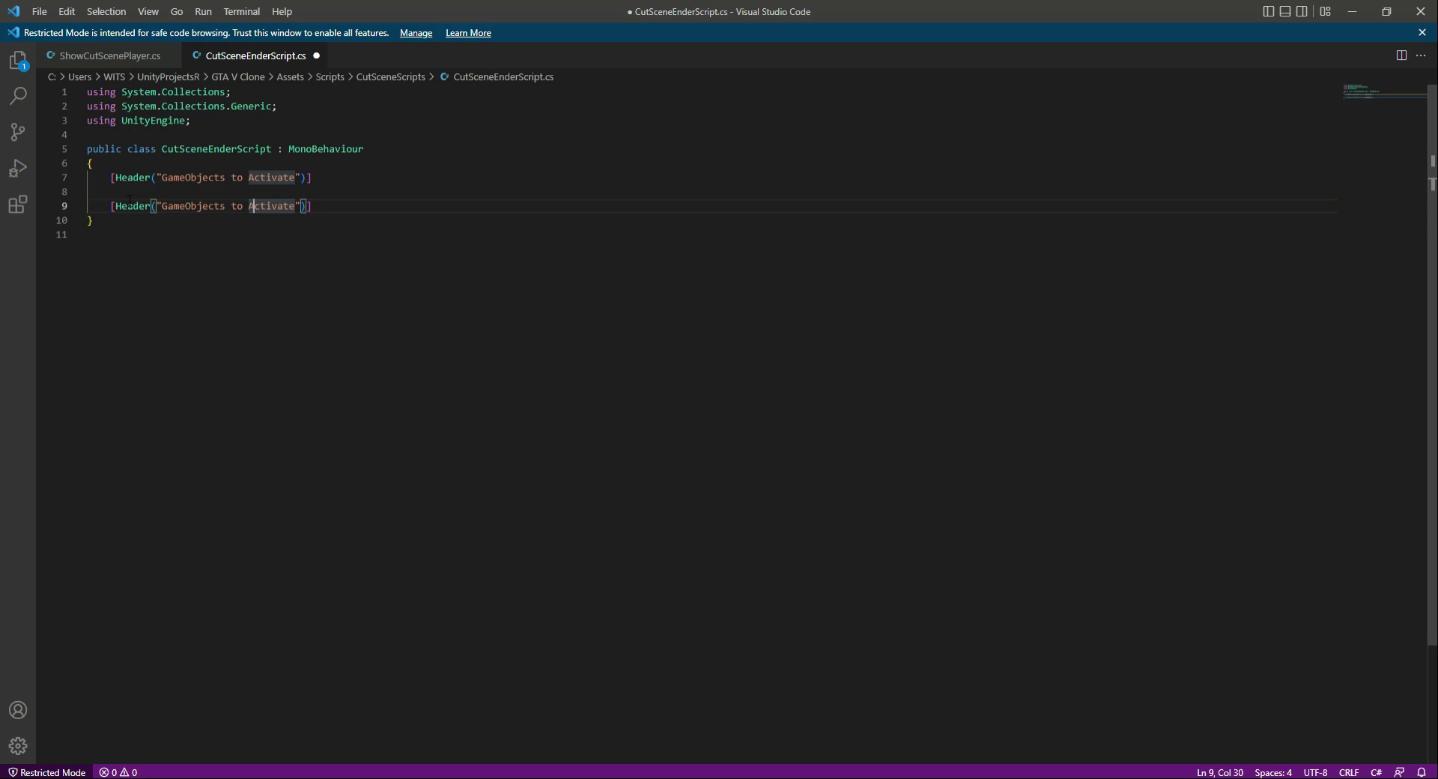
type("de")
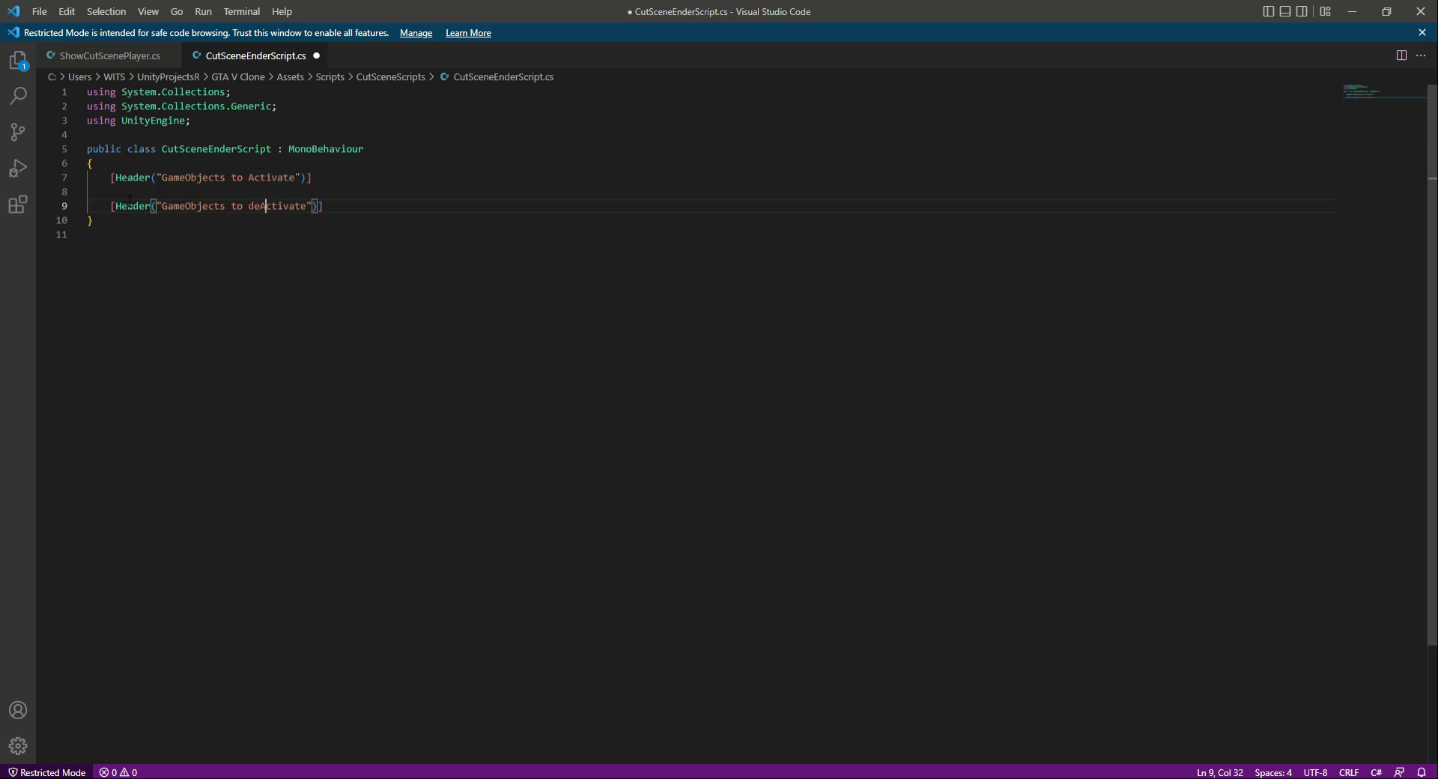
key("BackSpace")
key("BackSpace")
key("BackSpace")
type("Dea")
key("End")
key("ctrl+s")
- Declare a public GameObject field named MainPlayer below the "GameObjects to Activate" header in CutSceneEnderScript
left_click(366, 184)
key("Return")
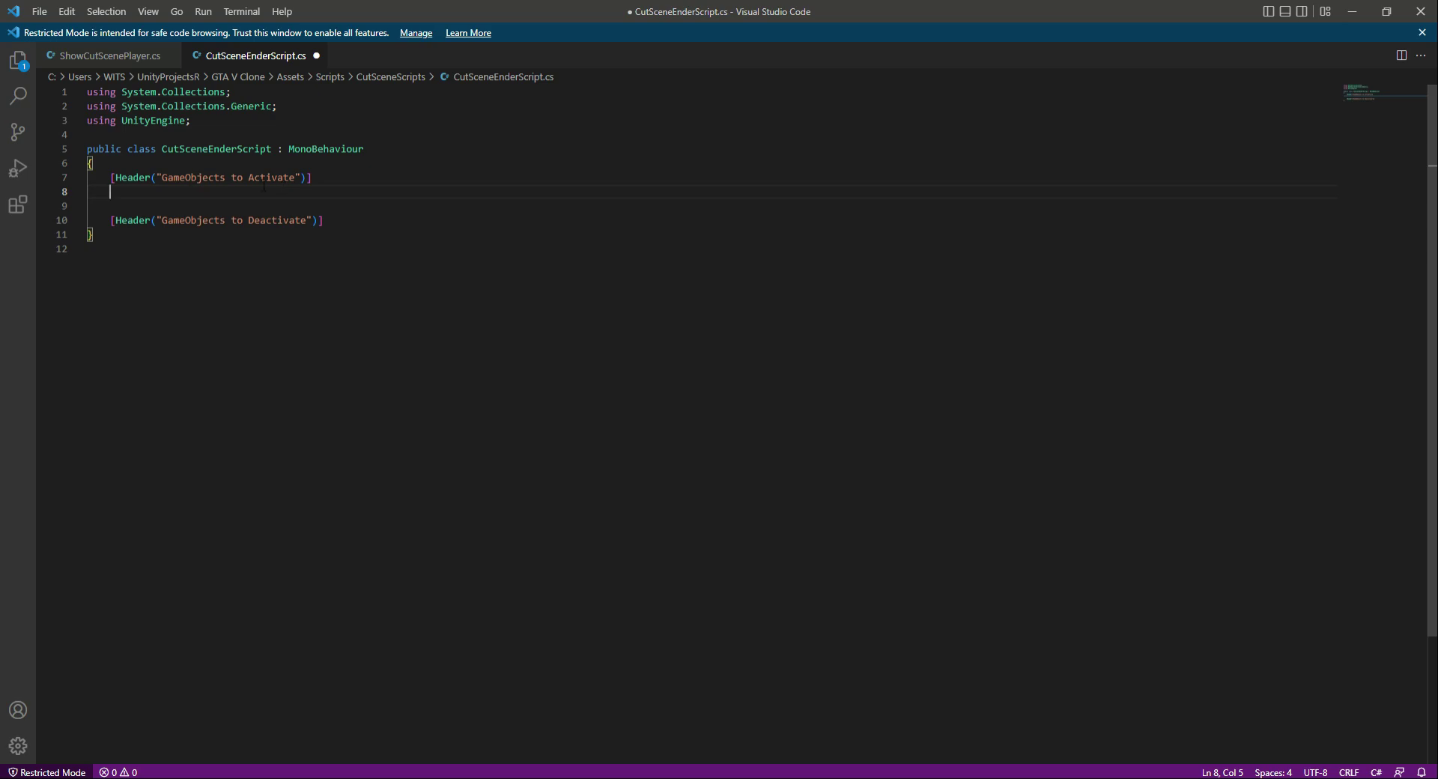
key("alt+Tab")
scroll(165, 300, "up", 1)
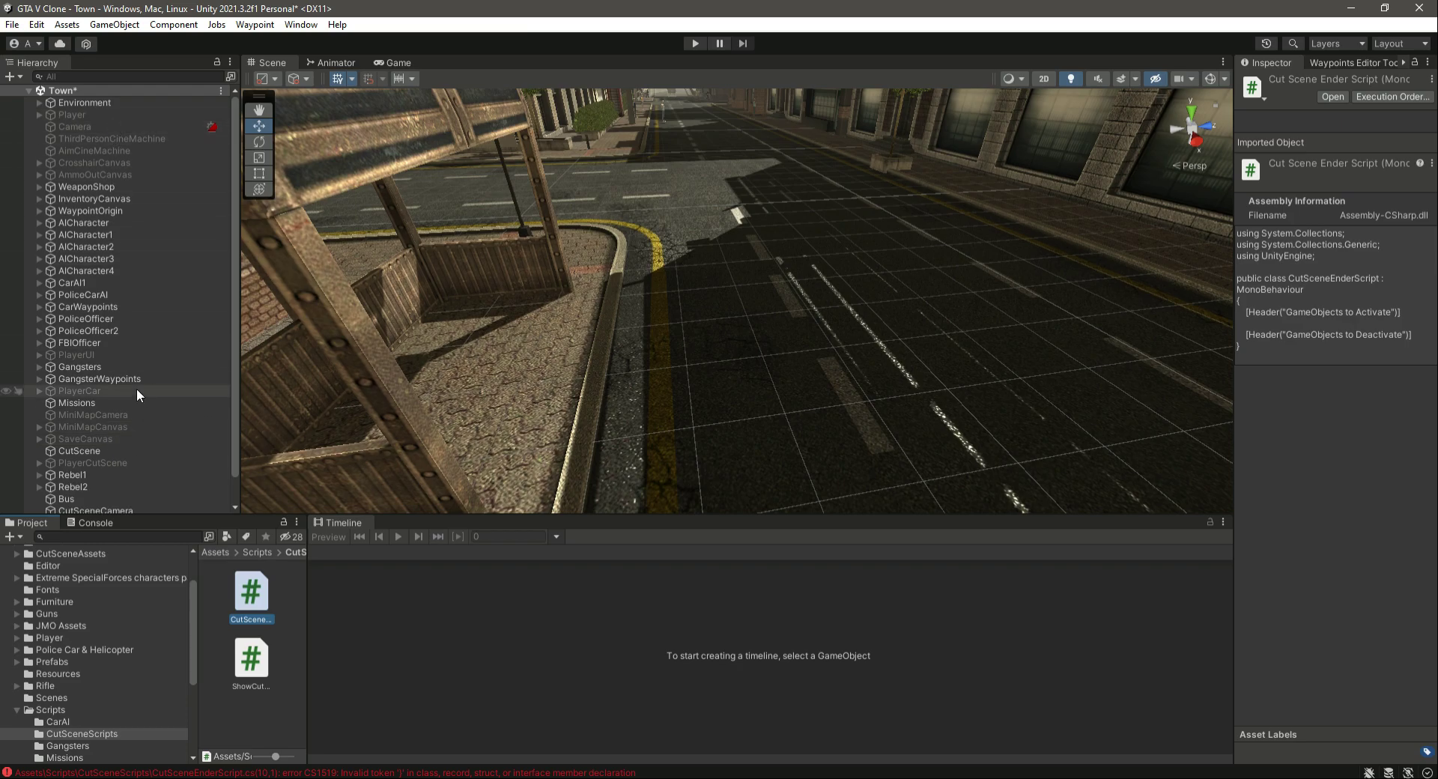
key("alt+Tab")
type("public GameObject")
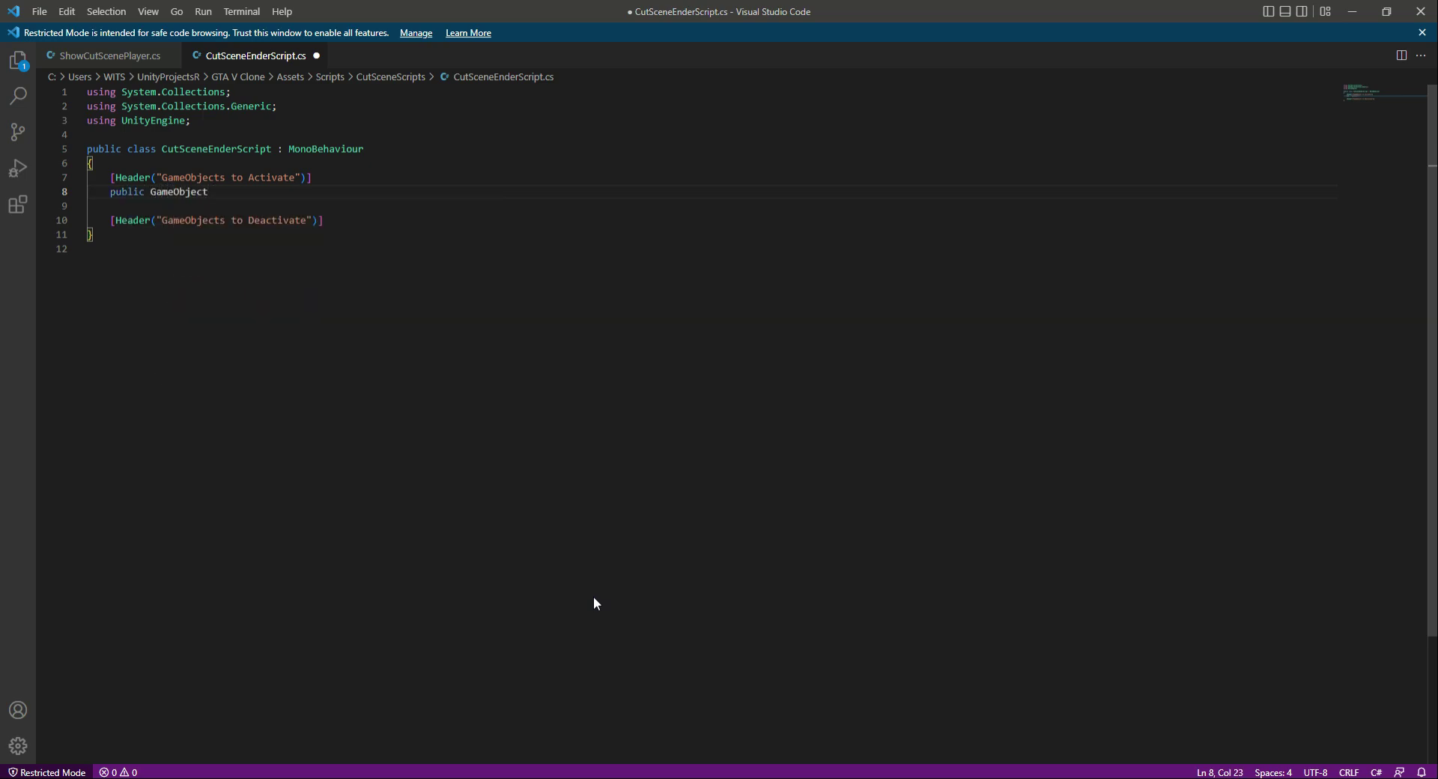
type(" Main")
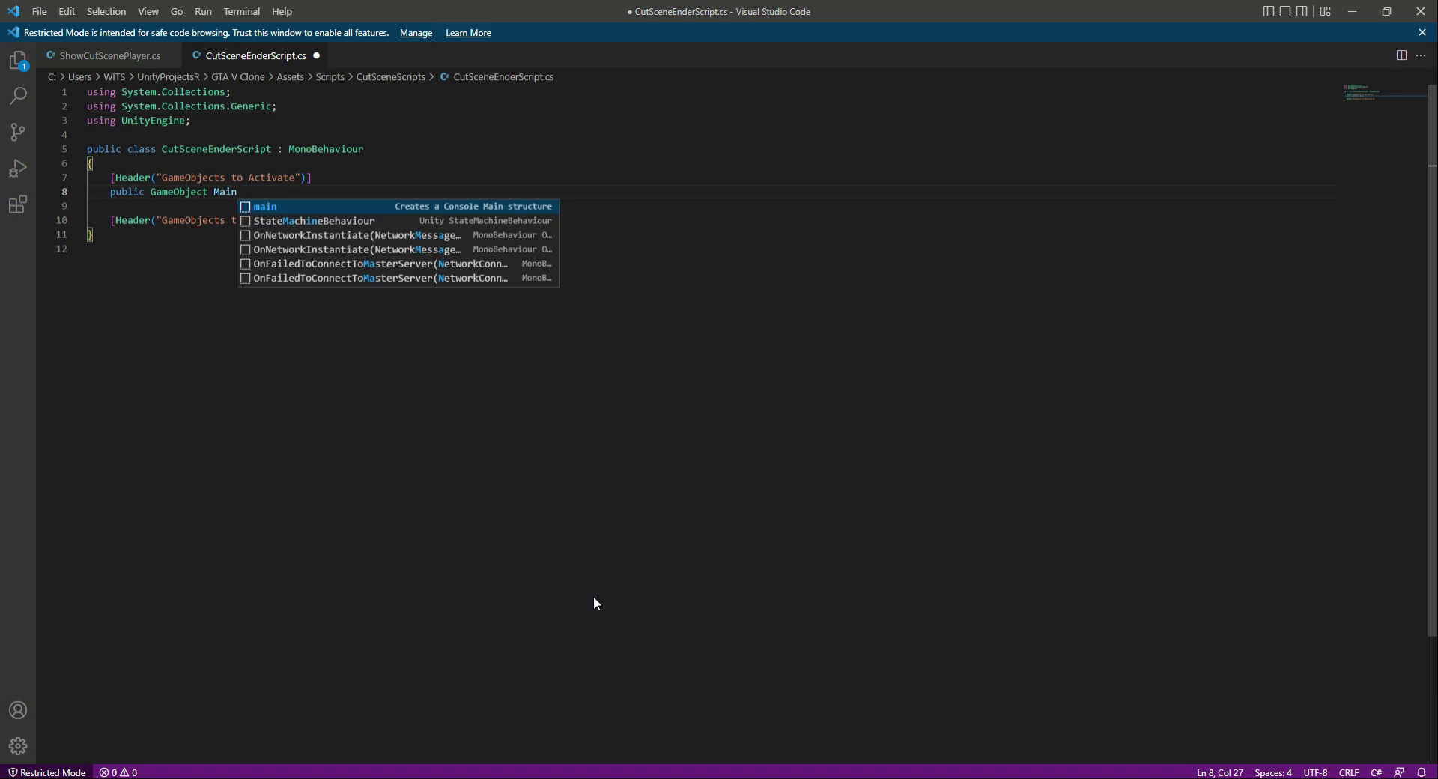
type("Player;")
key("Return")
- Add a public GameObject field named MainCamera below the MainPlayer declaration
key("alt+Tab")
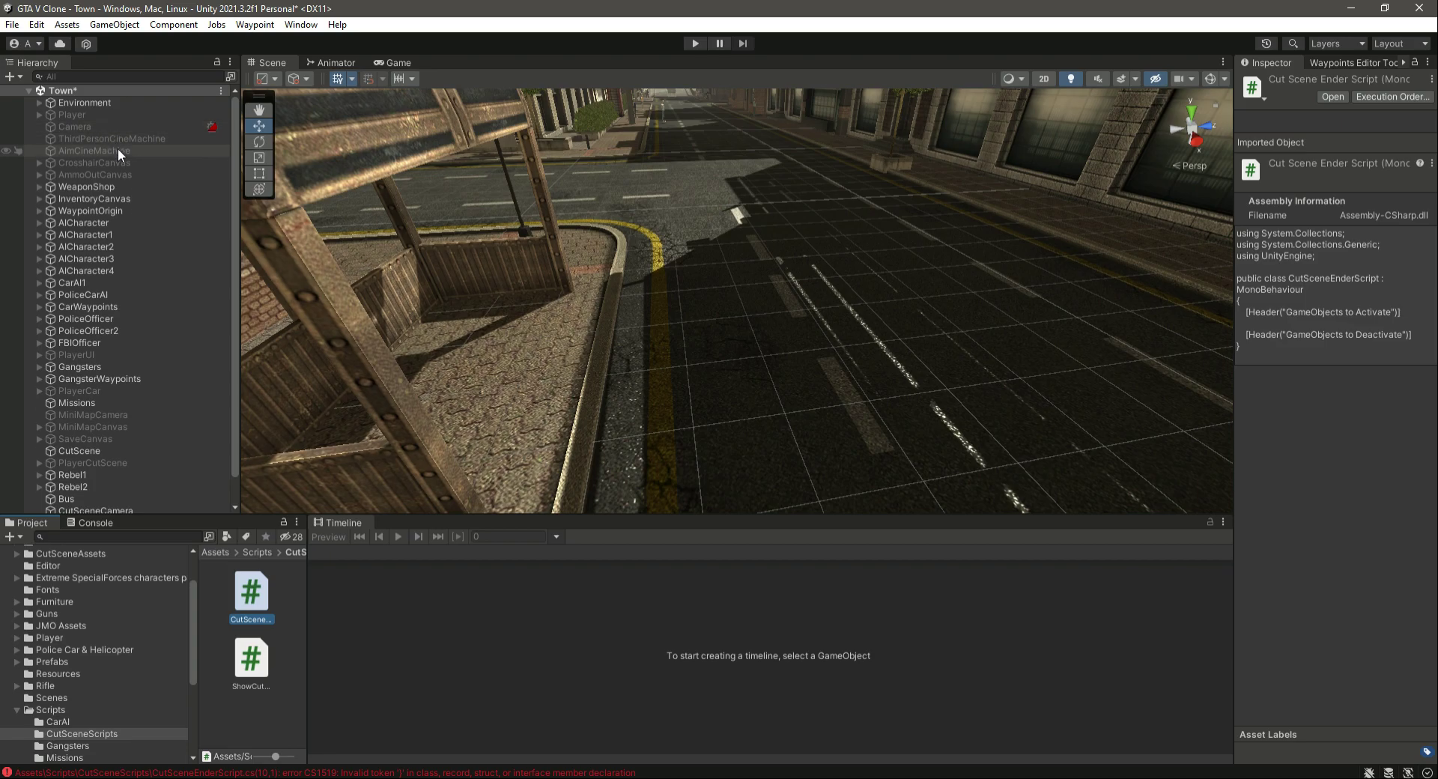
key("alt+Tab")
type("p")
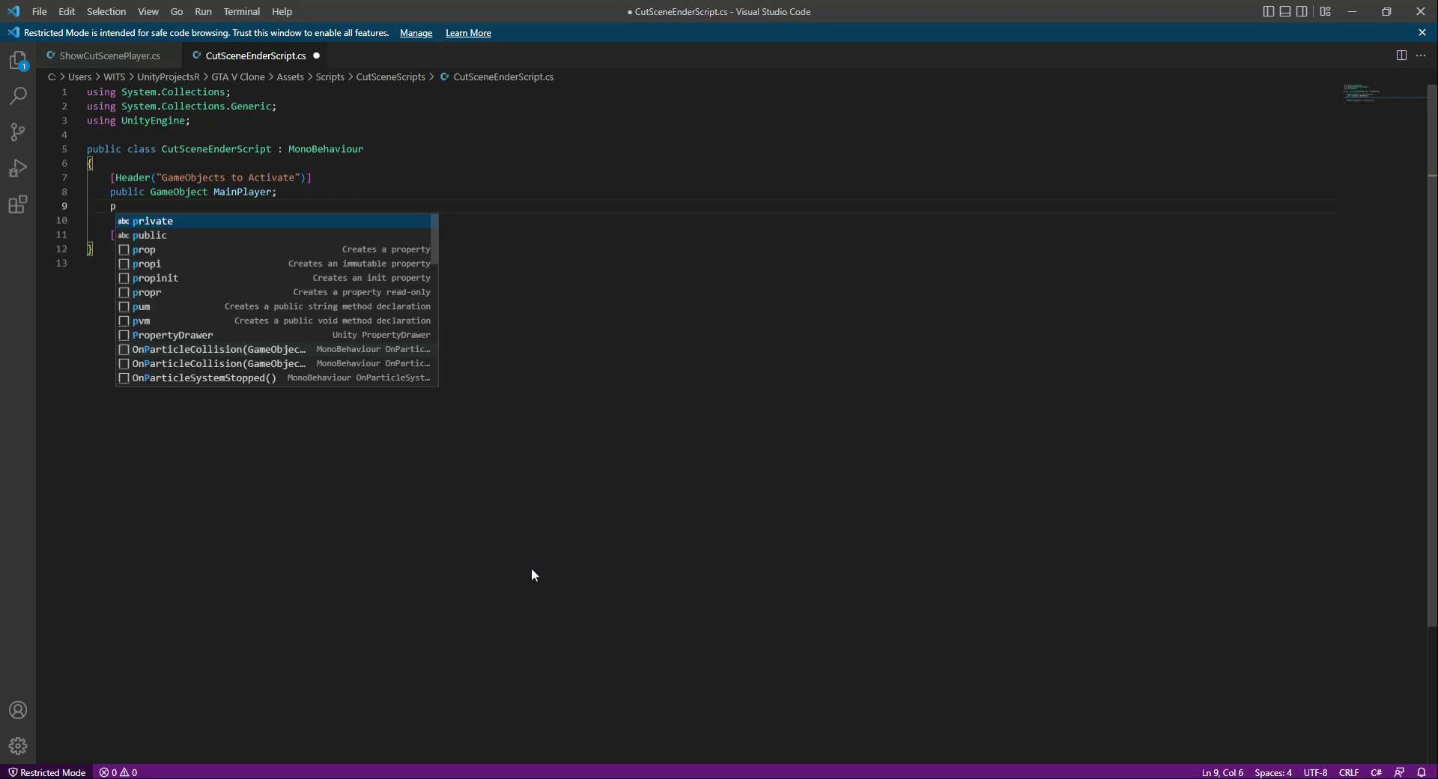
type("ublic ")
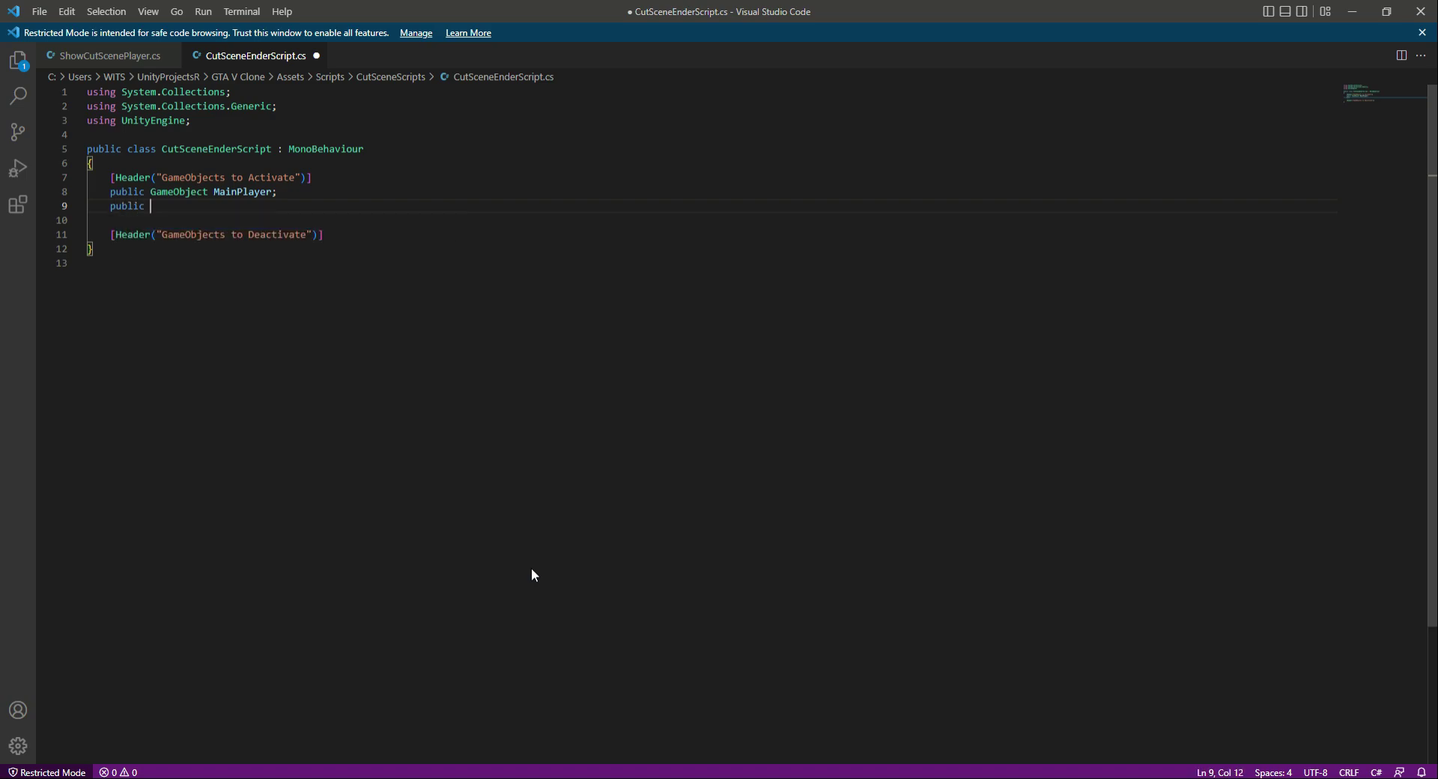
type("game")
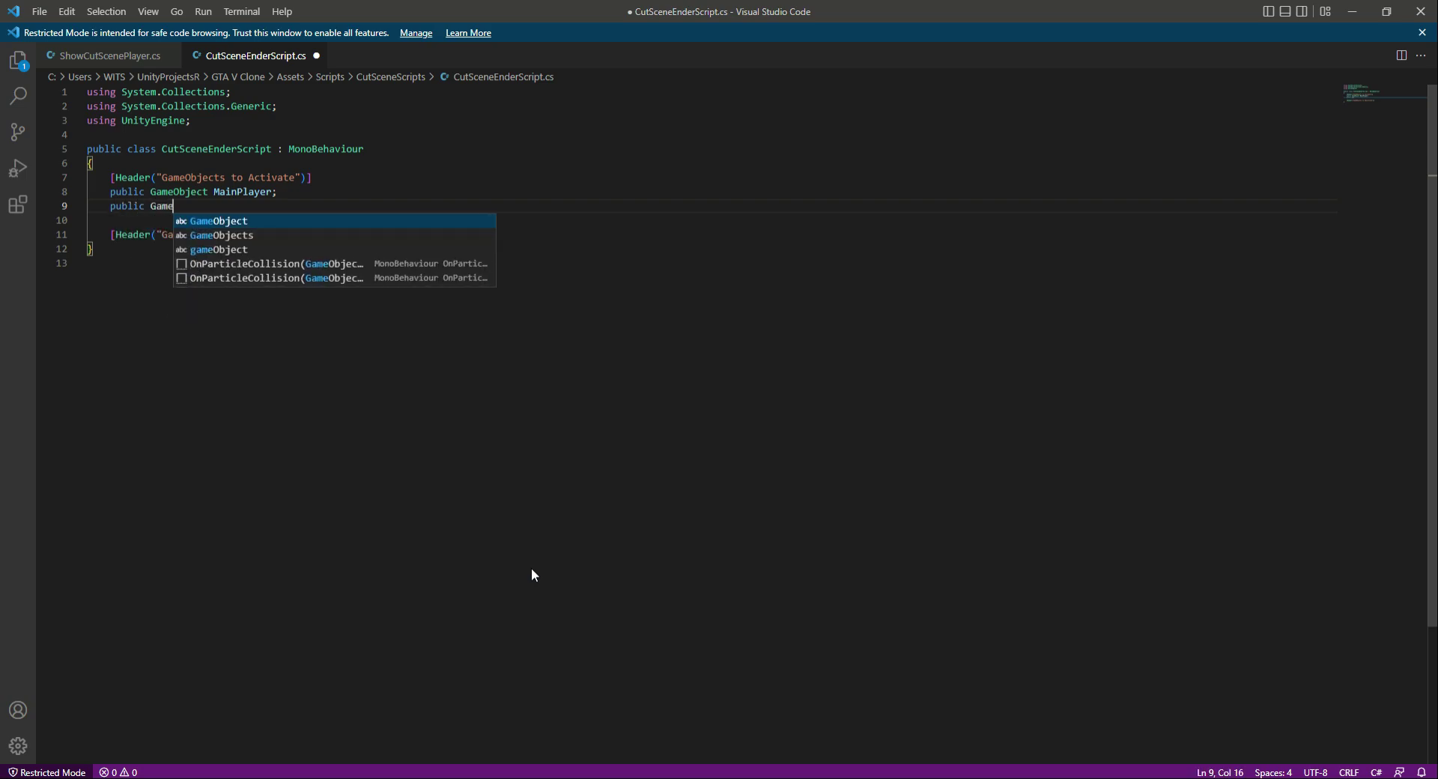
key("Tab")
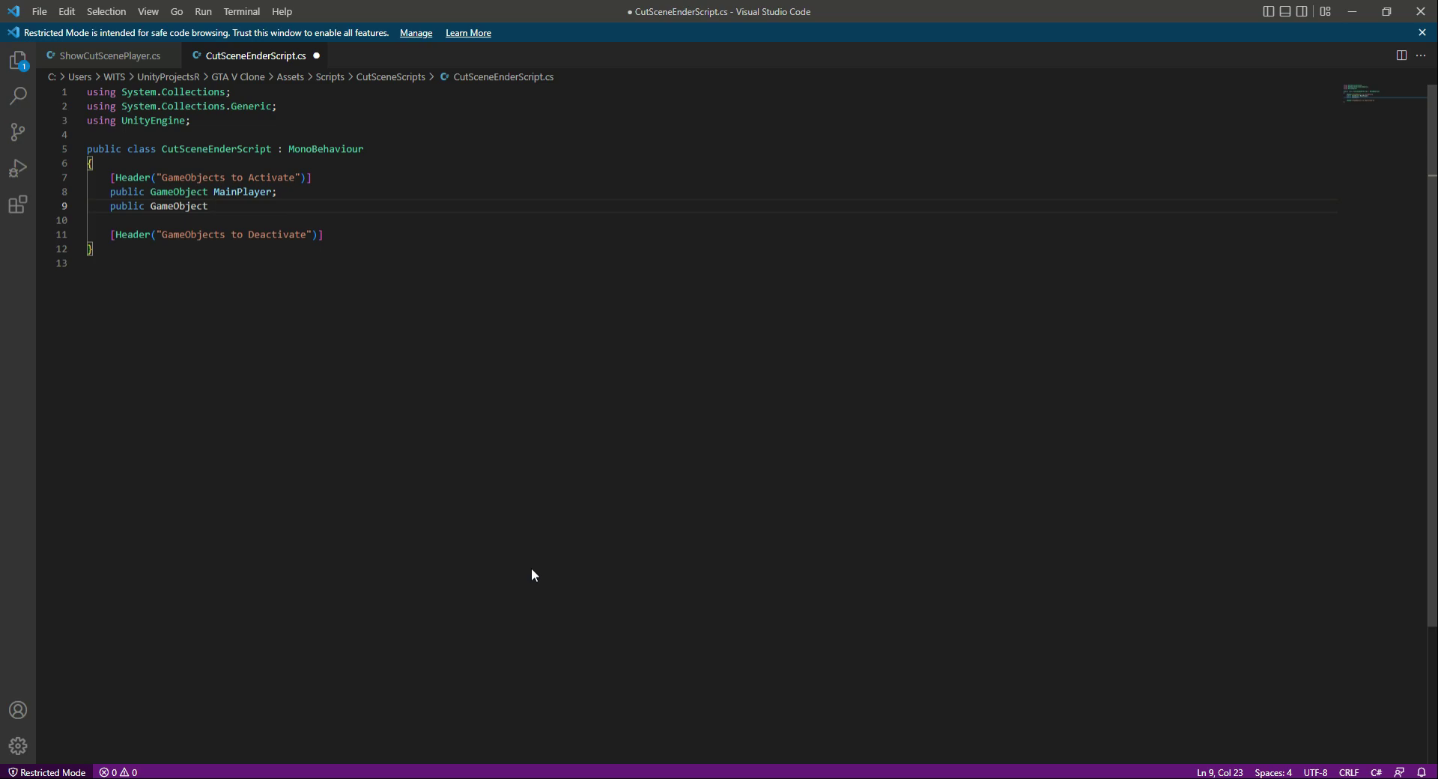
type("MainCamera;")
key("Return")
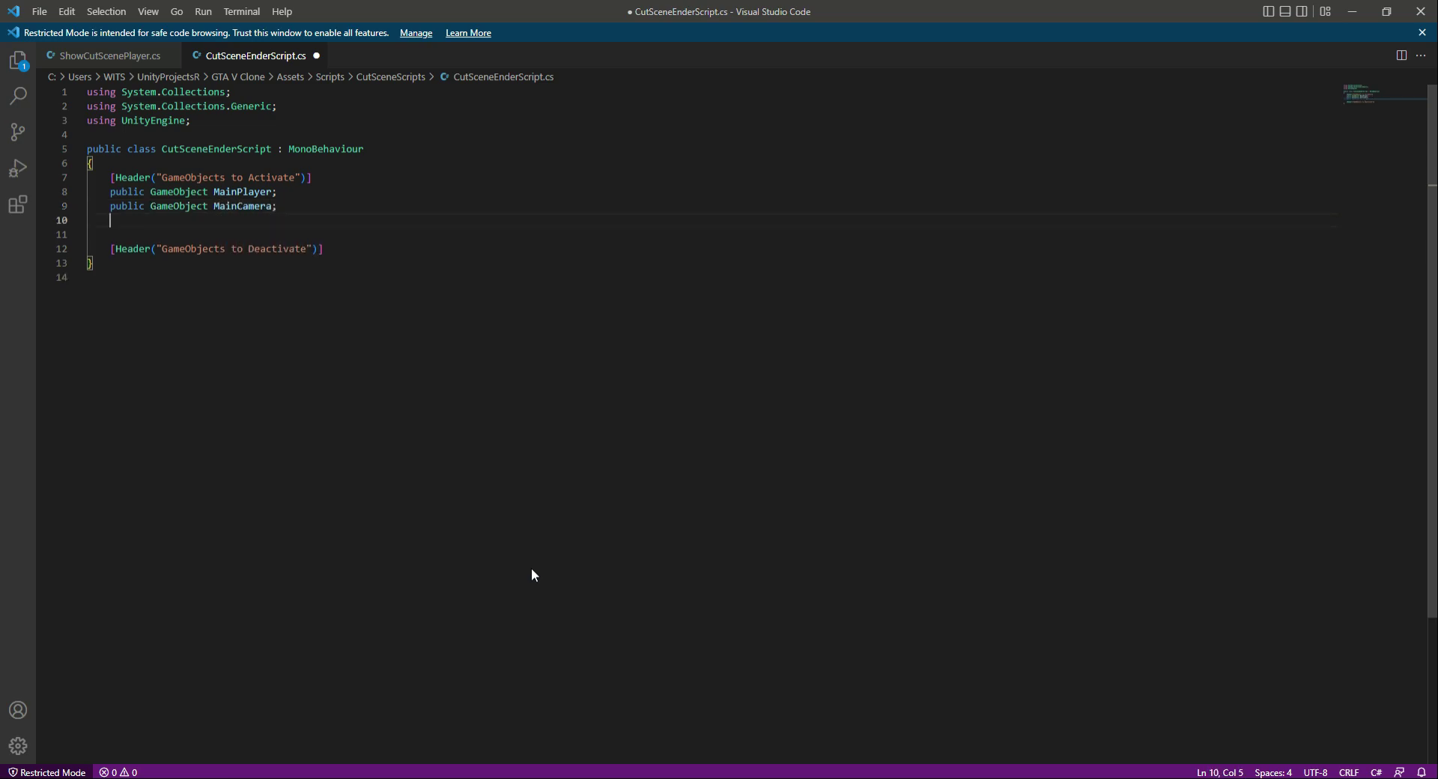
- Duplicate the MainCamera declaration twice on the lines directly below it
key("Up")
key("shift+End")
key("ctrl+c")
key("Down")
key("ctrl+v")
key("Return")
key("ctrl+v")
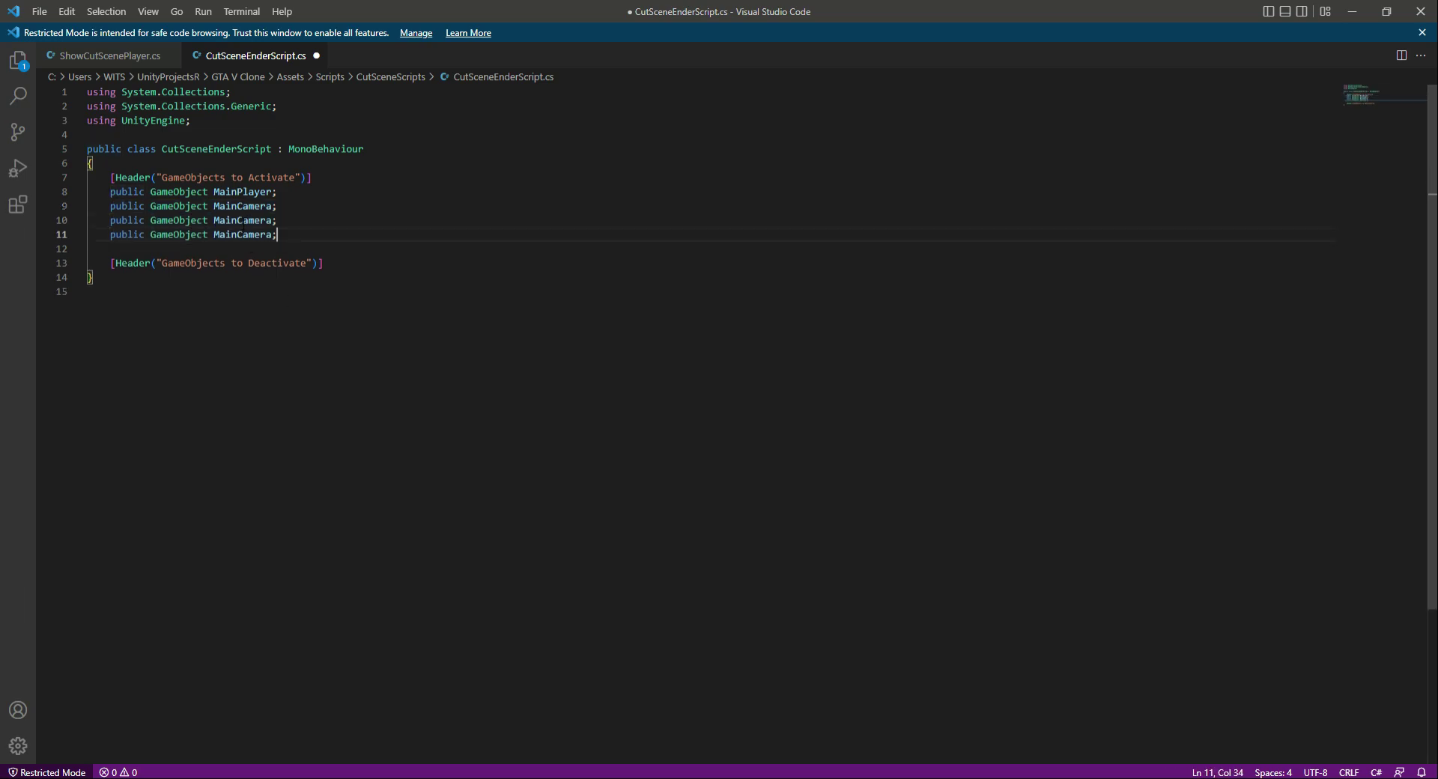
- Rename the two duplicated MainCamera fields to TPC and AC, and save the script
double_click(244, 221)
type("TPC")
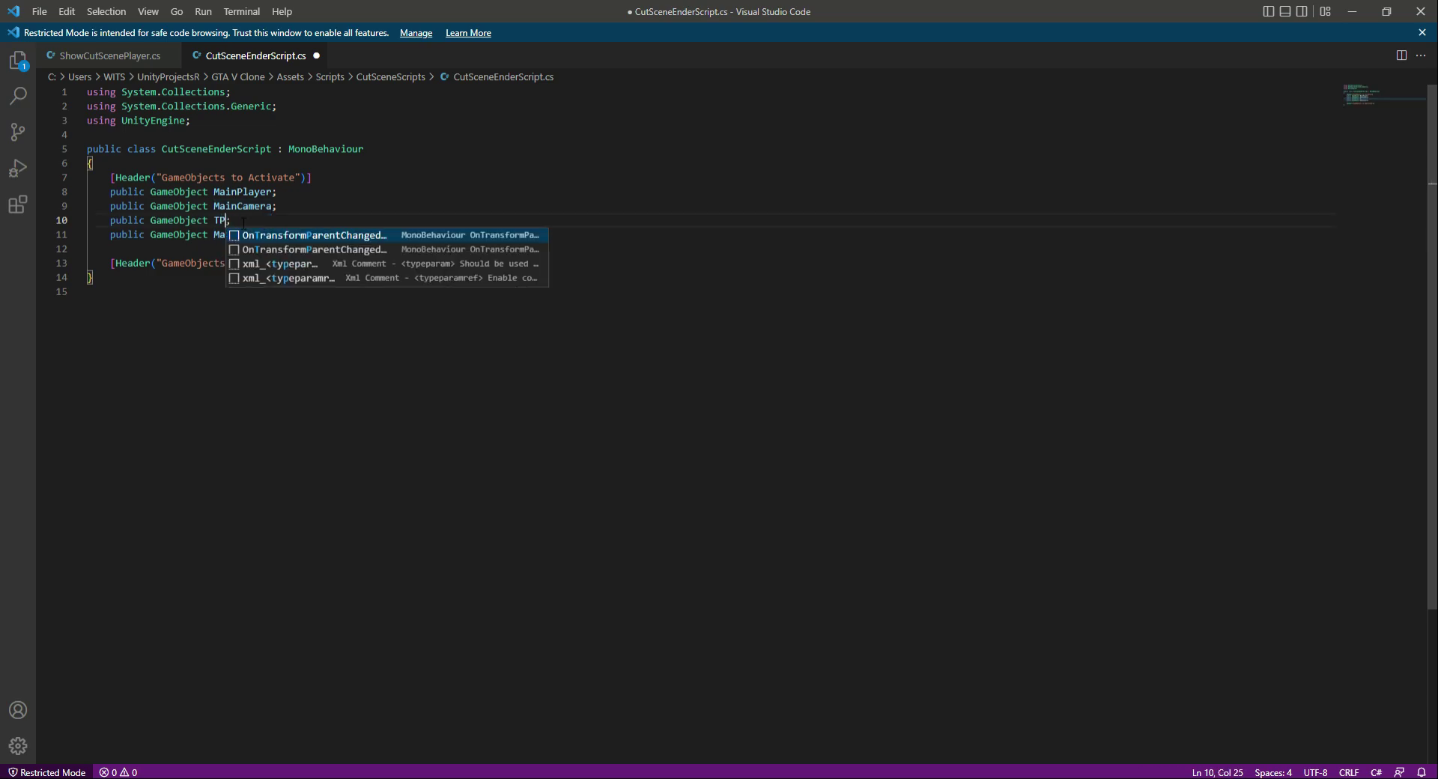
key("Escape")
double_click(253, 234)
type("AC;")
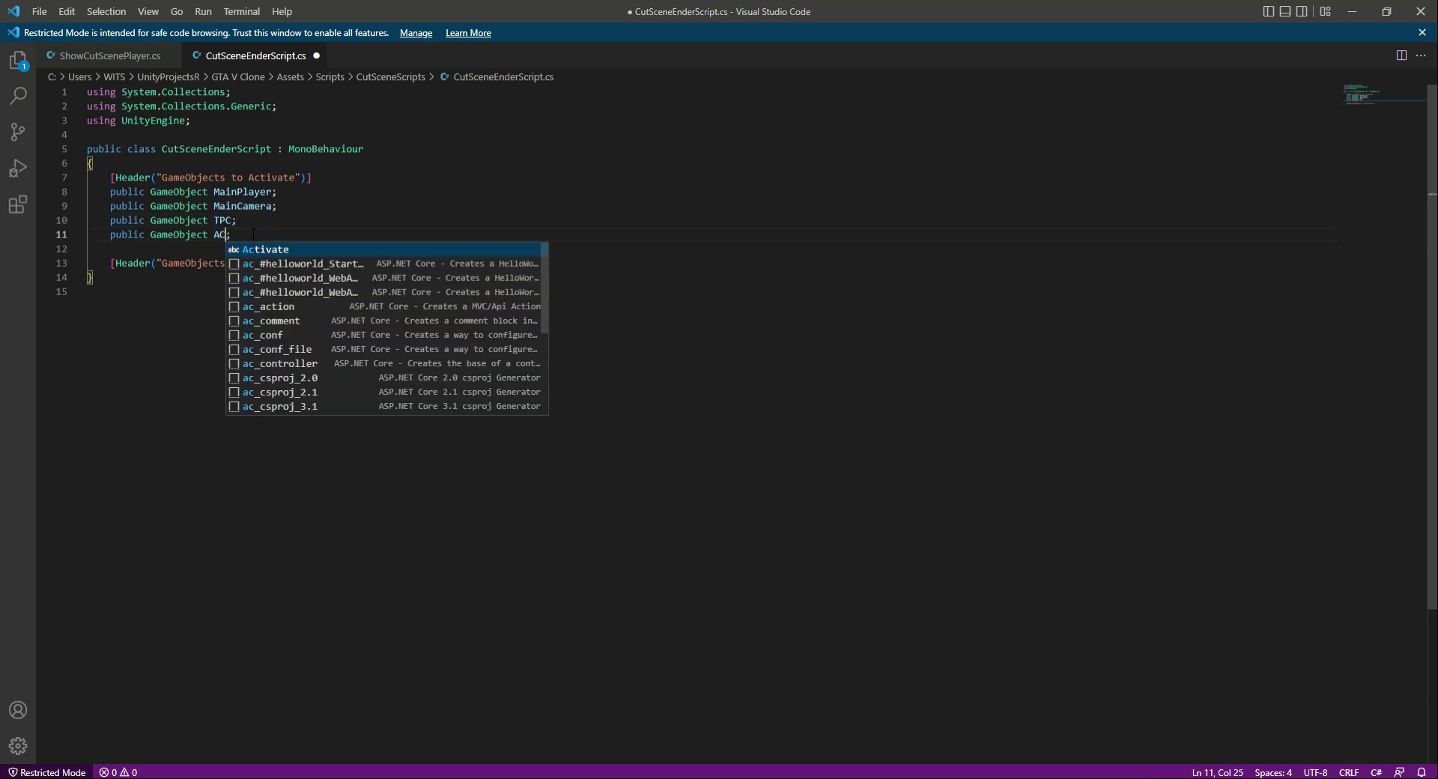
left_click(253, 234)
key("ctrl+s")
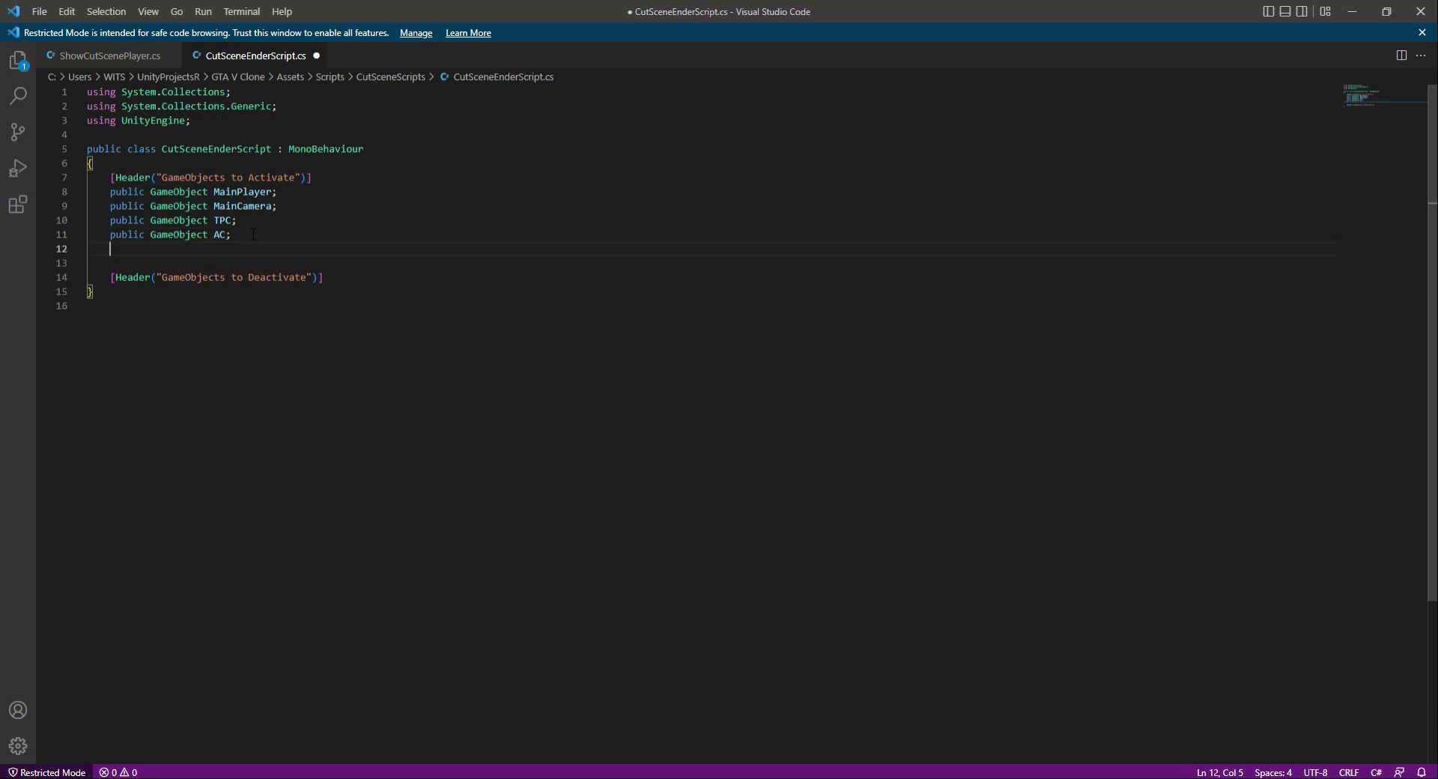
- Add a public GameObject field named Crosshair below the AC declaration and save the script
key("alt+Tab")
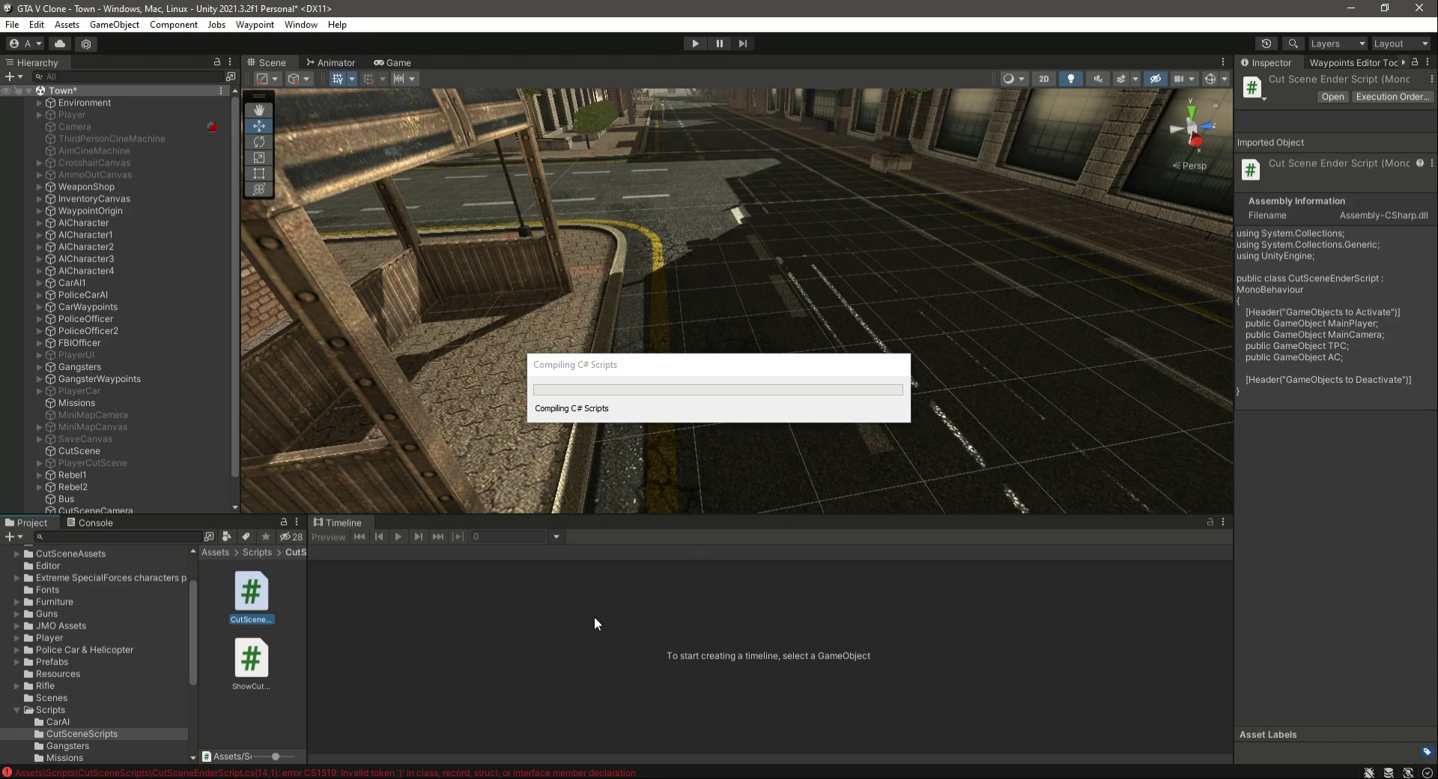
key("alt+Tab")
key("Return")
key("ctrl+v")
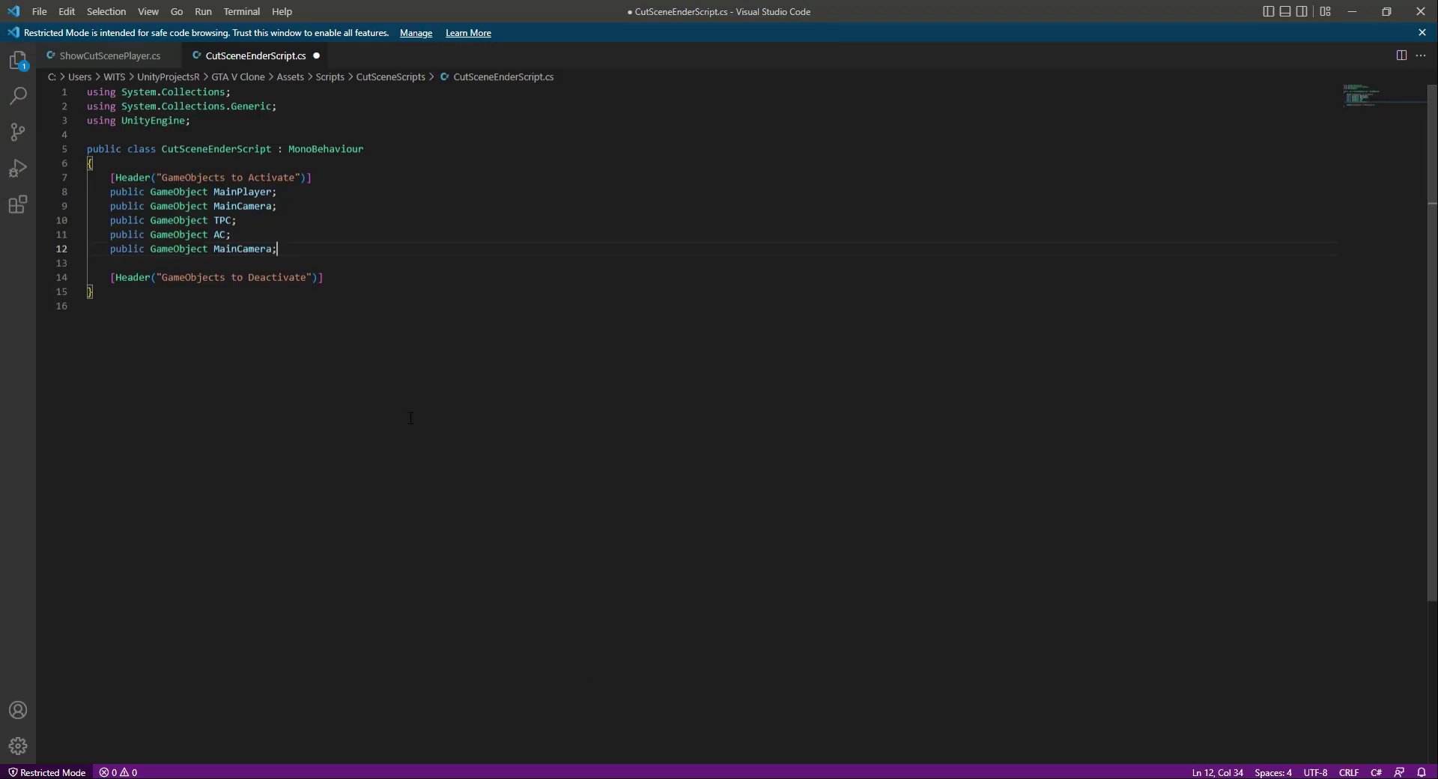
key("ctrl+shift+Left")
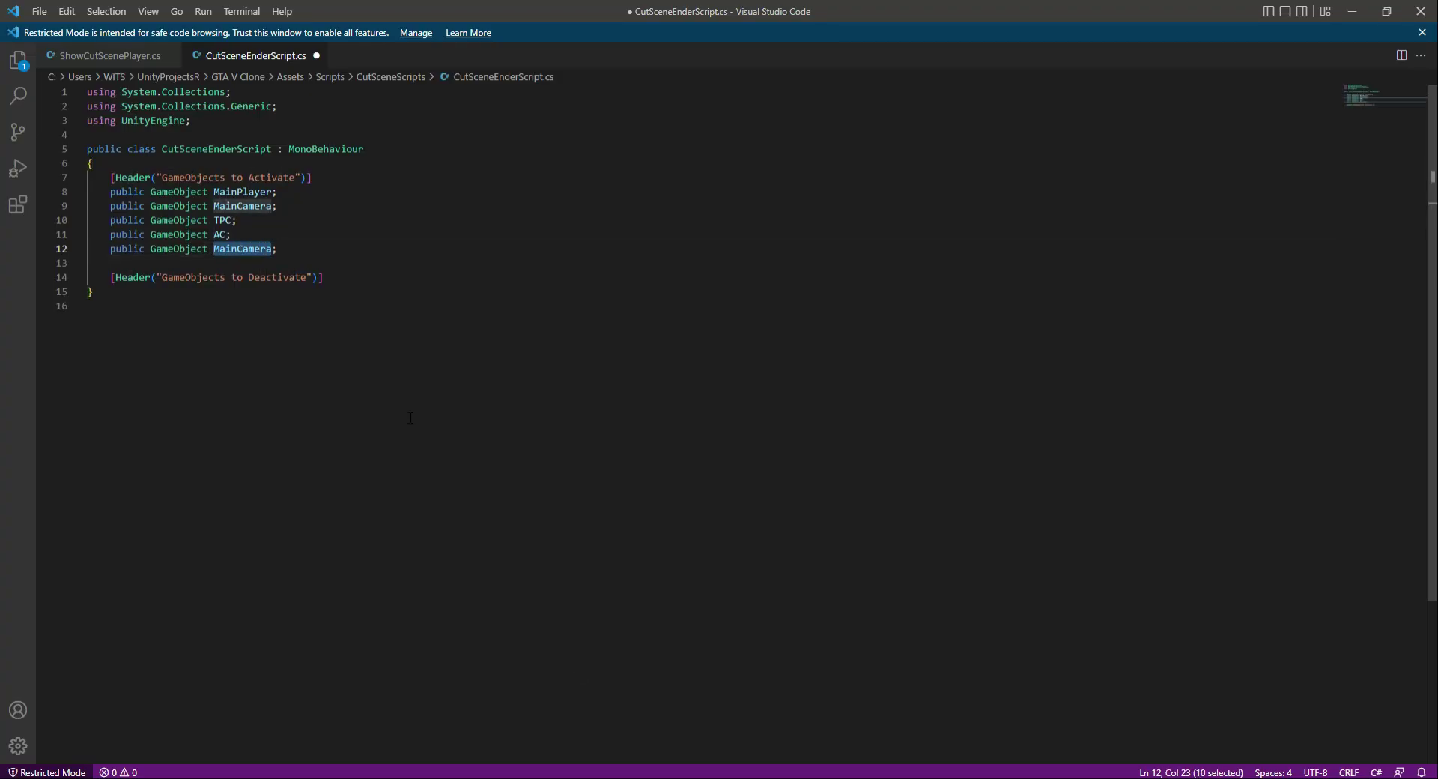
type("Crosshair")
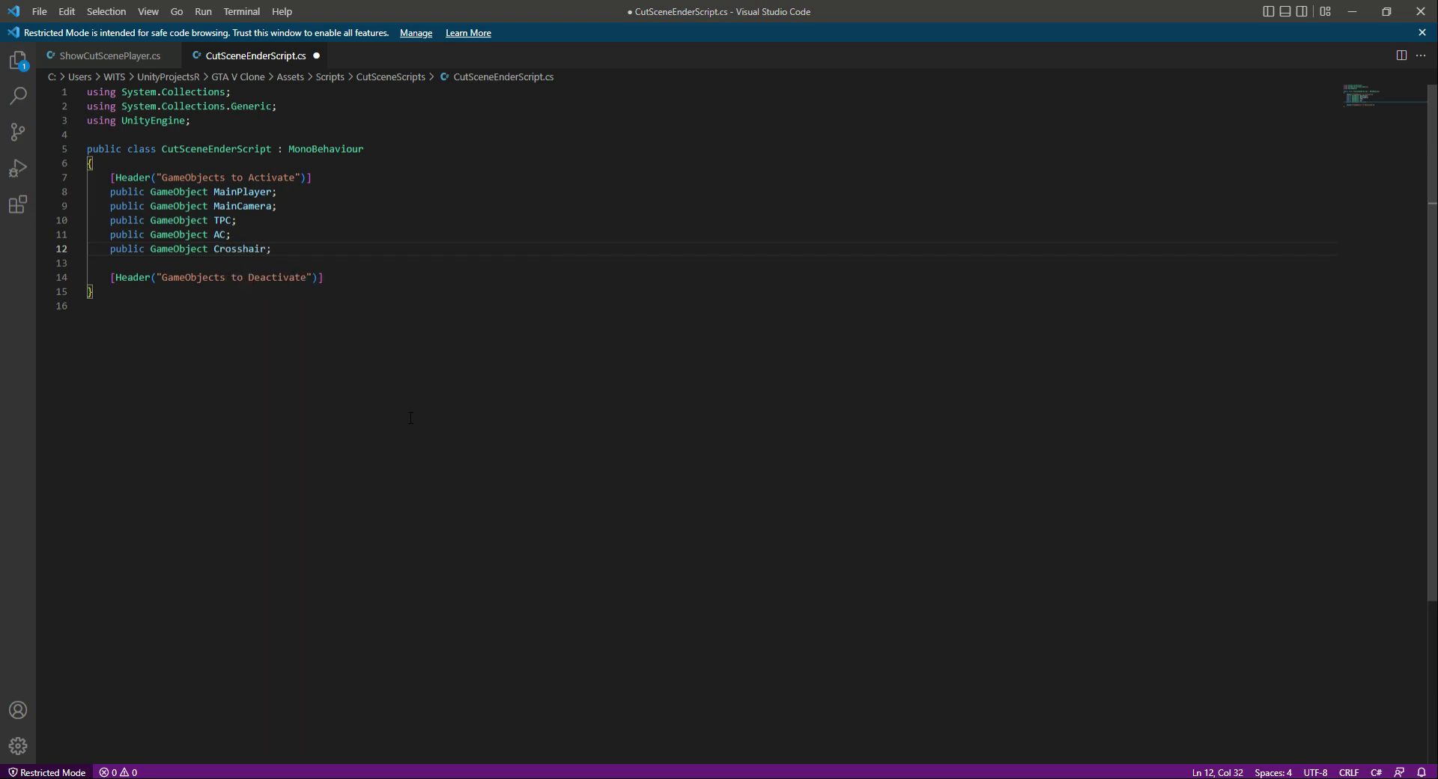
key("ctrl+s")
- Add a public GameObject field named PlayerUI below the Crosshair declaration and save the script
key("alt+Tab")
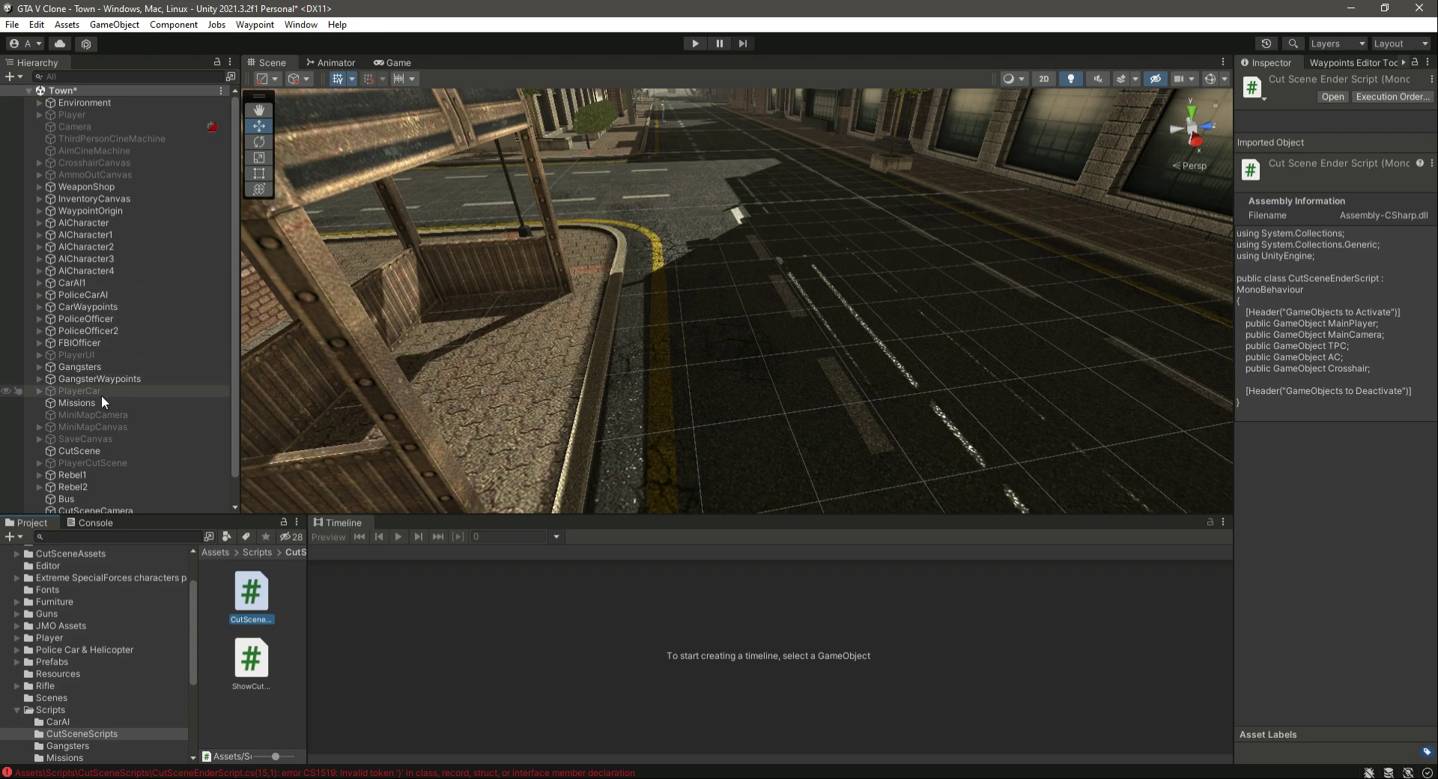
key("alt+Tab")
key("Return")
key("ctrl+v")
key("Left")
key("ctrl+shift+Left")
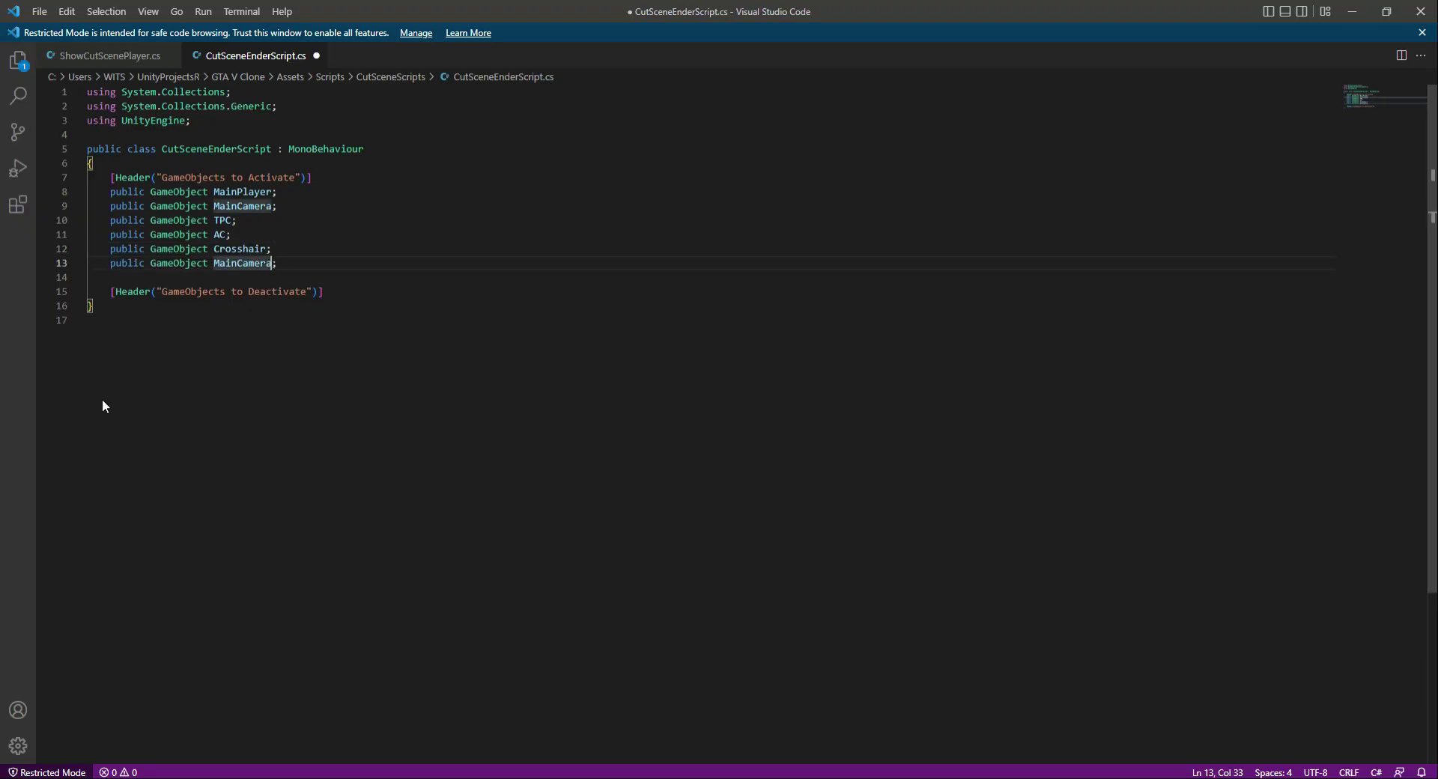
key("shift+Right")
key("shift+Right")
key("shift+Left")
key("shift+Left")
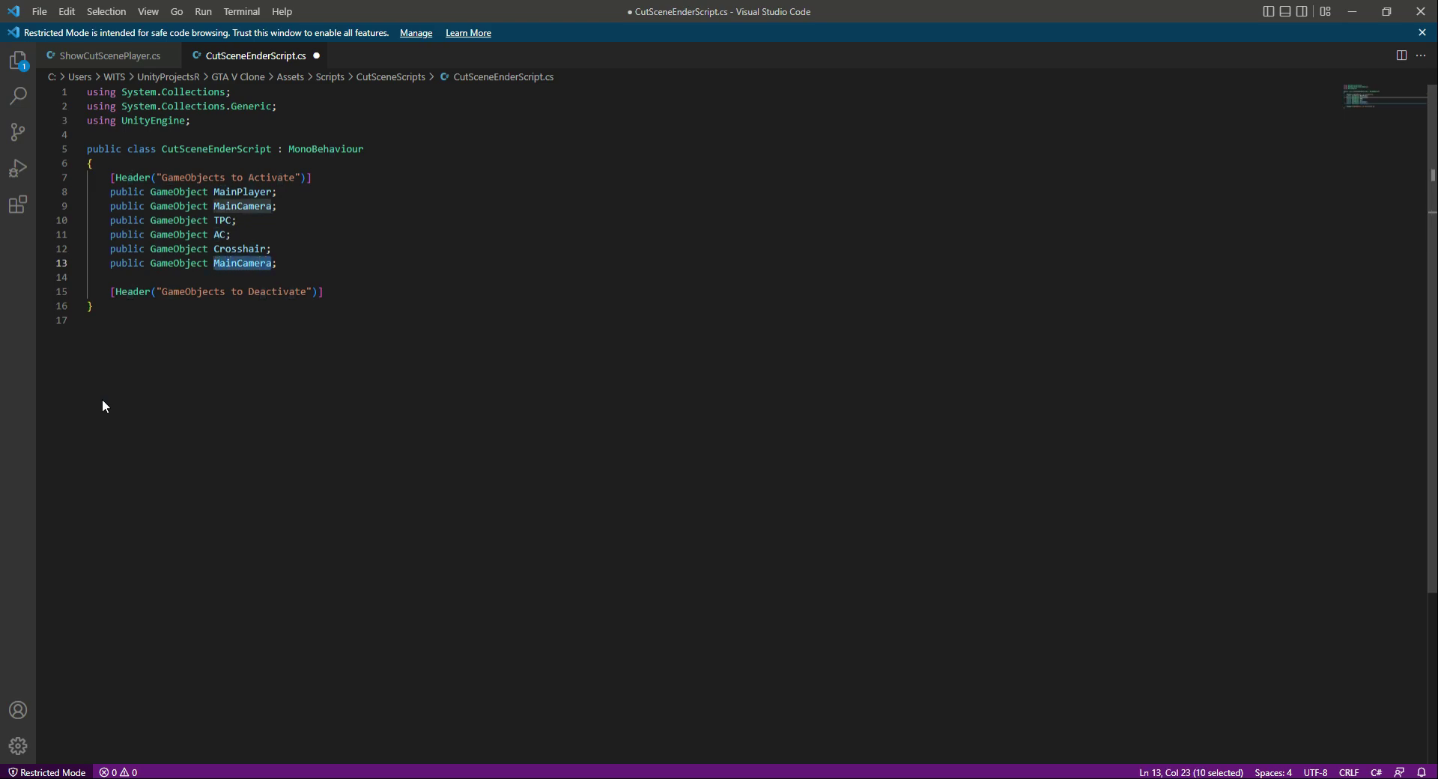
type("PlayerUI")
key("ctrl+s")
- Add public GameObject fields named MiniMapCamera and MiniMapCanvas below the PlayerUI declaration and save the script
key("alt+Tab")
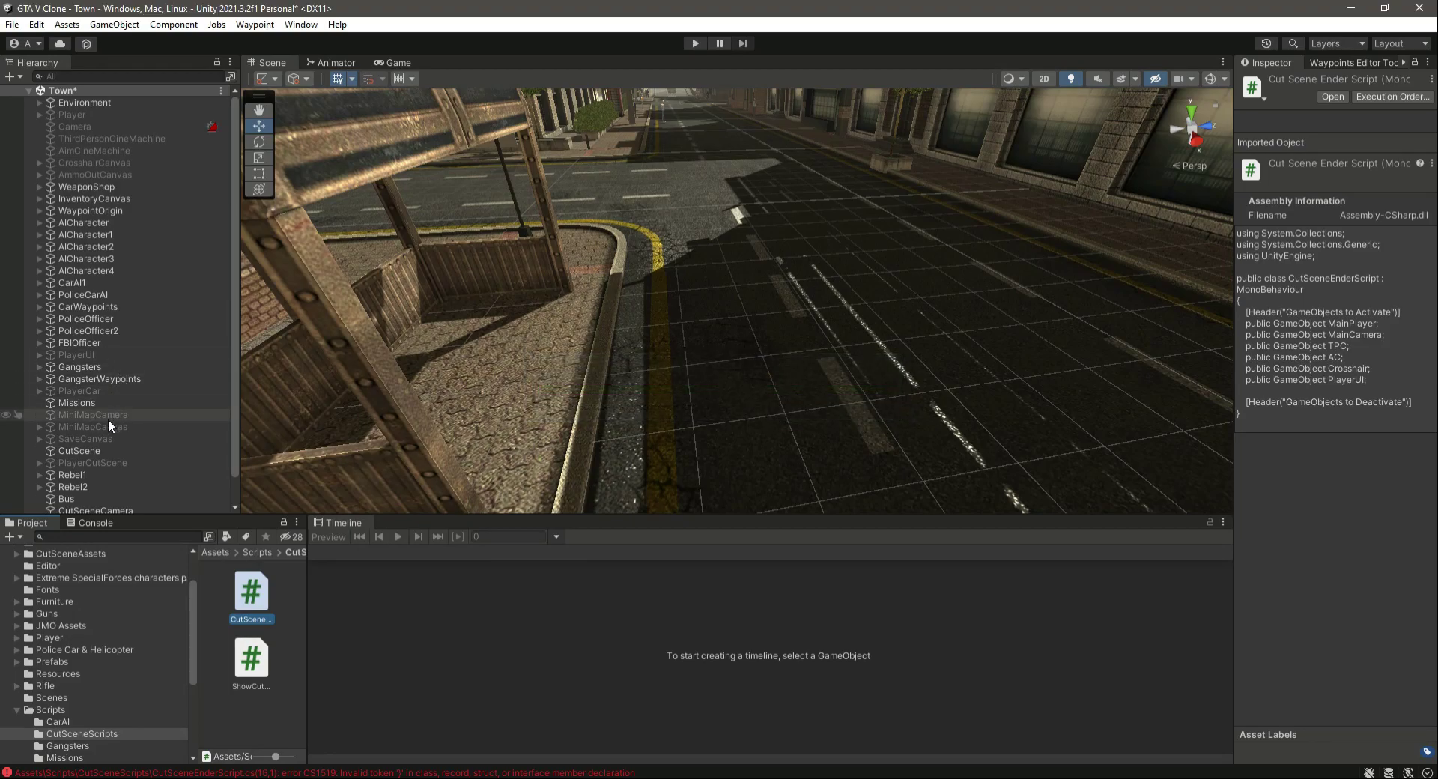
key("alt+Tab")
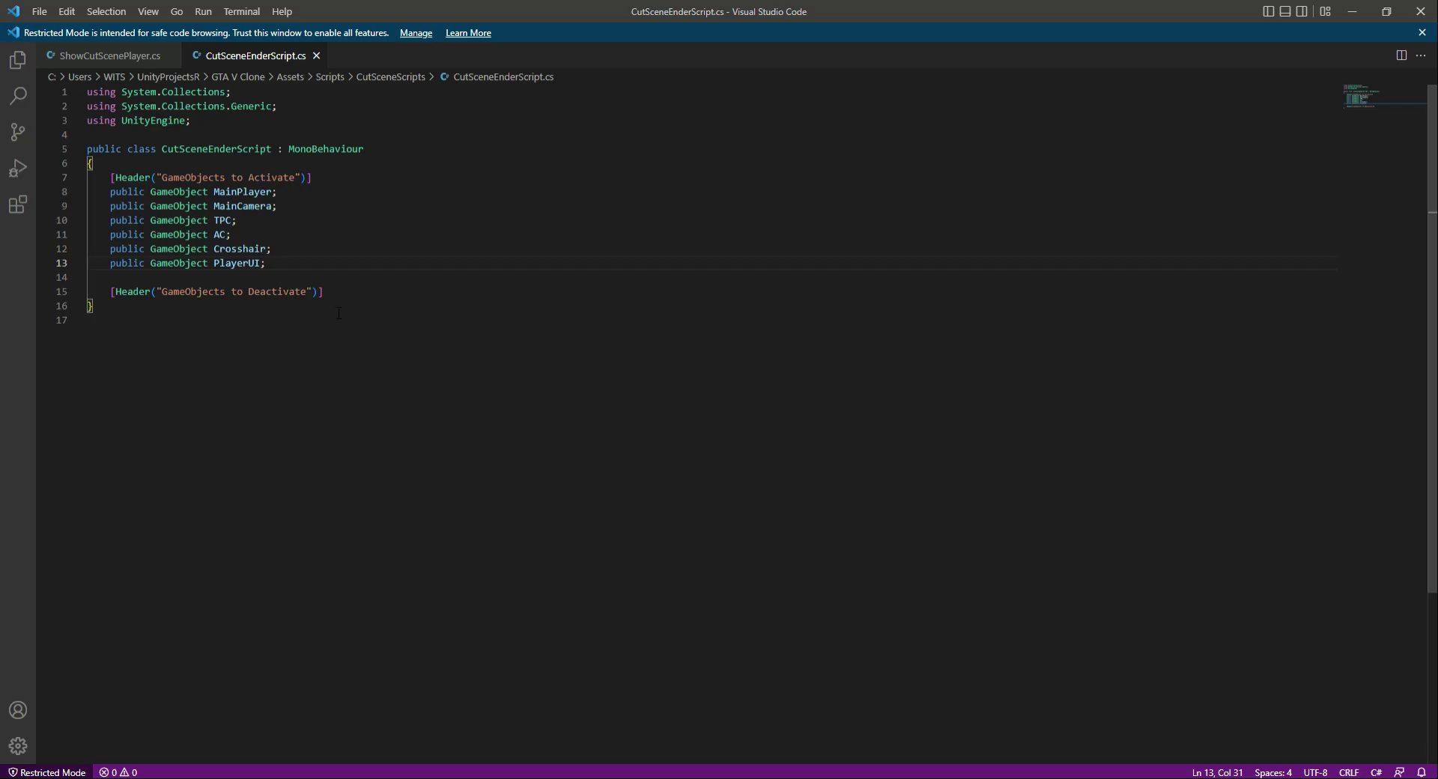
key("Return")
key("ctrl+v")
key("Return")
key("ctrl+v")
double_click(237, 280)
type("MiniMapCamera")
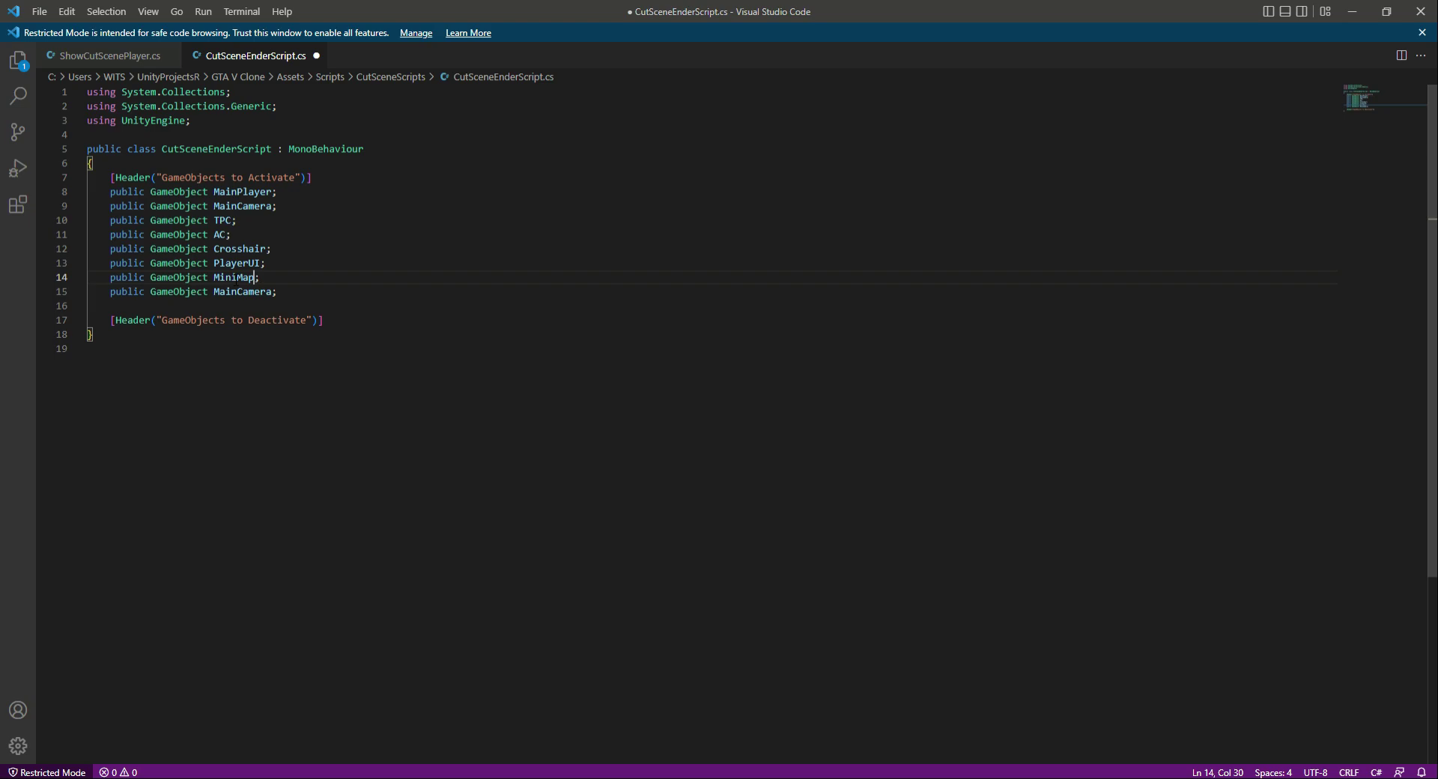
double_click(251, 293)
type("MiniMa")
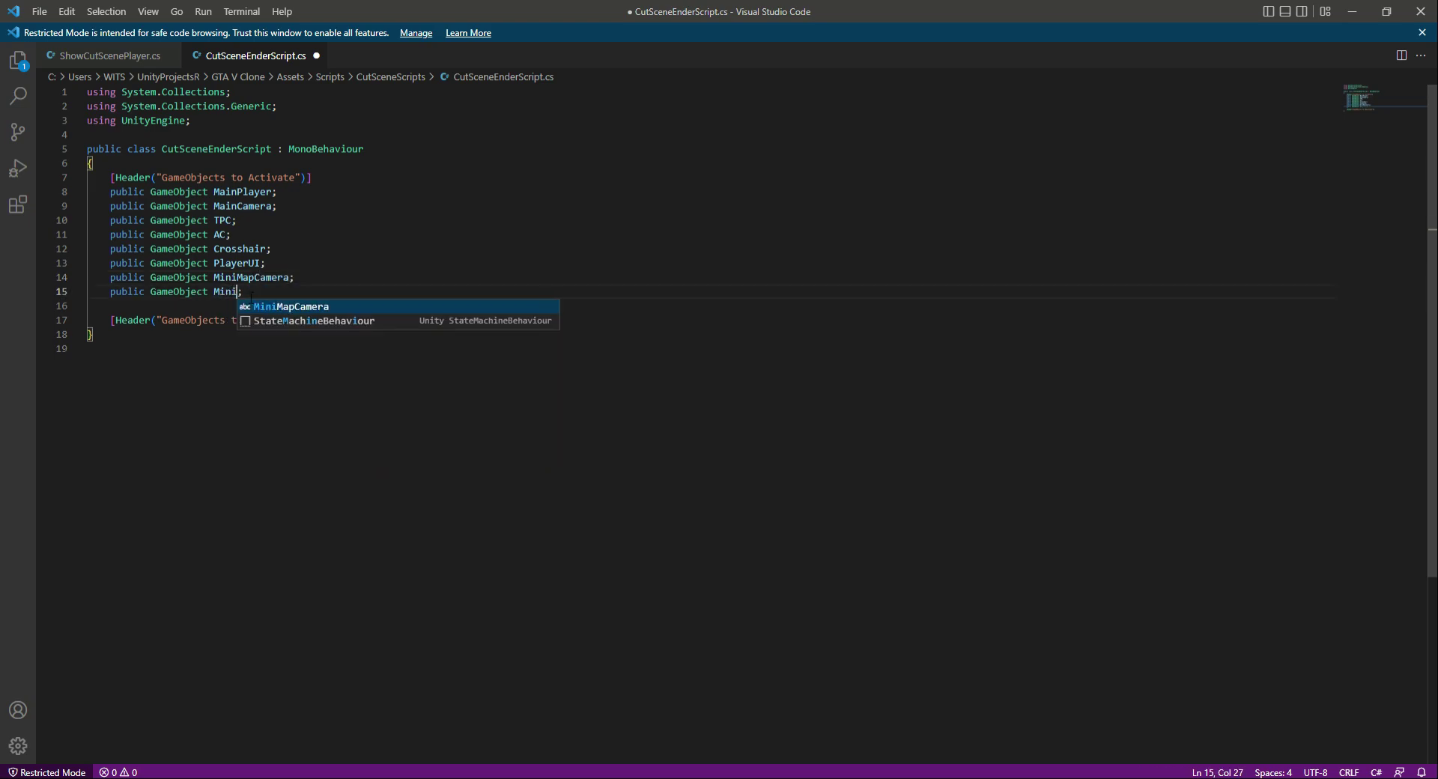
type("pCanvas")
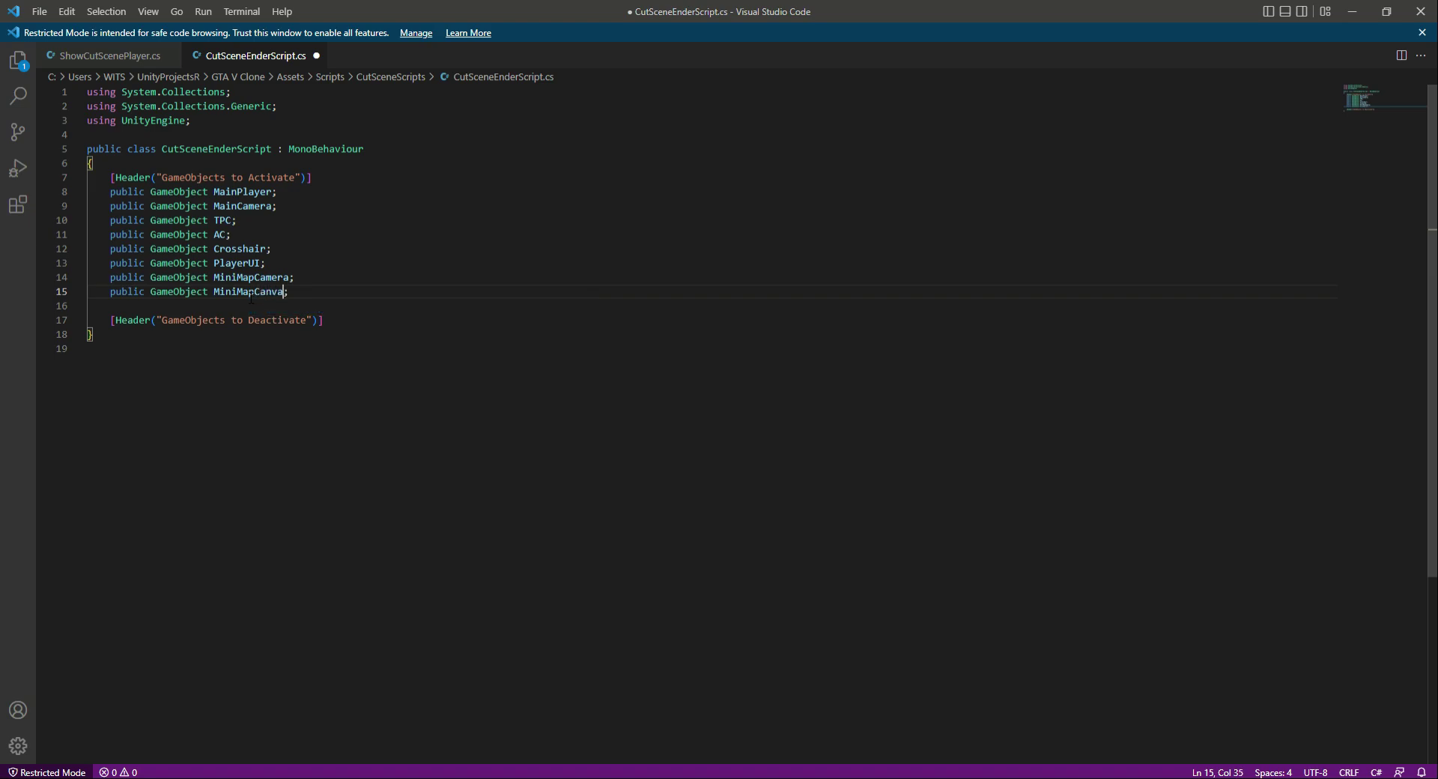
key("ctrl+s")
- Add a public GameObject field named SaveCanvas below the MiniMapCanvas declaration and save the script
key("Return")
key("ctrl+v")
key("Left")
key("shift+Left")
key("shift+Left")
key("shift+Left")
key("shift+Left")
key("shift+Left")
key("shift+Left")
key("shift+Left")
key("shift+Left")
key("shift+Left")
key("shift+Left")
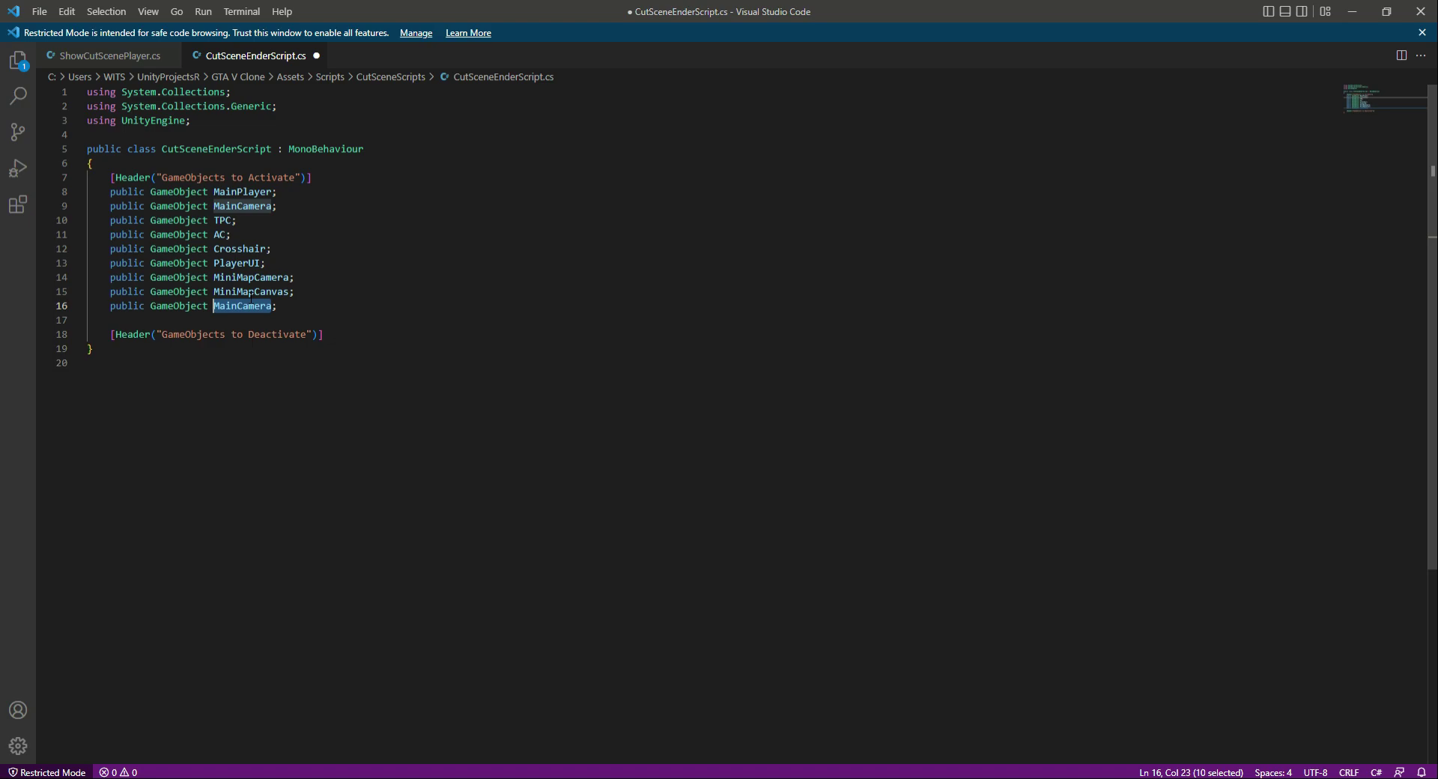
type("SaveCanv")
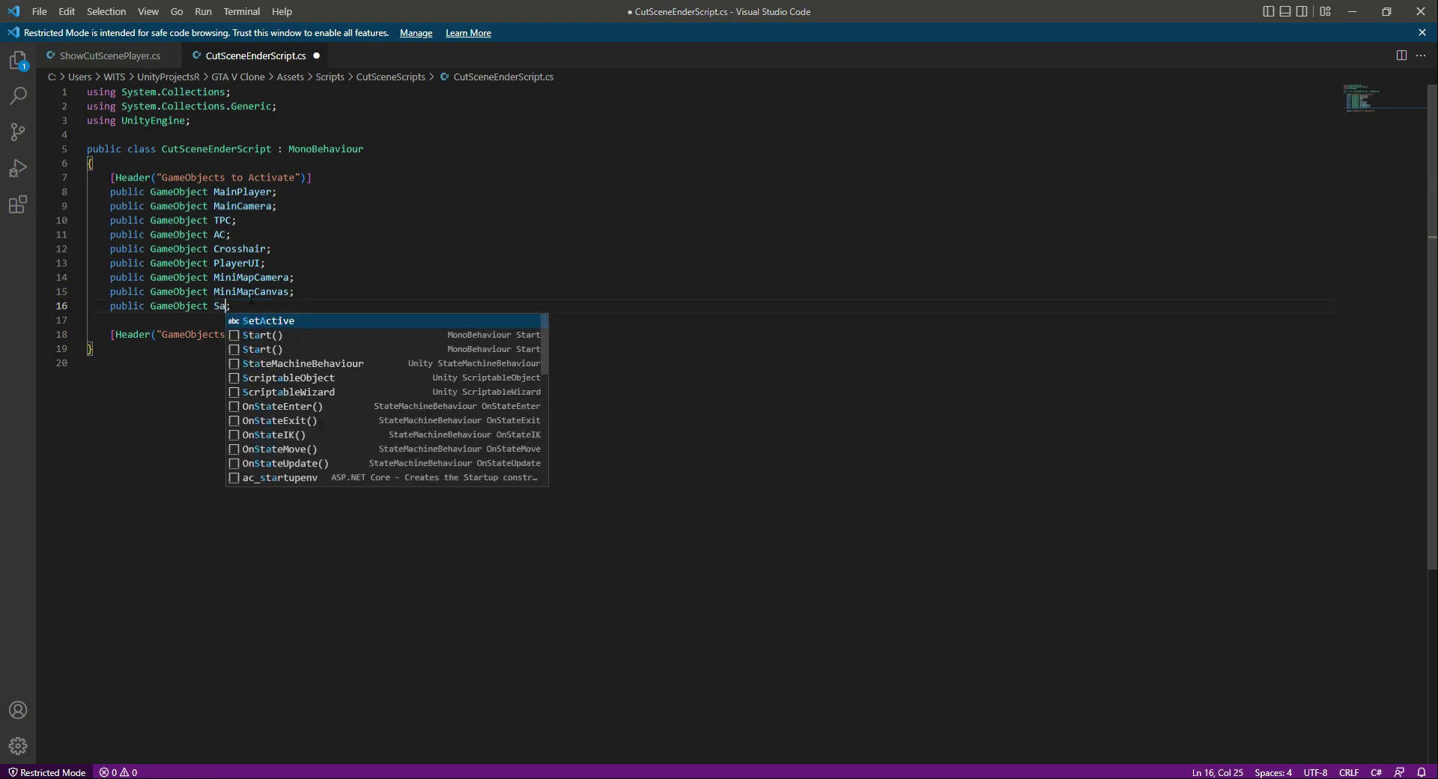
type("as")
key("ctrl+s")
- Check the cutscene objects in Unity's hierarchy, and declare a public GameObject field named CutSceneTimeline below the "GameObjects to Deactivate" header
key("alt+Tab")
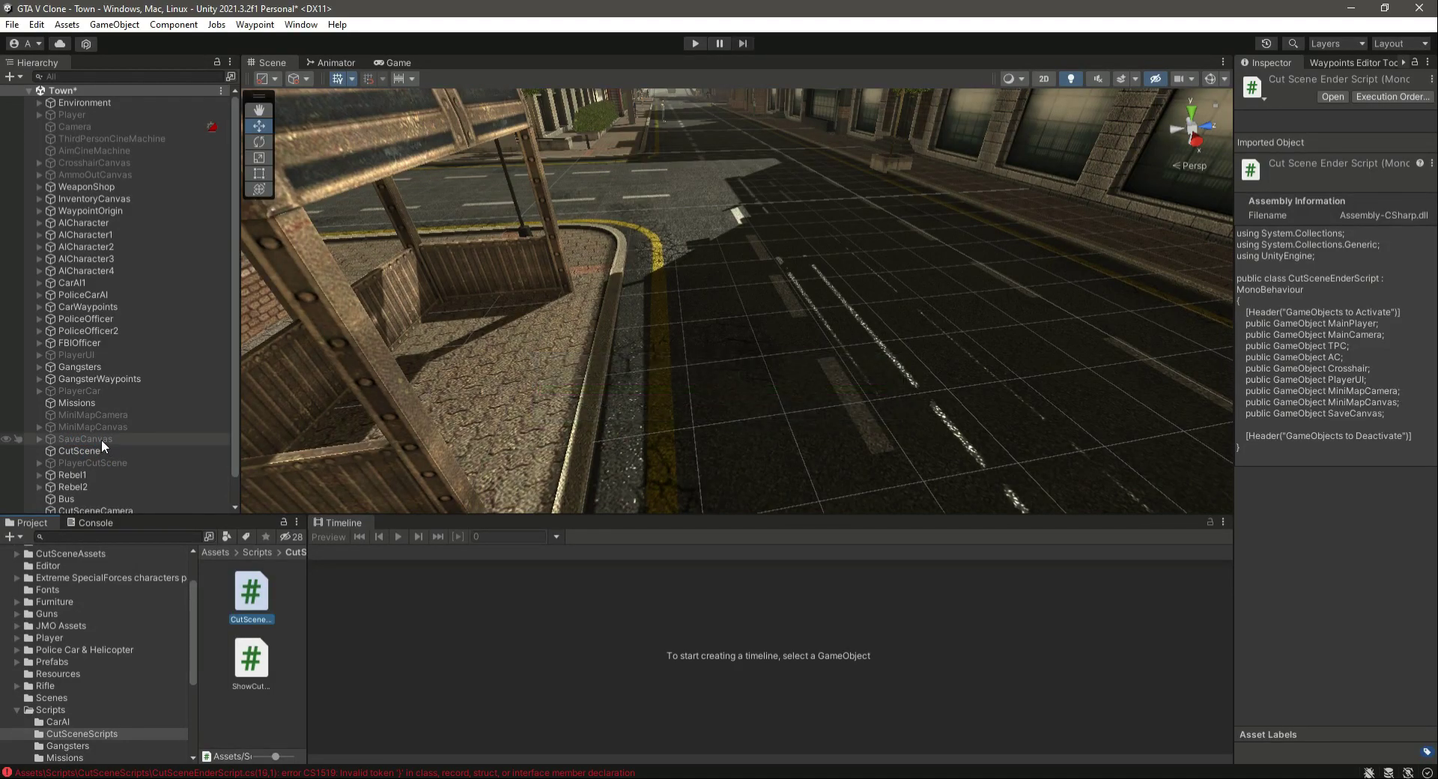
scroll(142, 446, "down", 1)
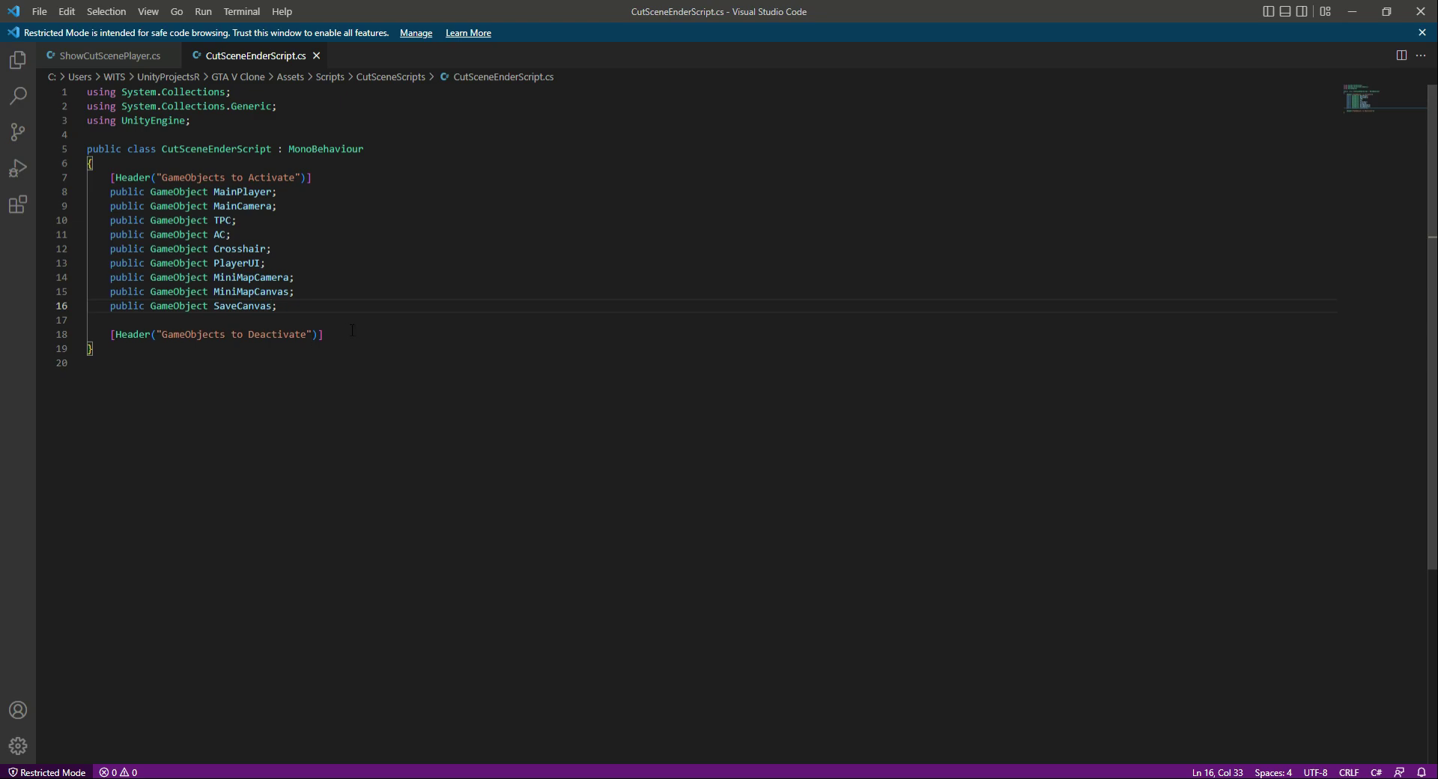
left_click(354, 334)
key("Return")
key("Return")
key("ctrl+v")
key("Left")
key("BackSpace")
key("BackSpace")
key("BackSpace")
key("BackSpace")
key("BackSpace")
key("BackSpace")
key("BackSpace")
key("BackSpace")
key("BackSpace")
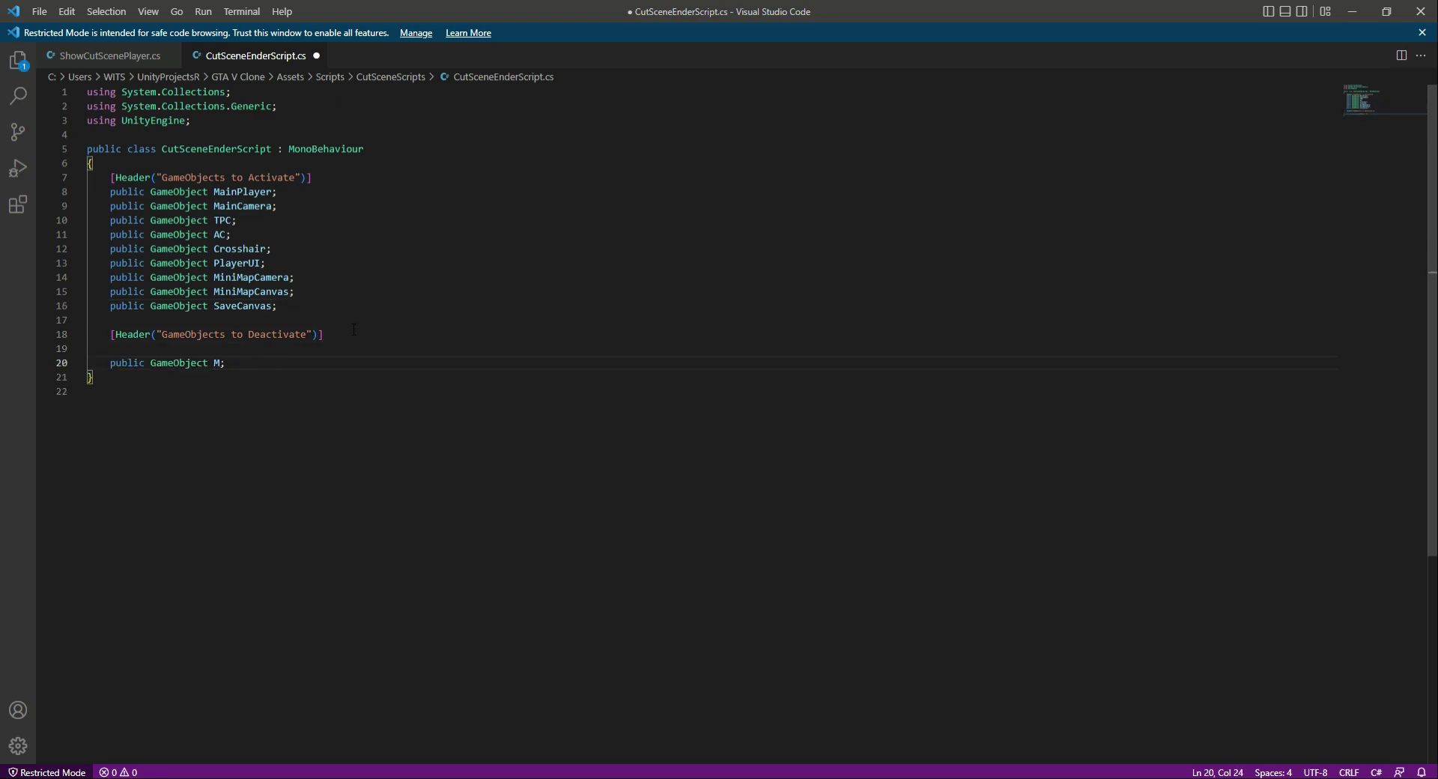
key("BackSpace")
key("shift+Home")
key("ctrl+c")
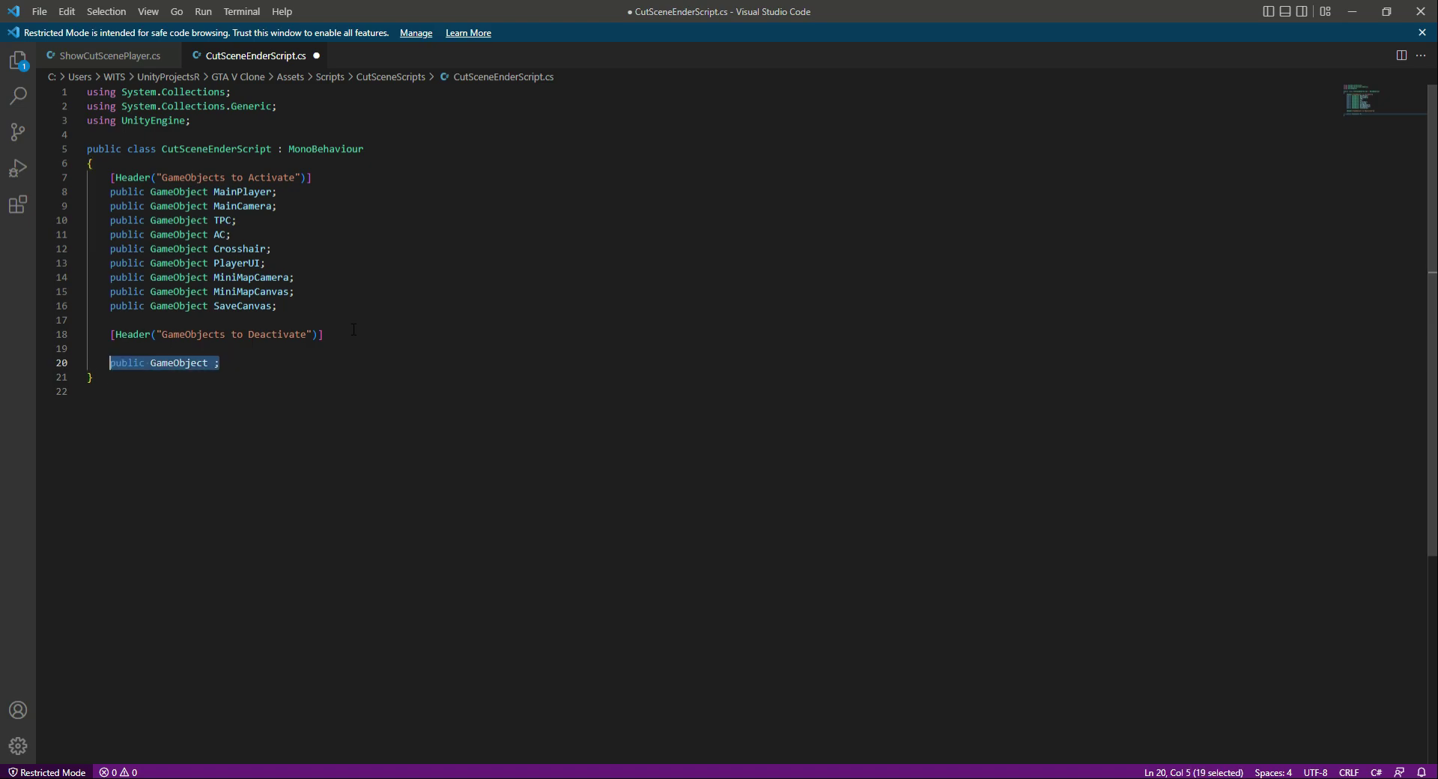
key("Right")
key("Left")
type("CutScene")
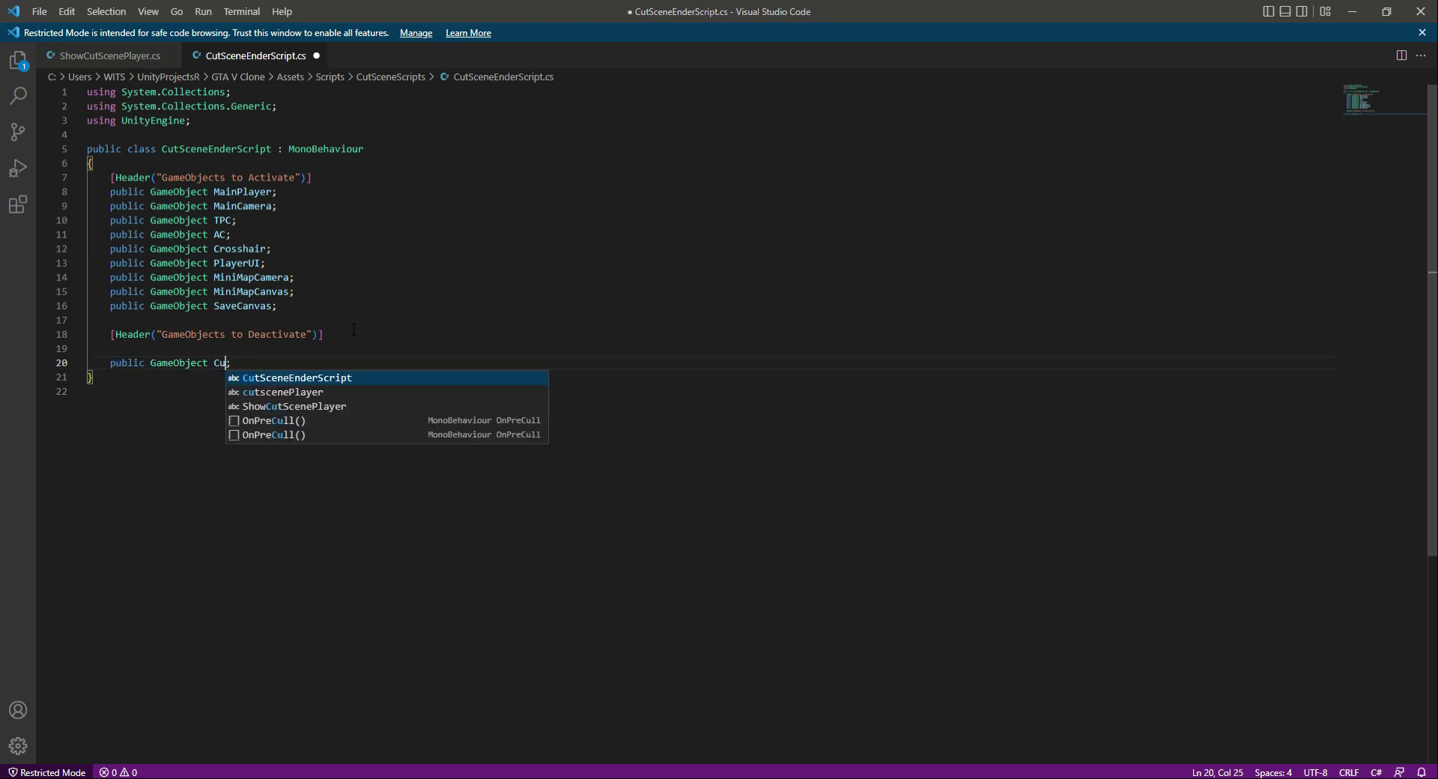
type("Timeline")
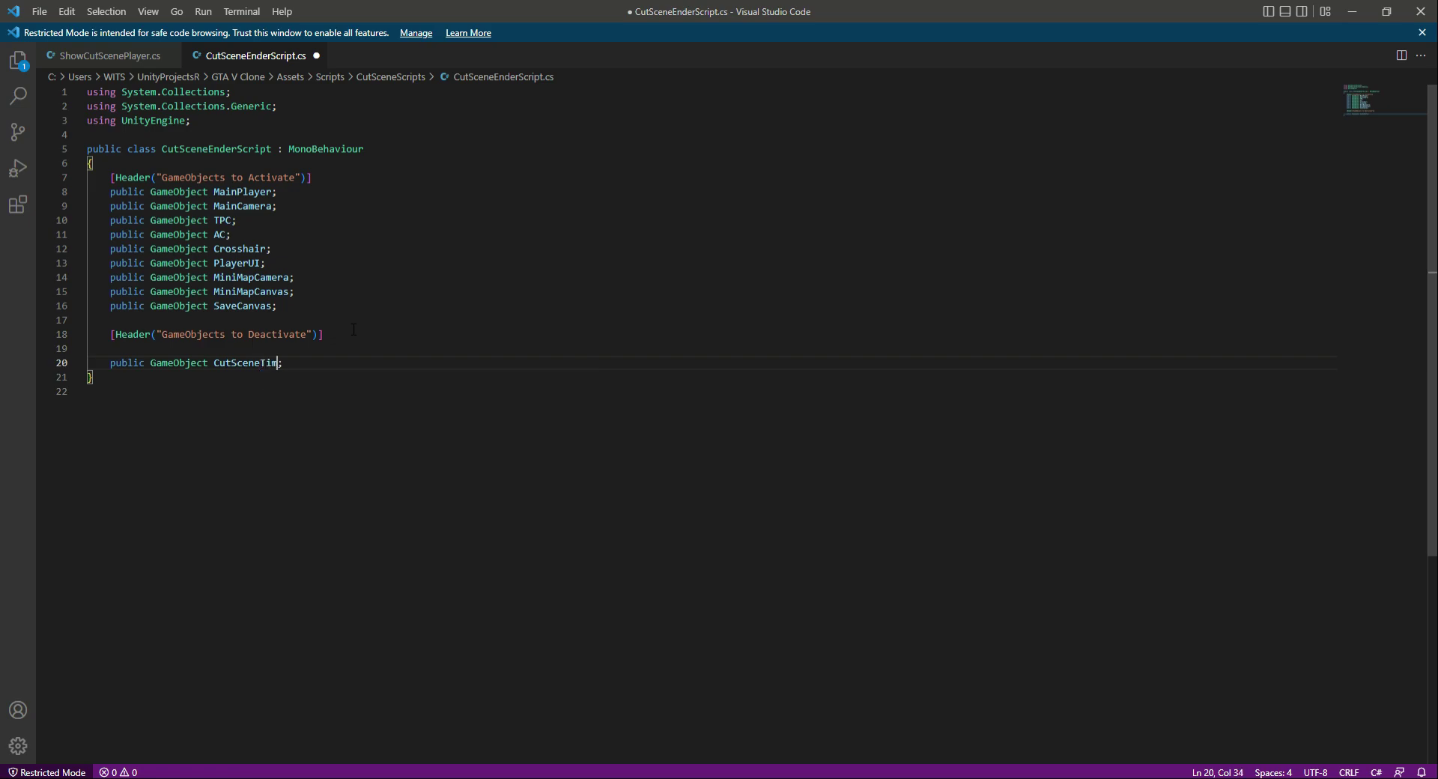
key("Return")
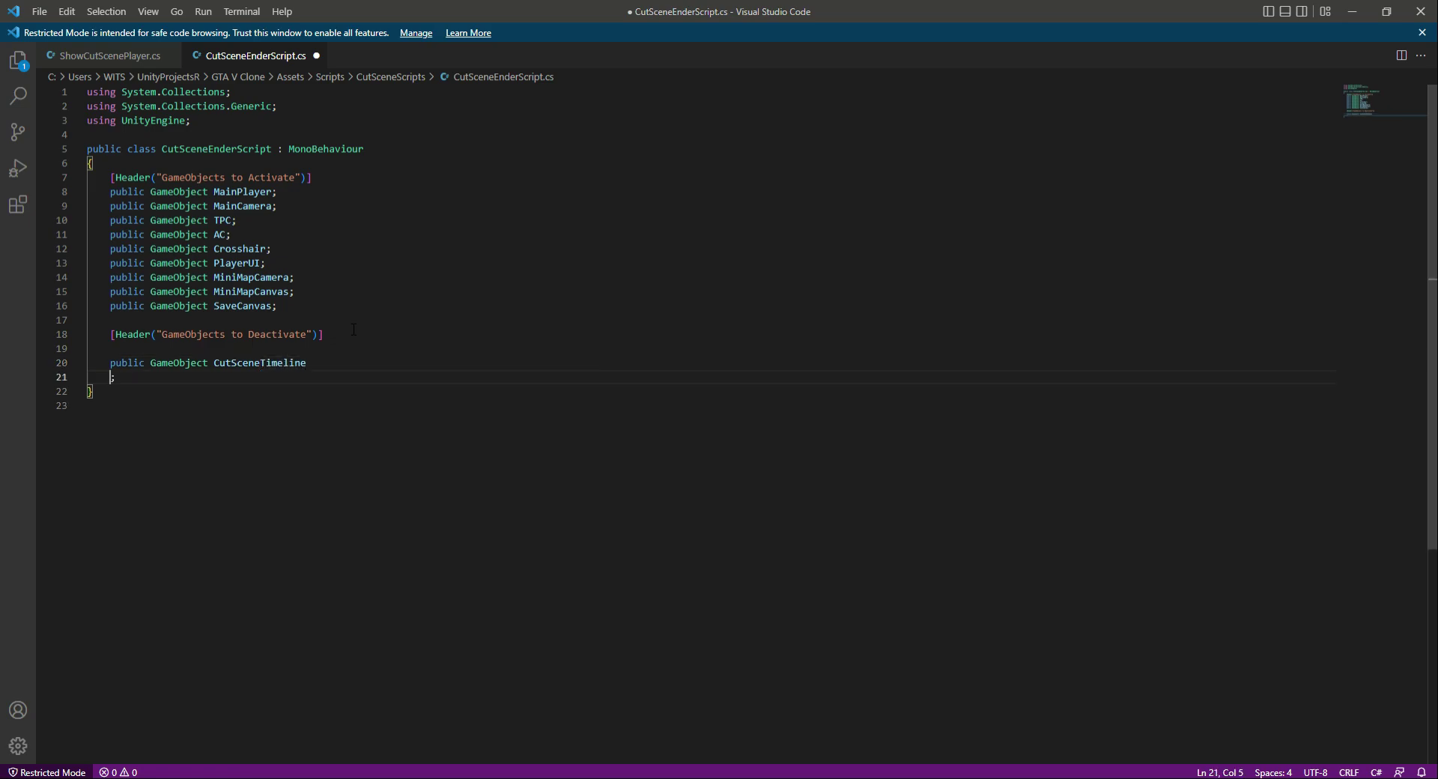
- Fix the misplaced semicolon of the CutSceneTimeline declaration and add a public GameObject field named PlayerCutScene below it
key("BackSpace")
key("BackSpace")
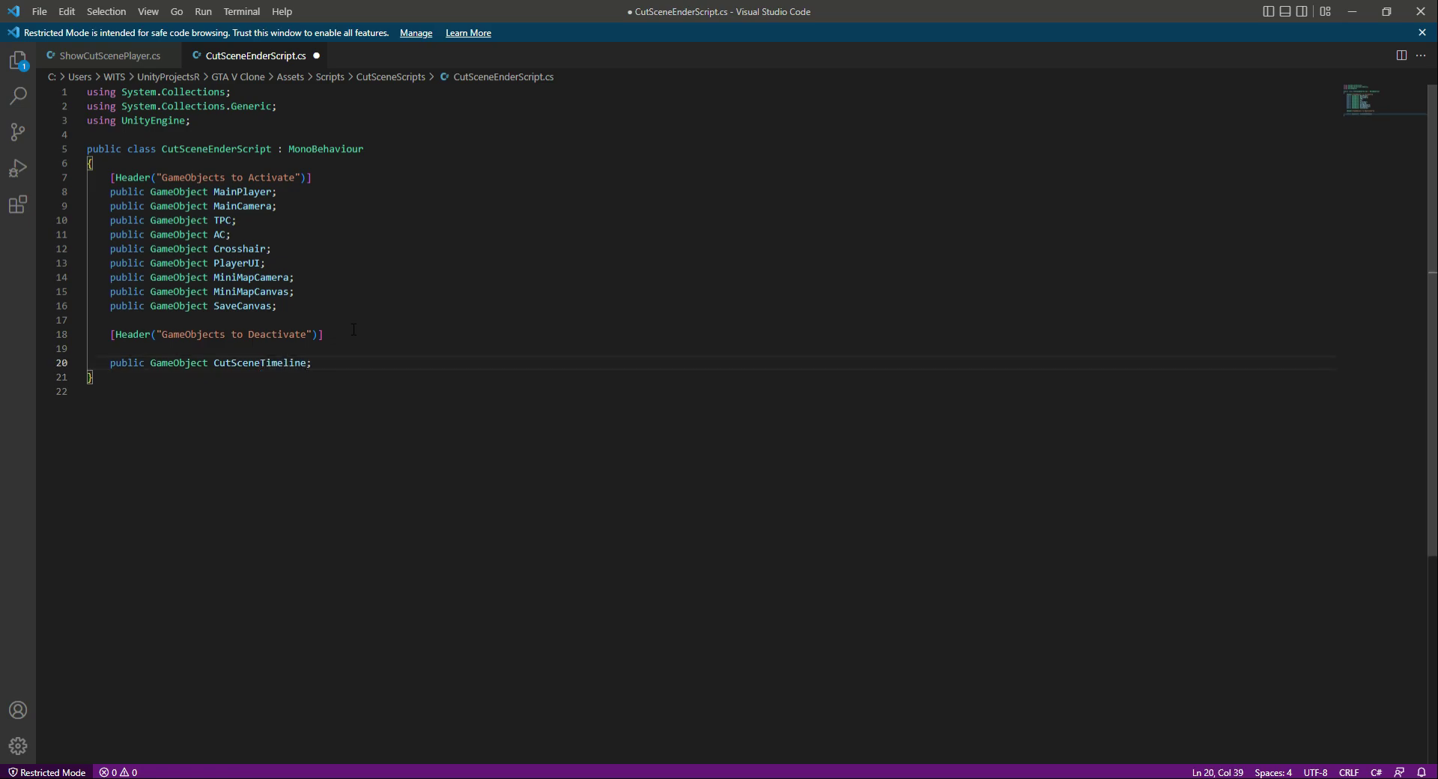
key("Return")
key("ctrl+v")
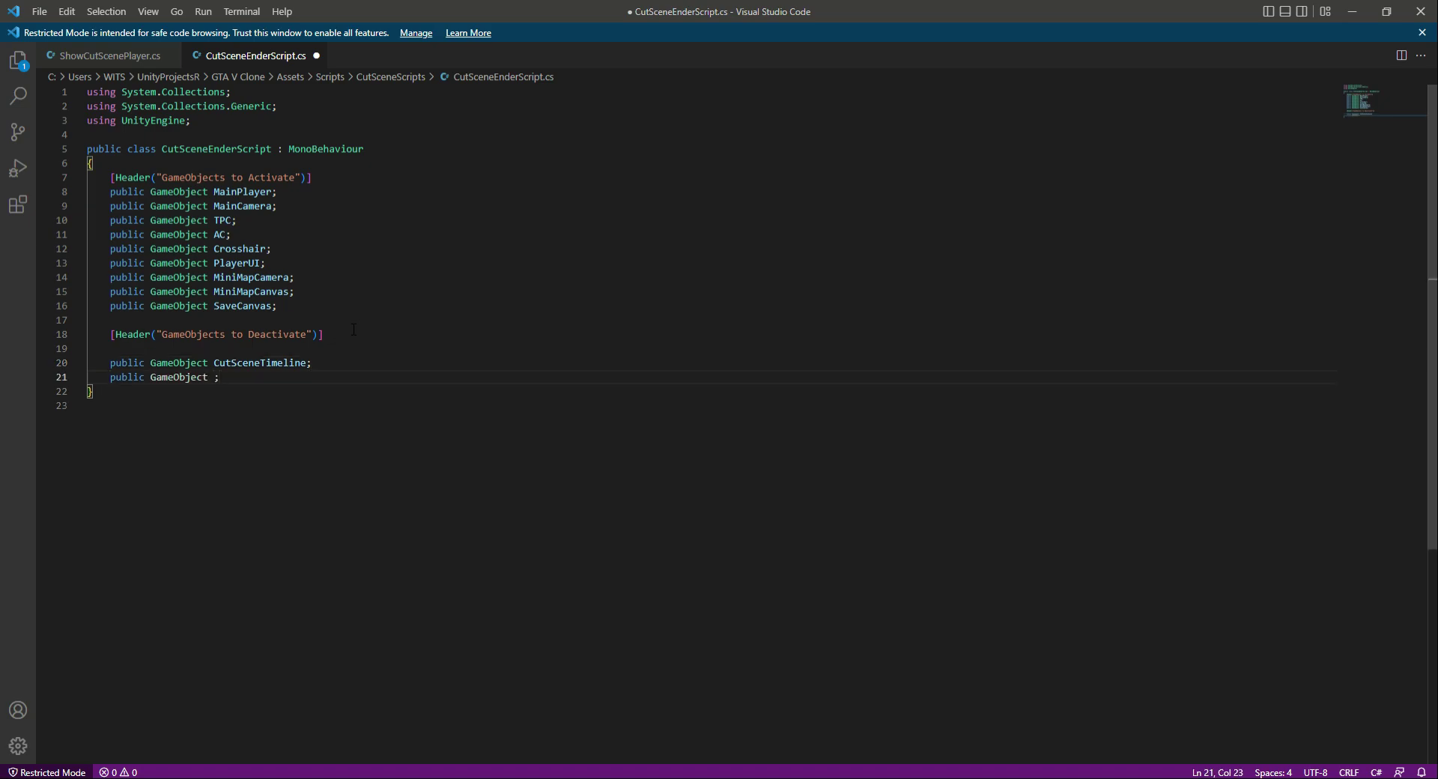
key("alt+Tab")
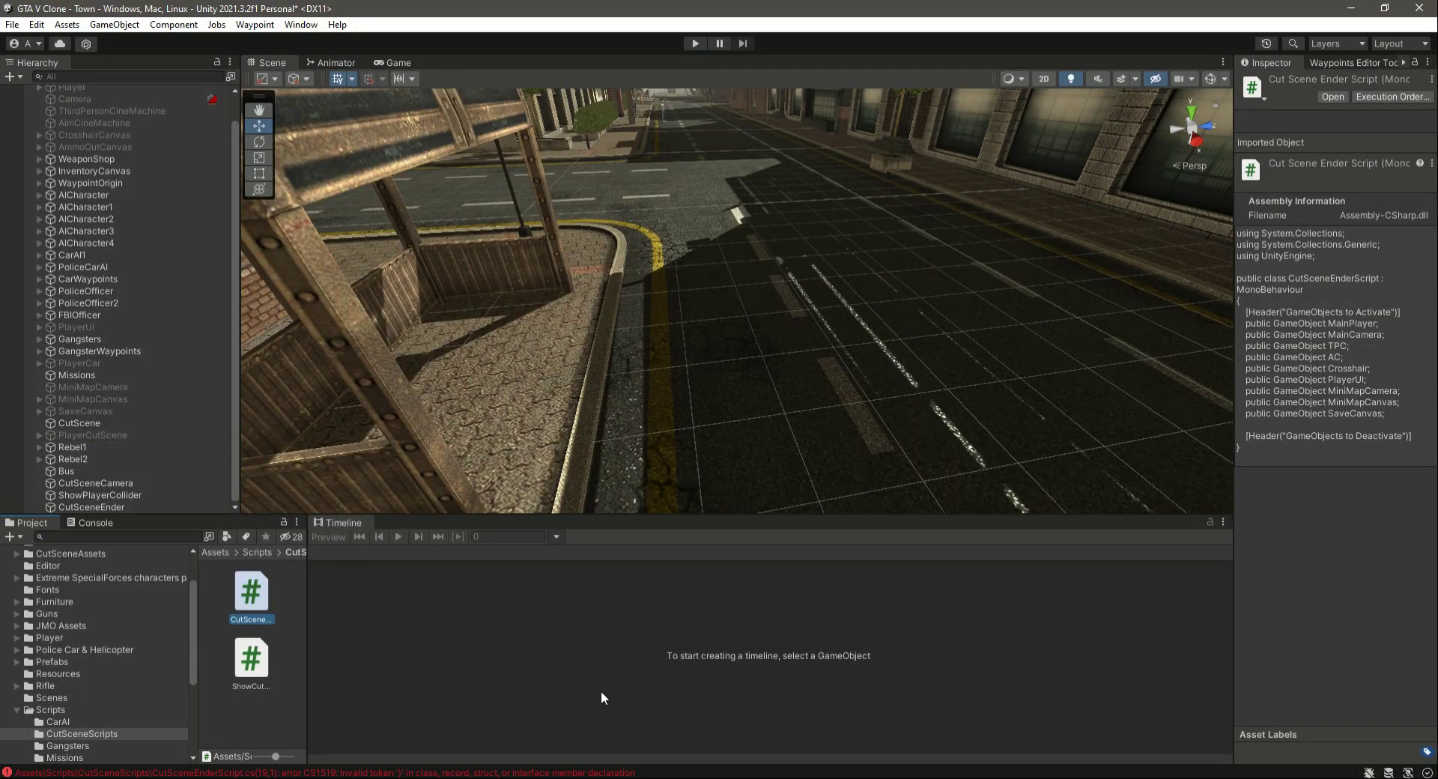
key("alt+Tab")
type("Pla")
type("yerCUtSc")
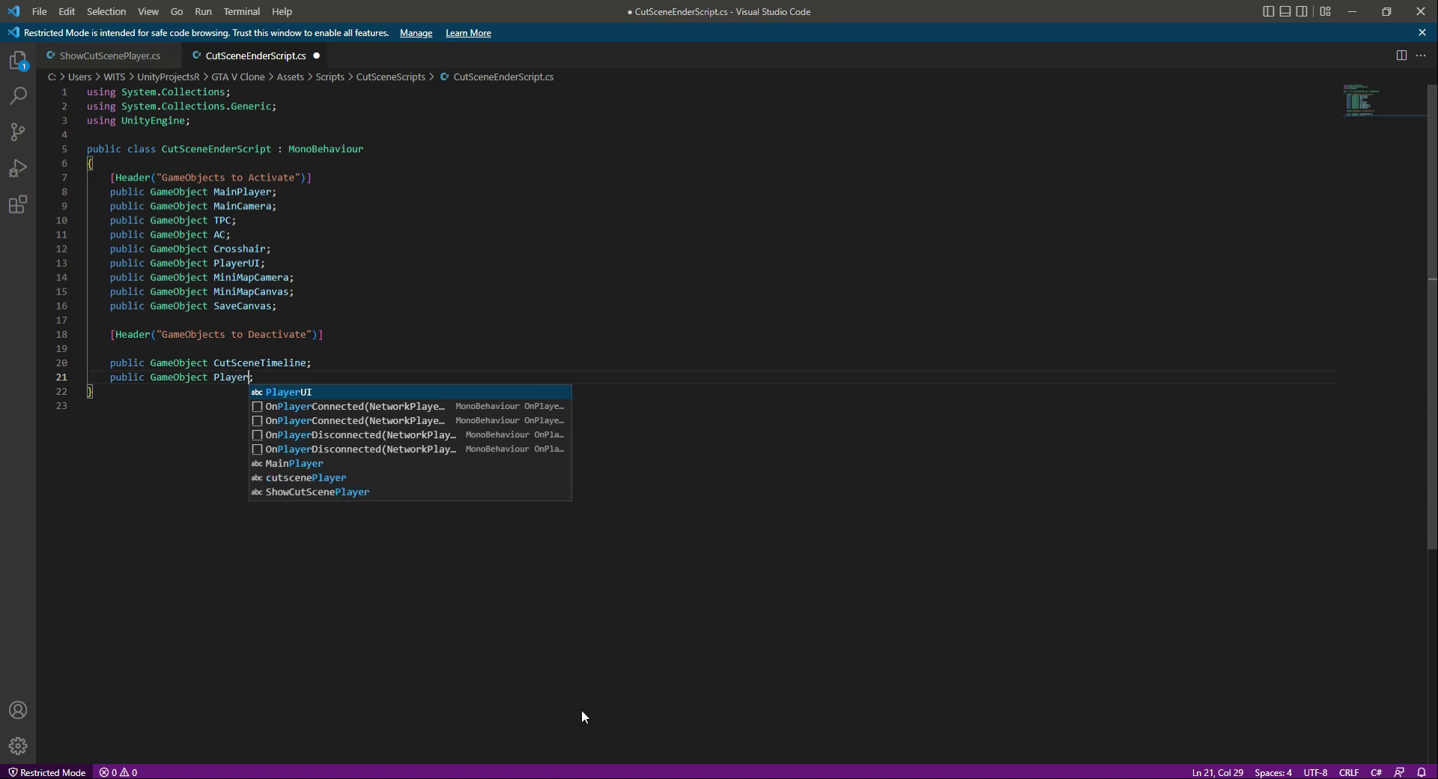
key("Left")
key("Left")
key("Left")
key("BackSpace")
type("u")
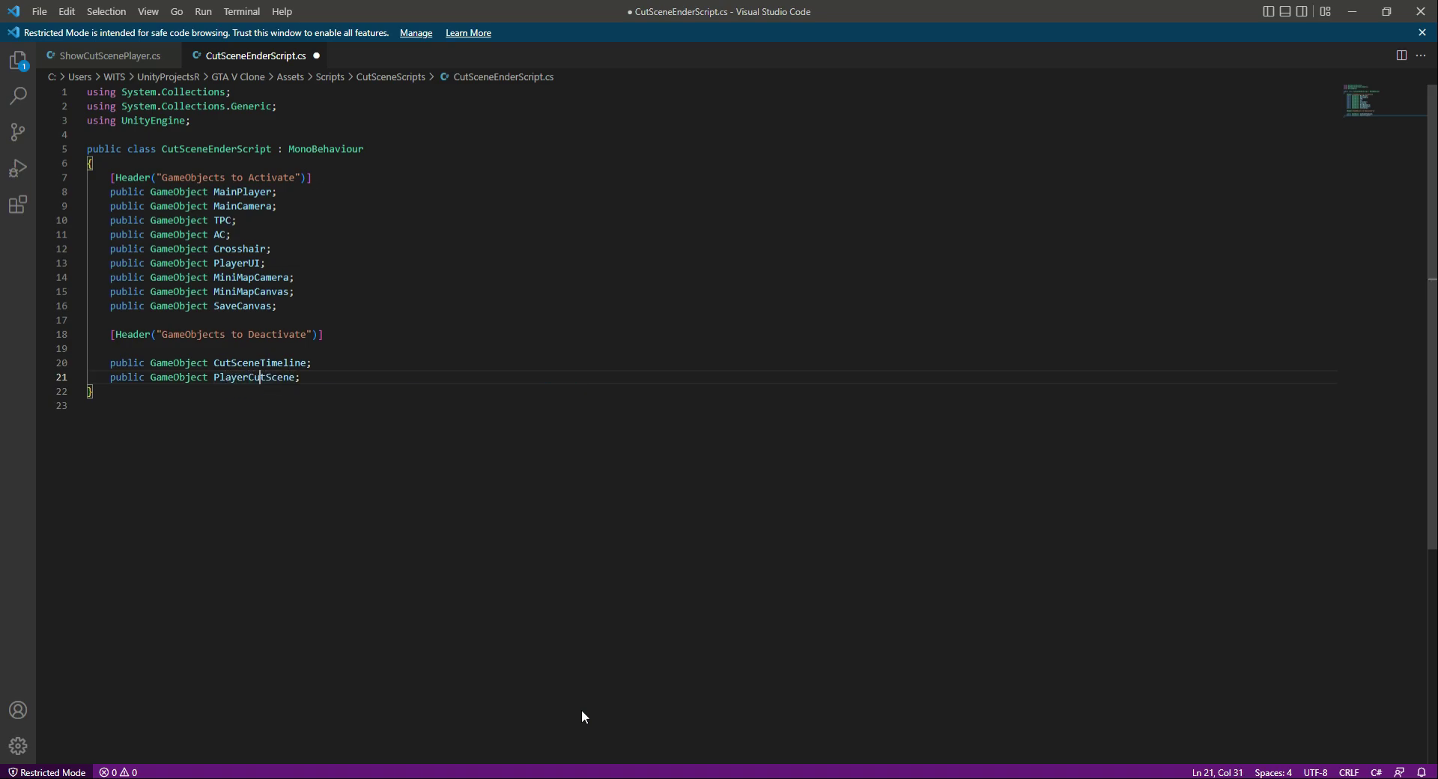
- Add public GameObject fields named Rebel1 and Rebel2 below the PlayerCutScene declaration
key("Return")
type("public GameObject ;")
key("alt+Tab")
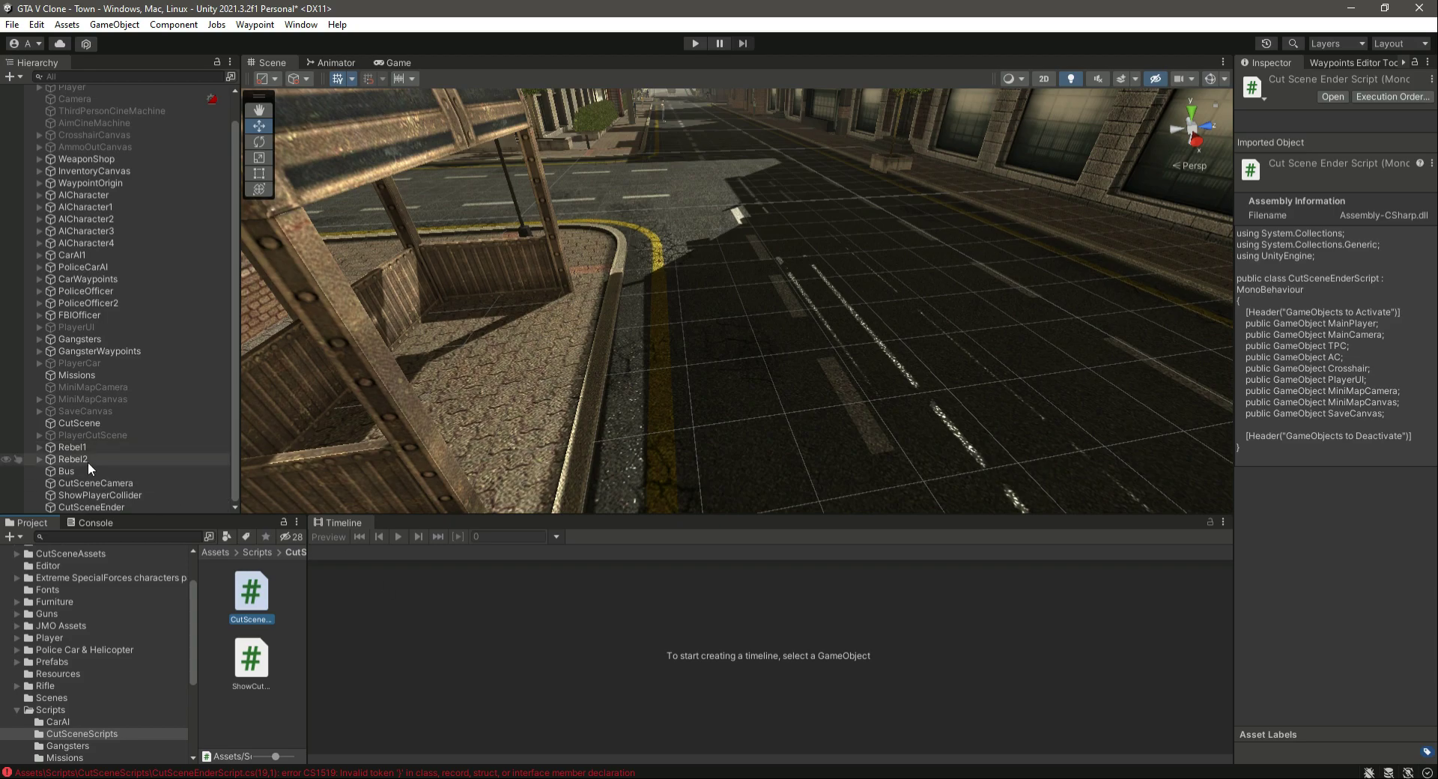
key("alt+Tab")
type("Rebel1")
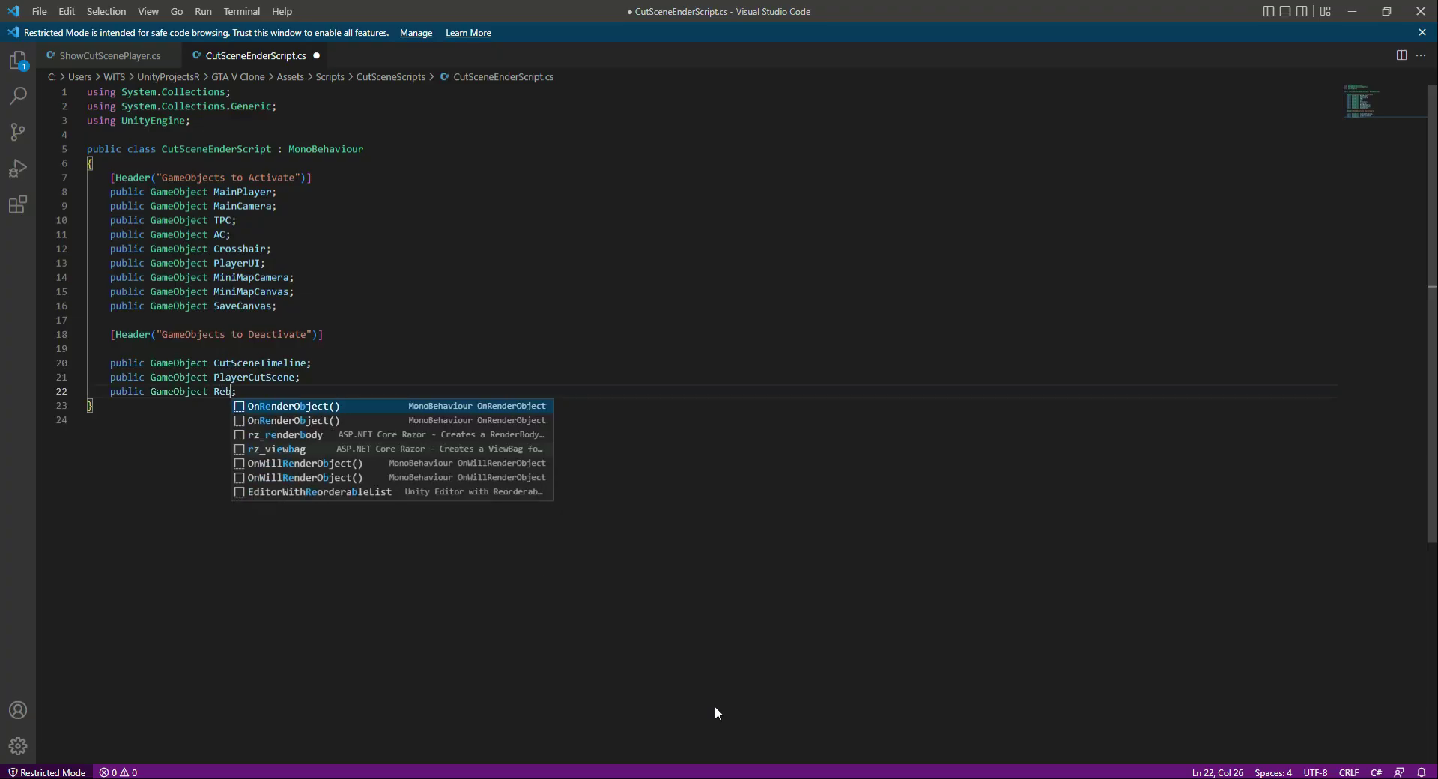
key("Return")
key("ctrl+v")
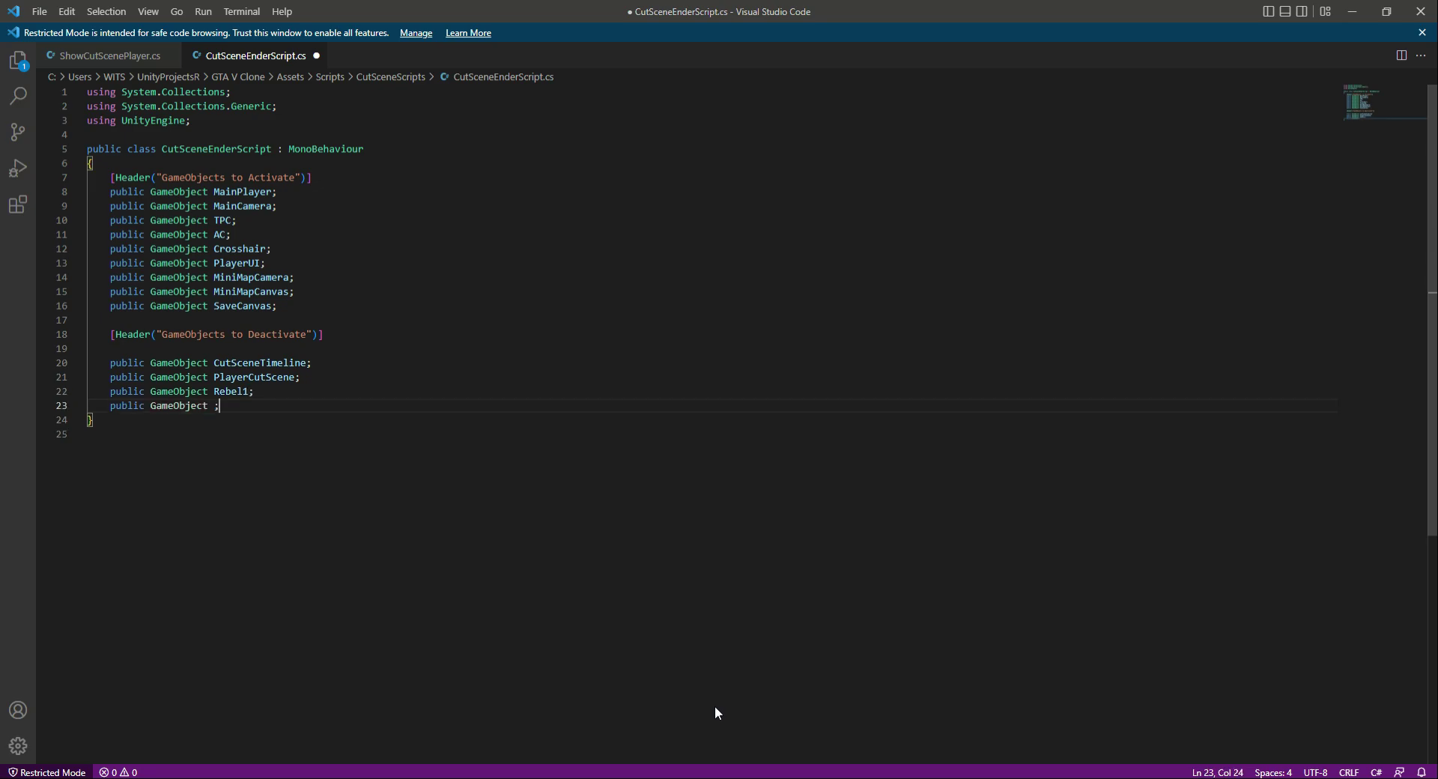
type("Rebel2")
- Add public GameObject fields named Bus and CutSceneCamera below the Rebel2 declaration, checking the object names in Unity's hierarchy
key("Return")
key("ctrl+v")
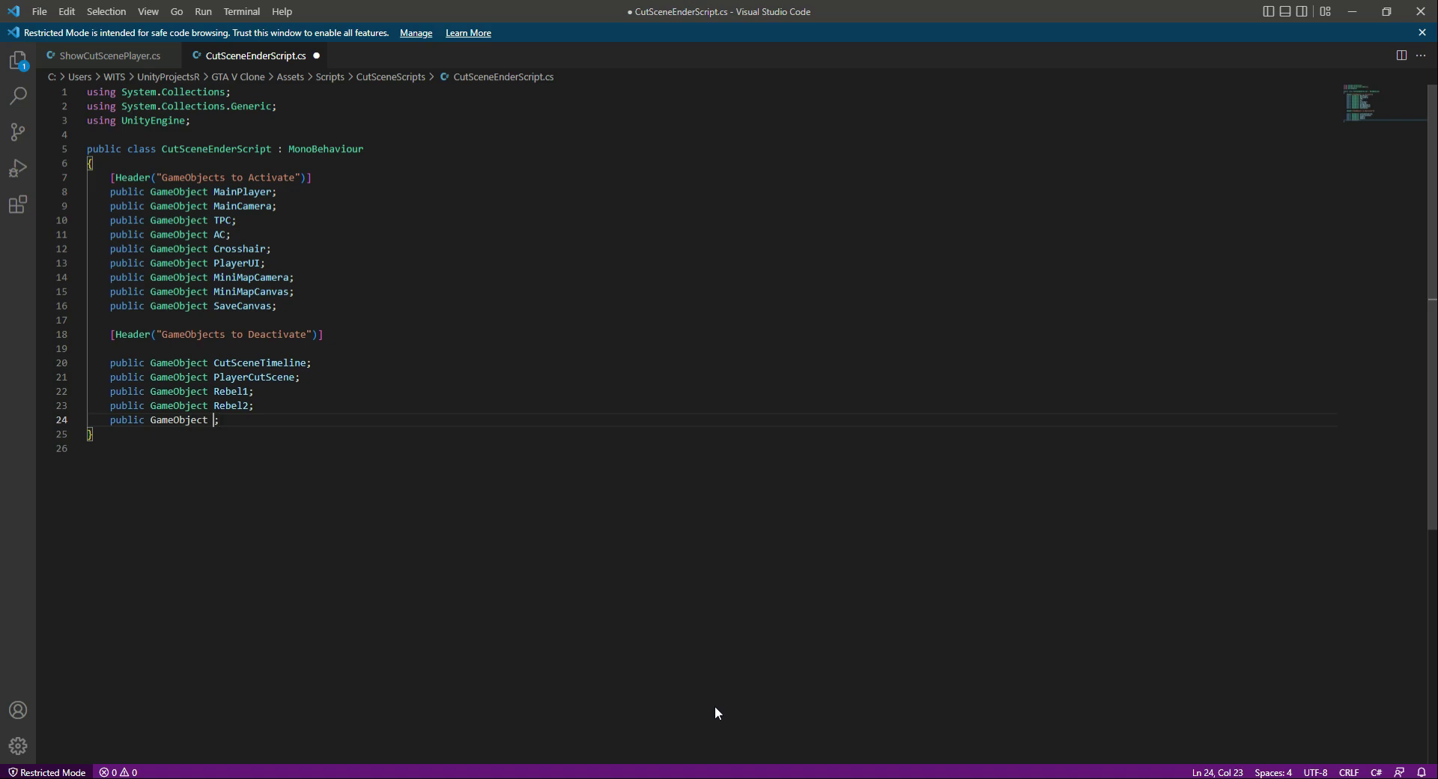
type("Bus")
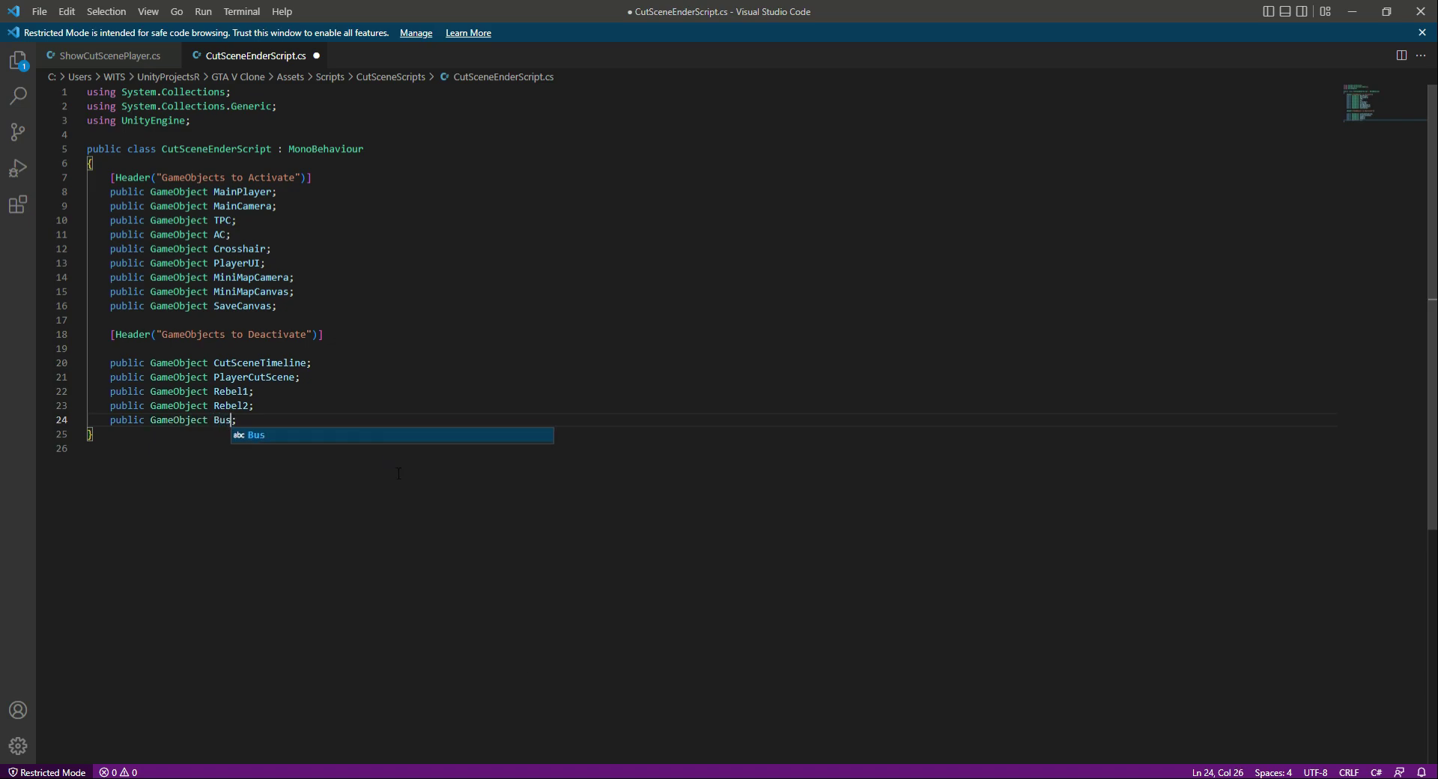
key("alt+Tab")
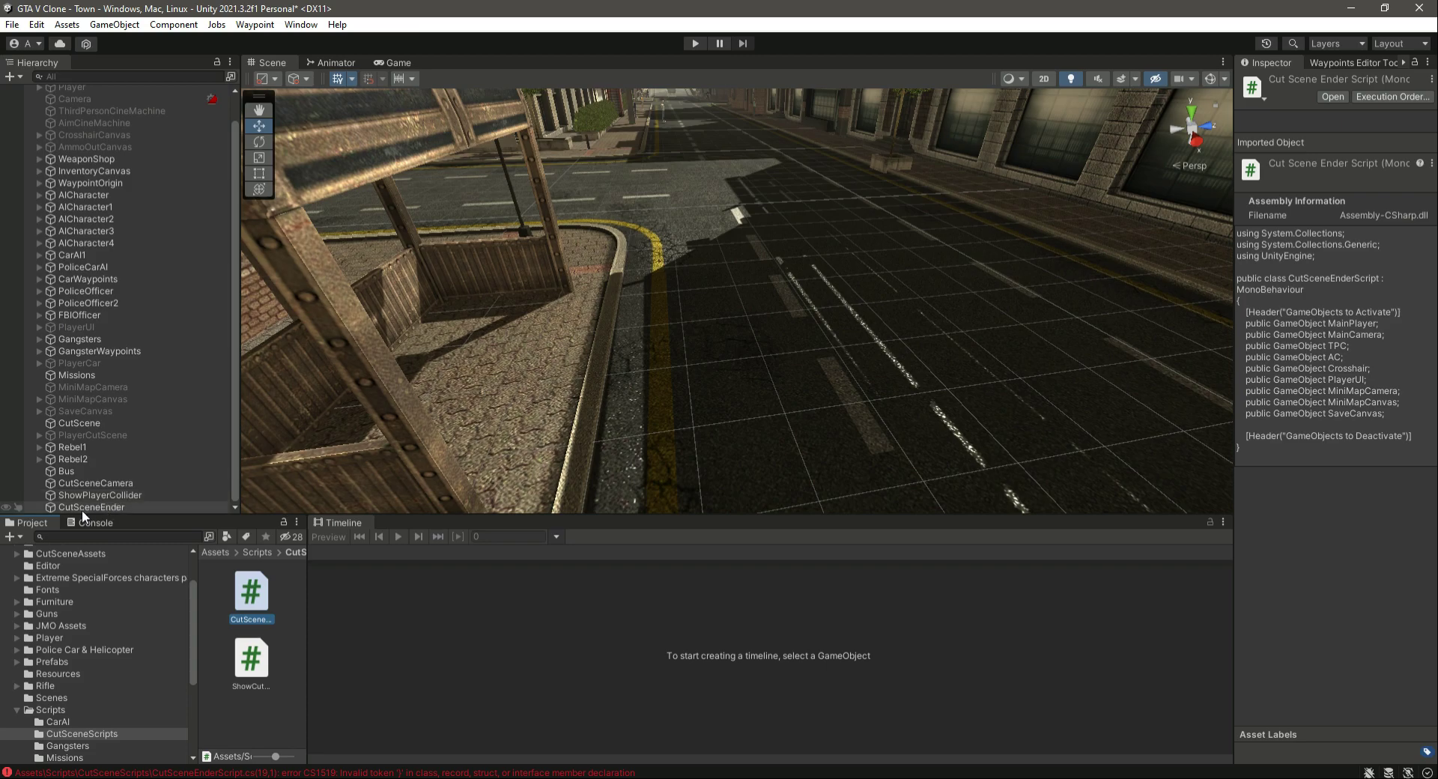
key("alt+Tab")
key("Return")
key("ctrl+v")
key("Left")
type("CutSceneC")
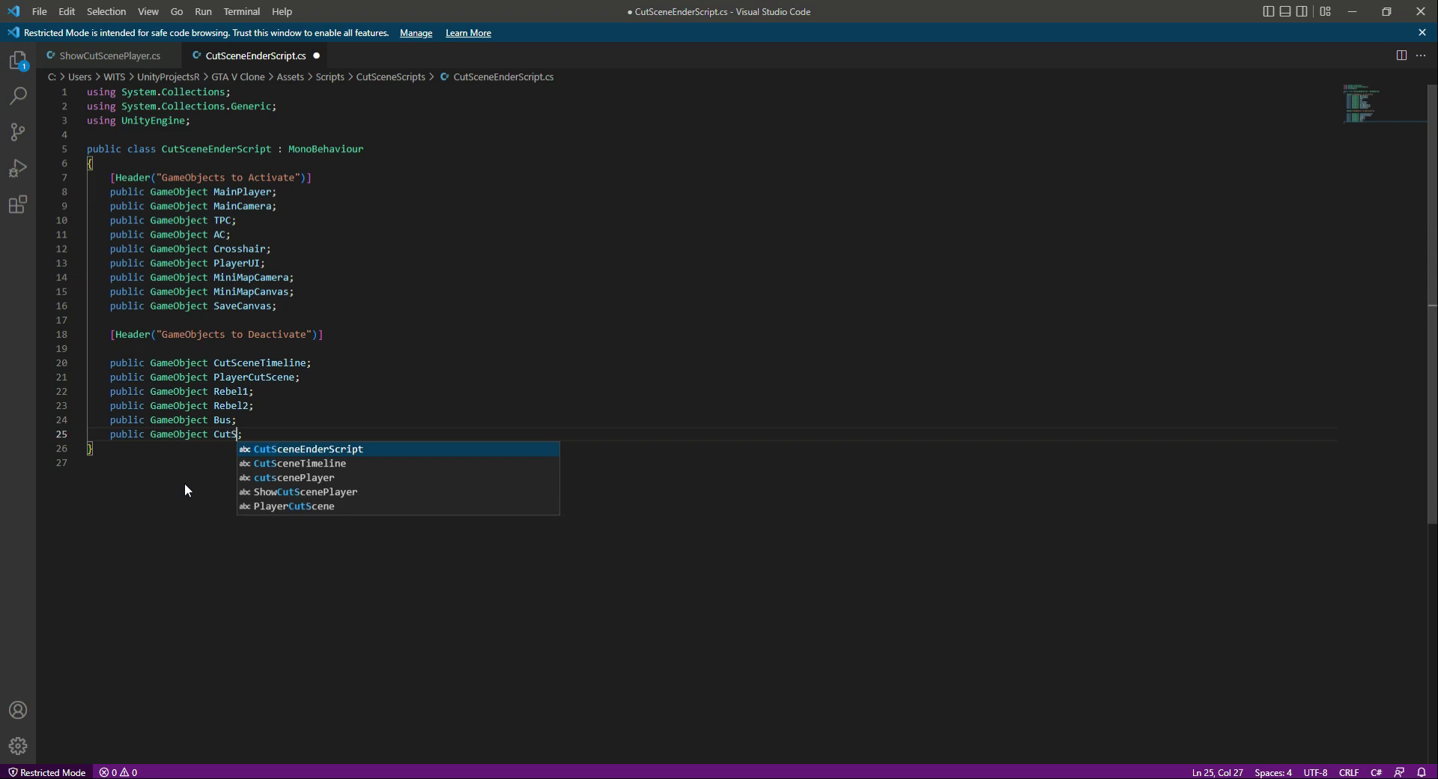
type("amera")
key("Right")
- Add public GameObject fields named ShowPlayerCollider and CutsceneEnderCollider below the CutSceneCamera declaration and save the script
key("Return")
key("ctrl+v")
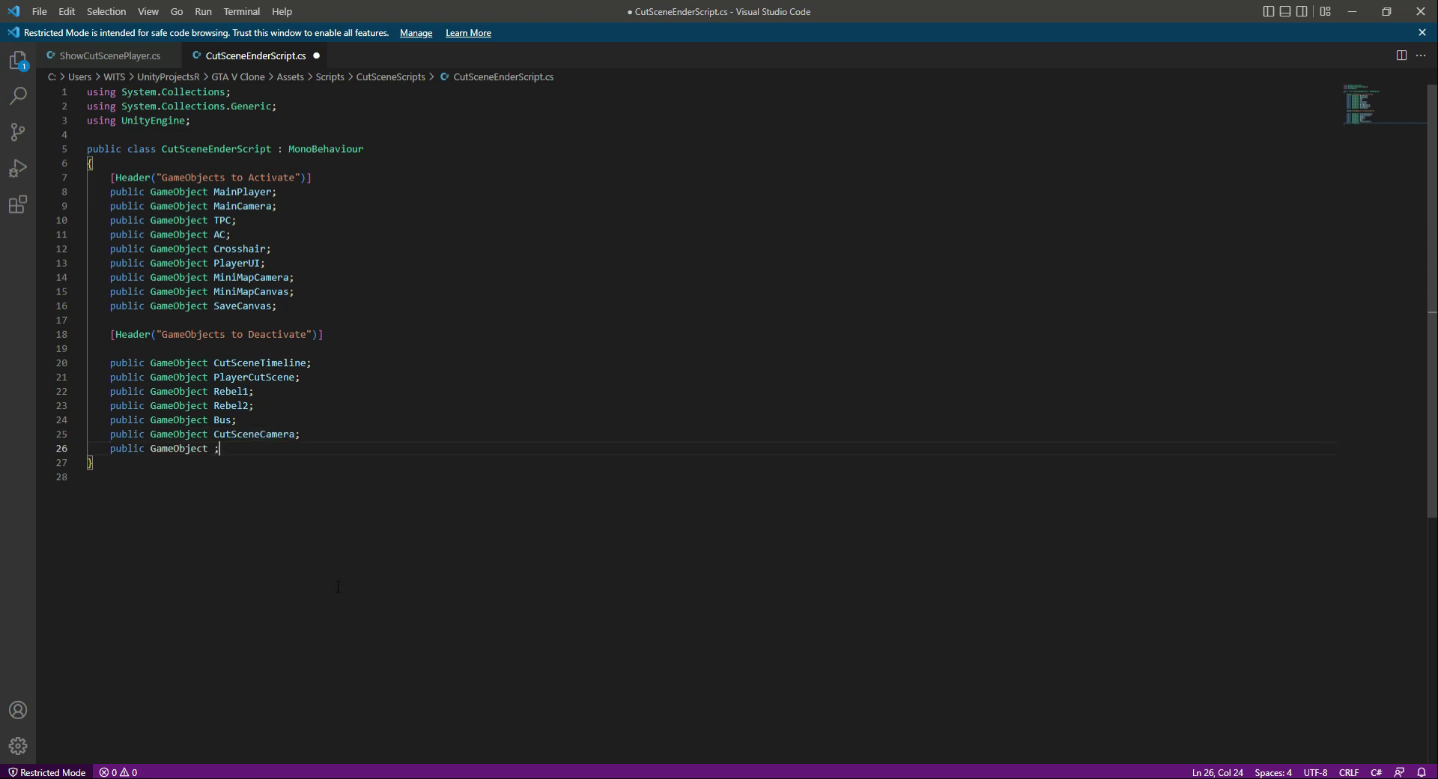
type("Shw")
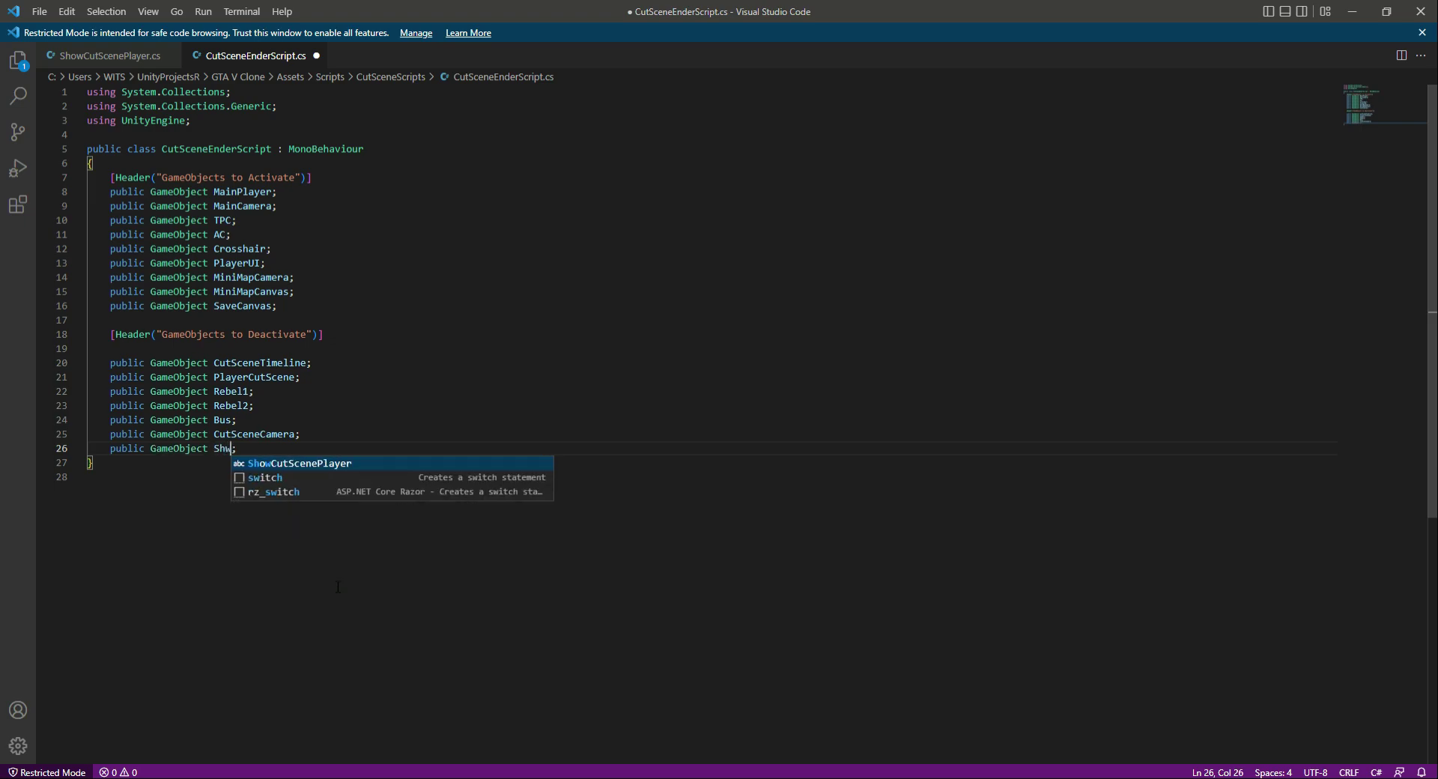
key("BackSpace")
type("owPlayer")
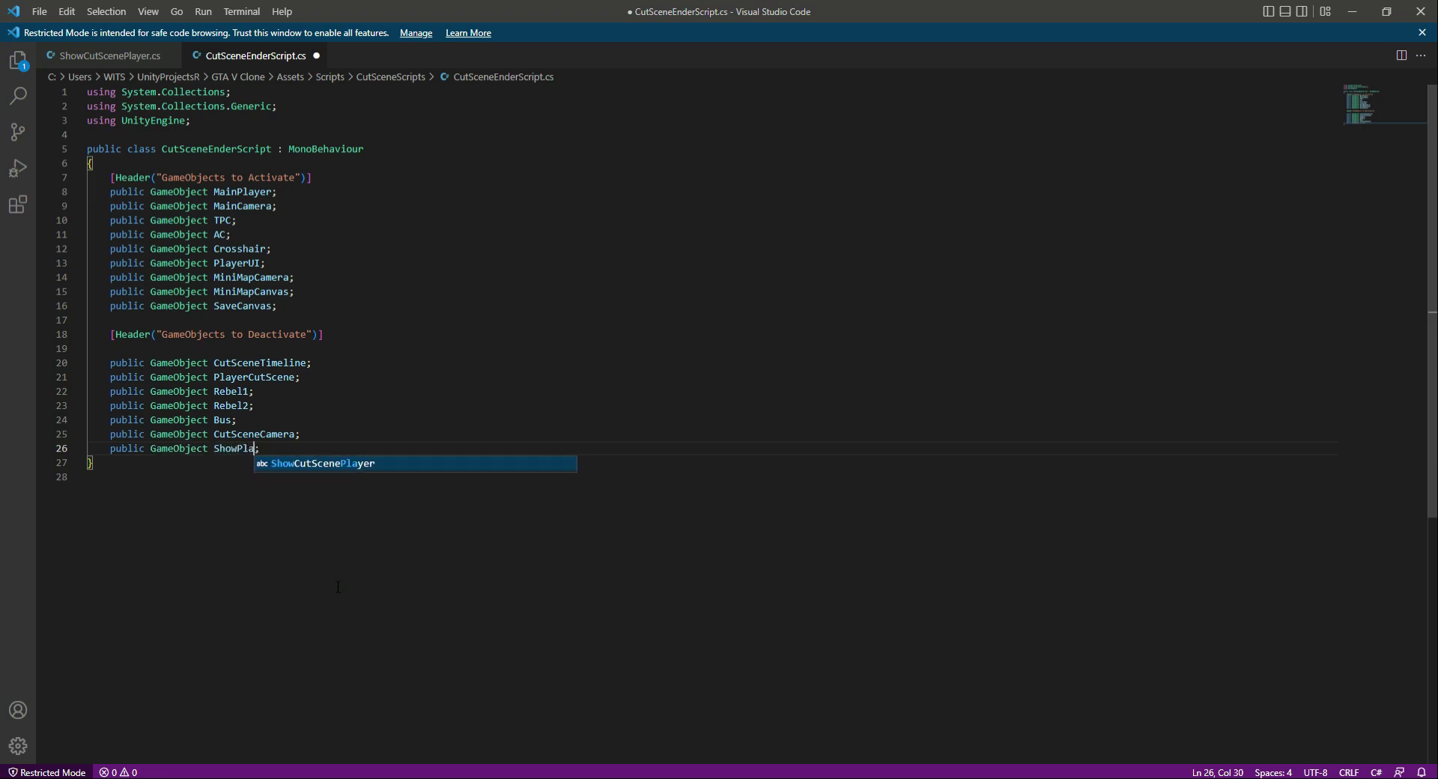
type("Collider")
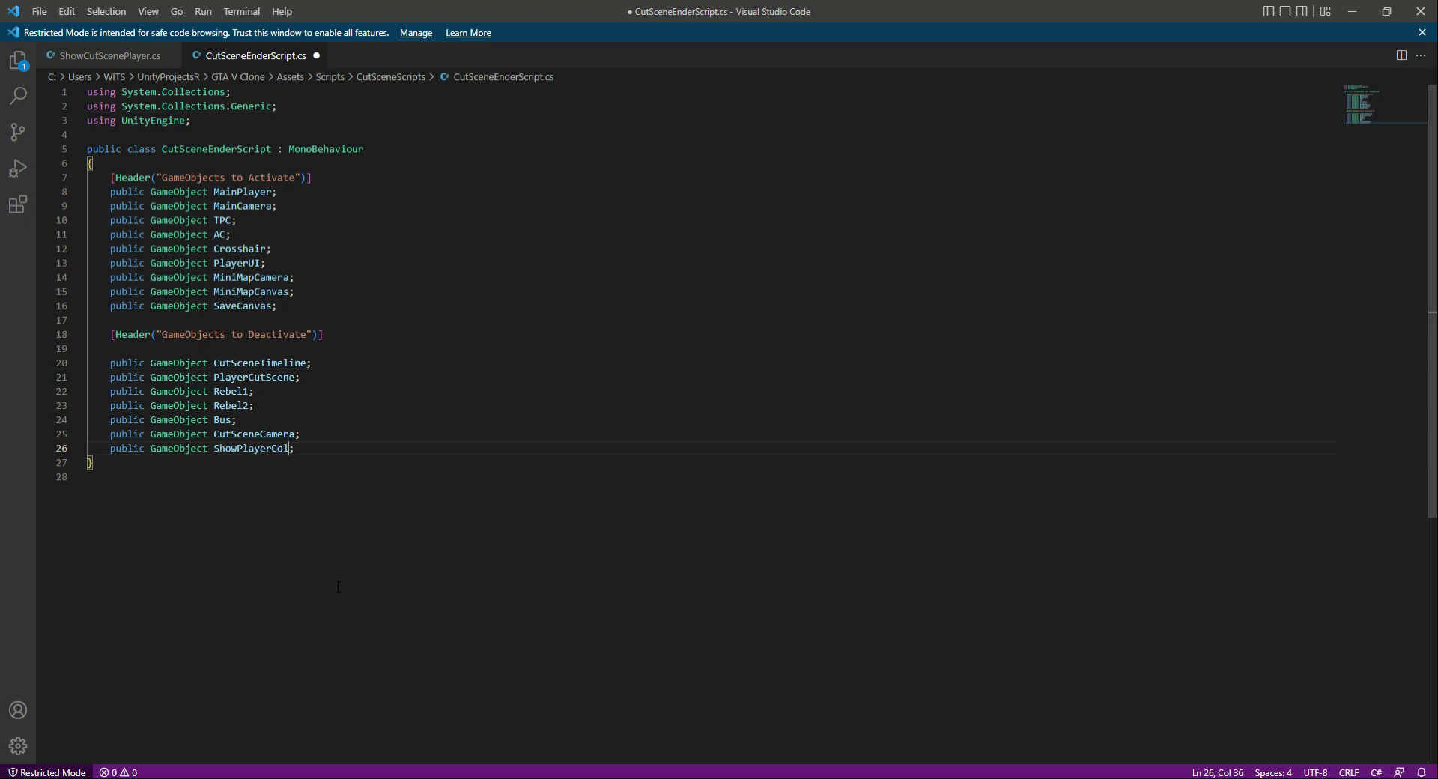
key("Return")
key("ctrl+v")
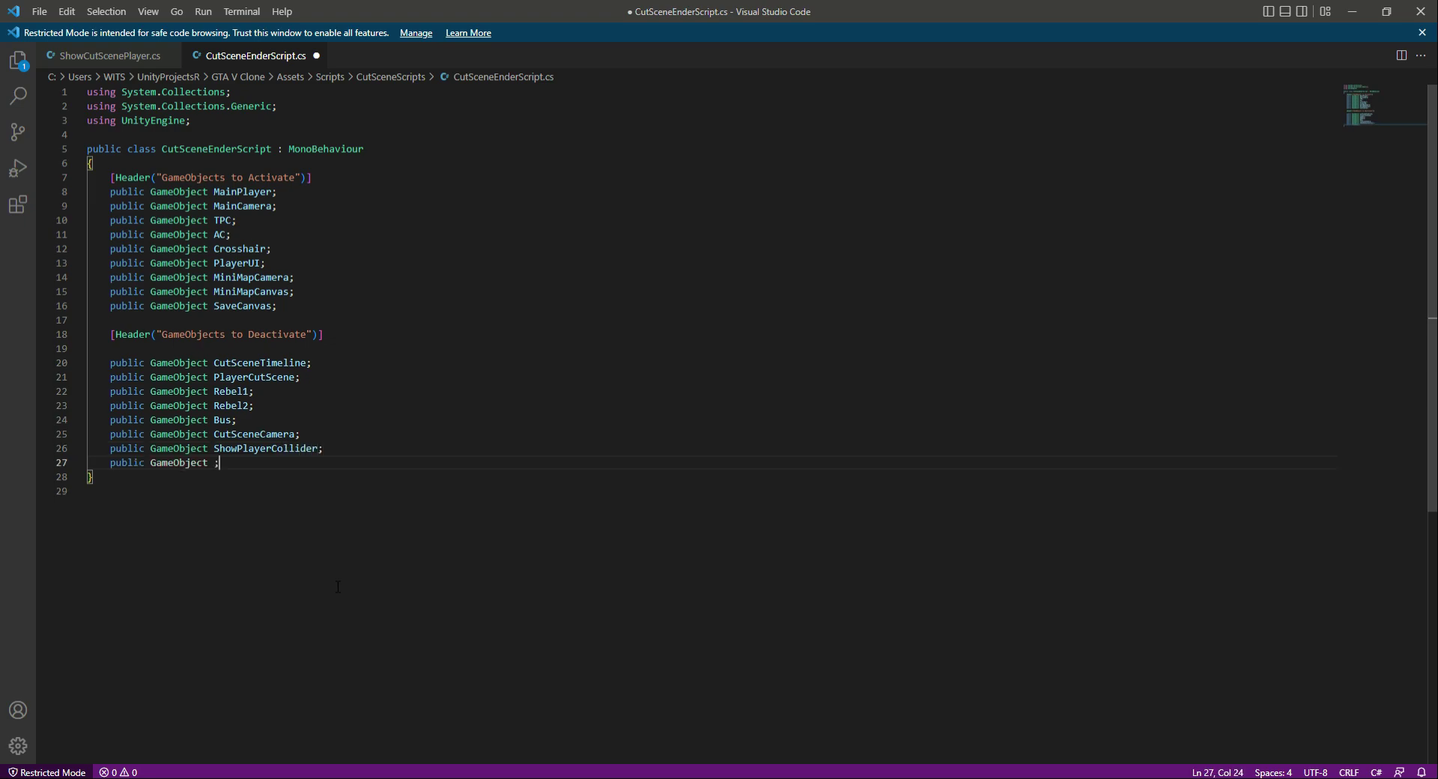
type("Cutscen")
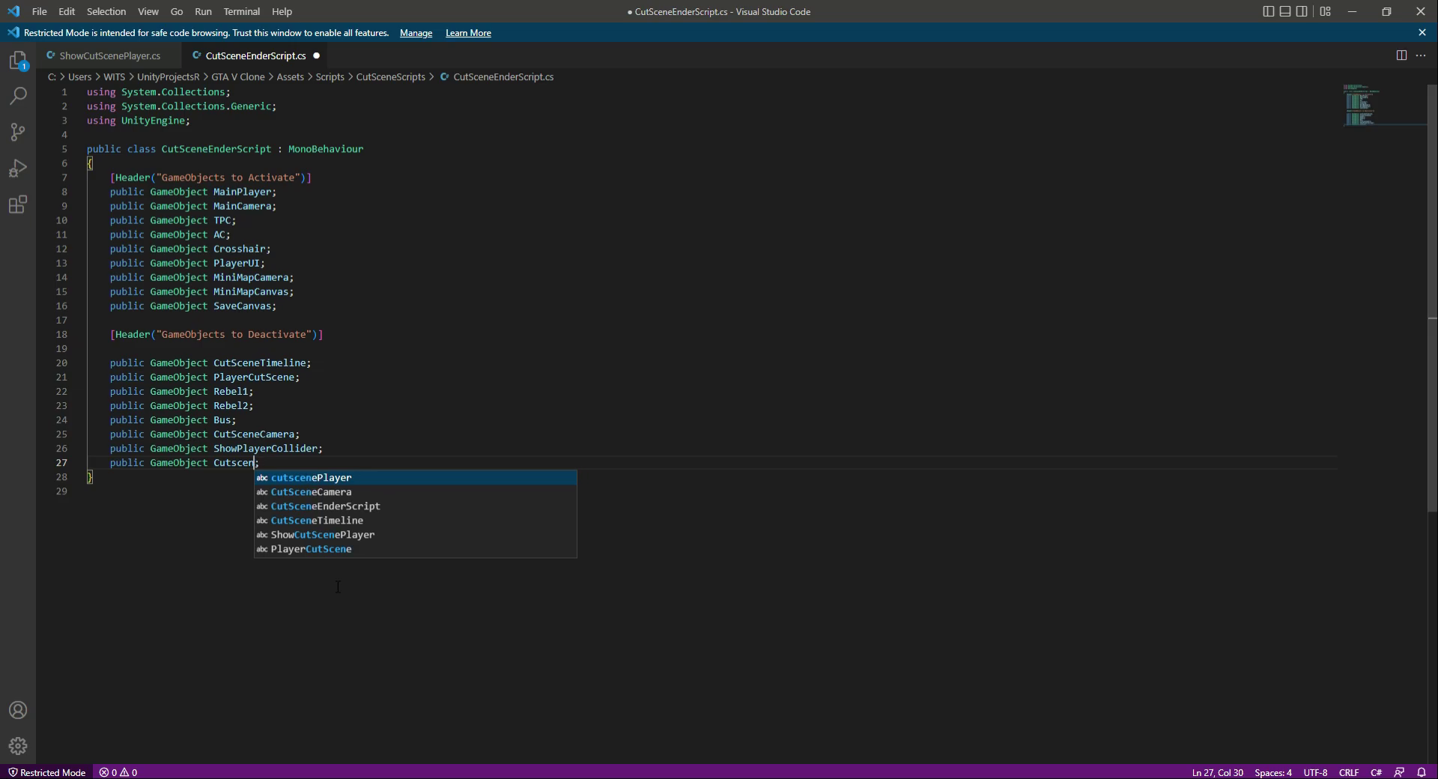
type("eEnderCol")
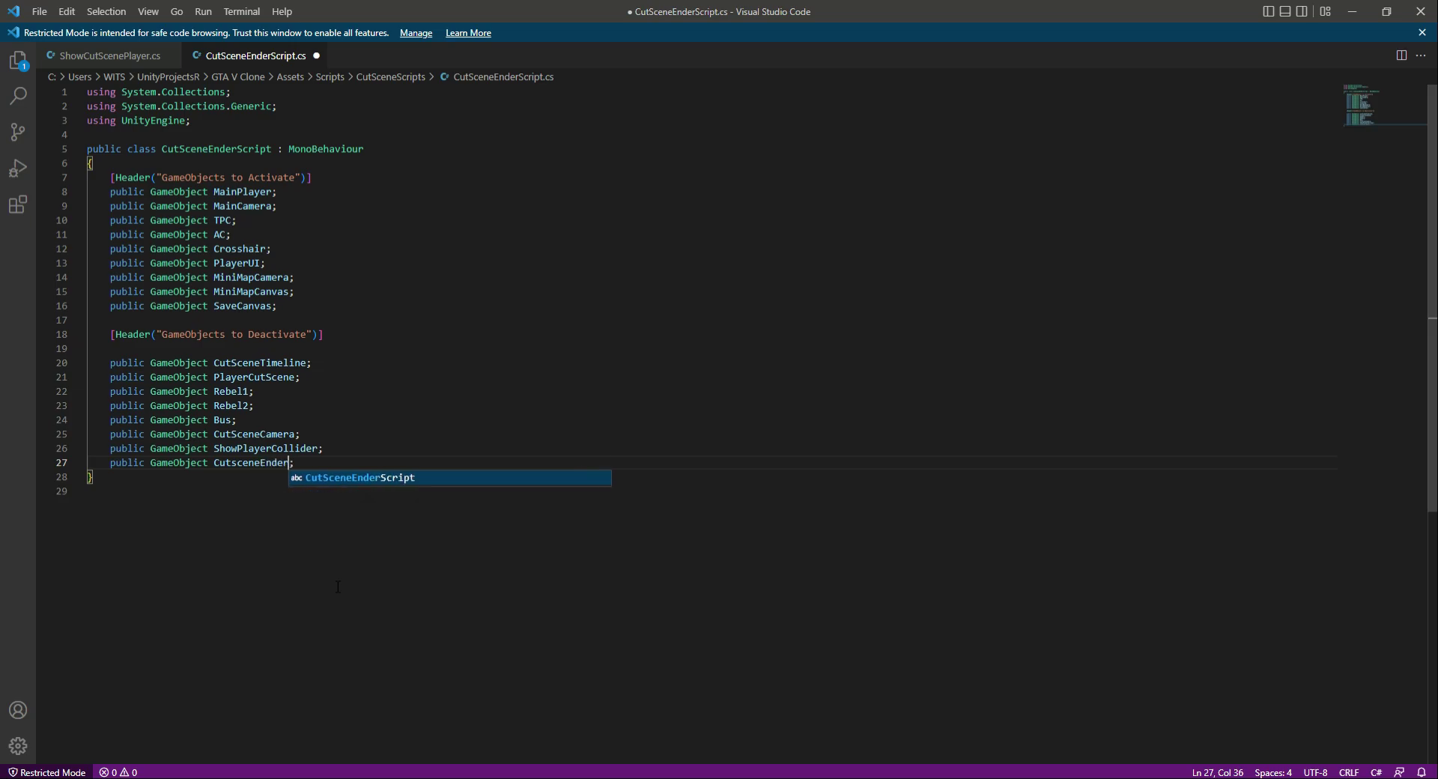
type("lider")
key("ctrl+s")
left_click(390, 404)
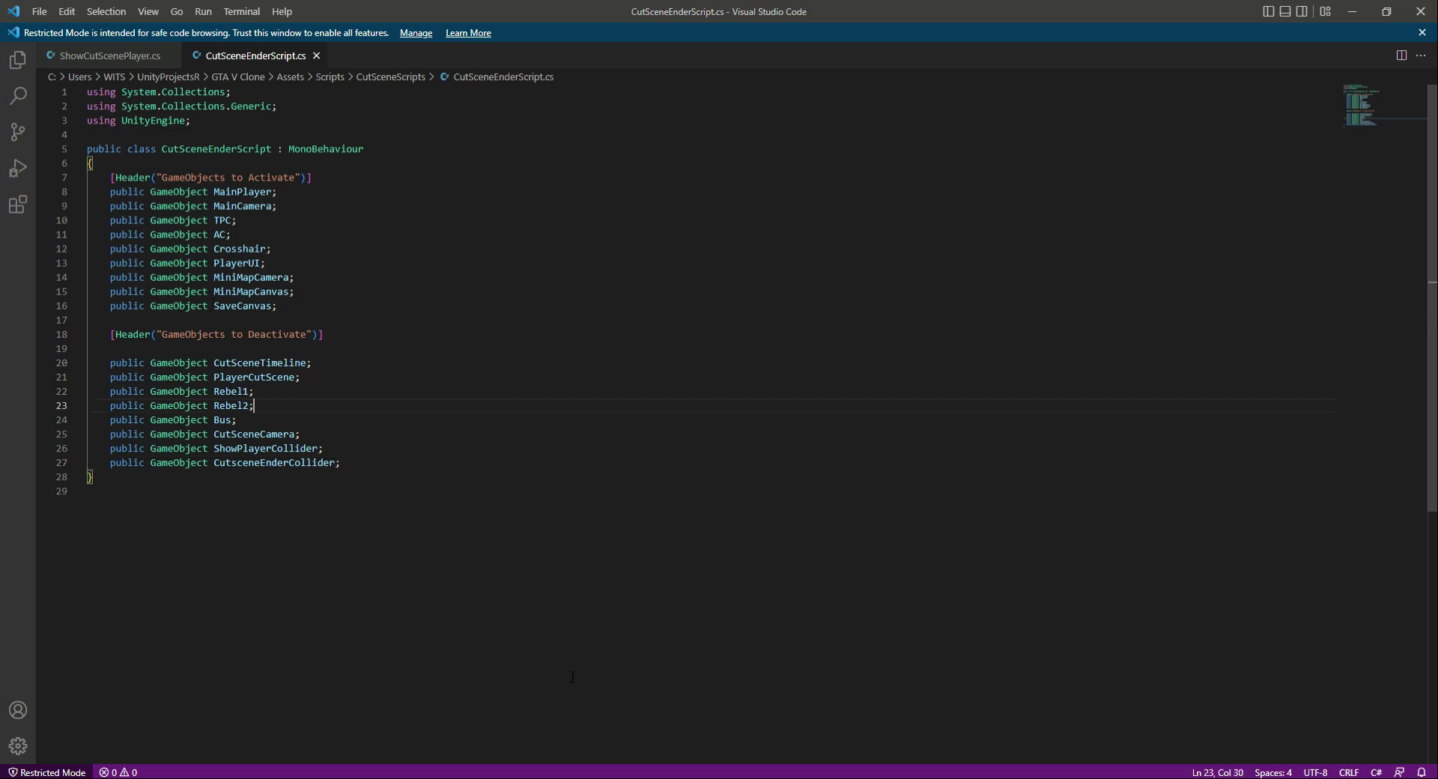
- In Unity, assign Player, Camera, ThirdPersonCineMachine, AimCineMachine and CrosshairCanvas to CutSceneEnder's Main Player, Main Camera, TPC, AC and Crosshair fields
key("alt+Tab")
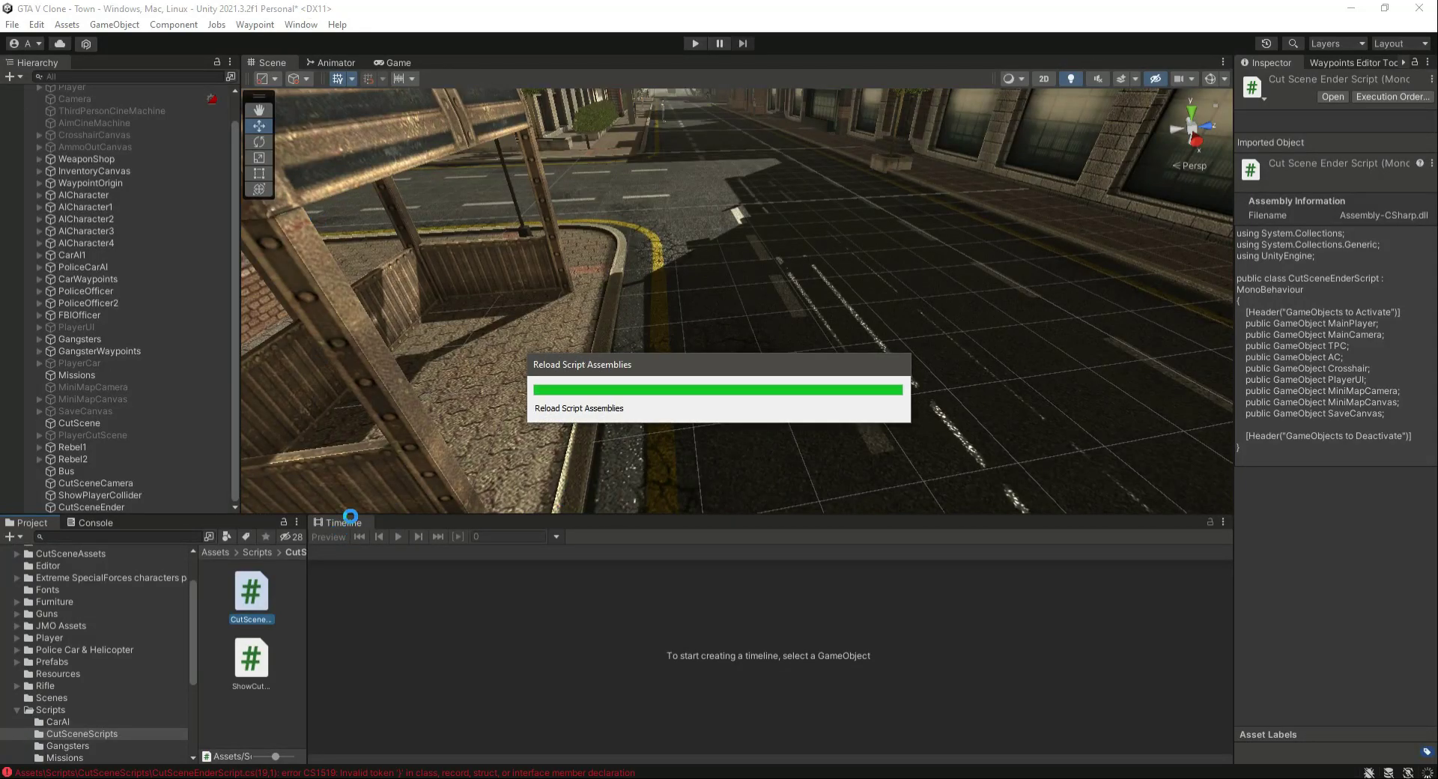
left_click(91, 507)
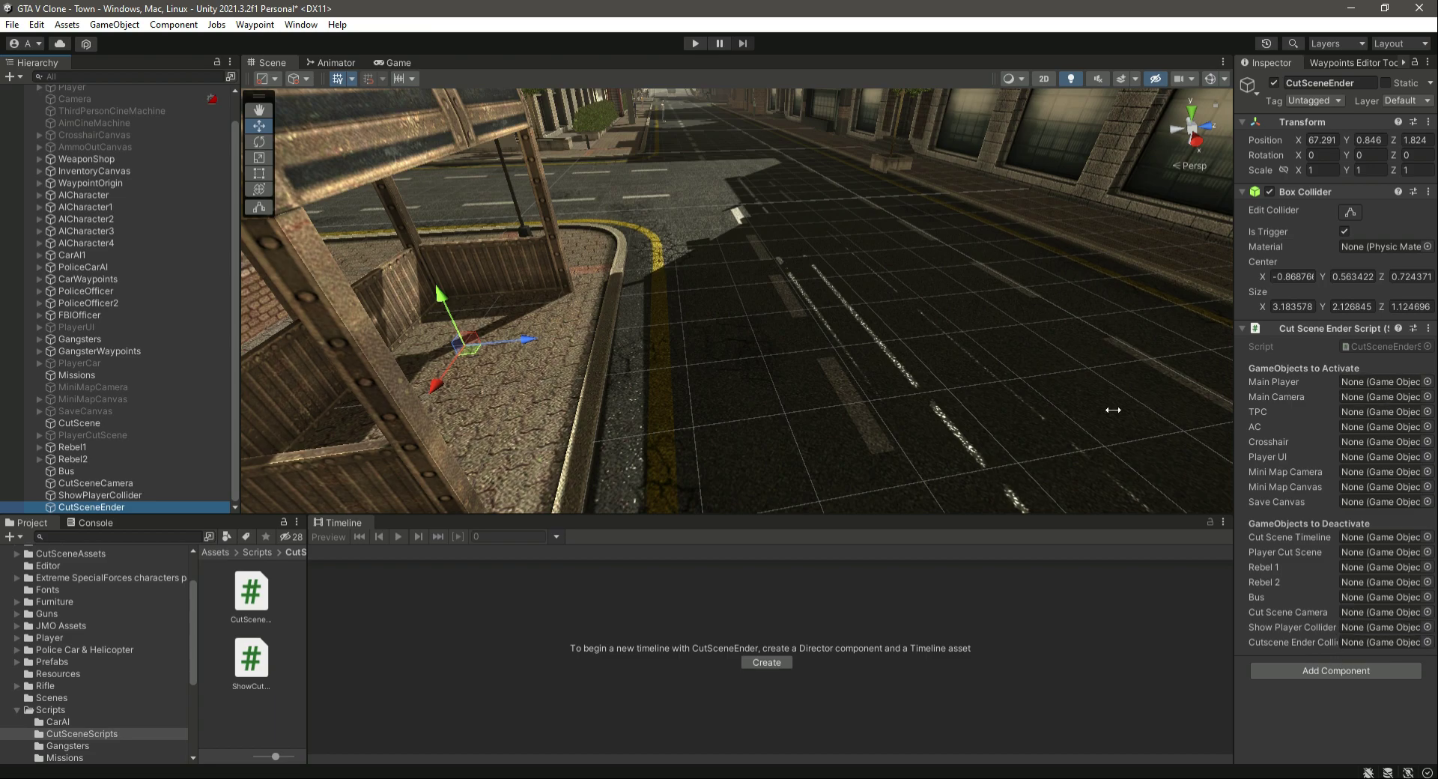
scroll(80, 339, "up", 2)
left_click_drag(78, 116, 1372, 381)
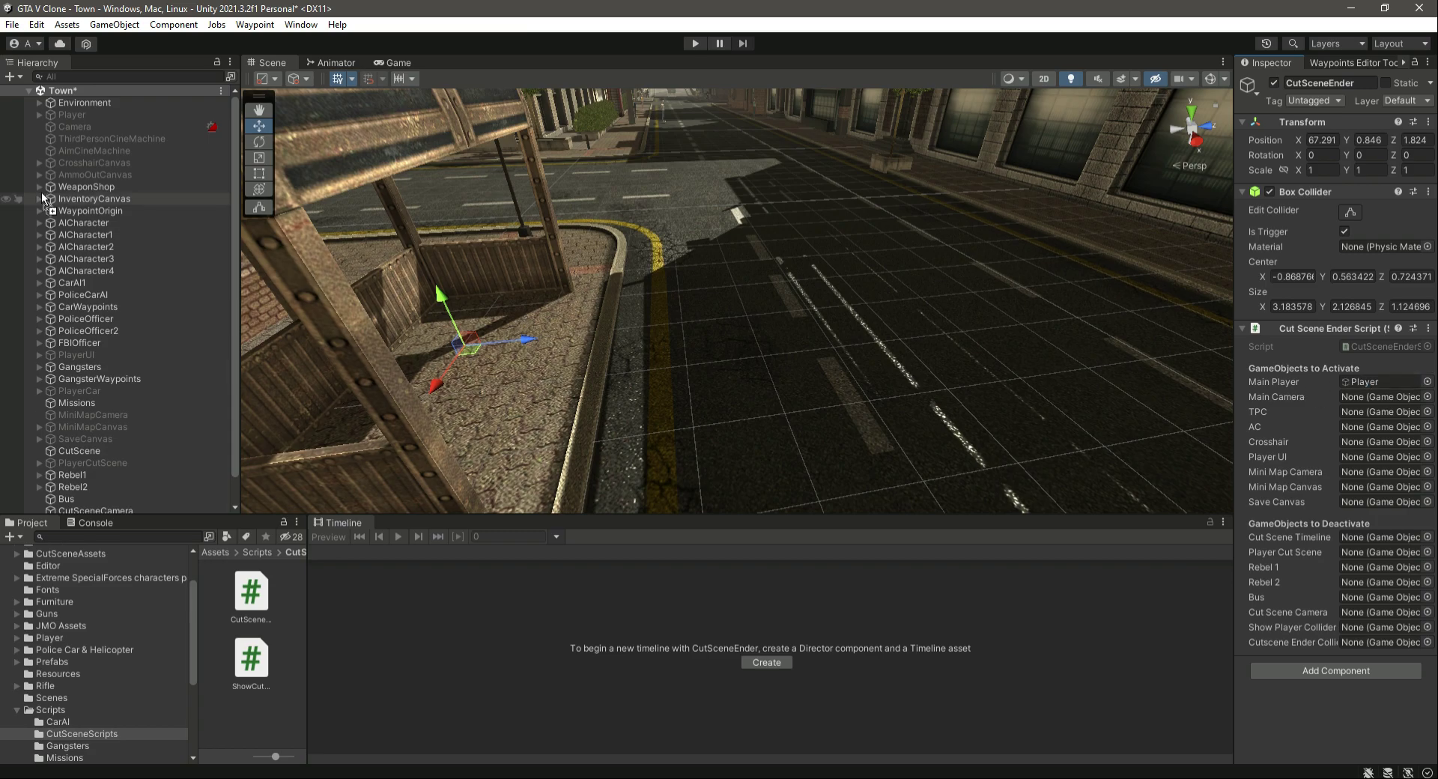
left_click_drag(78, 128, 1368, 397)
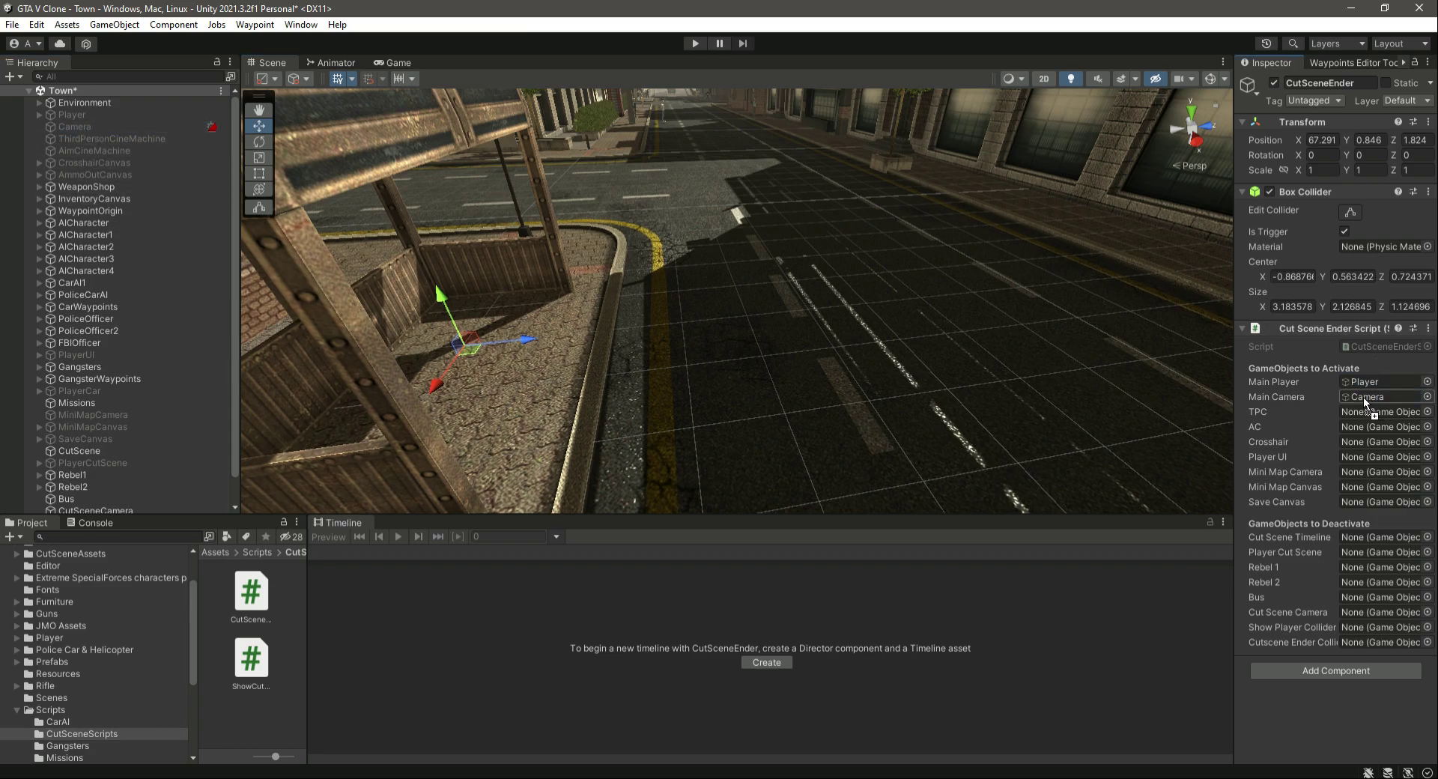
left_click_drag(84, 141, 1355, 413)
left_click_drag(91, 149, 1364, 427)
left_click_drag(75, 162, 1377, 443)
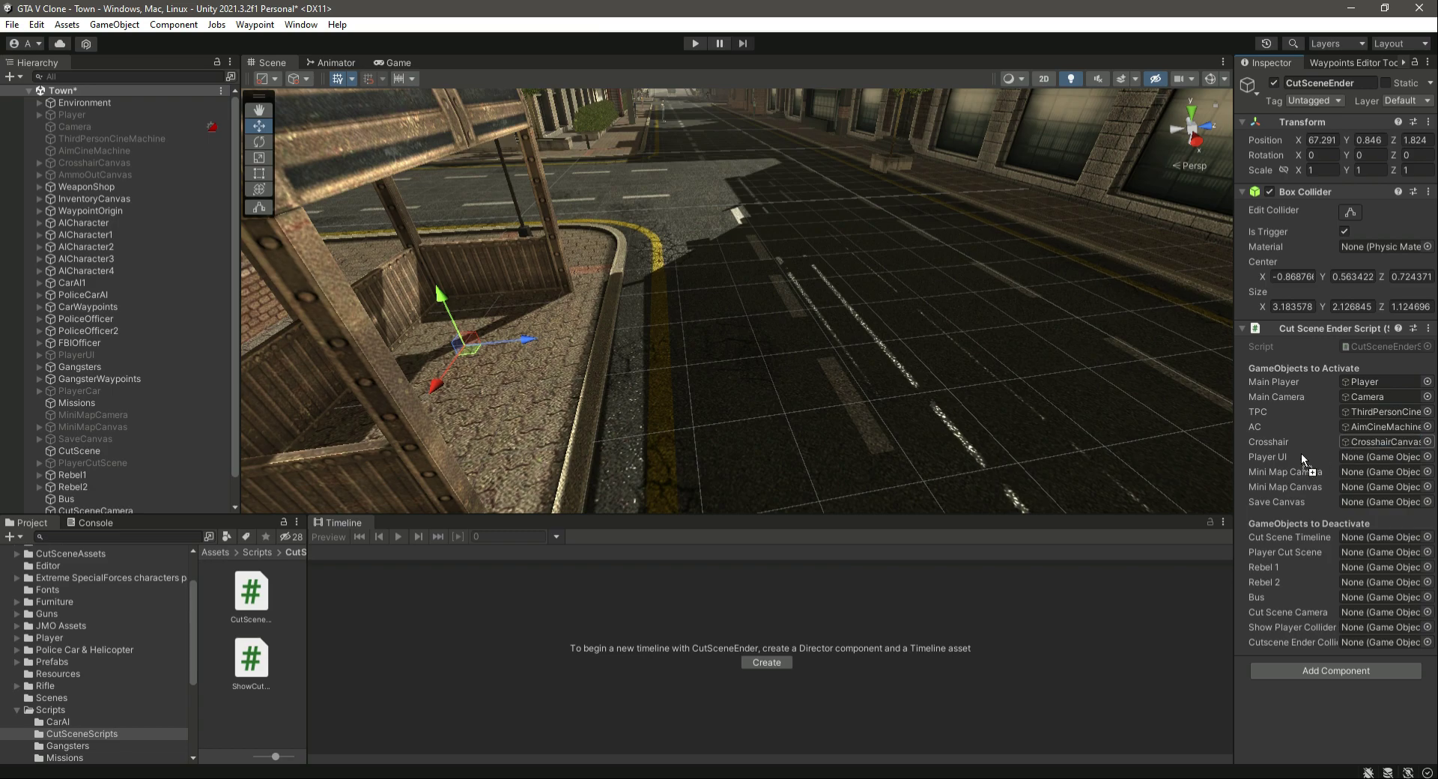
- Assign PlayerUI, MiniMapCamera, MiniMapCanvas and SaveCanvas to the matching "GameObjects to Activate" fields of CutSceneEnder's script
left_click_drag(87, 355, 1352, 458)
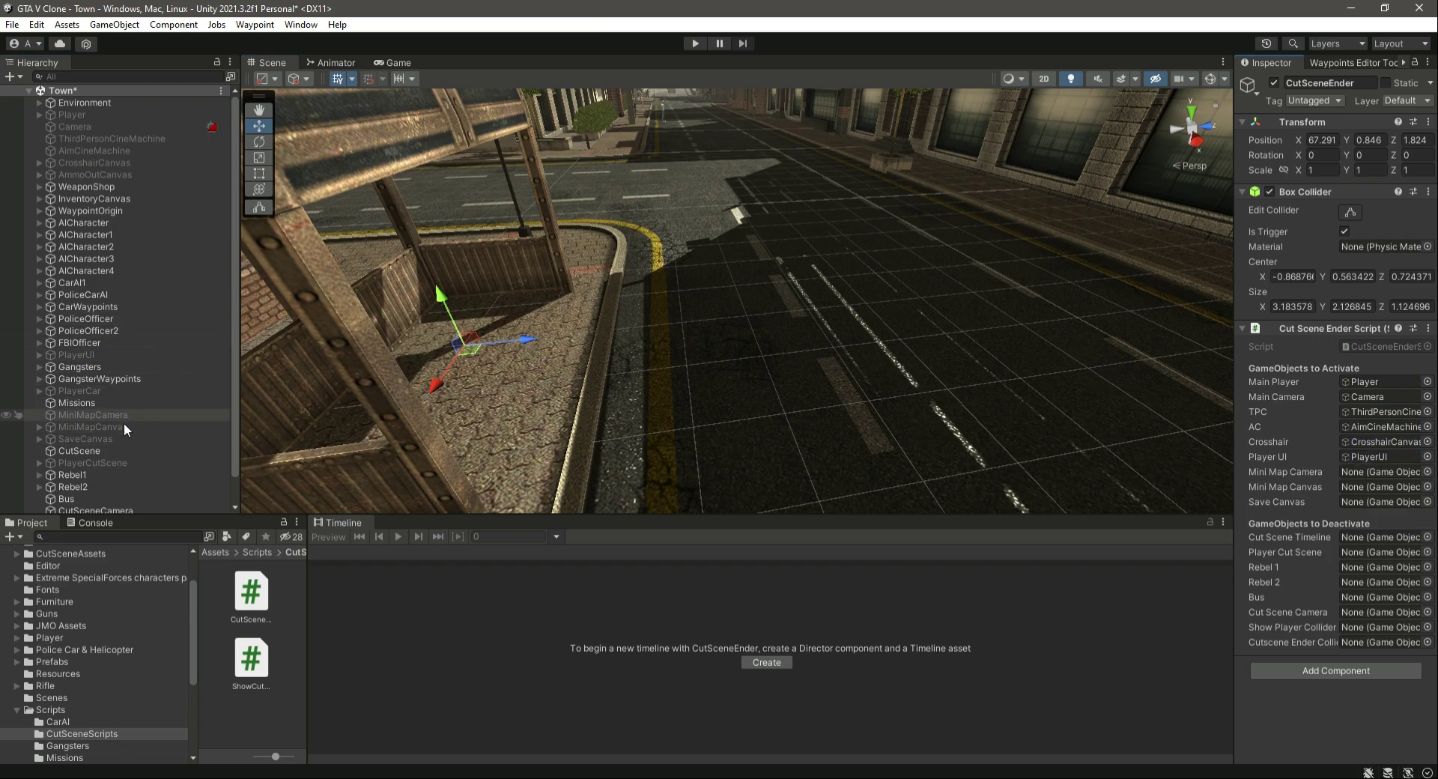
left_click_drag(95, 412, 1378, 472)
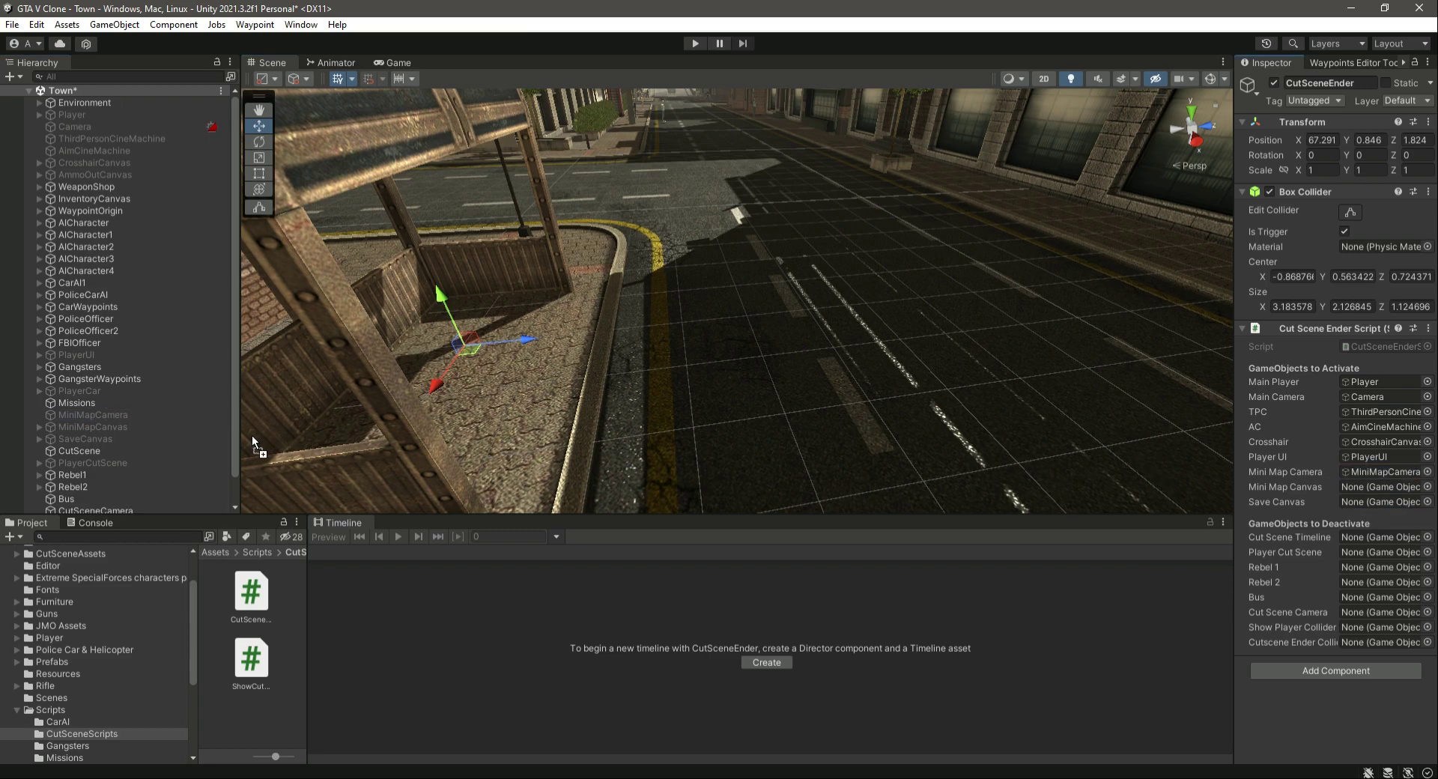
left_click_drag(95, 427, 1382, 488)
left_click_drag(77, 442, 1384, 499)
- Assign CutScene to the Cut Scene Timeline field, and PlayerCutScene, Rebel1, Rebel2 and Bus to their matching "GameObjects to Deactivate" fields
scroll(144, 383, "down", 2)
left_click_drag(89, 507, 1369, 544)
left_click_drag(89, 433, 1375, 551)
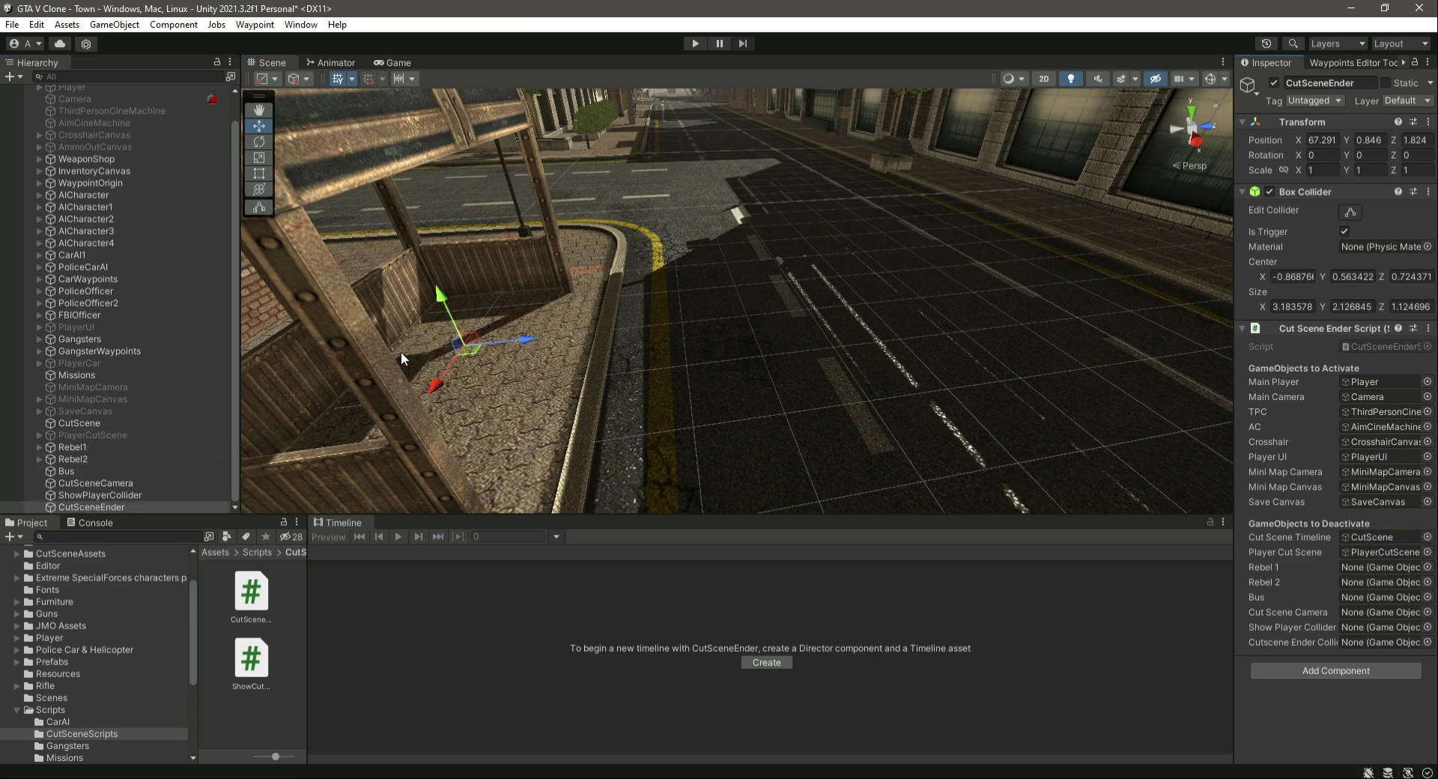
left_click_drag(75, 447, 1371, 569)
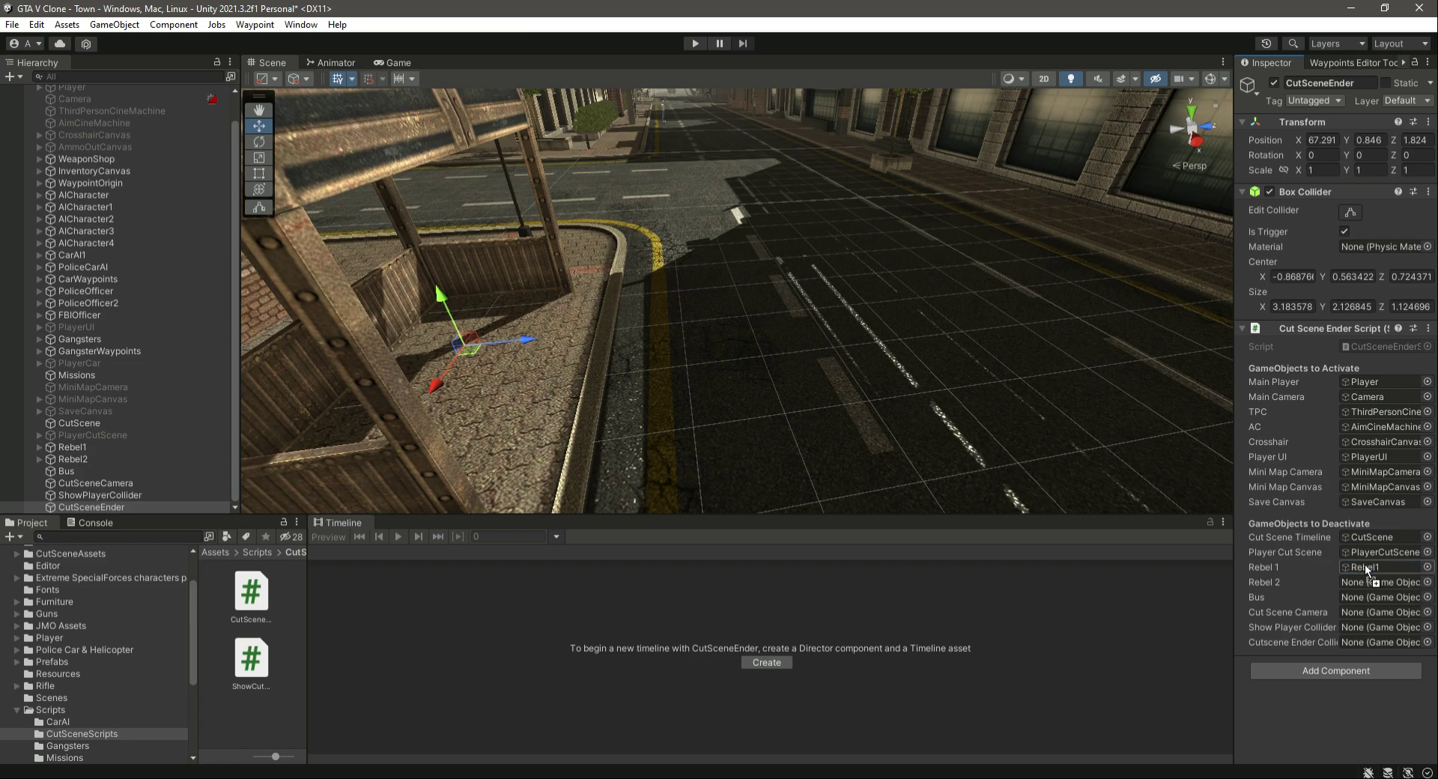
left_click_drag(70, 460, 1371, 583)
left_click_drag(73, 470, 1371, 597)
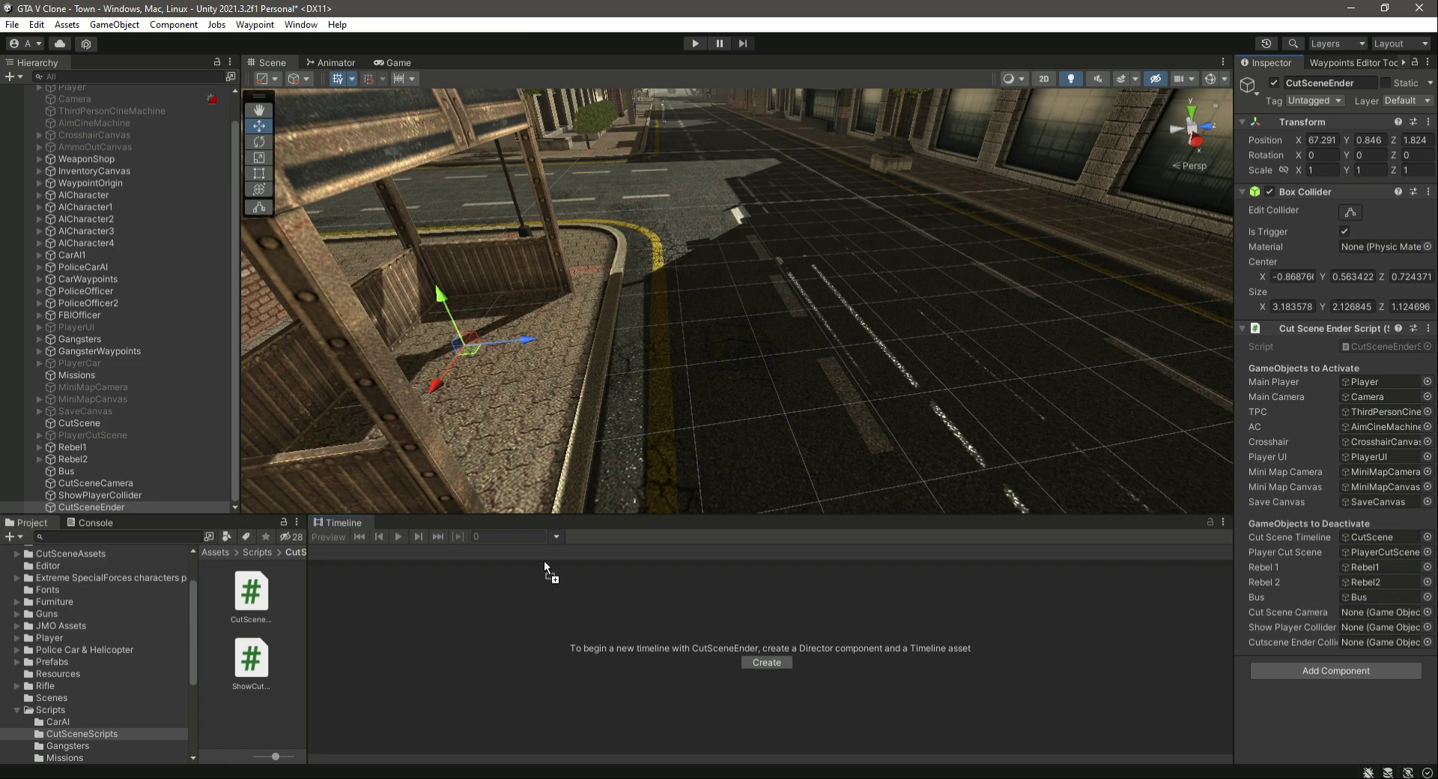
- Assign CutSceneCamera, ShowPlayerCollider and CutSceneEnder to the last three "GameObjects to Deactivate" fields and save the scene
left_click_drag(97, 482, 1370, 613)
left_click_drag(93, 494, 1352, 631)
left_click_drag(81, 506, 1370, 642)
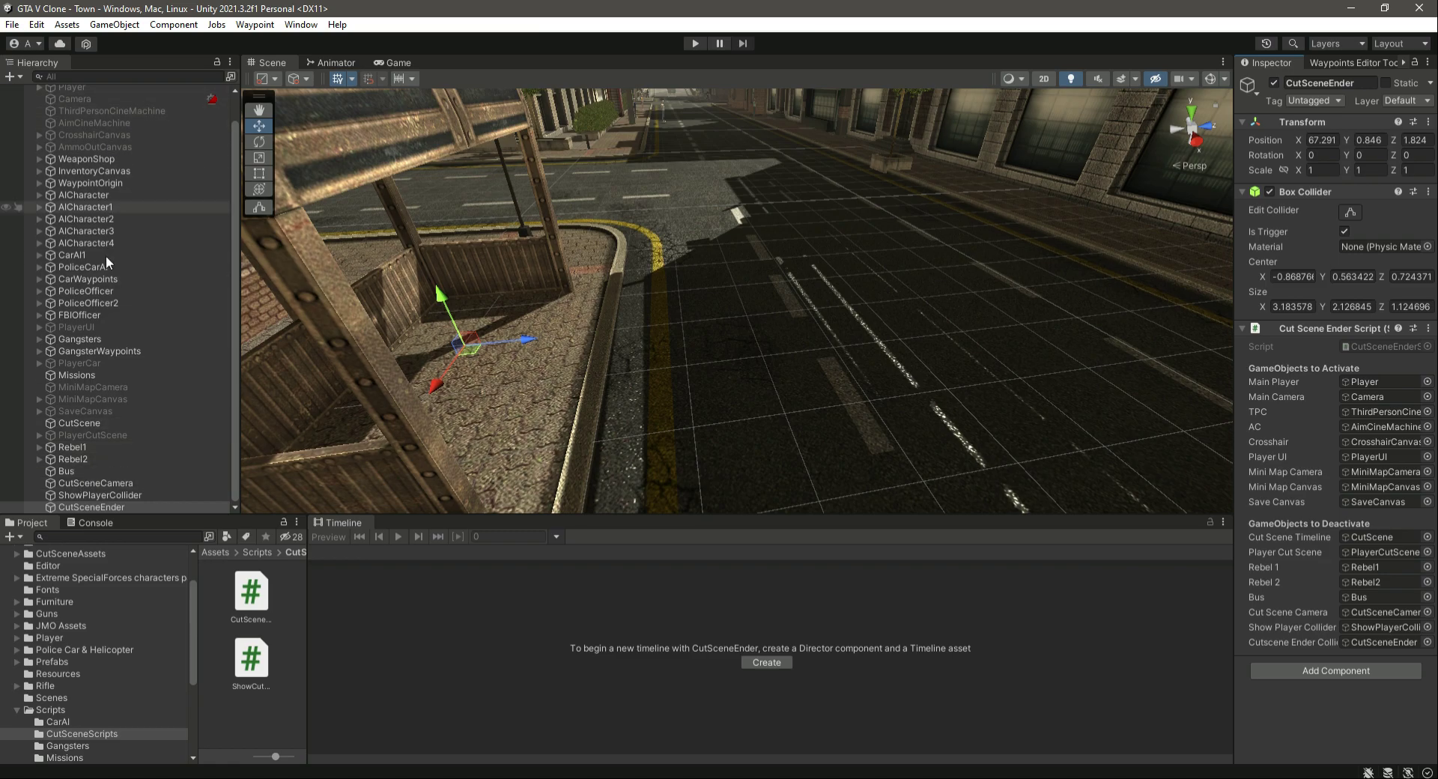
- Examine the CutSceneEnder's box collider around the bus stop shelter in collider editing mode
scroll(112, 280, "up", 2)
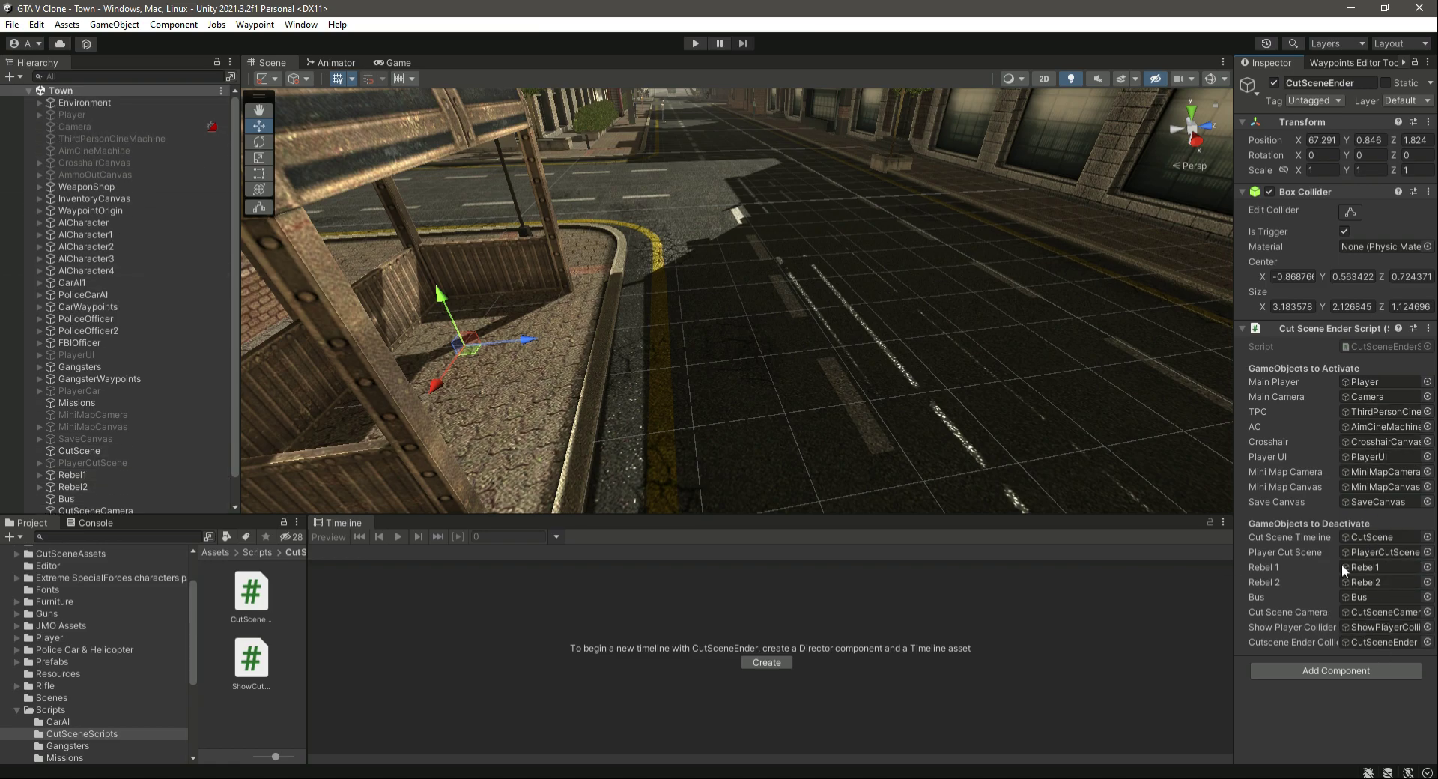
scroll(154, 331, "down", 1)
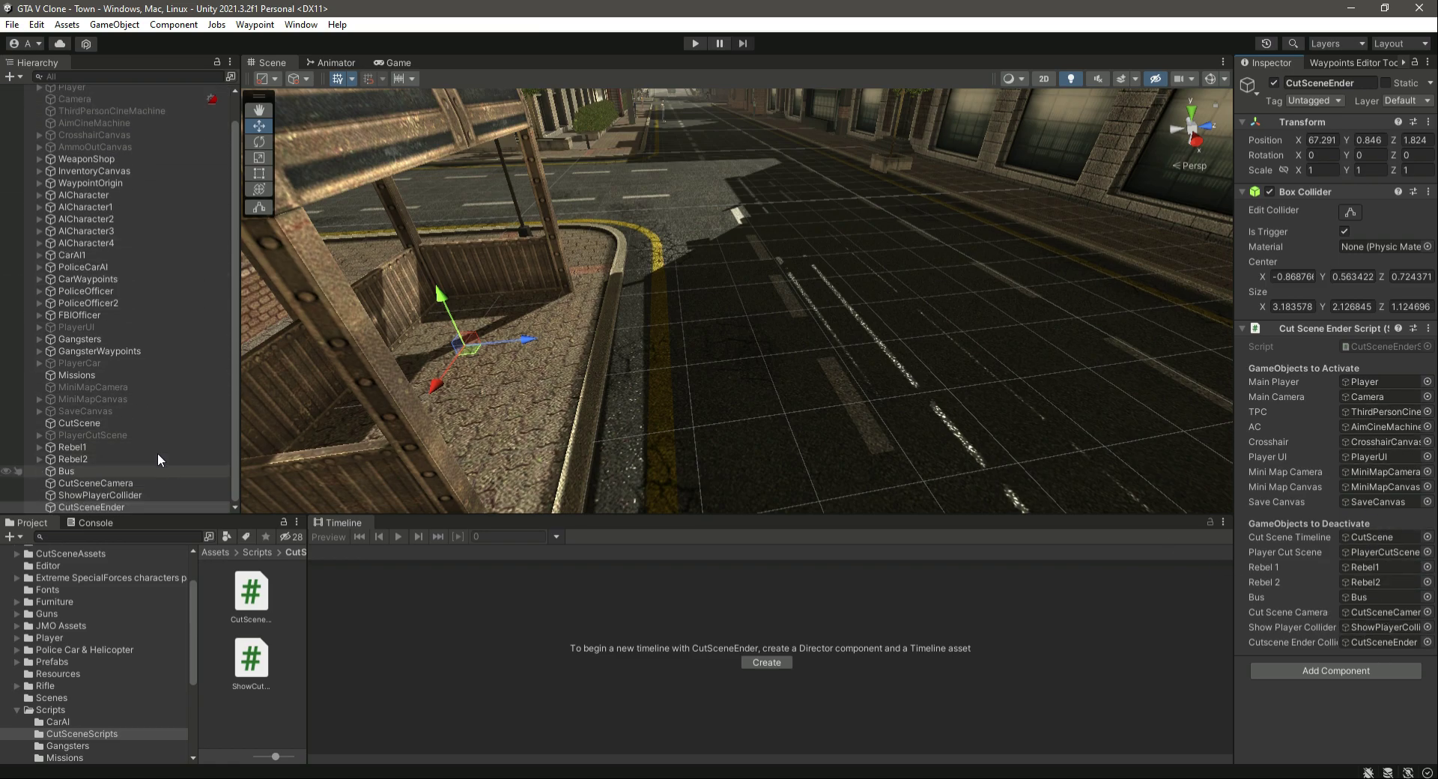
left_click(106, 483)
right_click_drag(708, 357, 397, 364)
right_click_drag(947, 360, 783, 364)
key("s")
key("d")
left_click(132, 507)
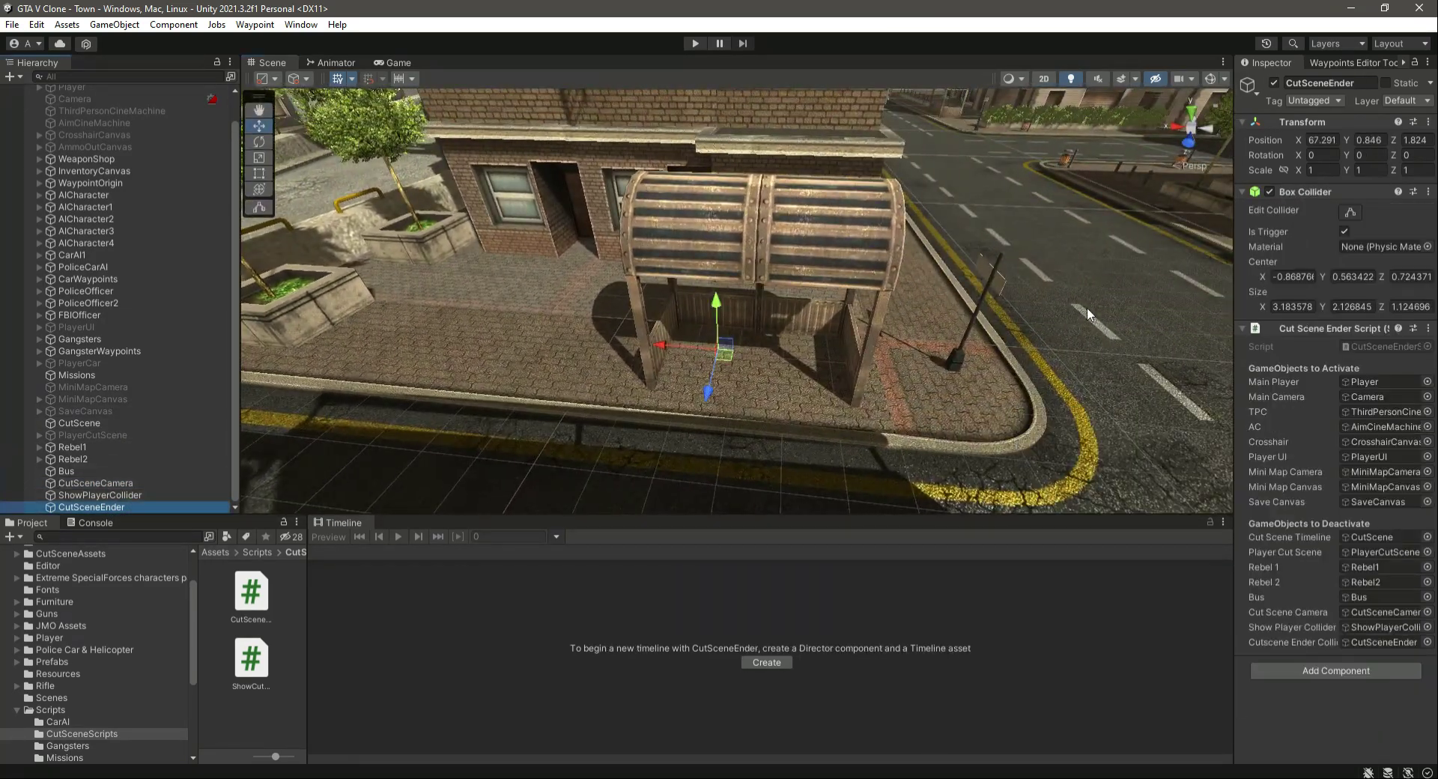
left_click(1352, 213)
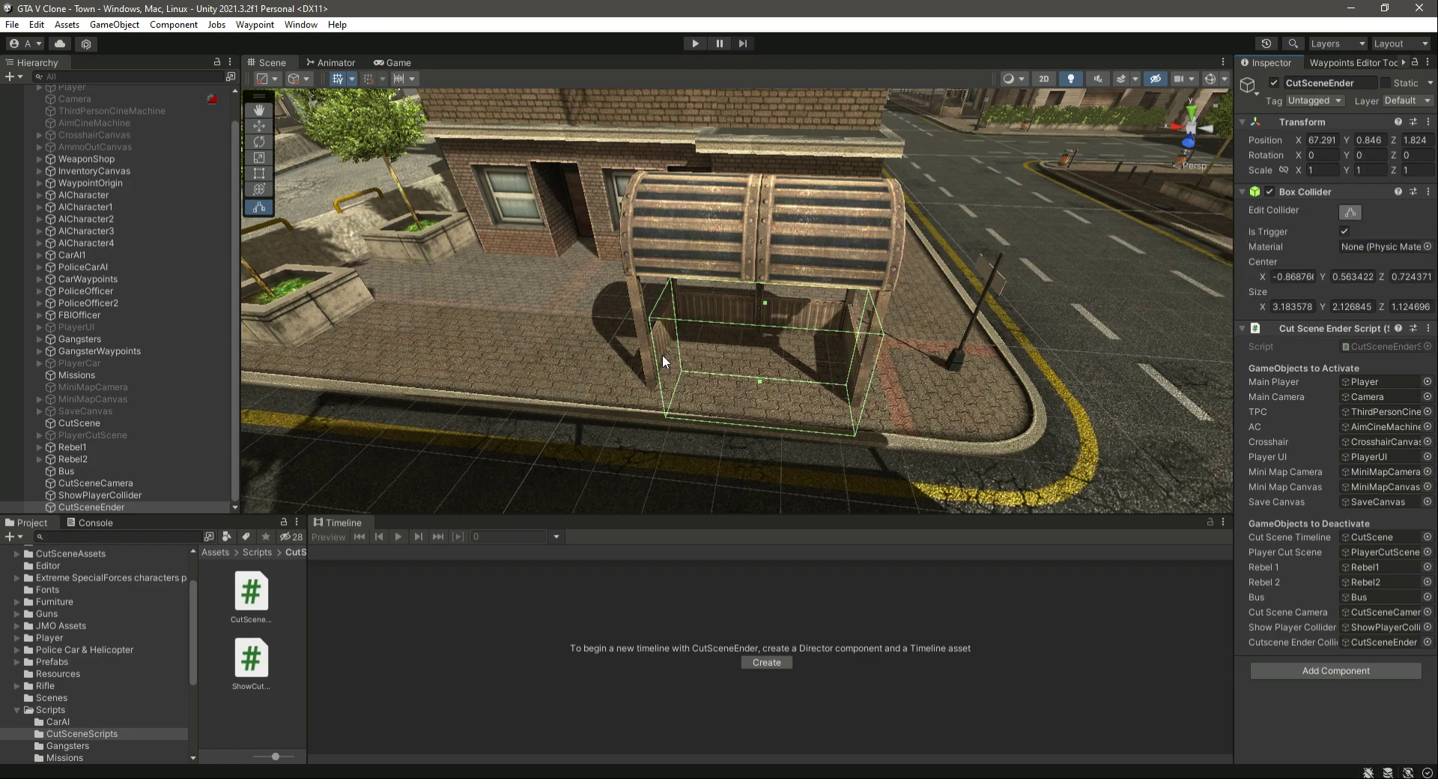
- Starting from CutSceneCamera's tag options, create a new tag named CutSceneCamera and save it
left_click(108, 483)
right_click_drag(846, 336, 584, 353)
right_click_drag(644, 410, 1311, 319)
left_click(1311, 100)
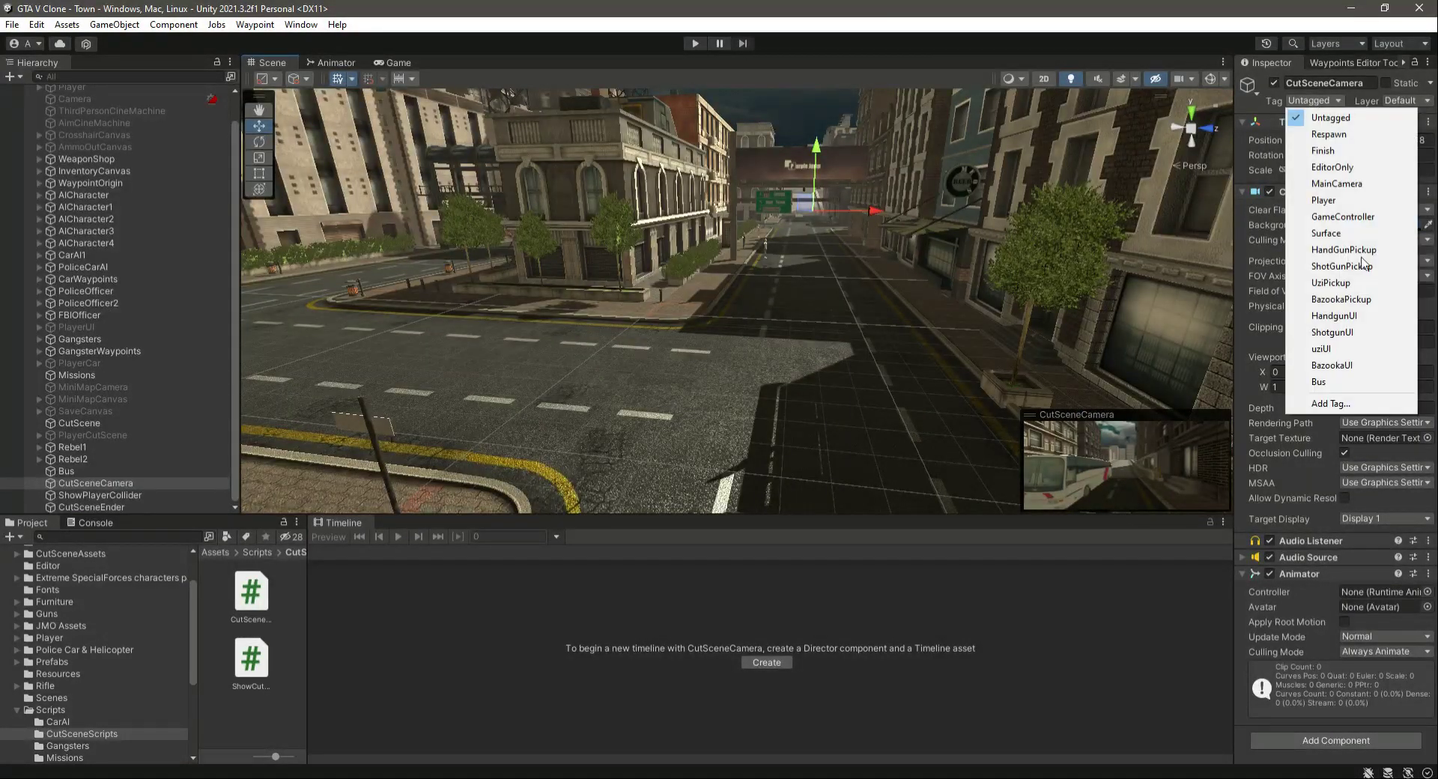
left_click(1331, 404)
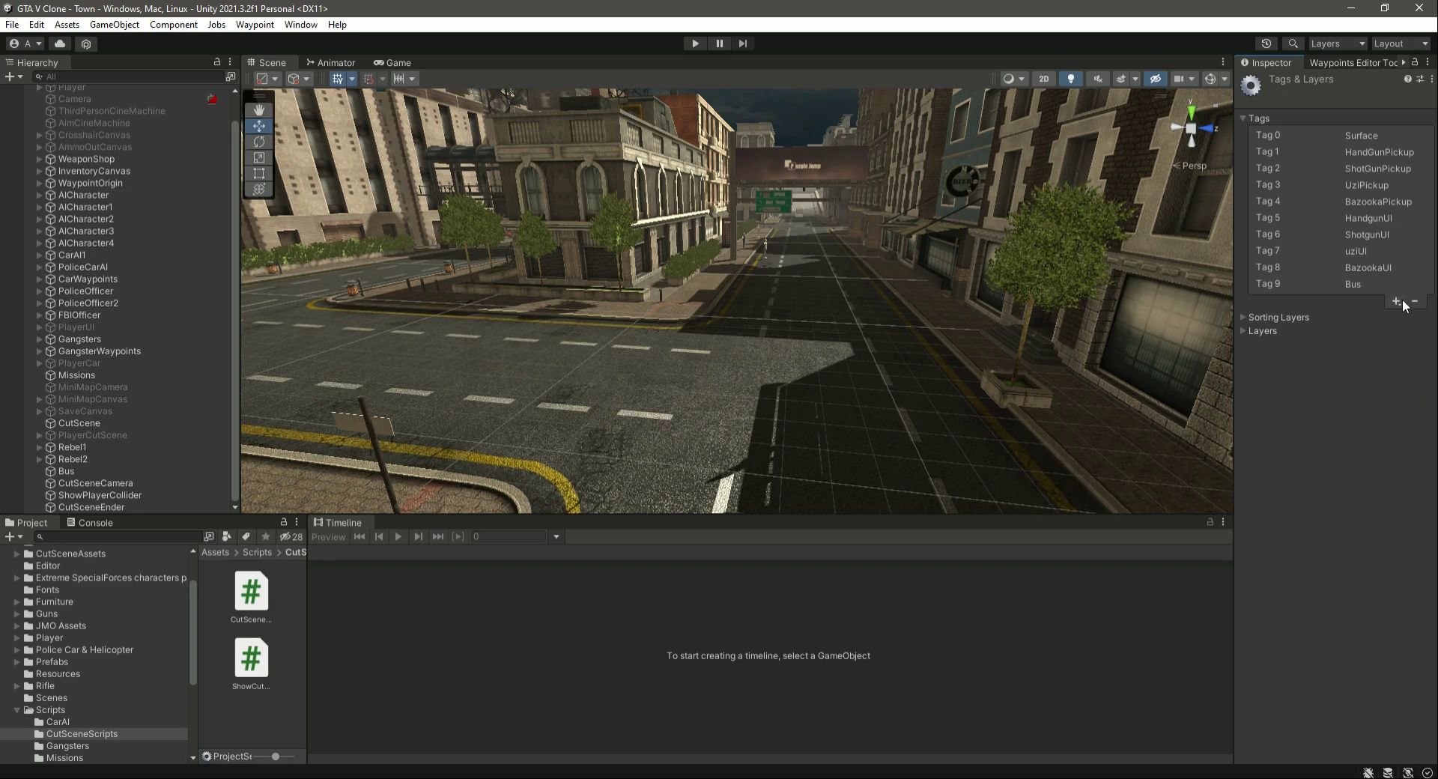
left_click(1396, 300)
type("Cut")
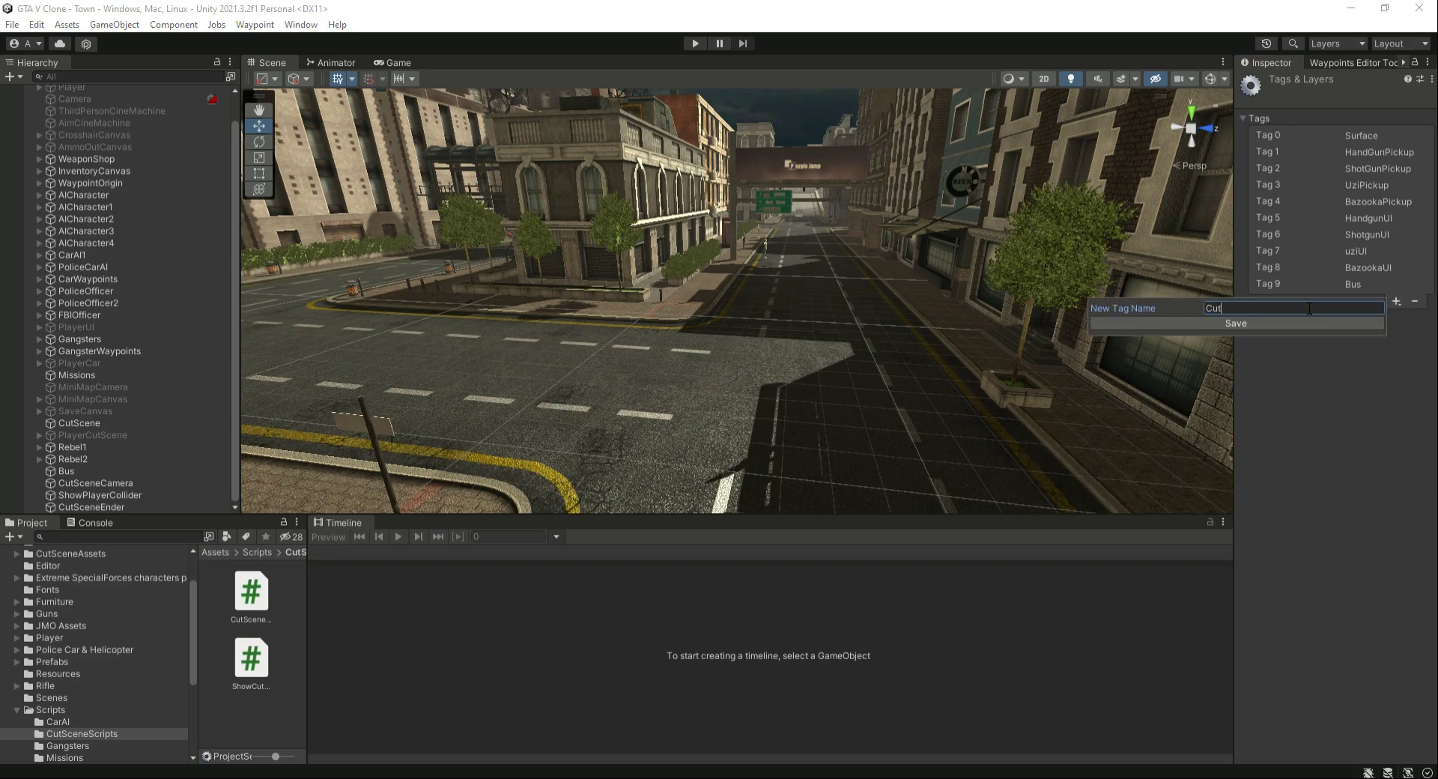
type("SceneCamera")
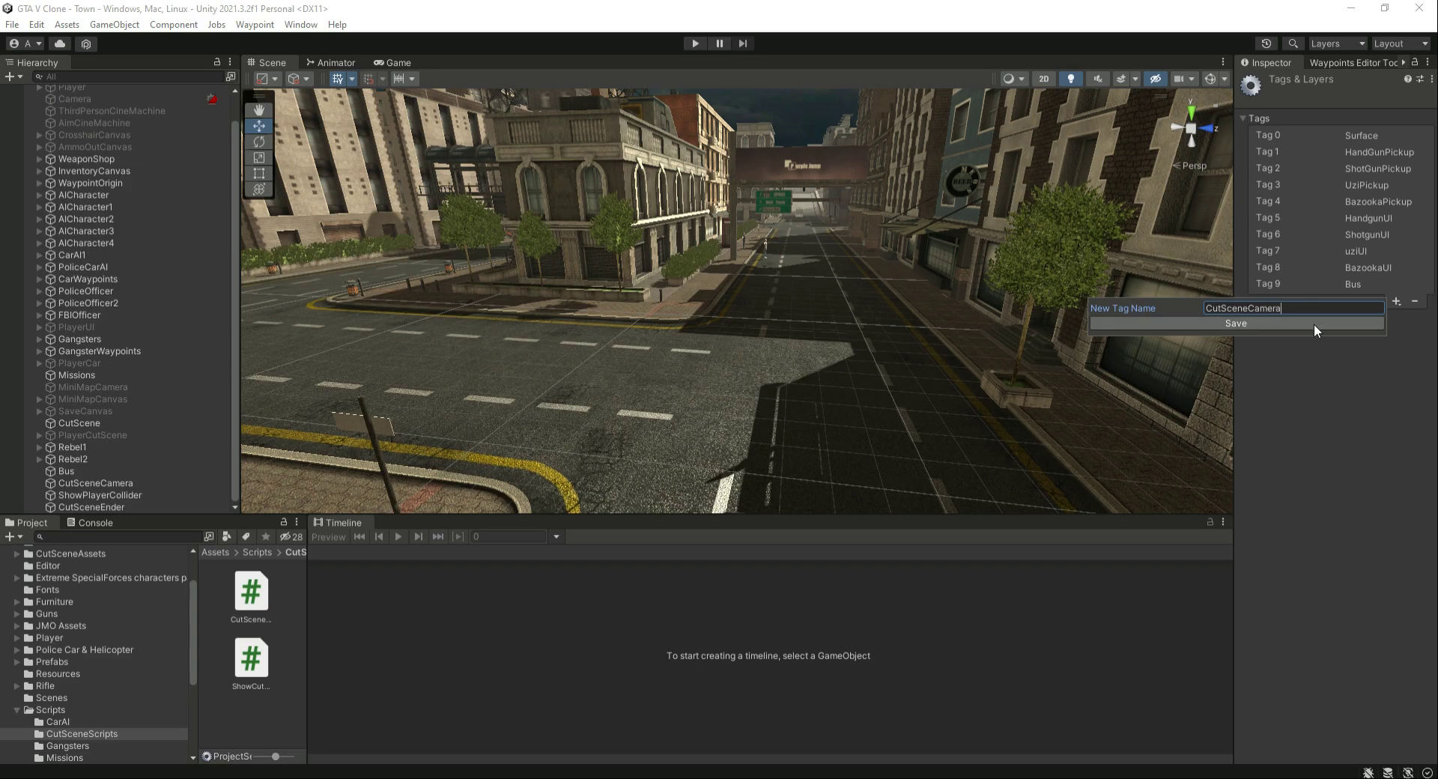
left_click(1314, 323)
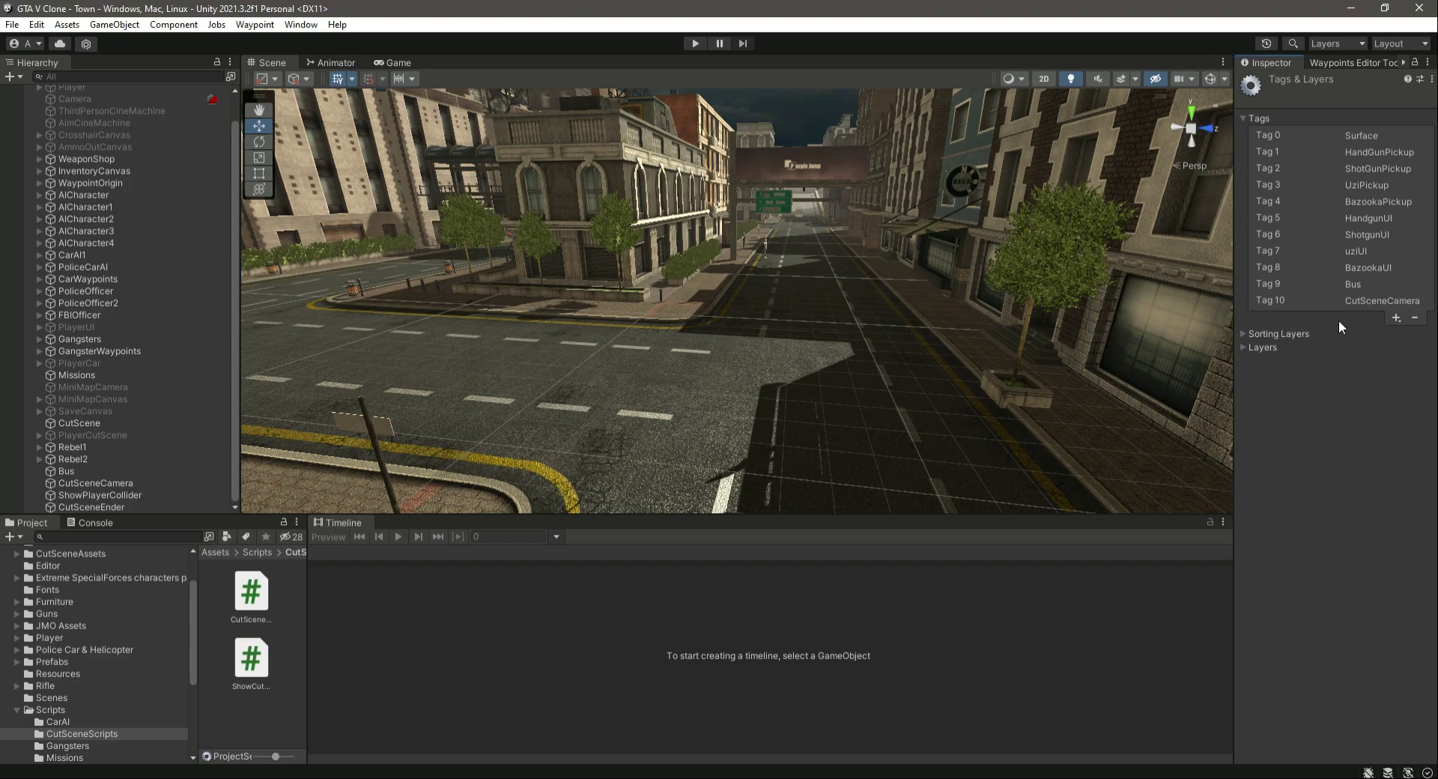
- Assign the CutSceneCamera tag to the CutSceneCamera object
left_click(115, 507)
left_click(124, 484)
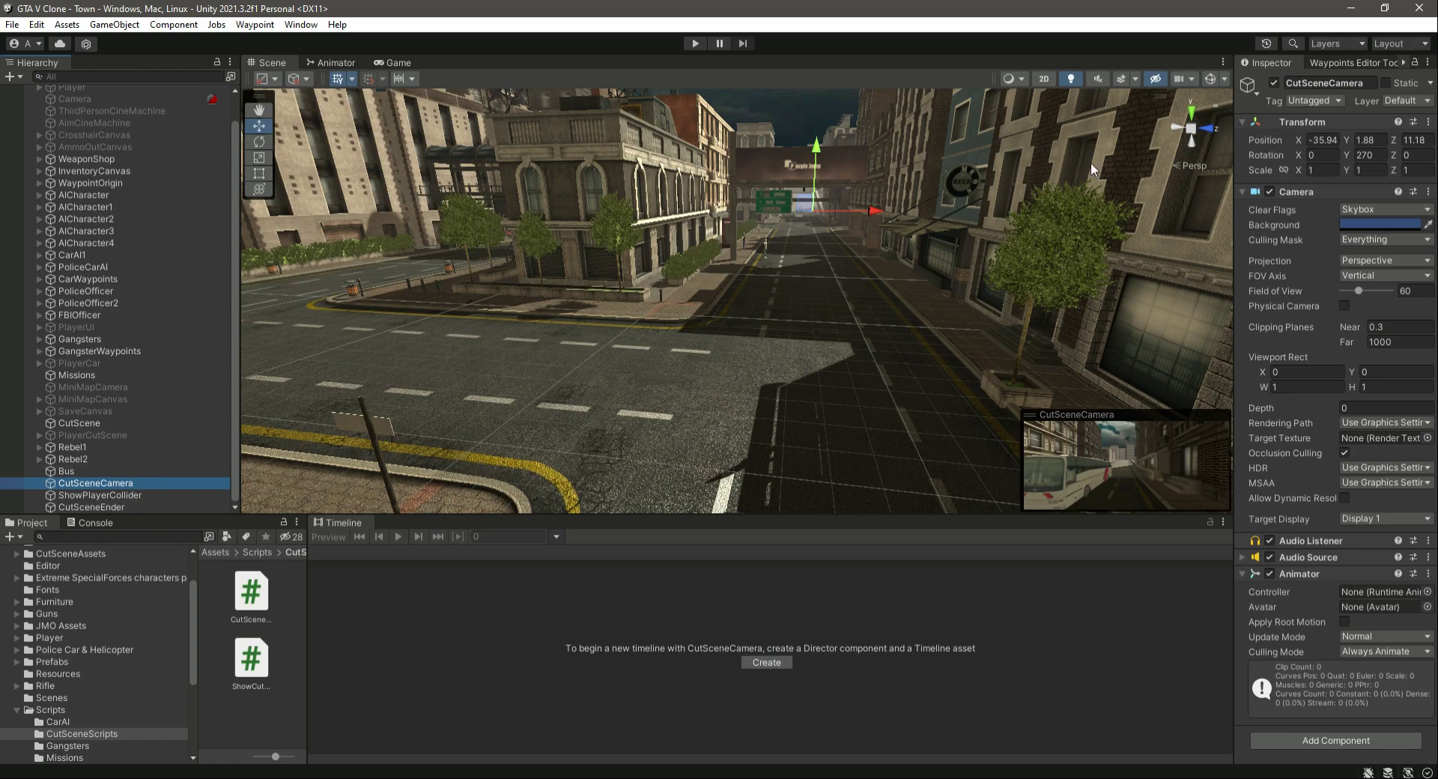
left_click(1297, 102)
left_click(1345, 399)
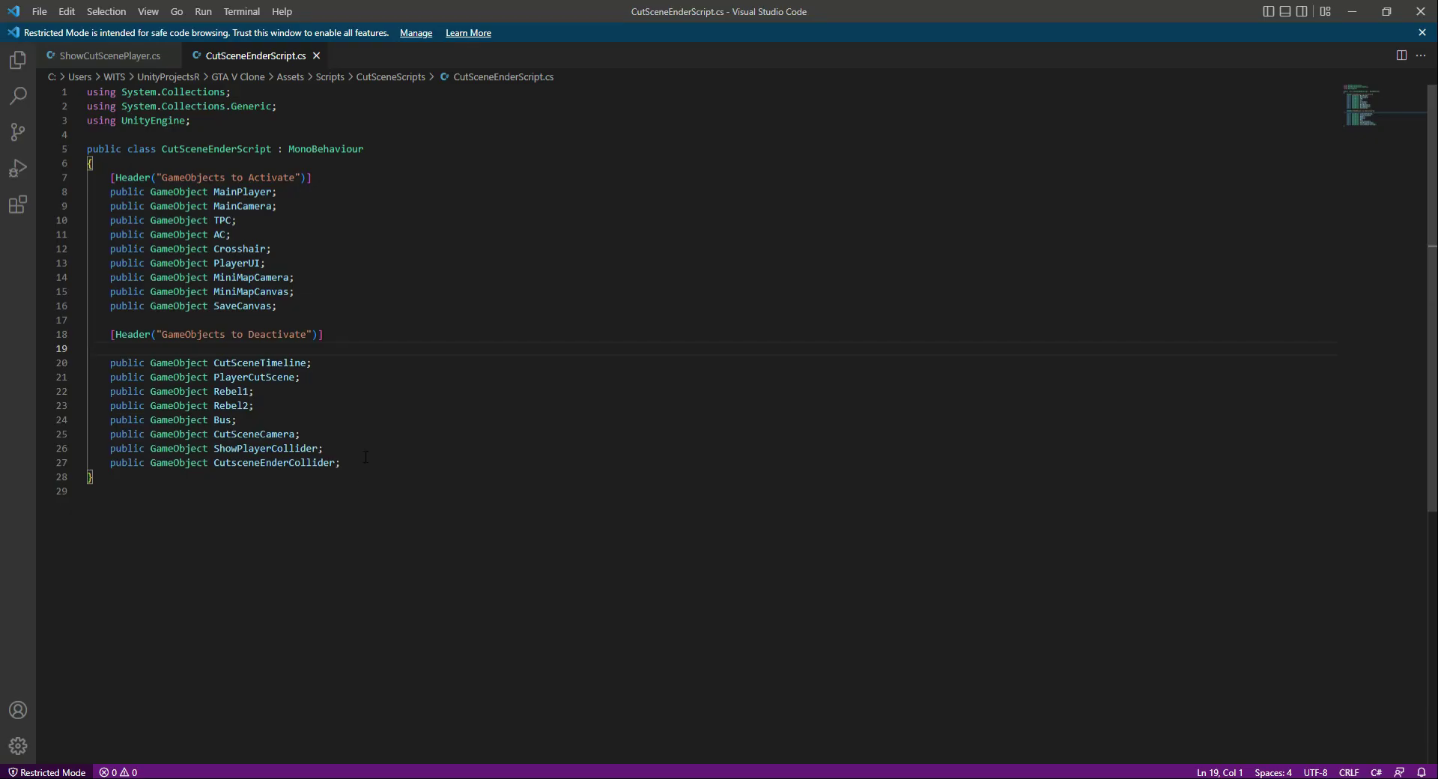
- Switch to Visual Studio Code and copy the OnTriggerEnter method from ShowCutScenePlayer.cs into CutSceneEnderScript.cs, below the CutsceneEnderCollider declaration
left_click(366, 459)
key("Return")
key("Return")
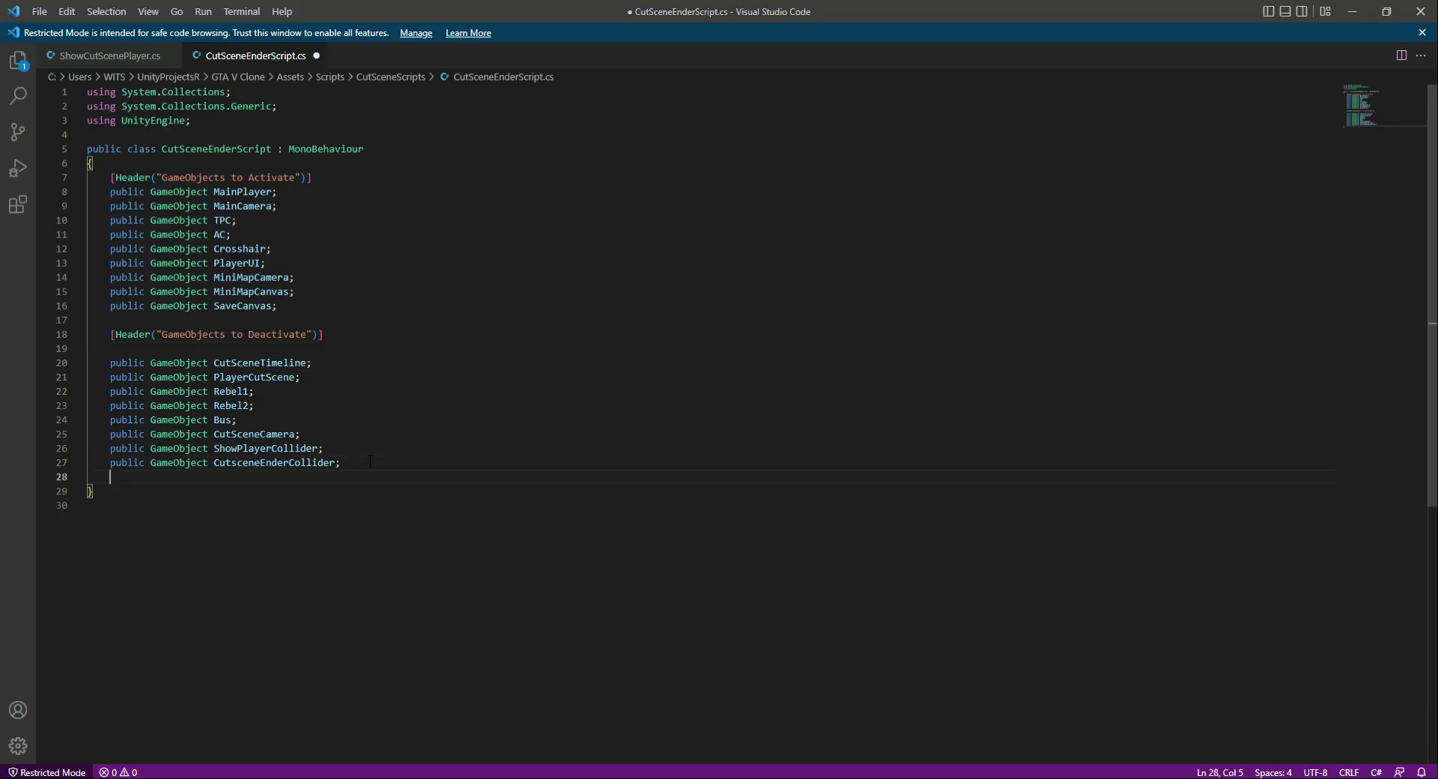
left_click(109, 55)
left_click(114, 219)
left_click_drag(105, 206, 152, 290)
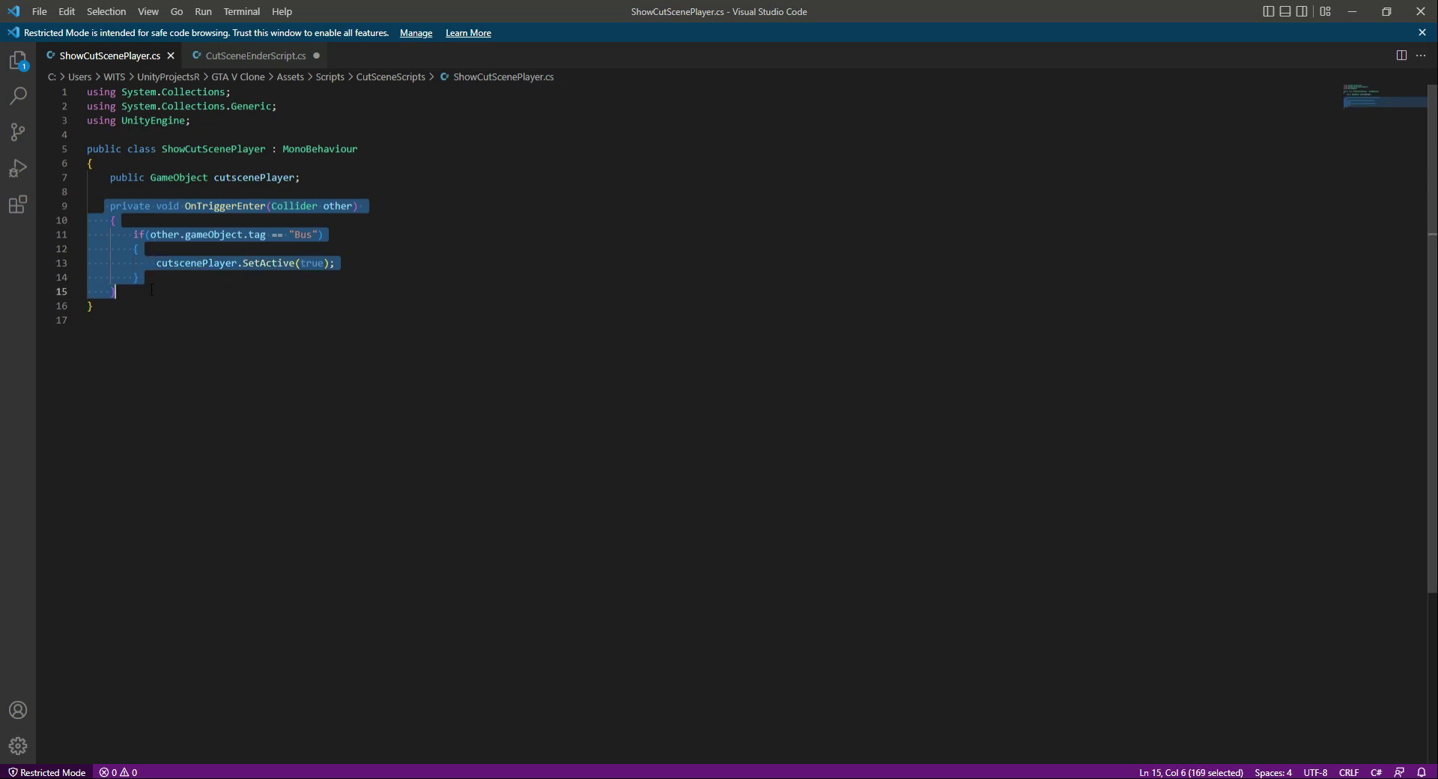
key("ctrl+c")
left_click(217, 58)
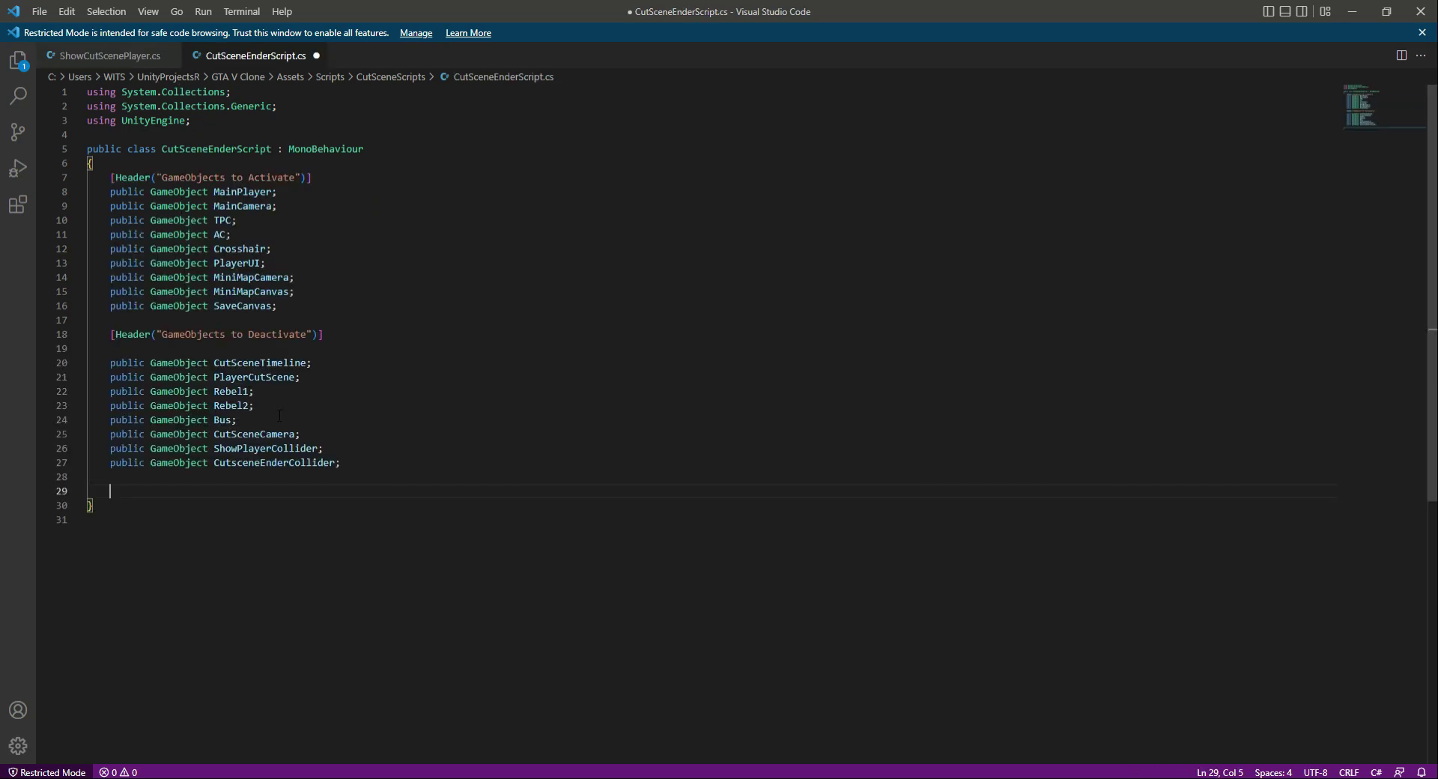
key("ctrl+v")
left_click(116, 493)
key("BackSpace")
- Change the compared tag in OnTriggerEnter to "CutSceneCamera" and delete the cutscenePlayer.SetActive(true) line from the if block
double_click(303, 519)
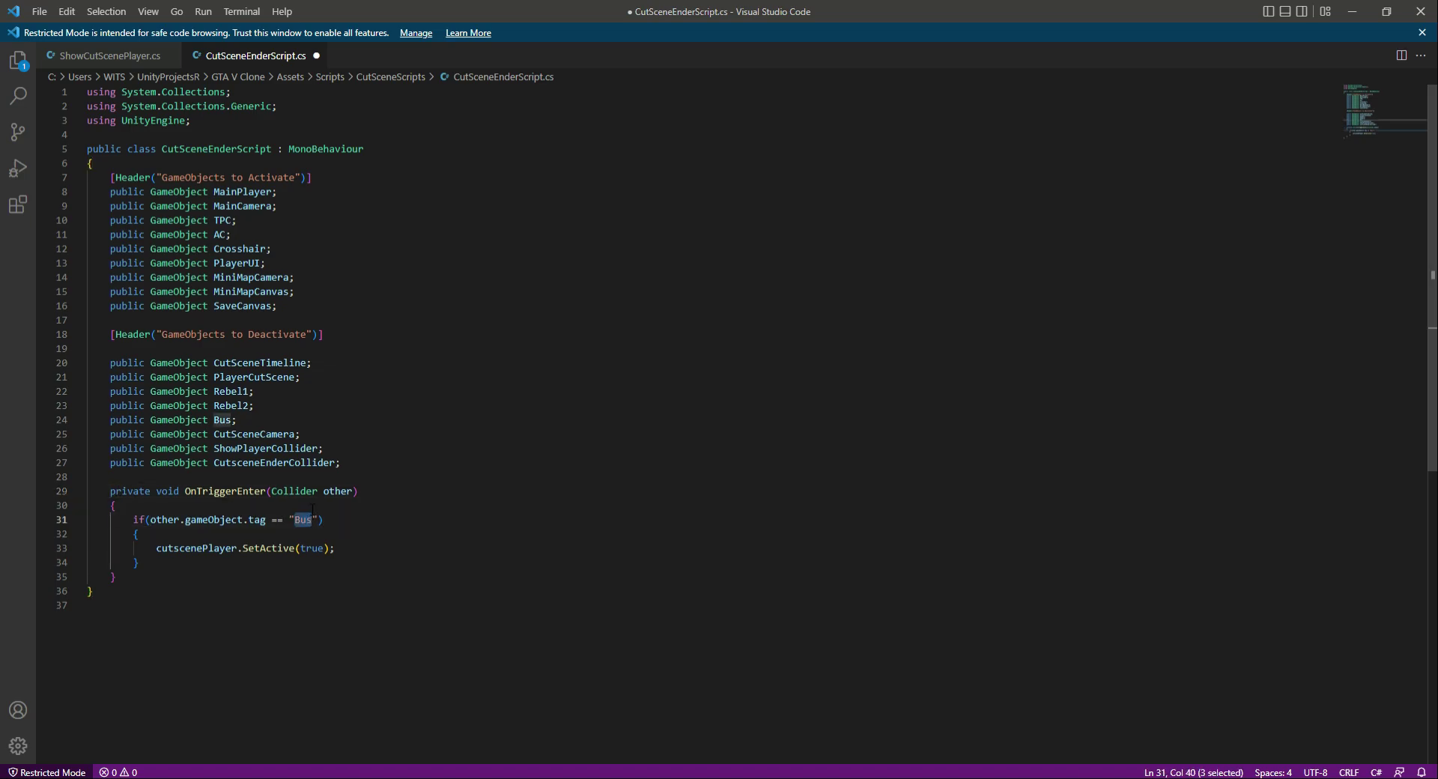
type("CutScen")
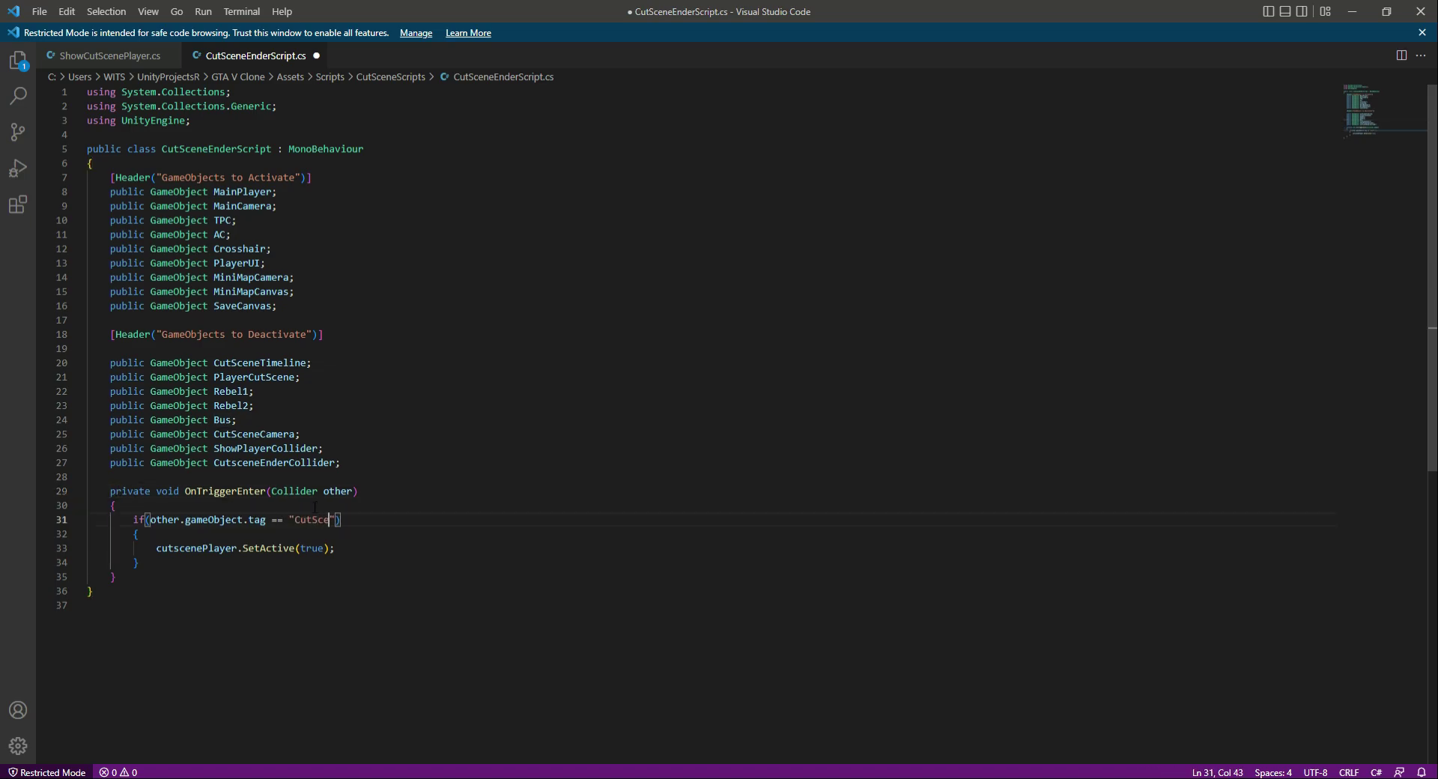
type("eCamera")
left_click_drag(157, 549, 391, 549)
key("BackSpace")
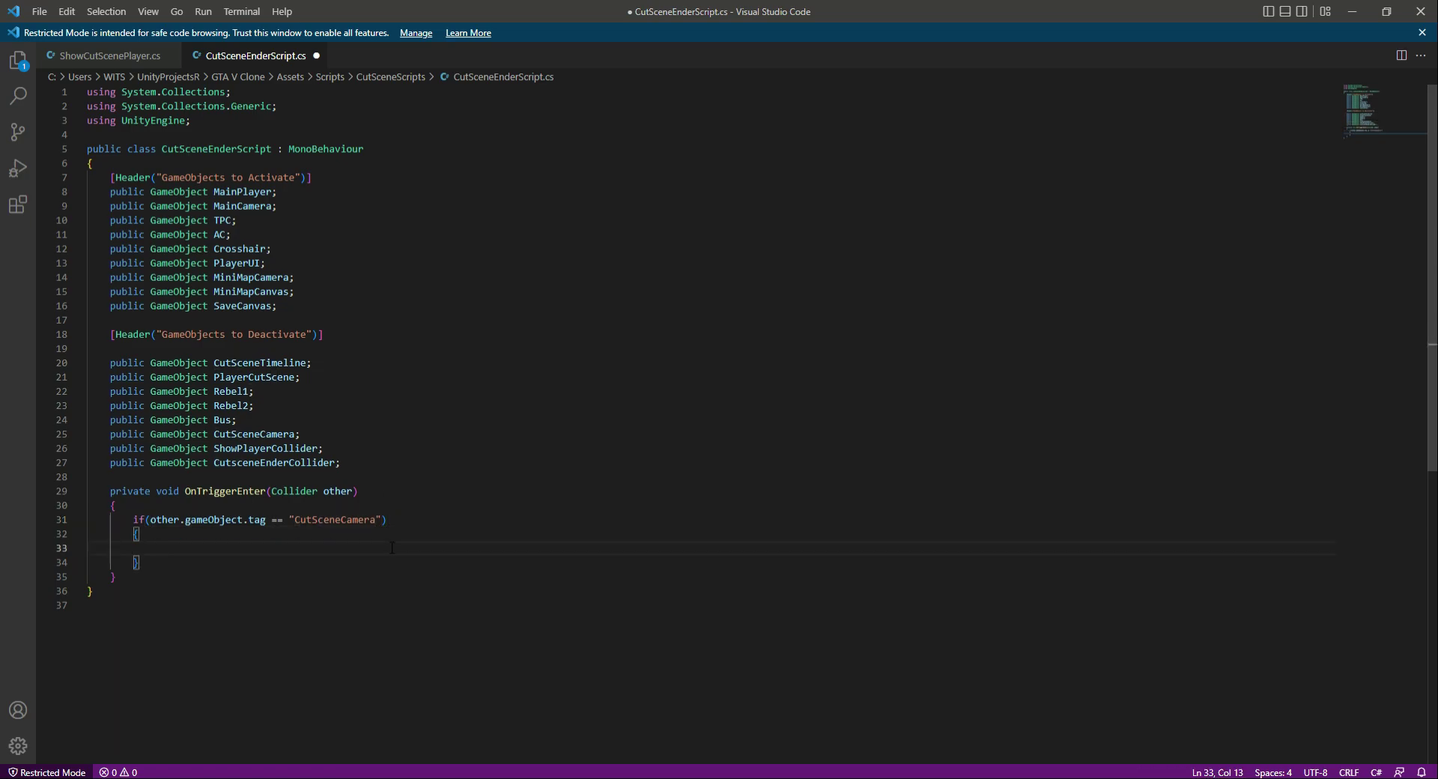
- Write the comment "//Deactivate Things" inside the if block, followed by a new line
type("//Active Things")
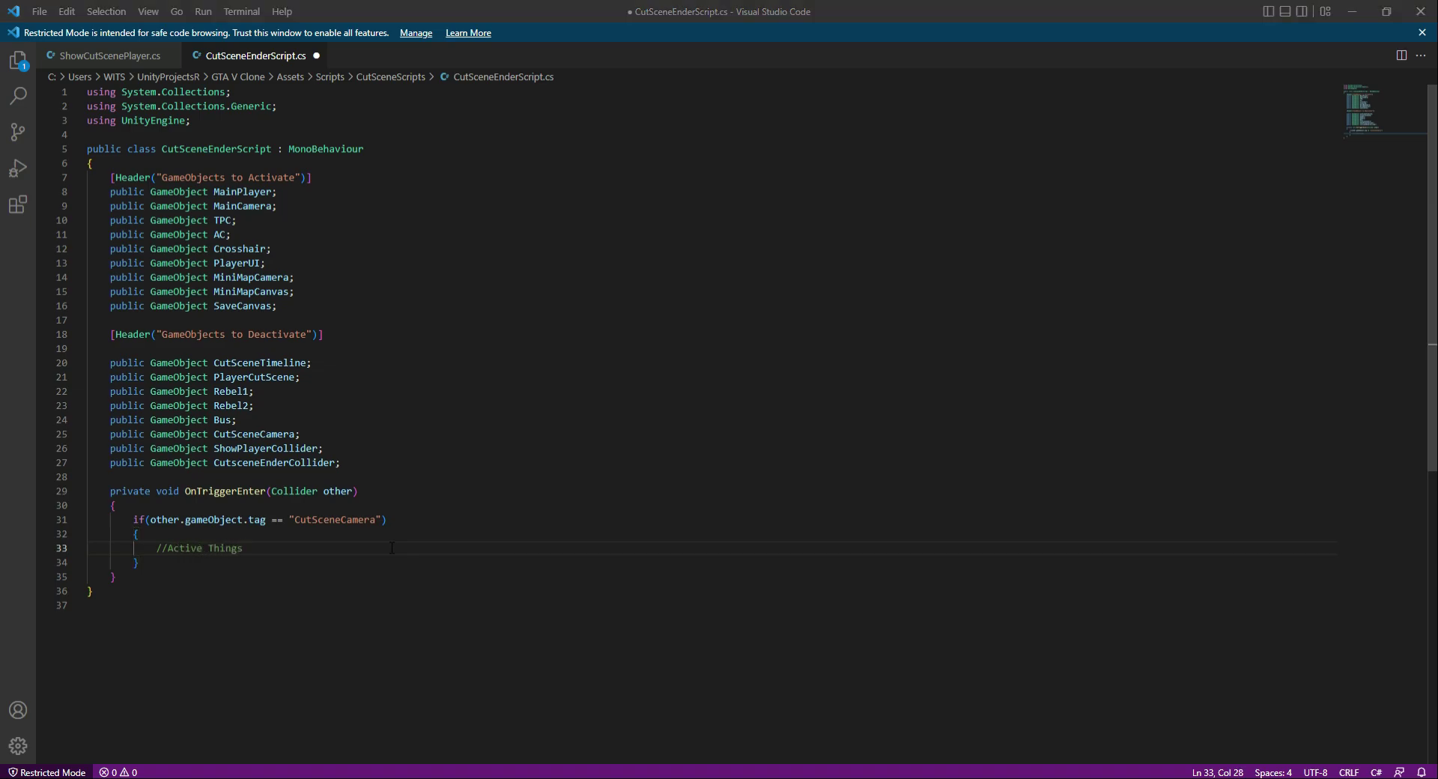
double_click(187, 549)
type("Dea")
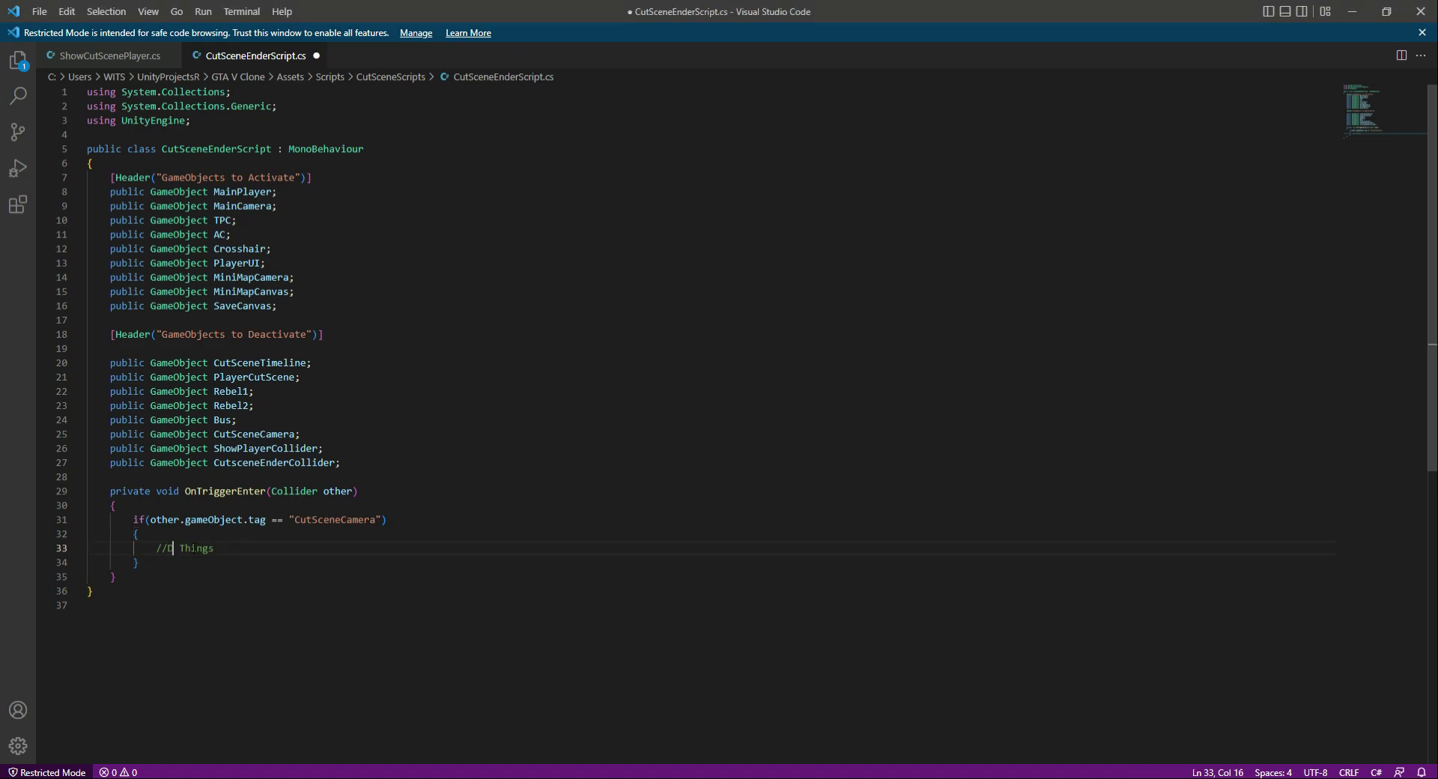
type("ctivate")
key("Return")
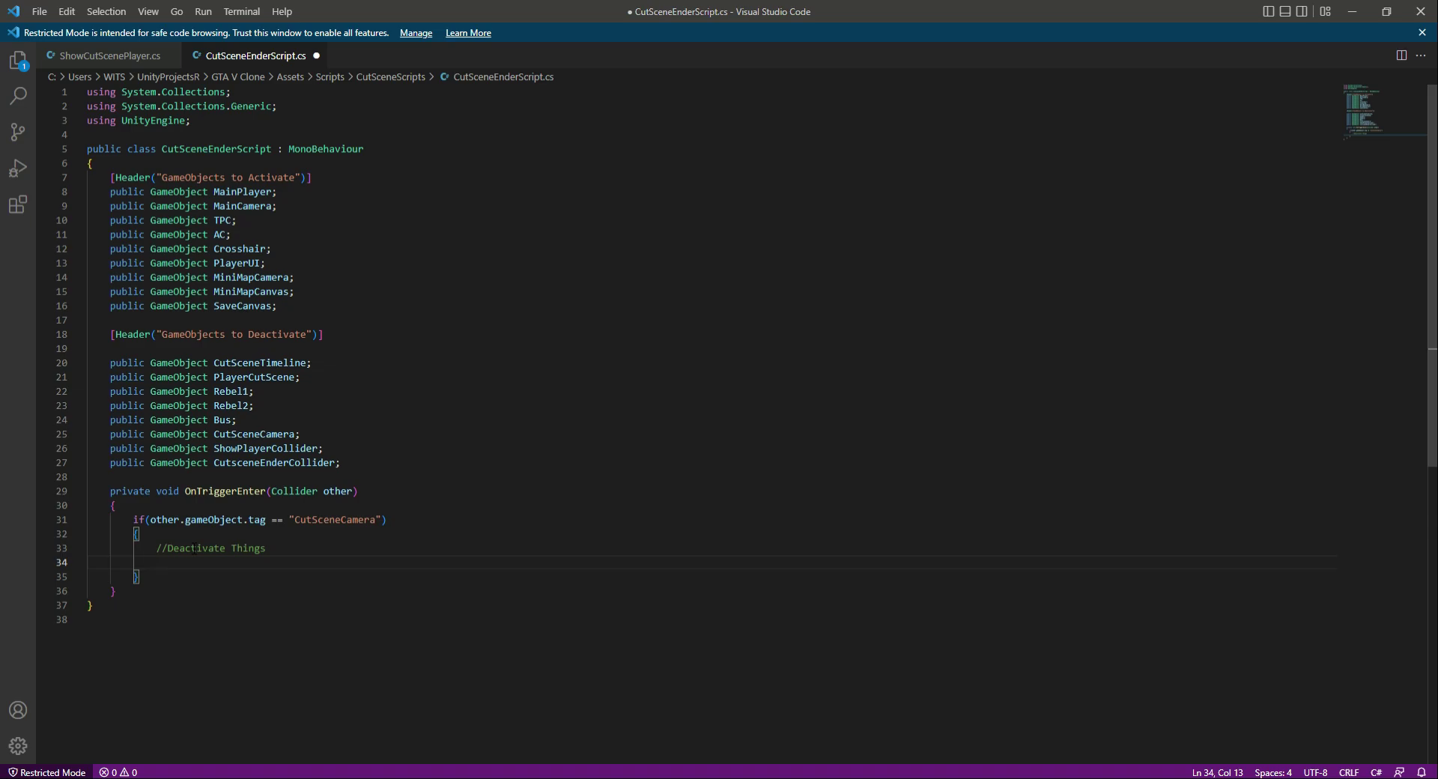
- Add the call ".SetActive(false);" without an object name under the "//Deactivate Things" comment
double_click(260, 363)
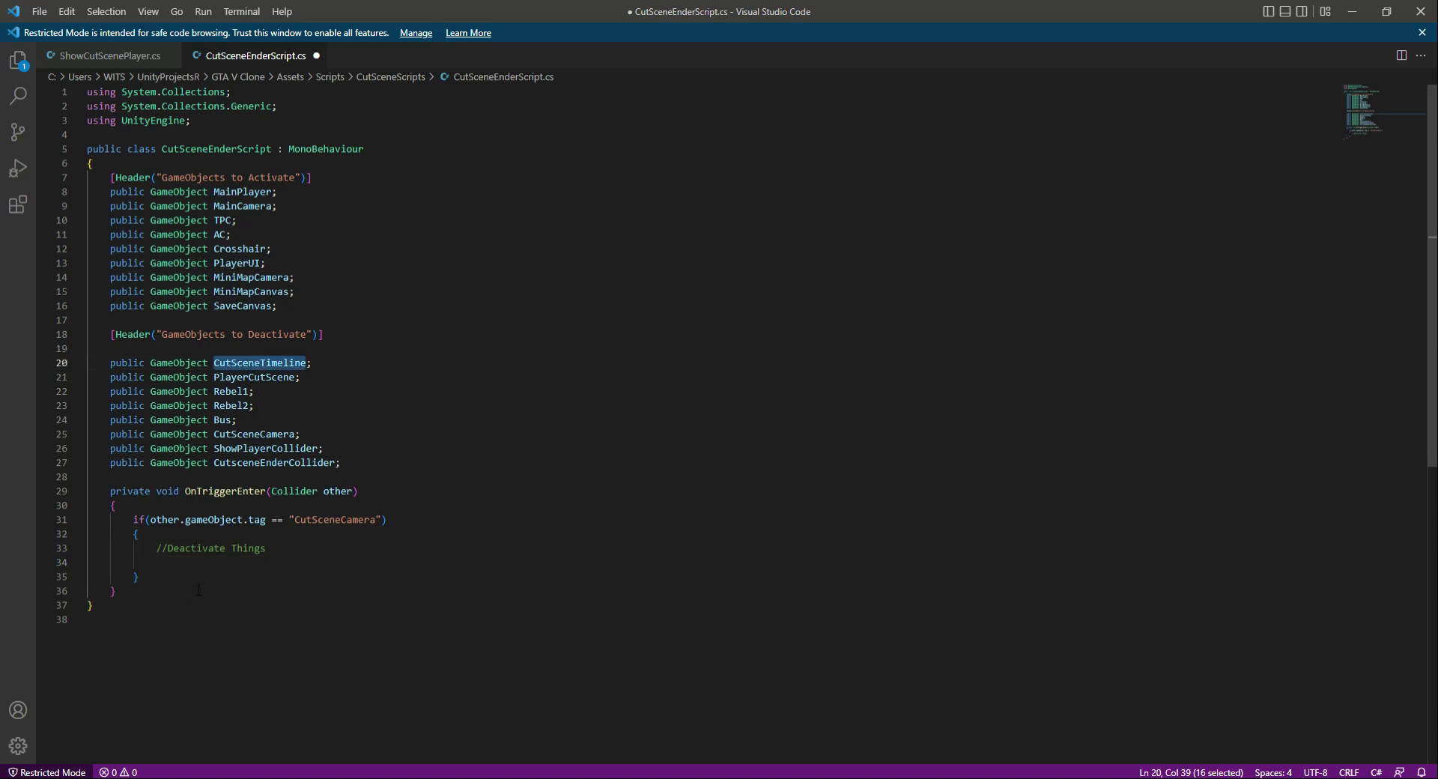
left_click(212, 565)
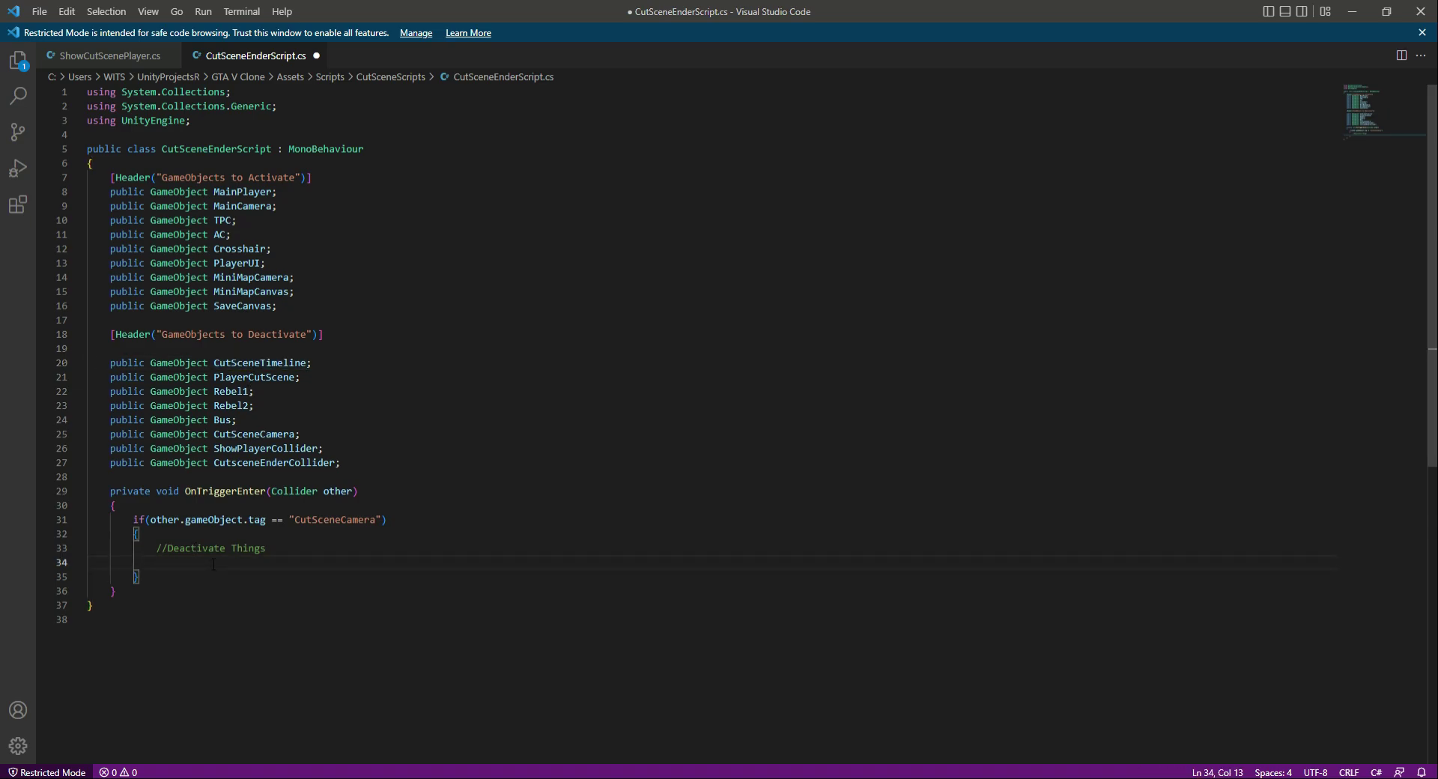
type(".Set")
key("Tab")
type("(false);")
- Duplicate the ".SetActive(false);" line until there are eight such lines in the if block
key("shift+Home")
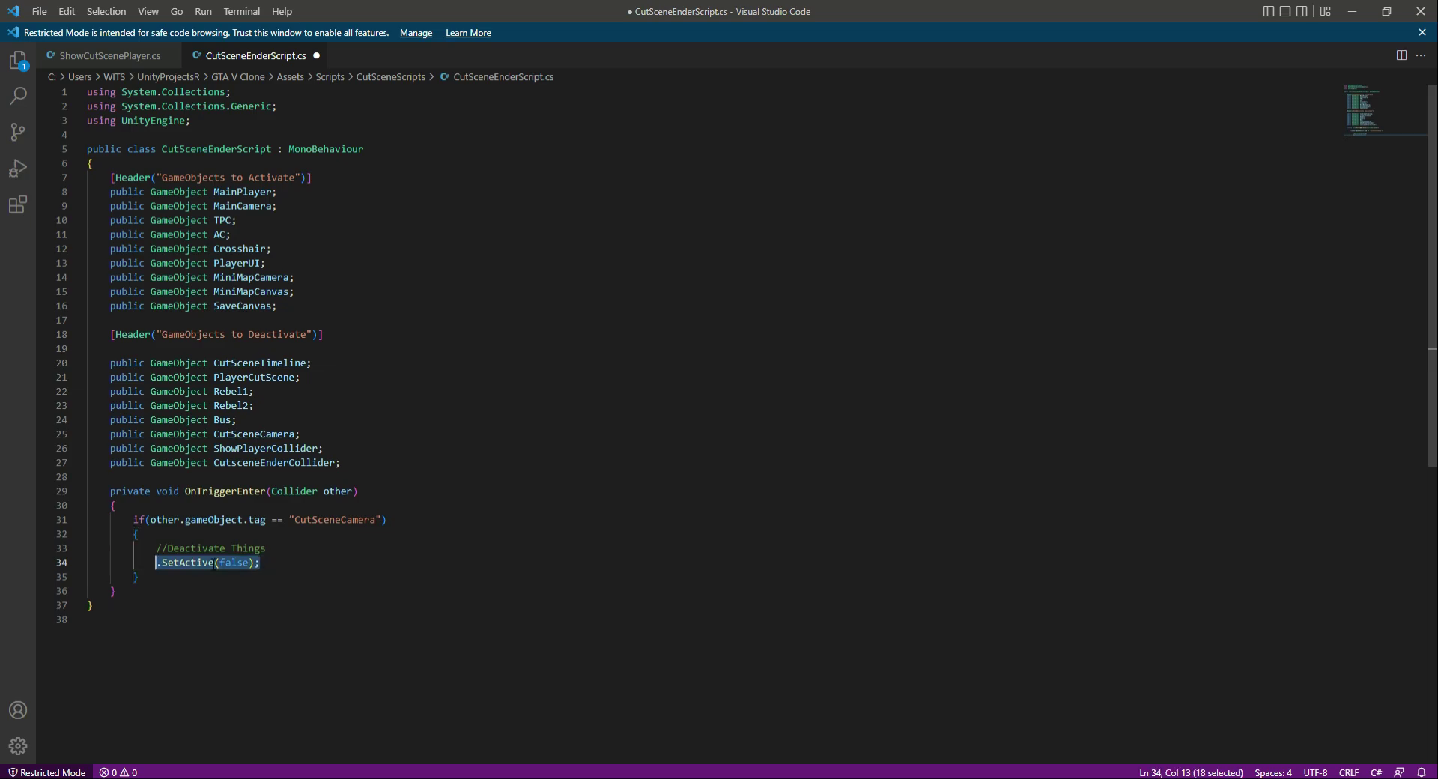
key("End")
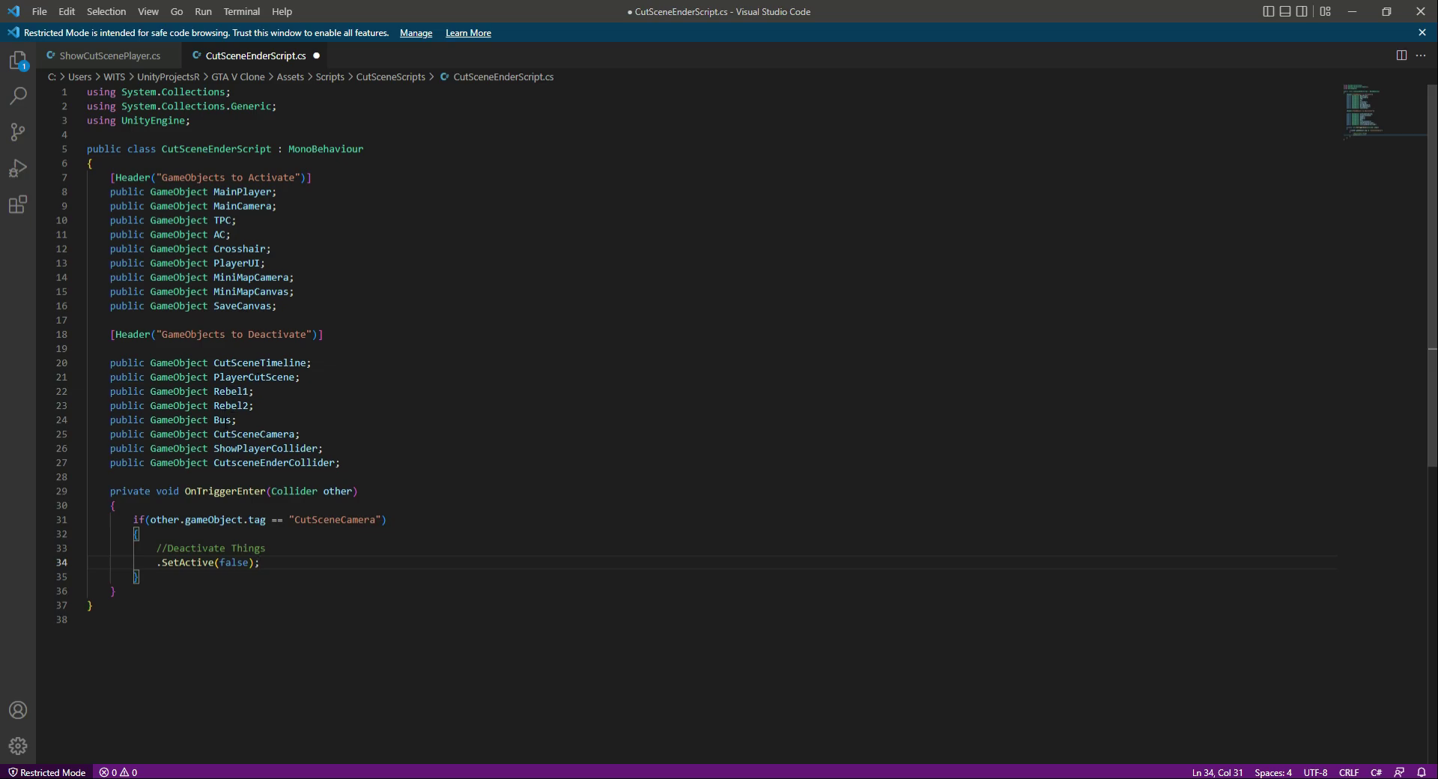
key("Return")
key("ctrl+v")
key("Return")
key("ctrl+v")
key("ctrl+v")
key("Return")
key("ctrl+v")
key("Return")
key("ctrl+v")
key("Return")
key("ctrl+v")
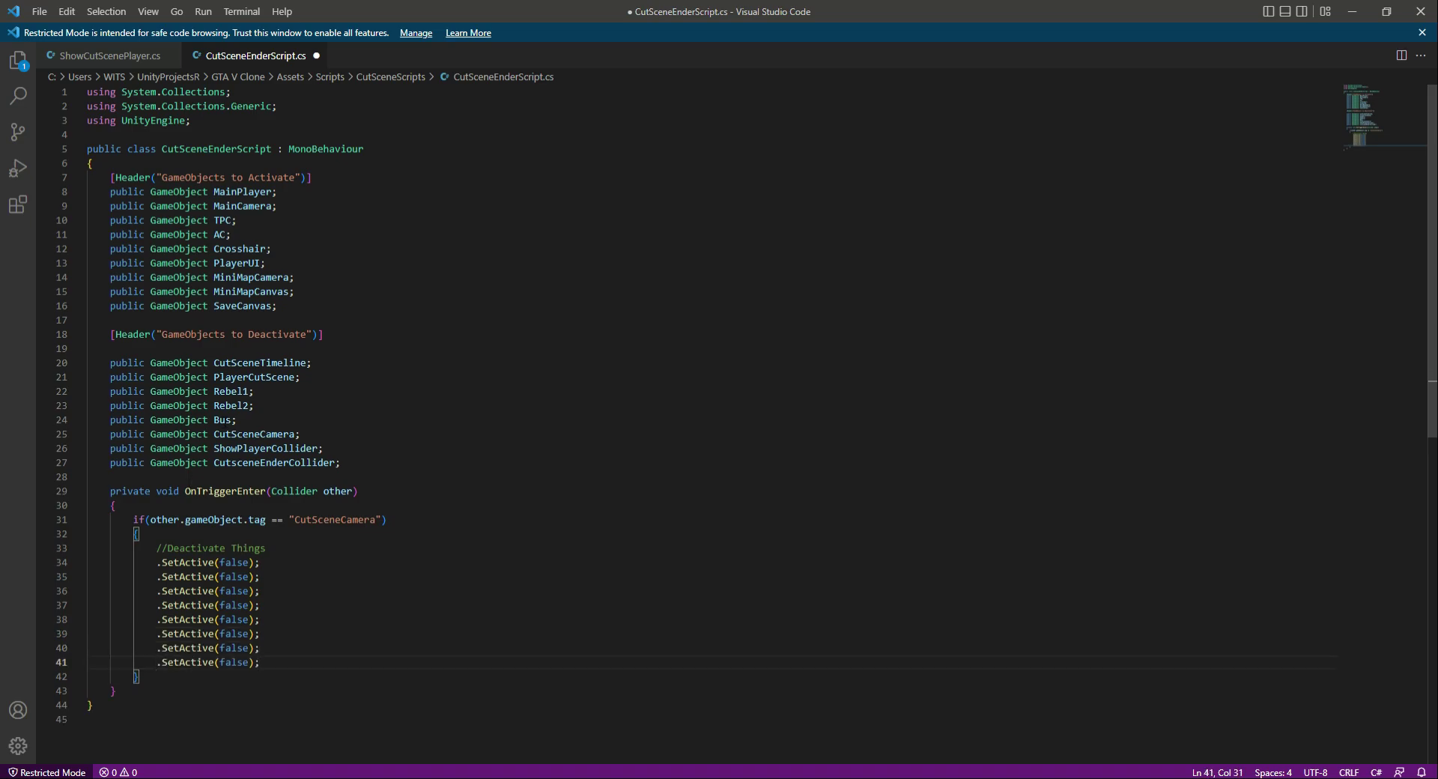
- Prefix the eight SetActive(false) lines with the variables declared under "GameObjects to Deactivate", from CutSceneTimeline to CutsceneEnderCollider, in order
double_click(260, 362)
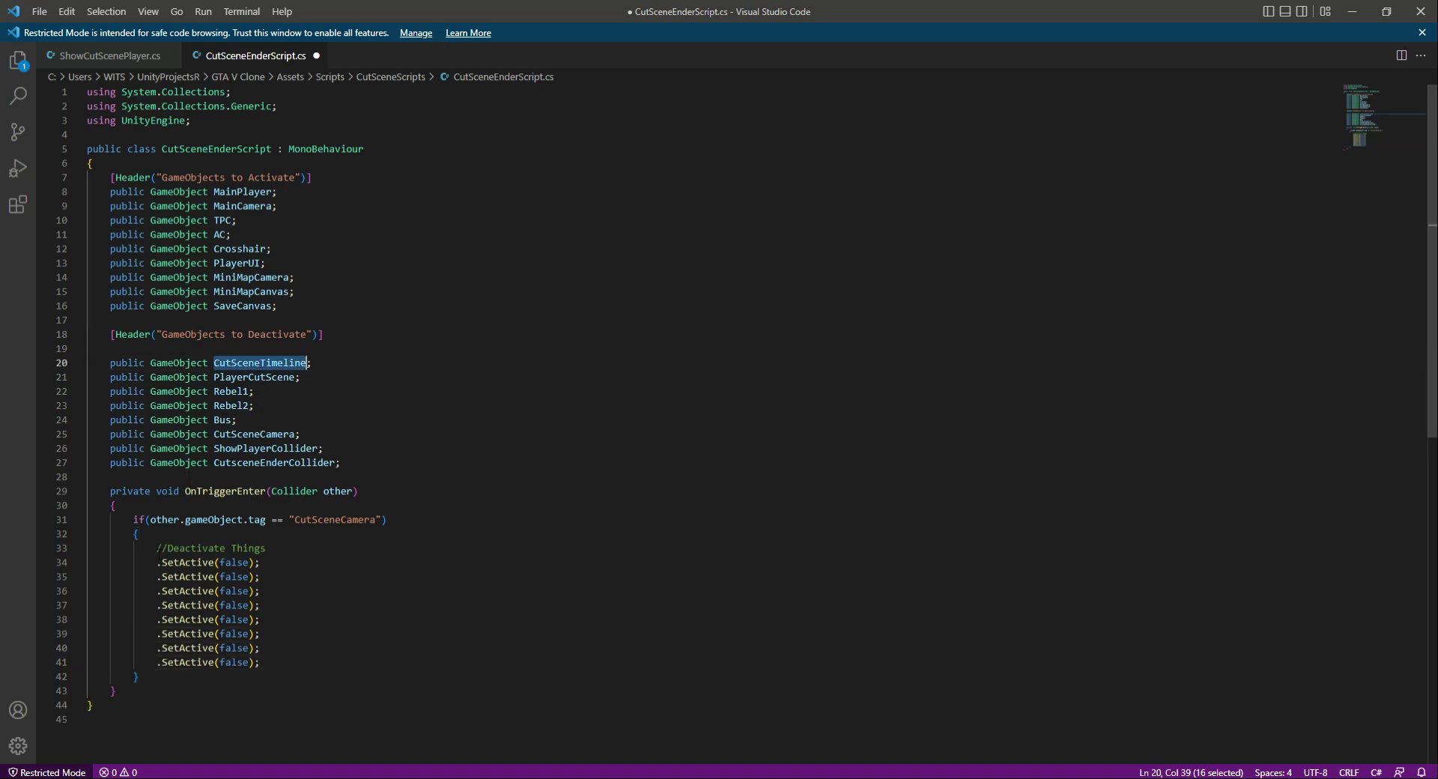
key("ctrl+c")
left_click(156, 563)
key("ctrl+v")
double_click(255, 377)
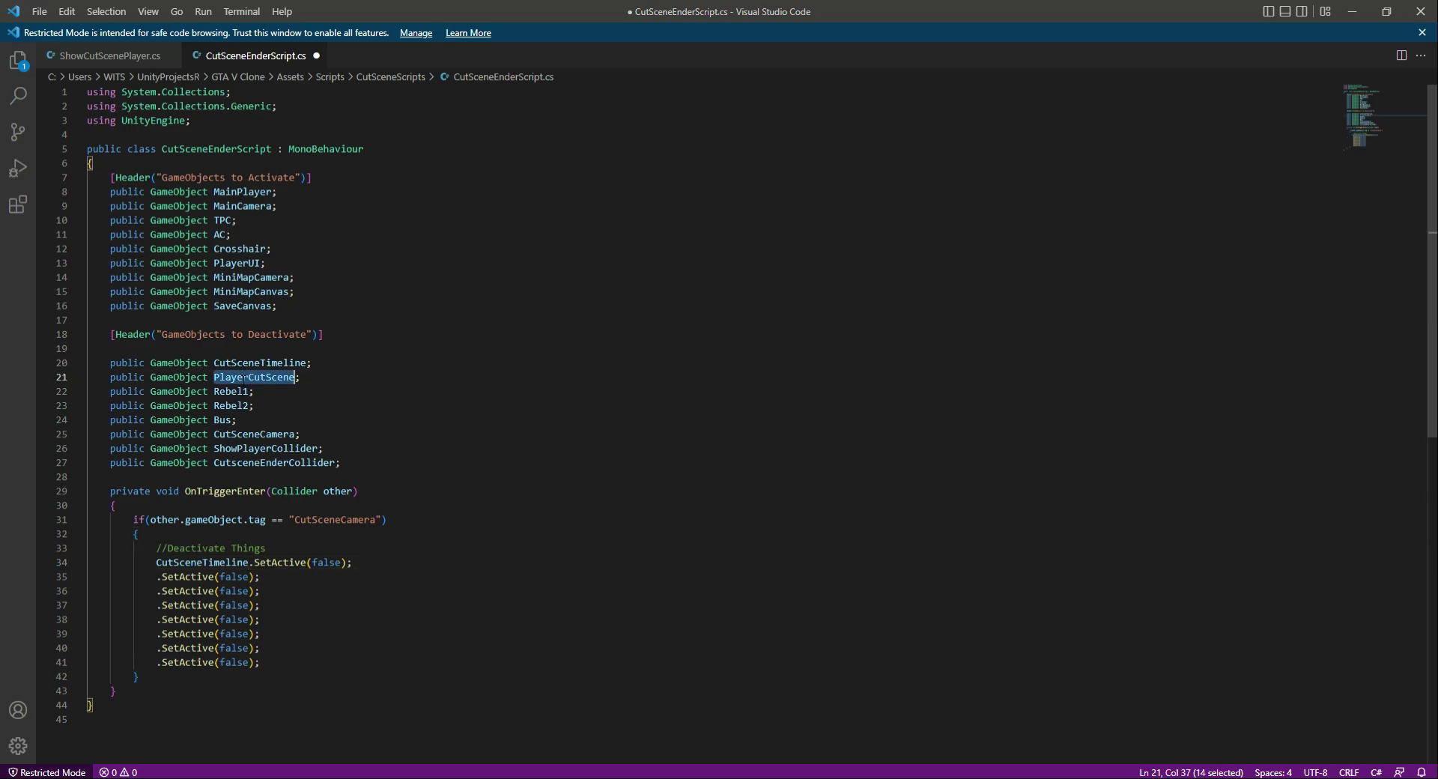
key("ctrl+c")
left_click(156, 577)
key("ctrl+v")
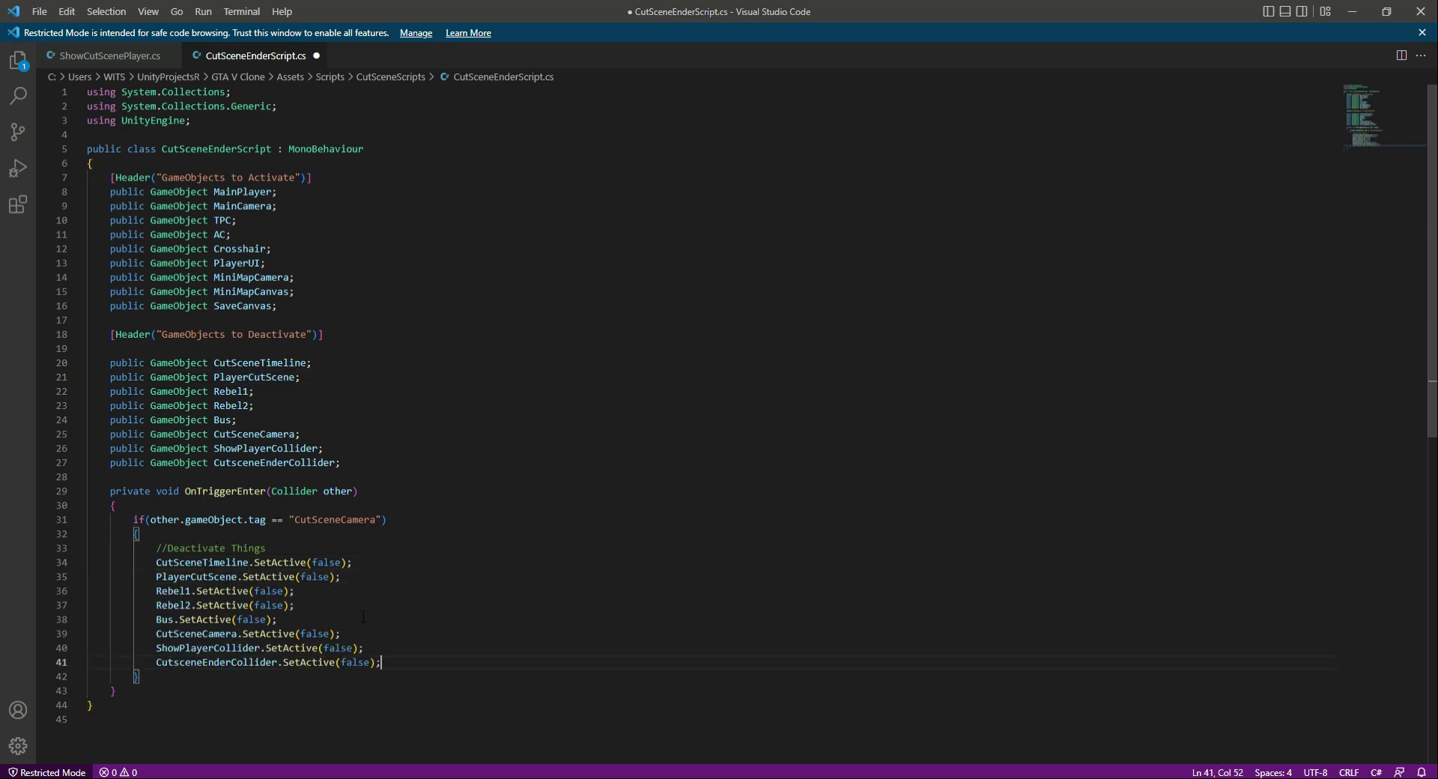
- Add the comment "//Activate Things" and the call ".SetActive(true);" below the deactivation lines, and save the script
key("Return")
key("Return")
type("//Activat")
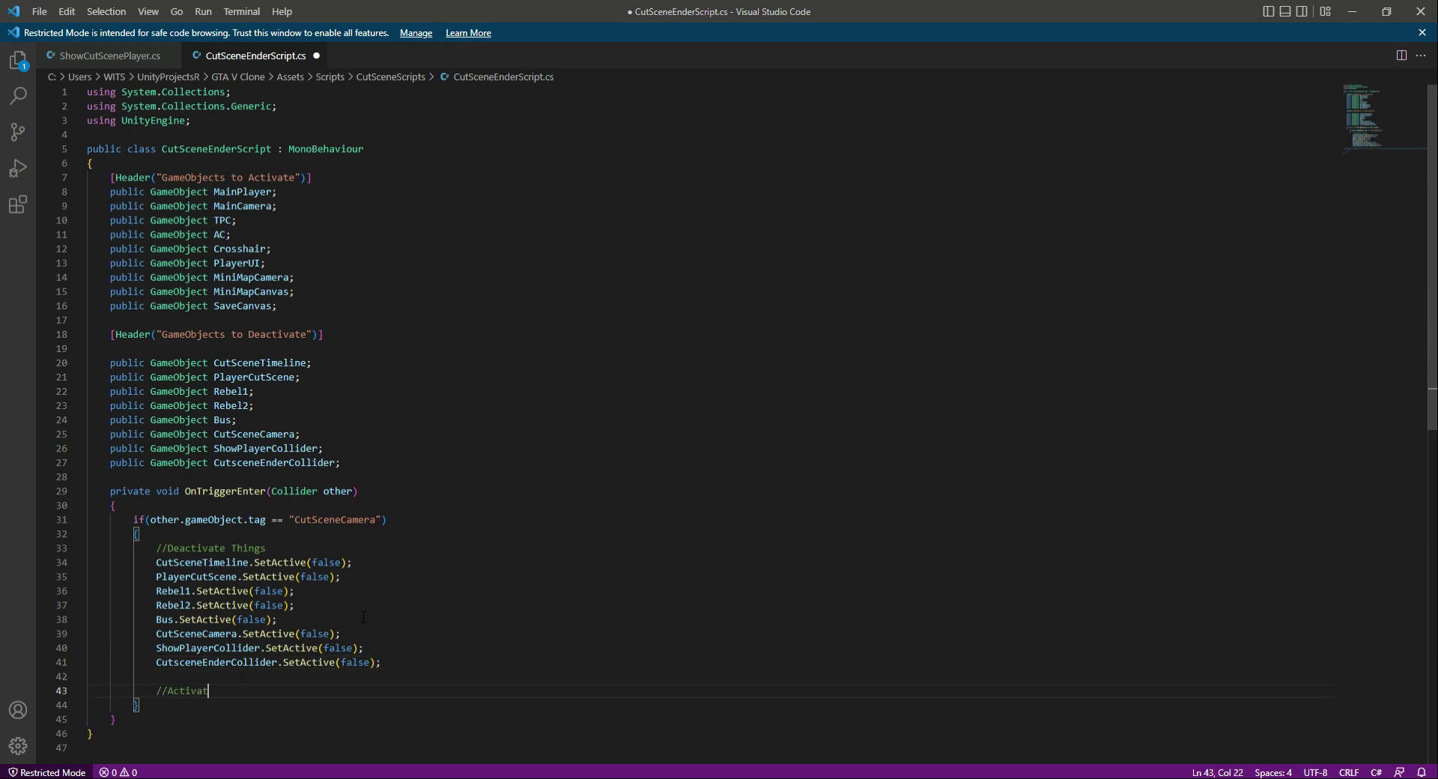
type("e Things")
key("Return")
type("\\")
type(".SetActive")
type("(true);")
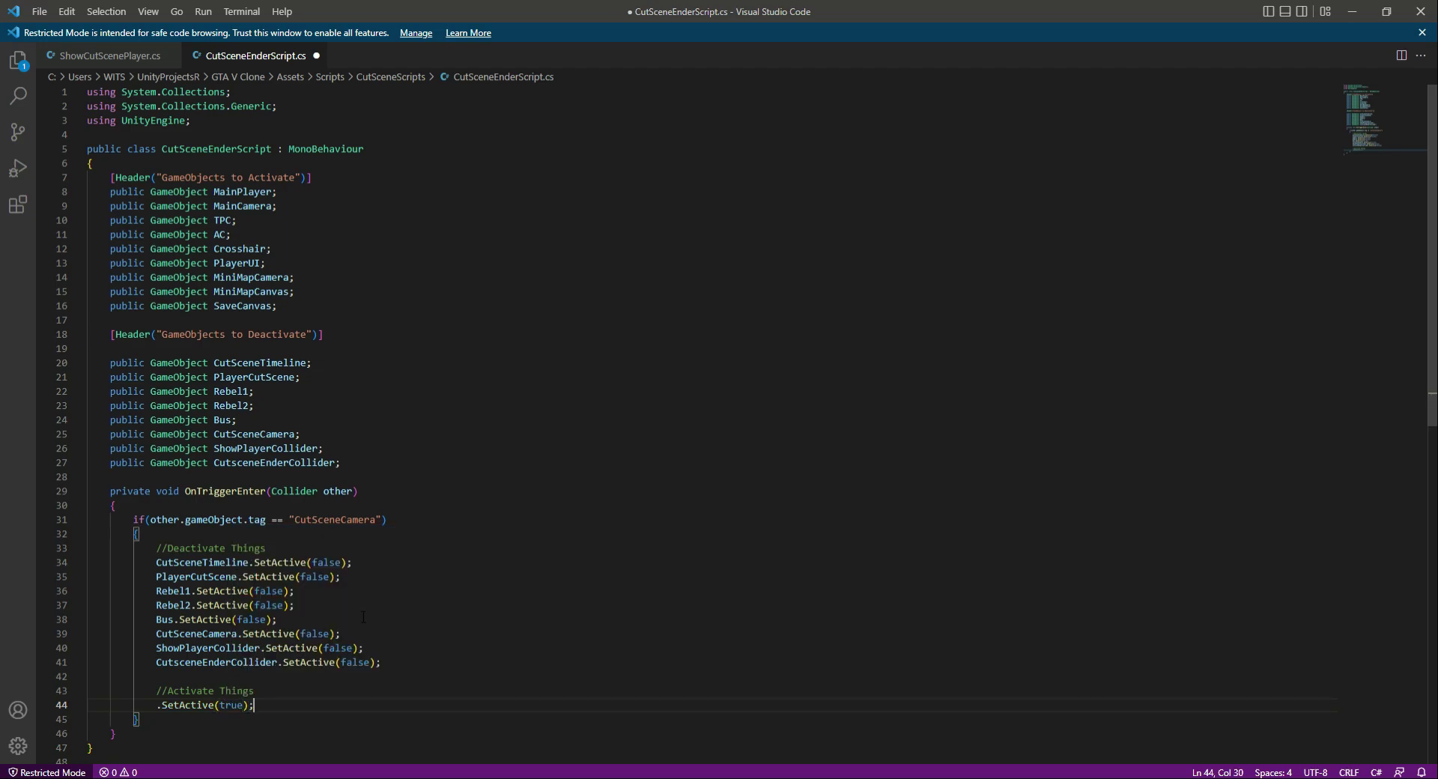
key("ctrl+s")
- Duplicate the ".SetActive(true);" line until there are nine such lines under "//Activate Things"
key("shift+Home")
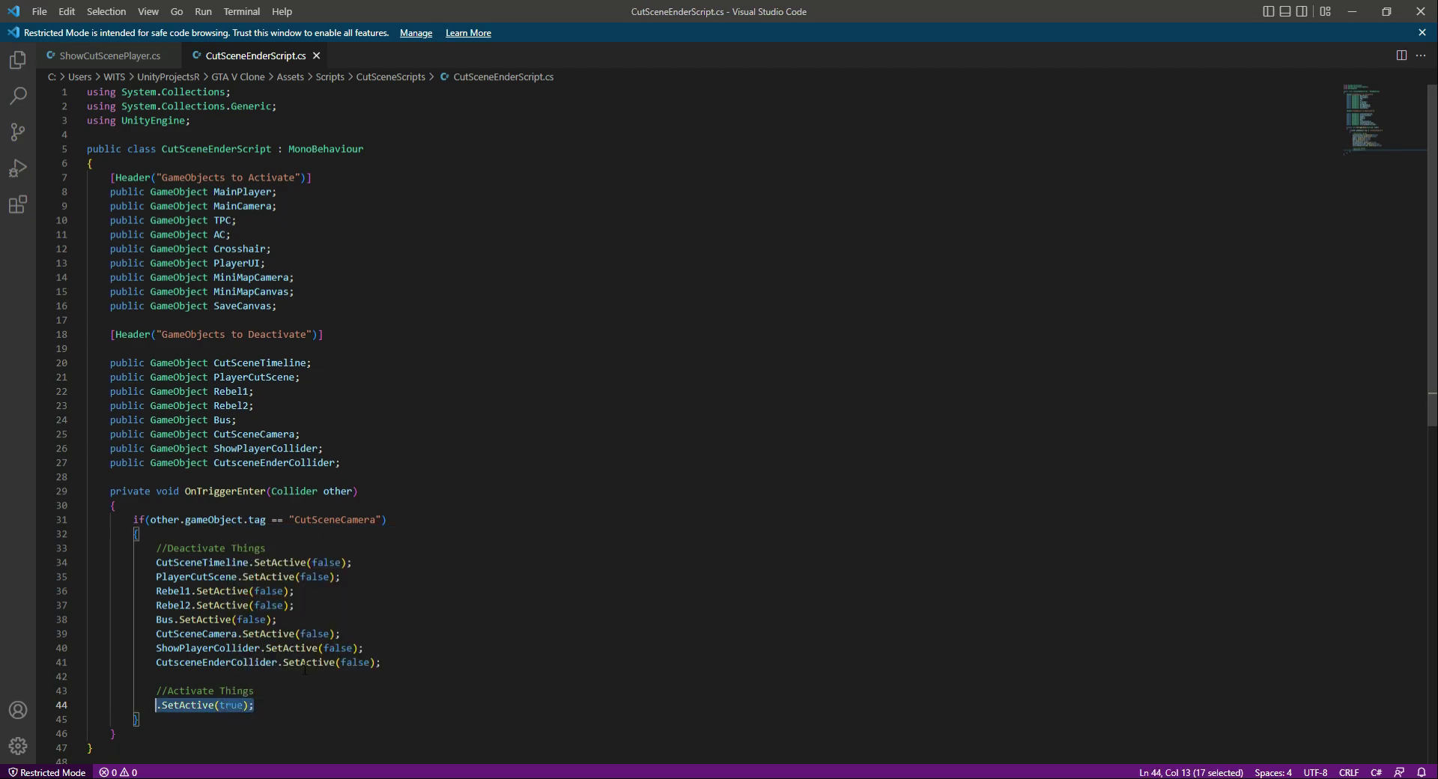
key("End")
key("Return")
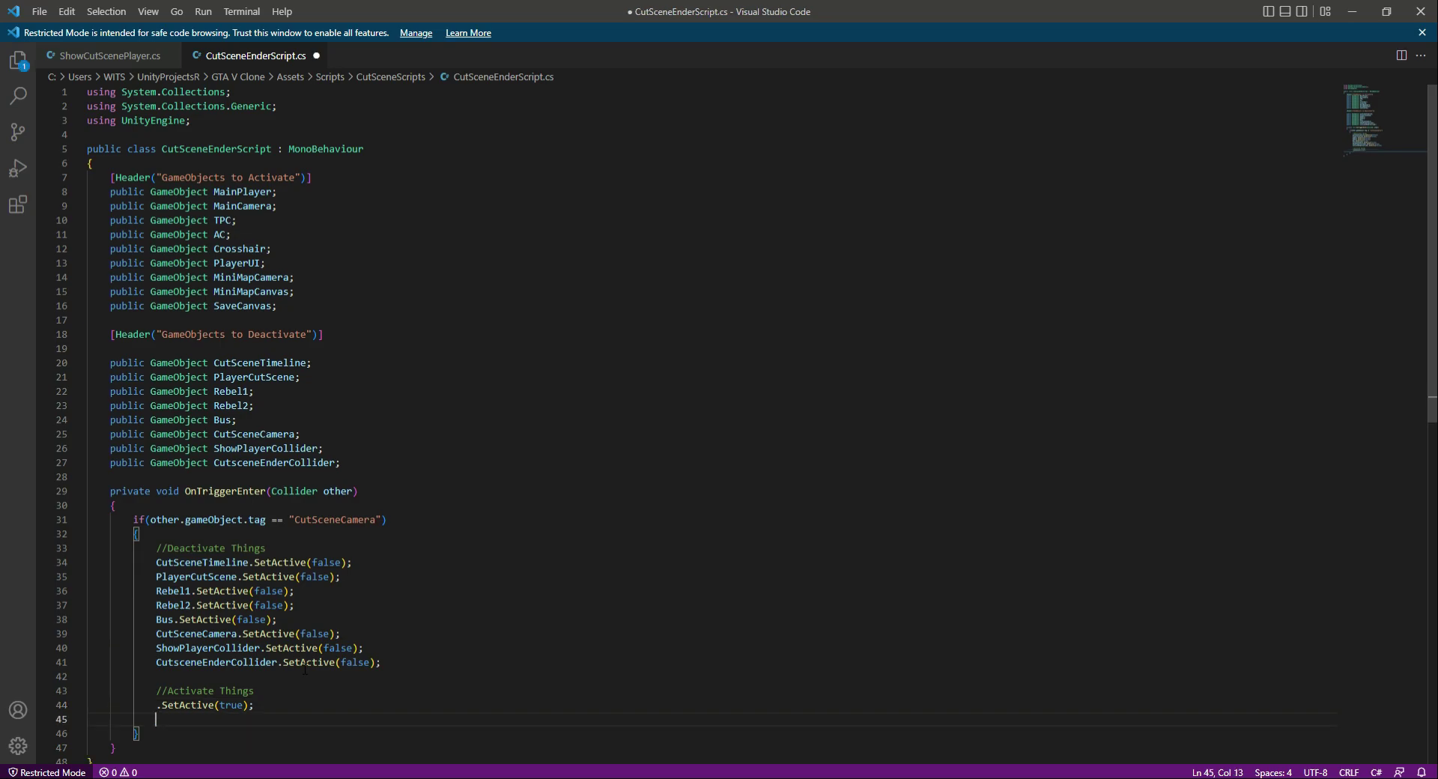
key("ctrl+v")
key("Return")
key("ctrl+v")
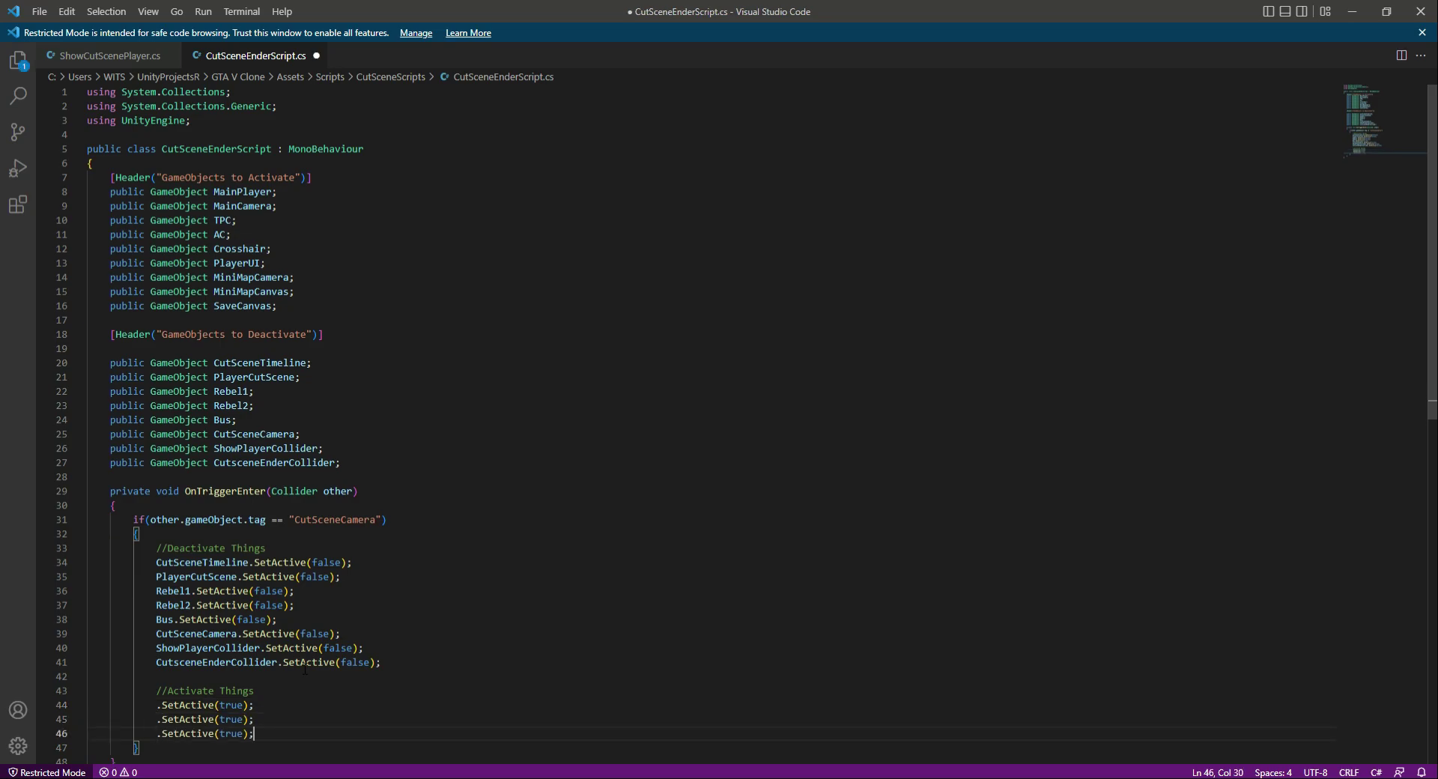
key("Return")
key("ctrl+v")
key("Return")
key("ctrl+v")
key("Return")
key("ctrl+v")
key("Return")
key("ctrl+v")
key("Return")
key("ctrl+v")
key("Return")
key("ctrl+v")
key("Return")
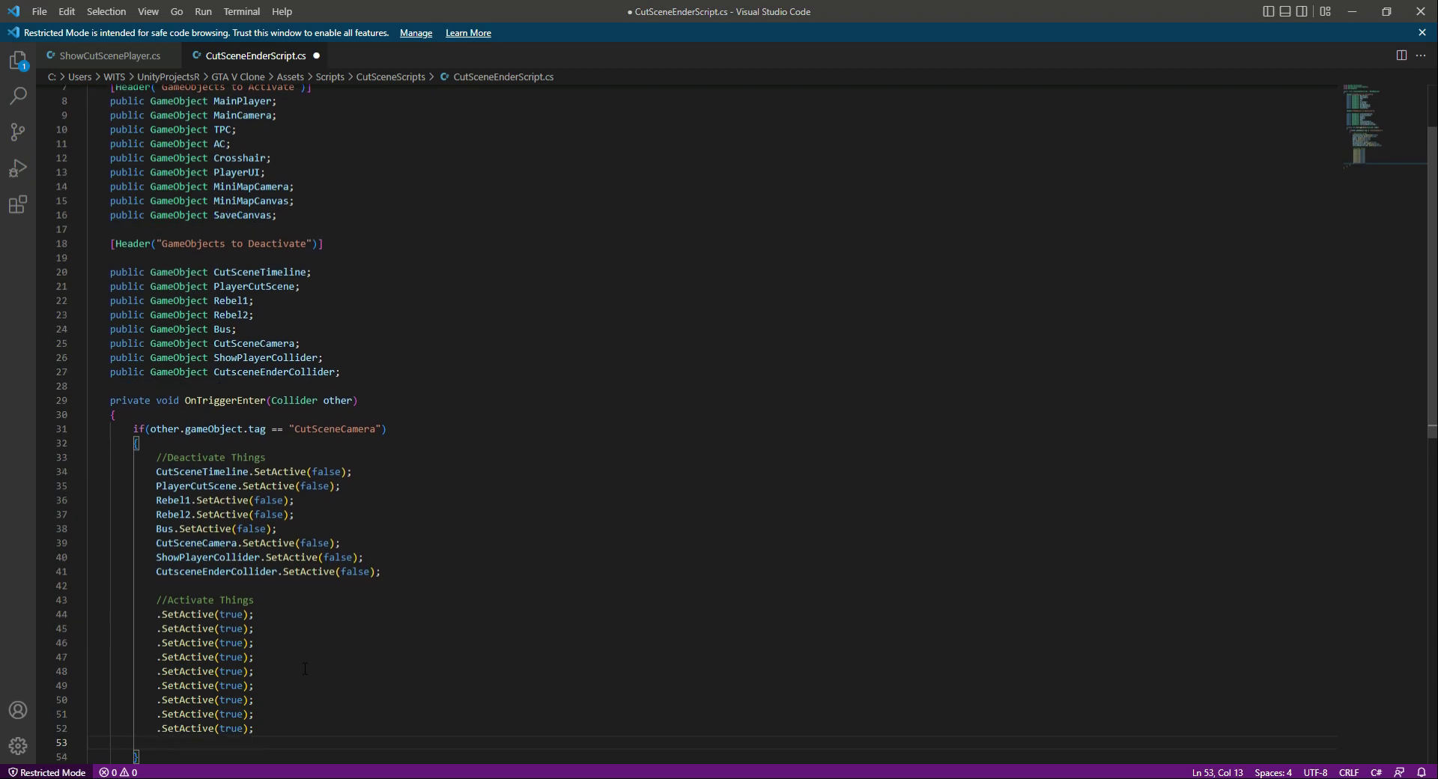
key("BackSpace")
- Prefix the nine SetActive(true) lines with the variables from MainPlayer to SaveCanvas in order, and save the script
scroll(307, 650, "up", 2)
double_click(243, 192)
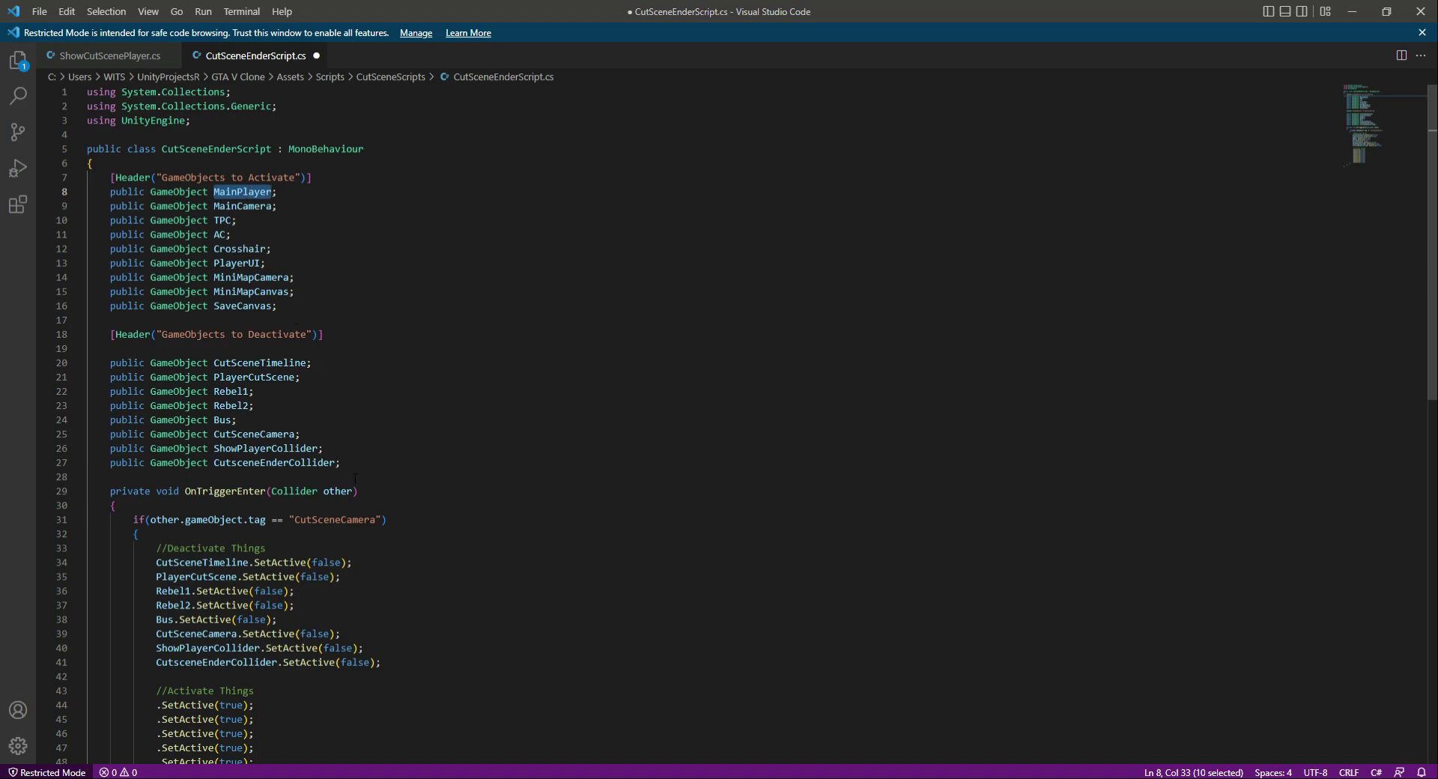
scroll(290, 555, "down", 2)
left_click(156, 630)
key("ctrl+v")
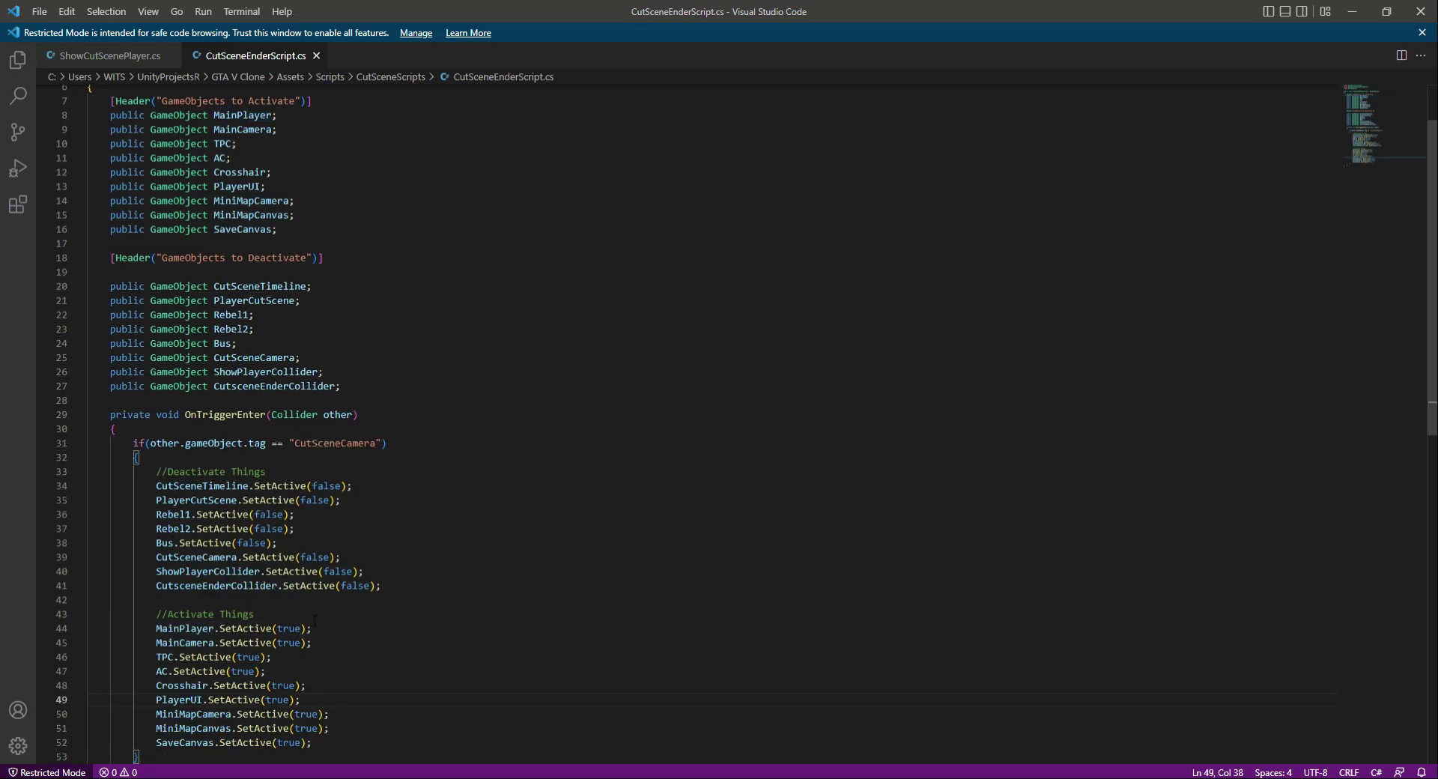
scroll(321, 434, "down", 3)
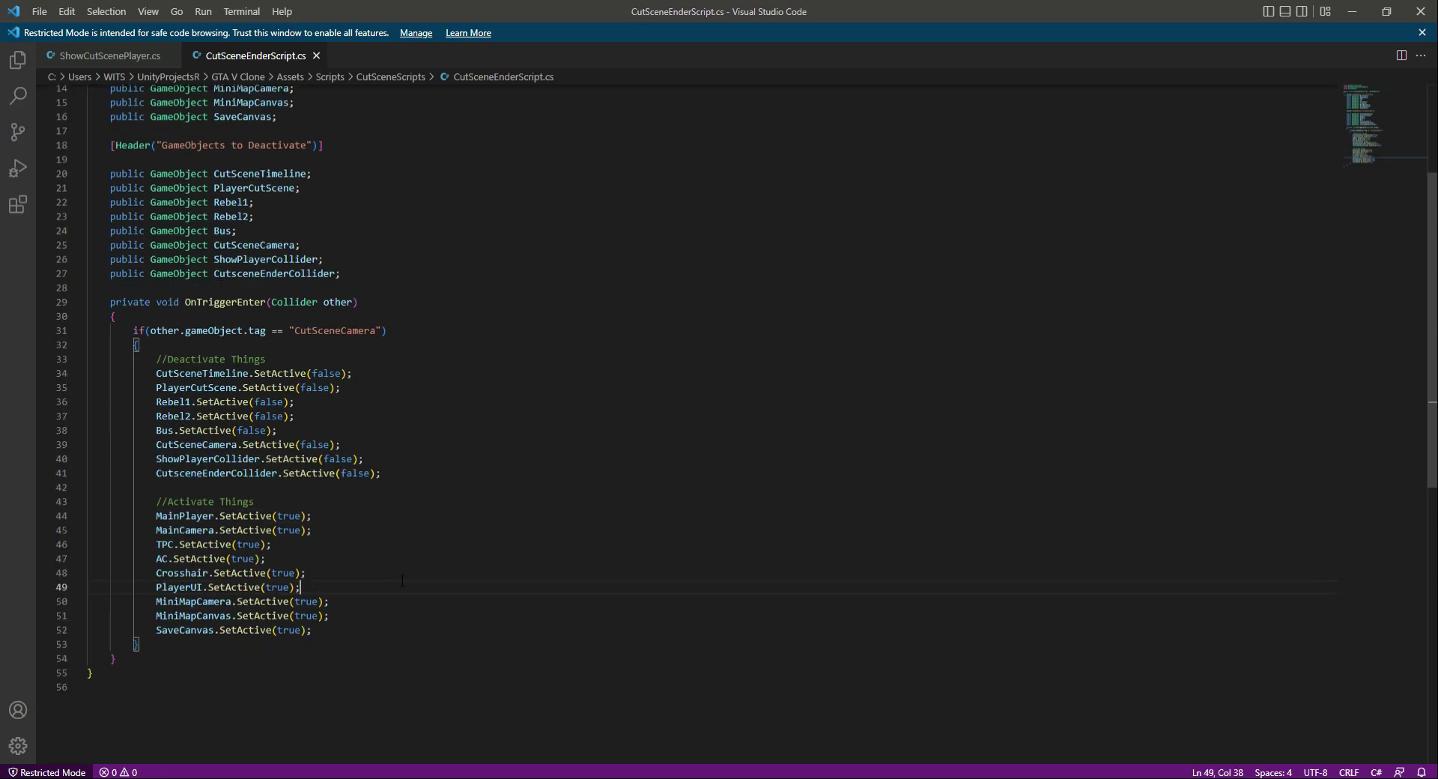
- Switch to Unity and test the scene in play mode, then stop the run
key("alt+Tab")
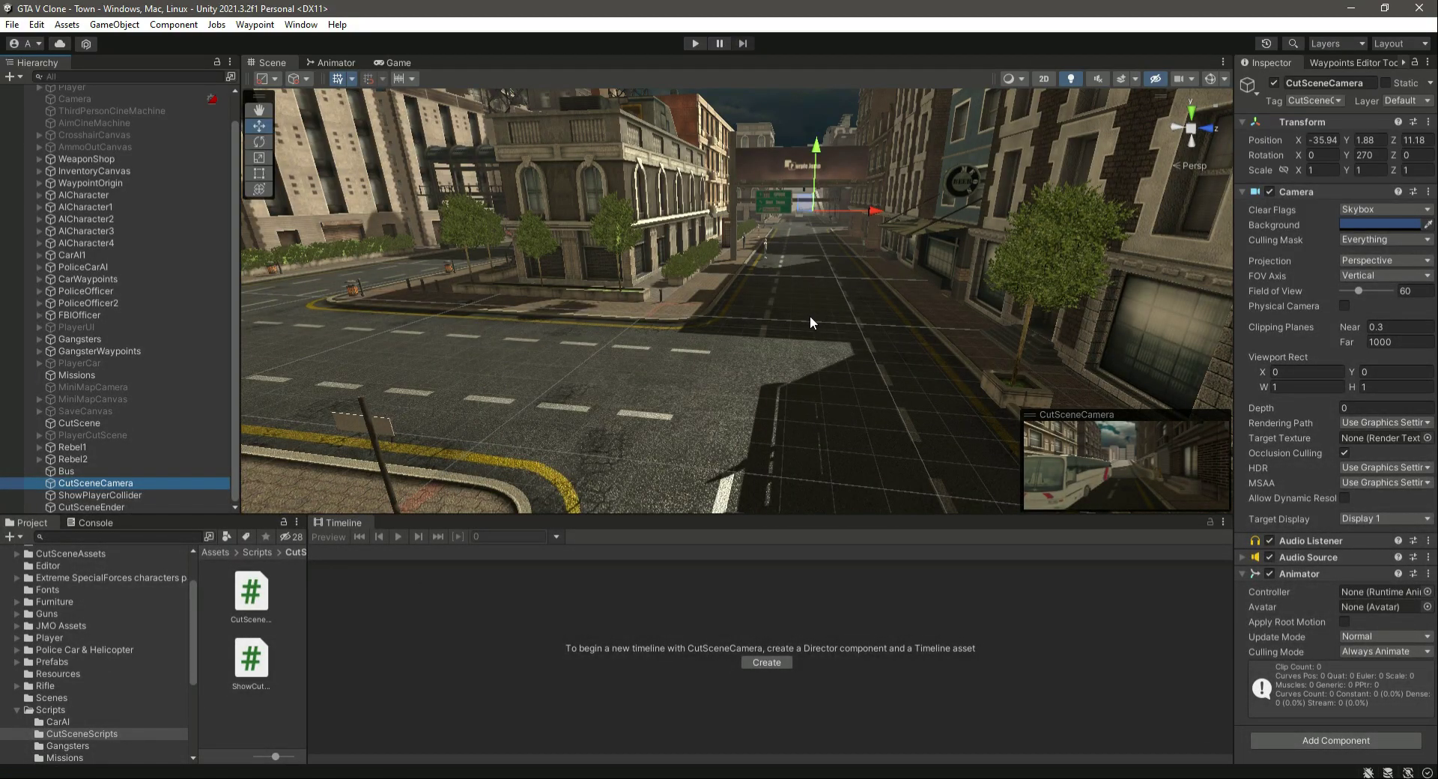
left_click(692, 44)
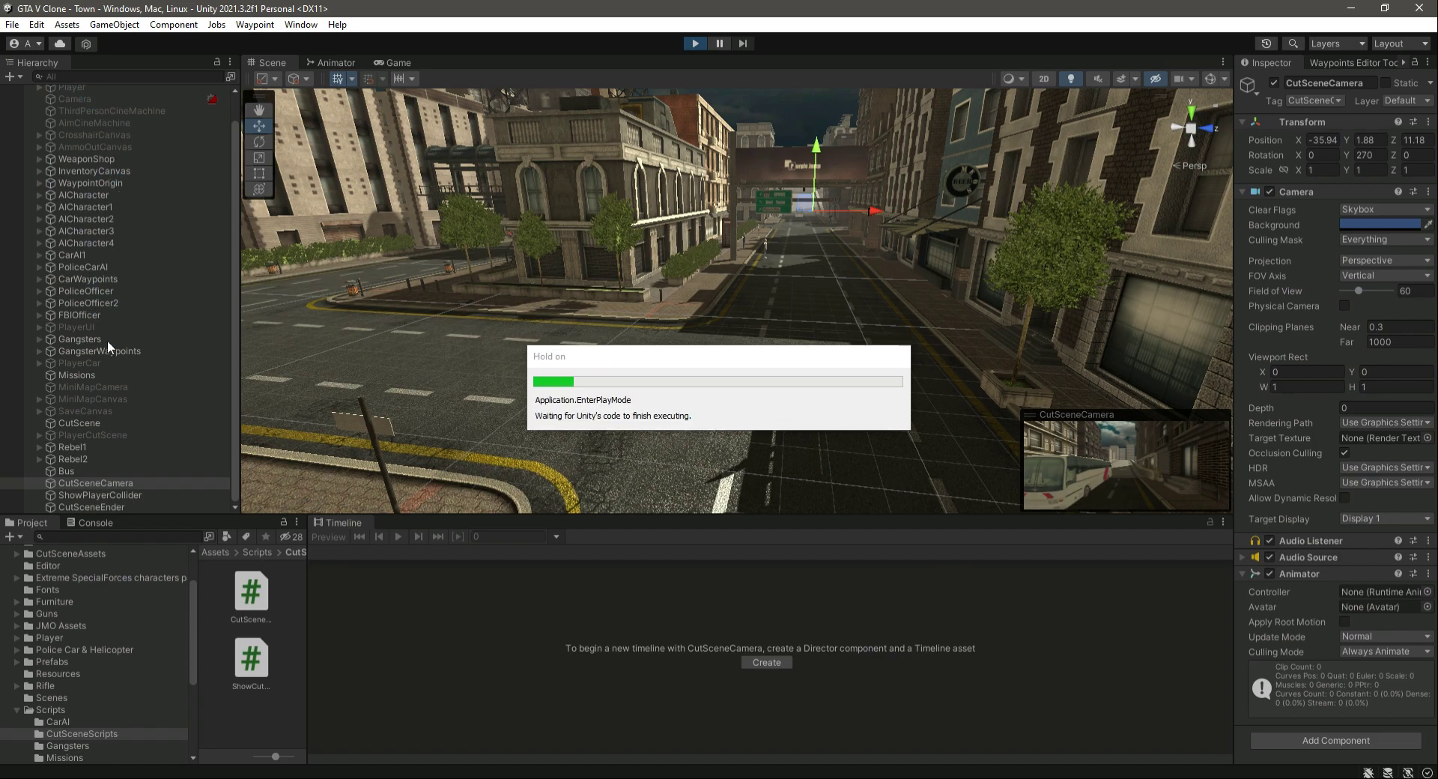
left_click(694, 43)
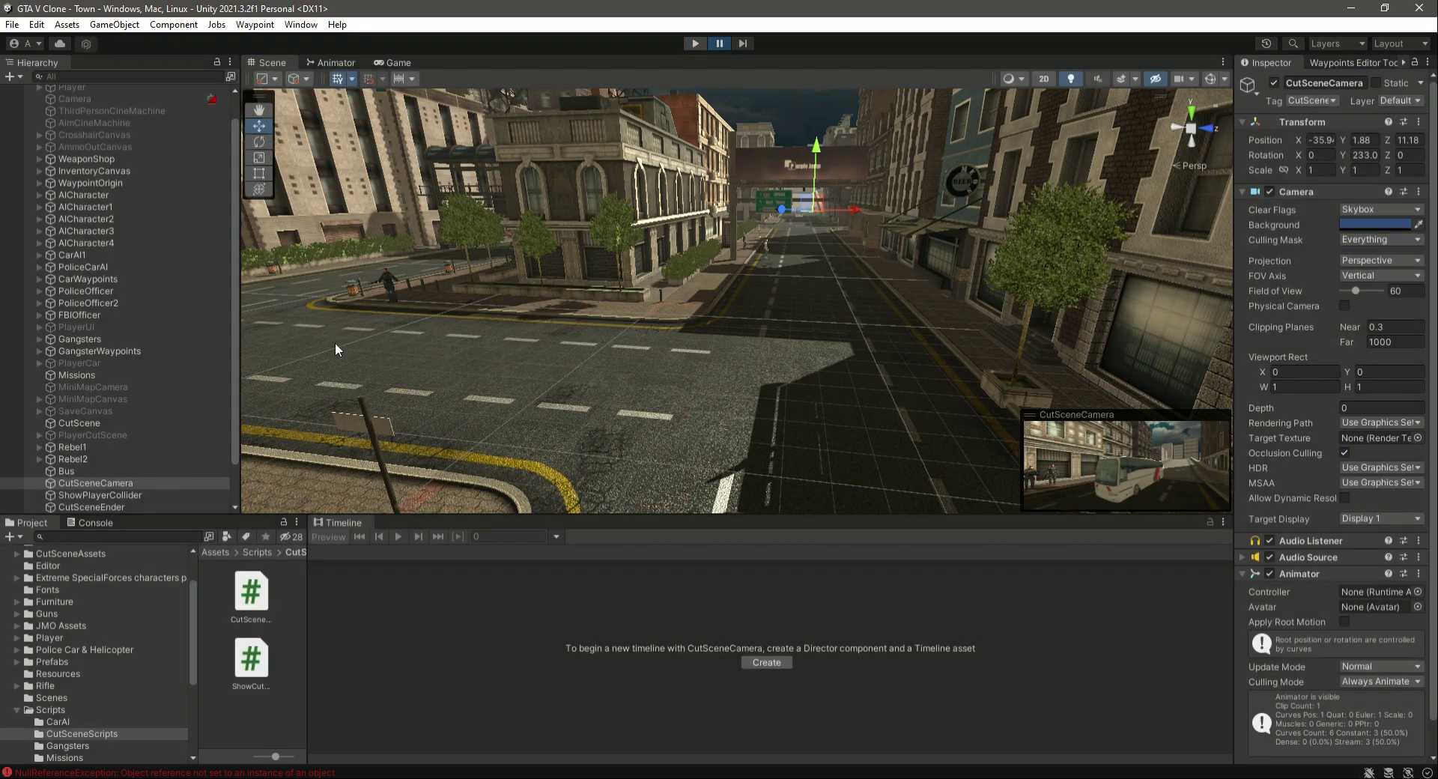
- Examine the NullReferenceException entries in the Console and check which scene objects and scripts they come from
left_click(87, 523)
left_click(15, 536)
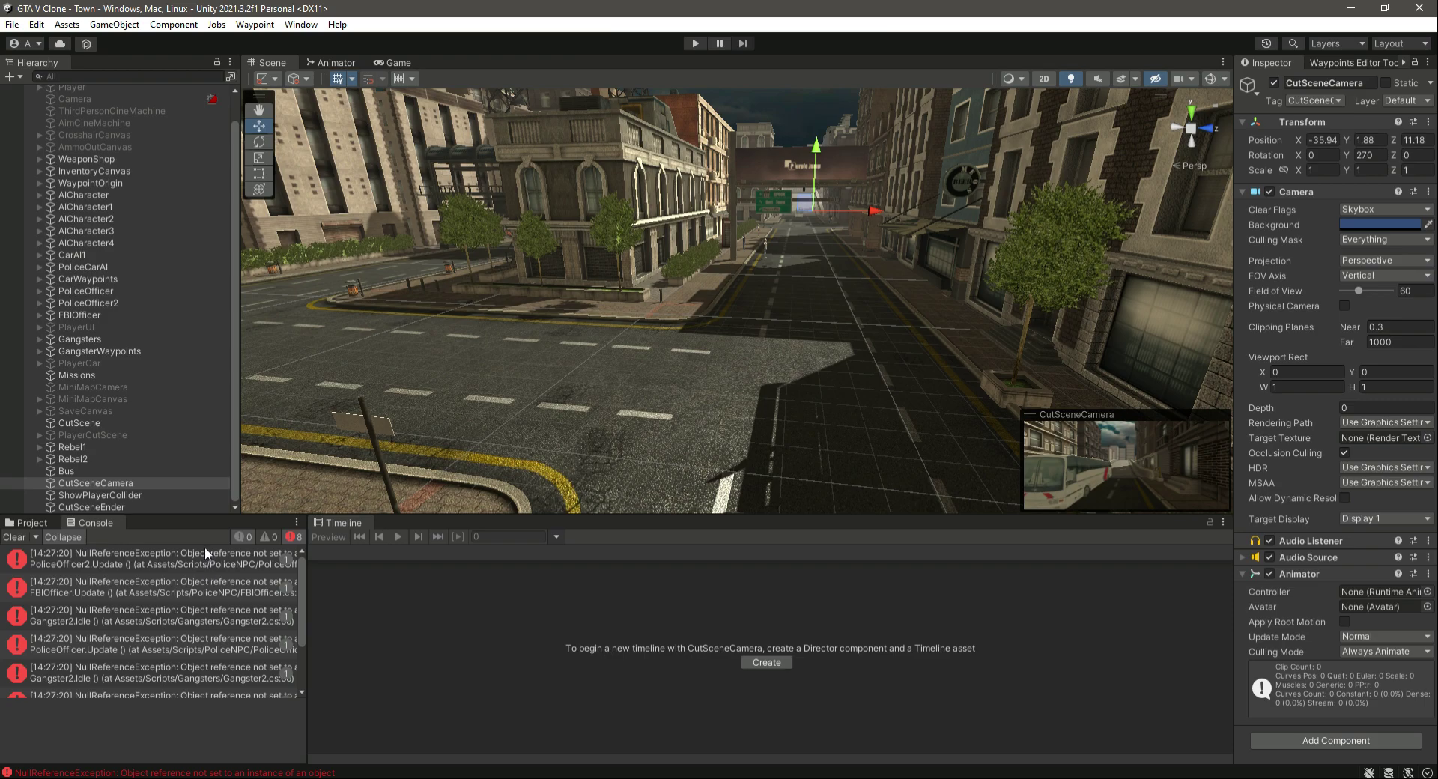
left_click(204, 556)
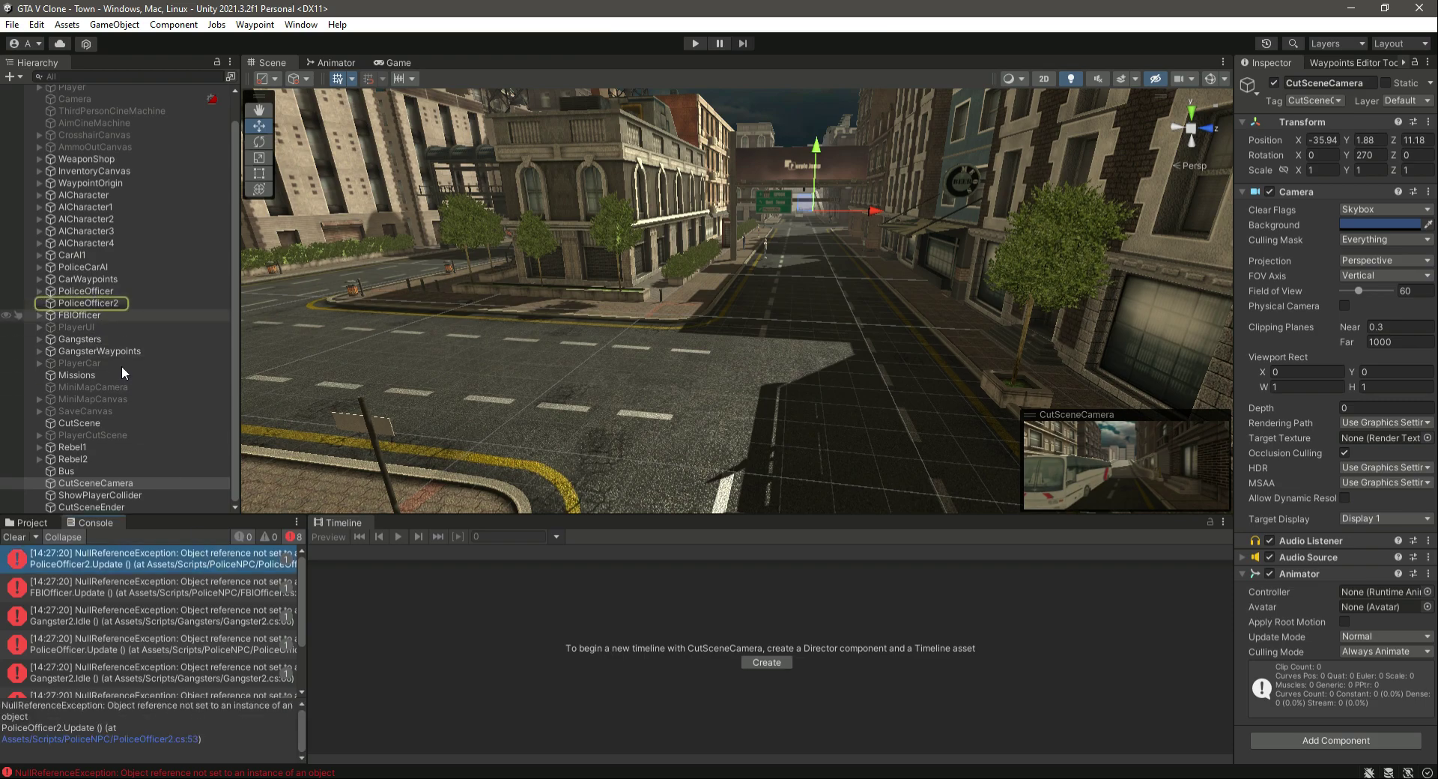
left_click(182, 597)
left_click(188, 615)
left_click(192, 646)
left_click(199, 670)
scroll(199, 641, "down", 3)
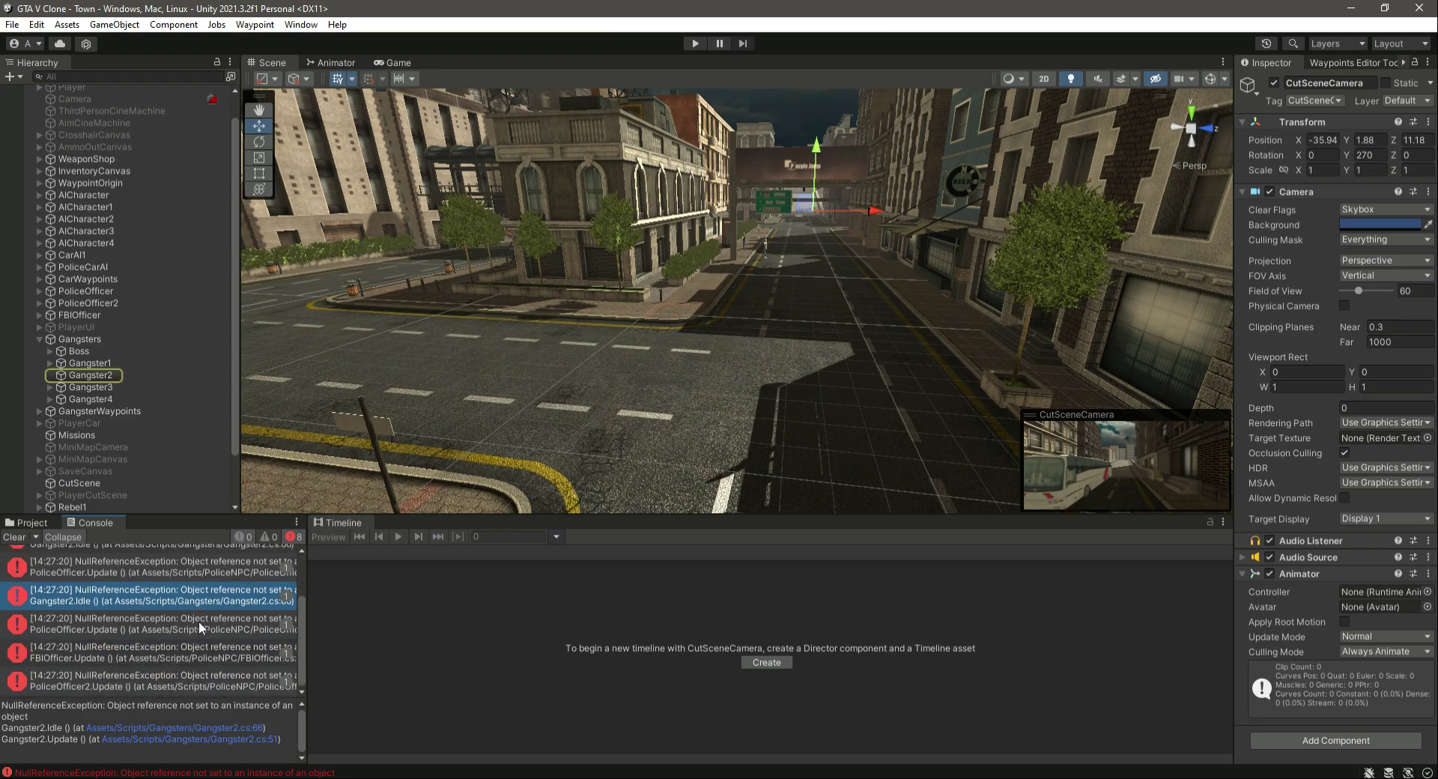
left_click(198, 623)
left_click(202, 654)
left_click(204, 680)
left_click(209, 658)
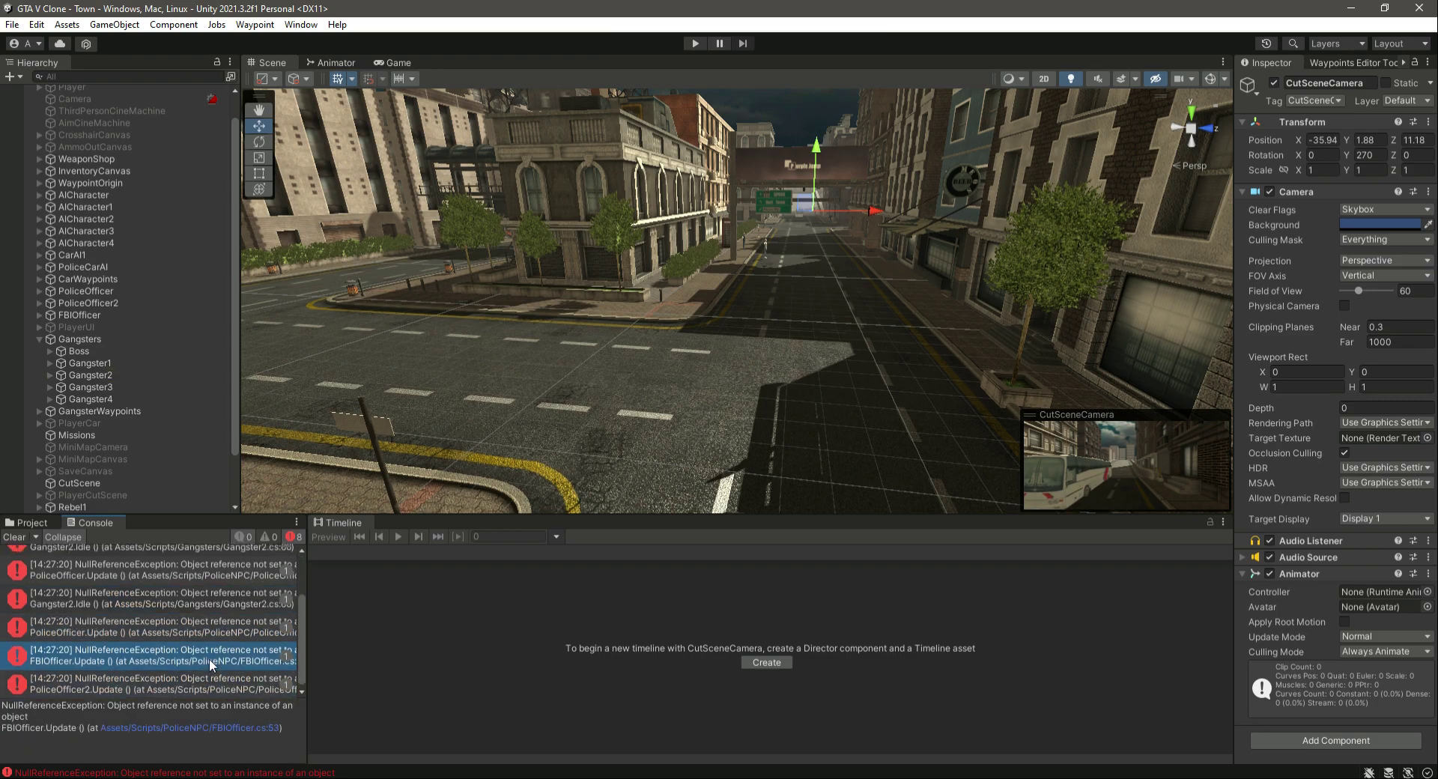
scroll(191, 635, "up", 3)
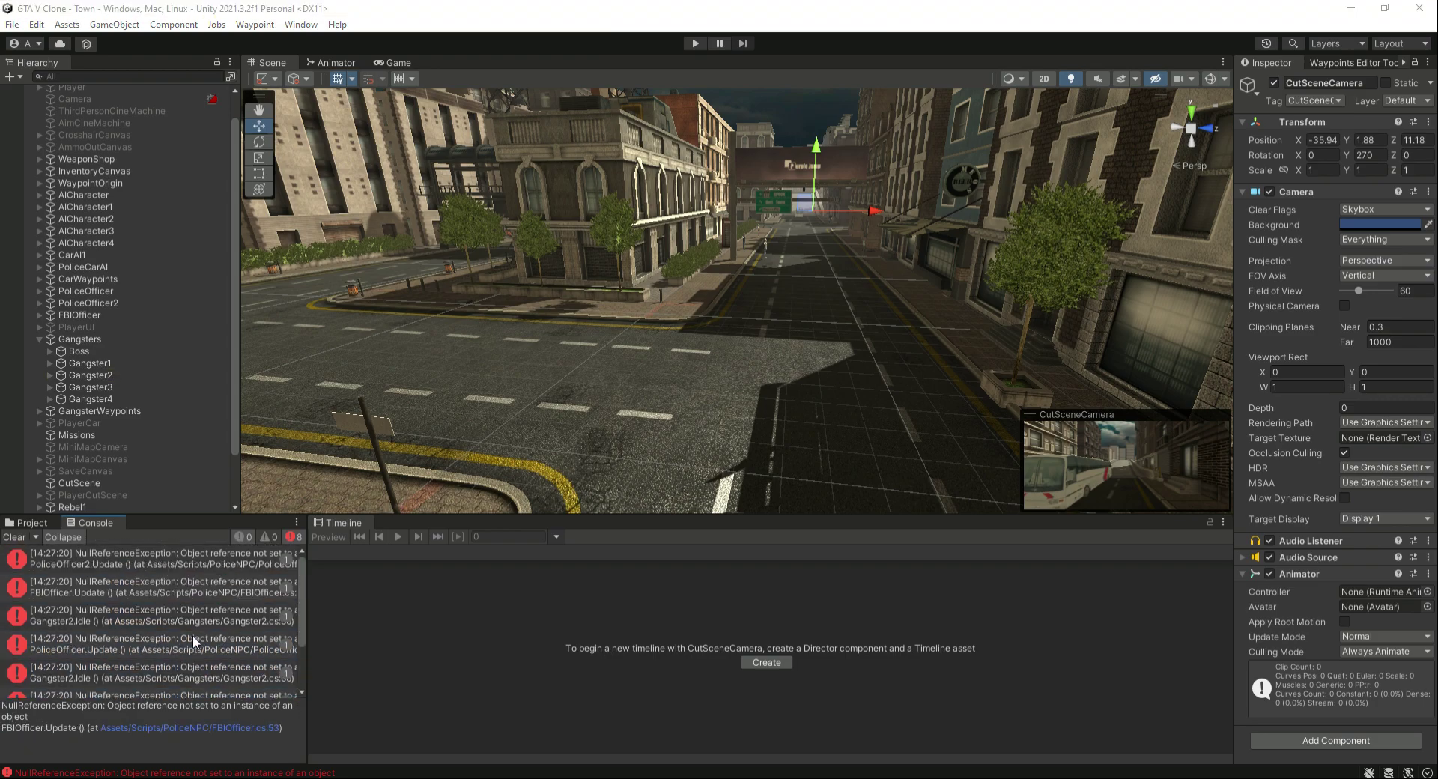
- Clear the Console, return to the project files and collapse the Gangsters group in the Hierarchy
left_click(14, 537)
left_click(30, 522)
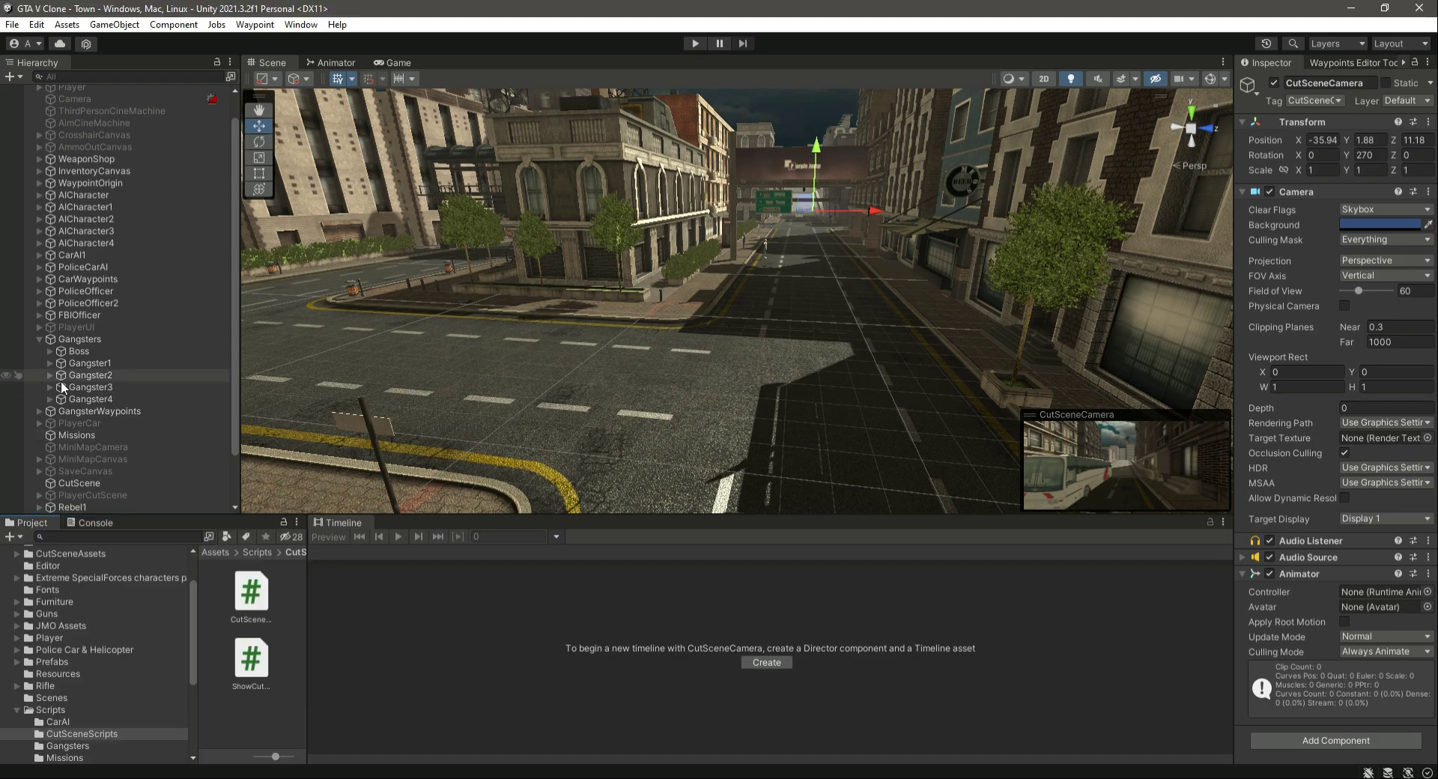
left_click(39, 339)
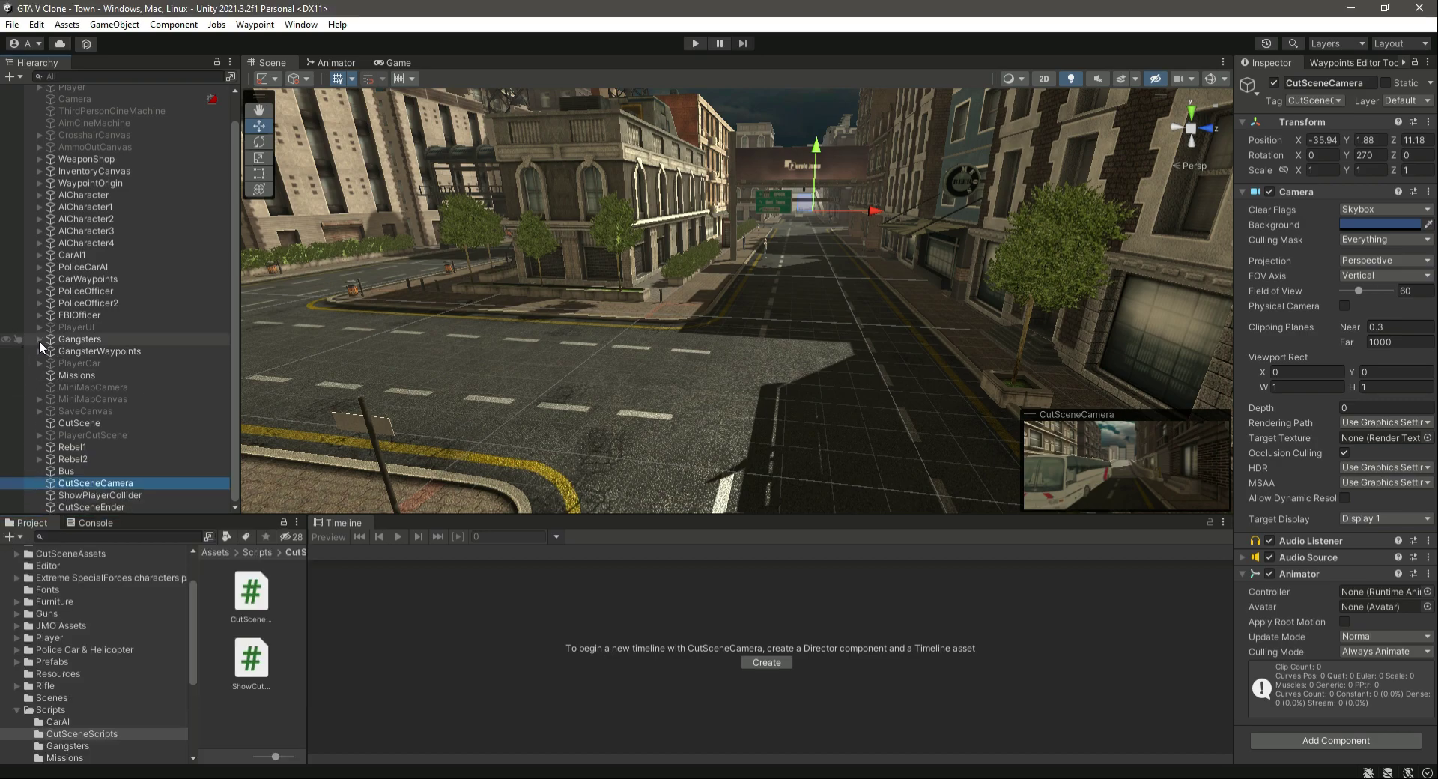
left_click(98, 343)
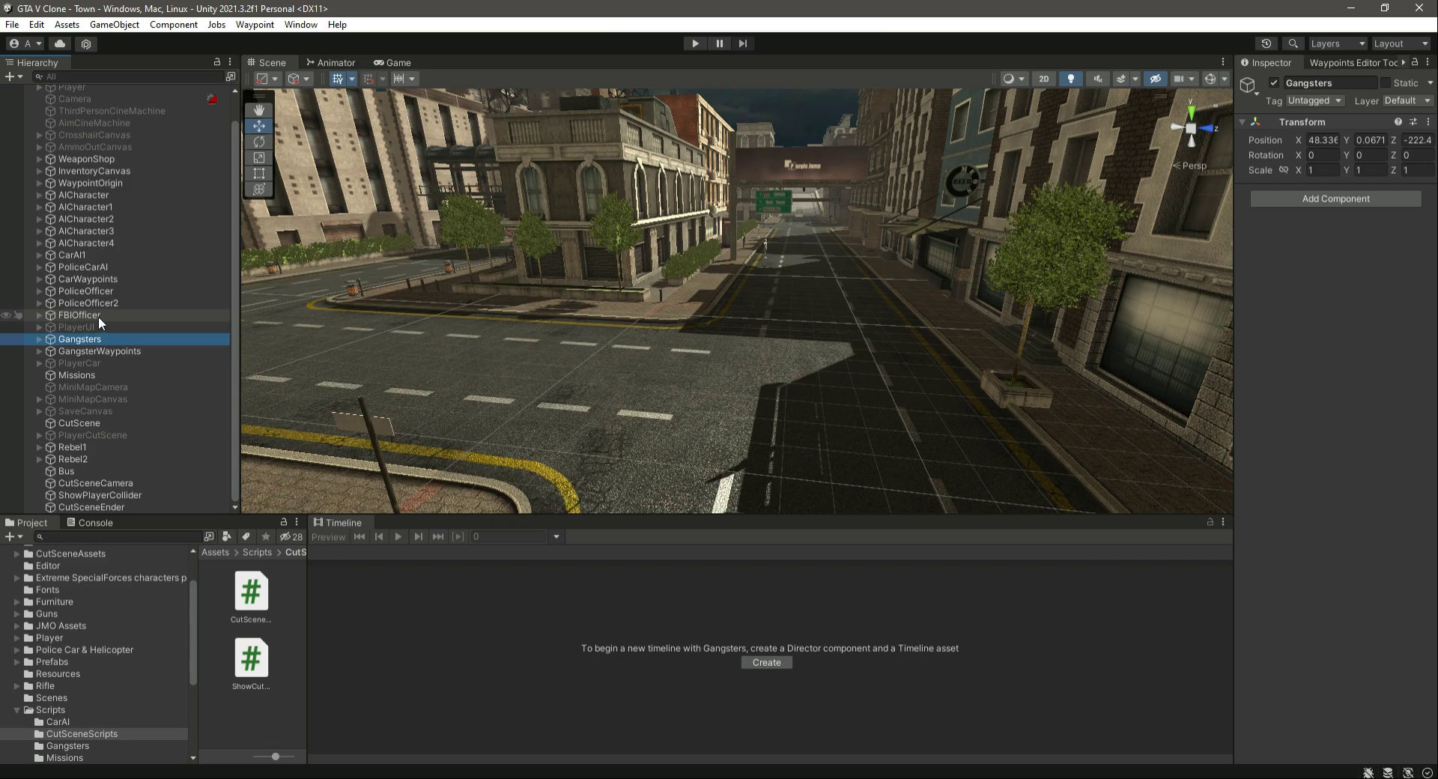
left_click(97, 316, "shift")
left_click(103, 277, "shift")
left_click(110, 272)
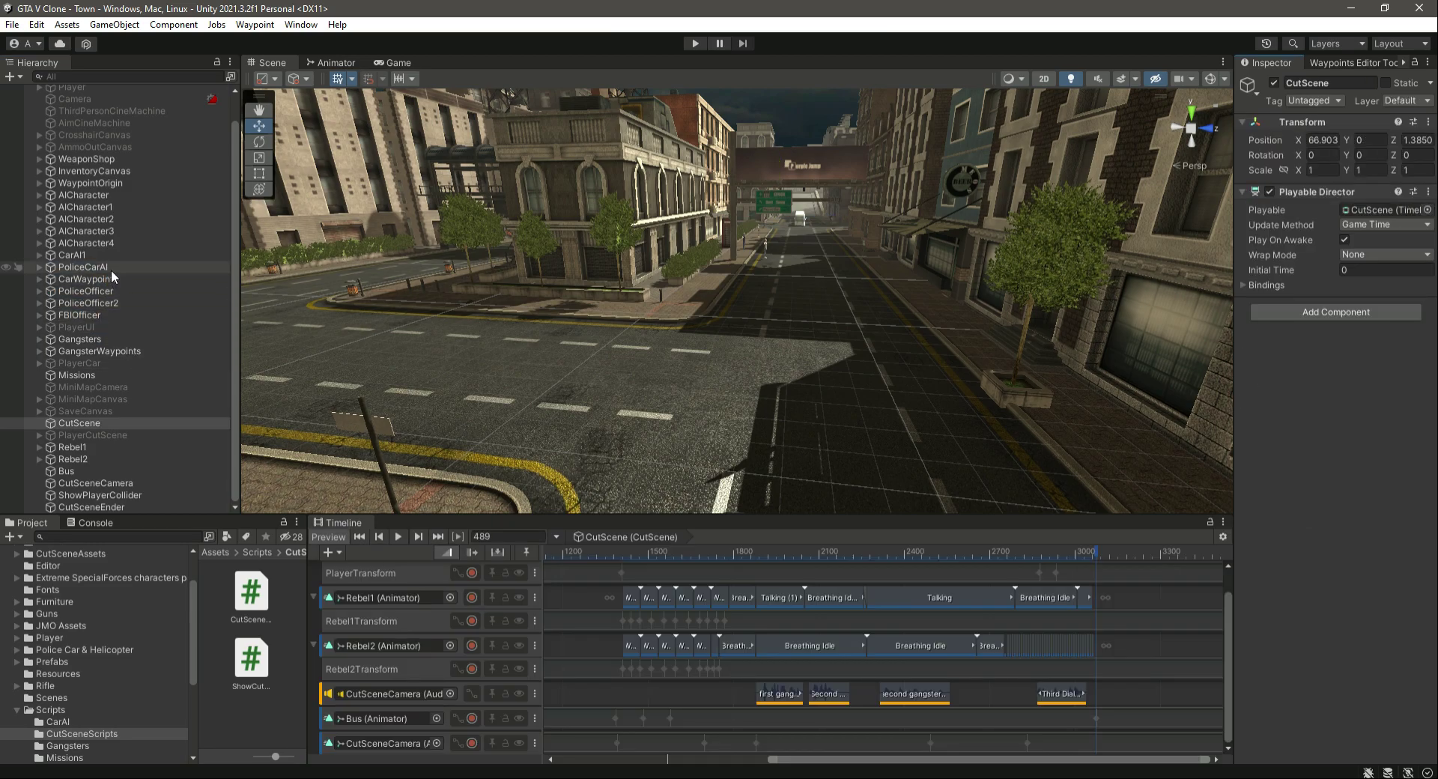
left_click(107, 311)
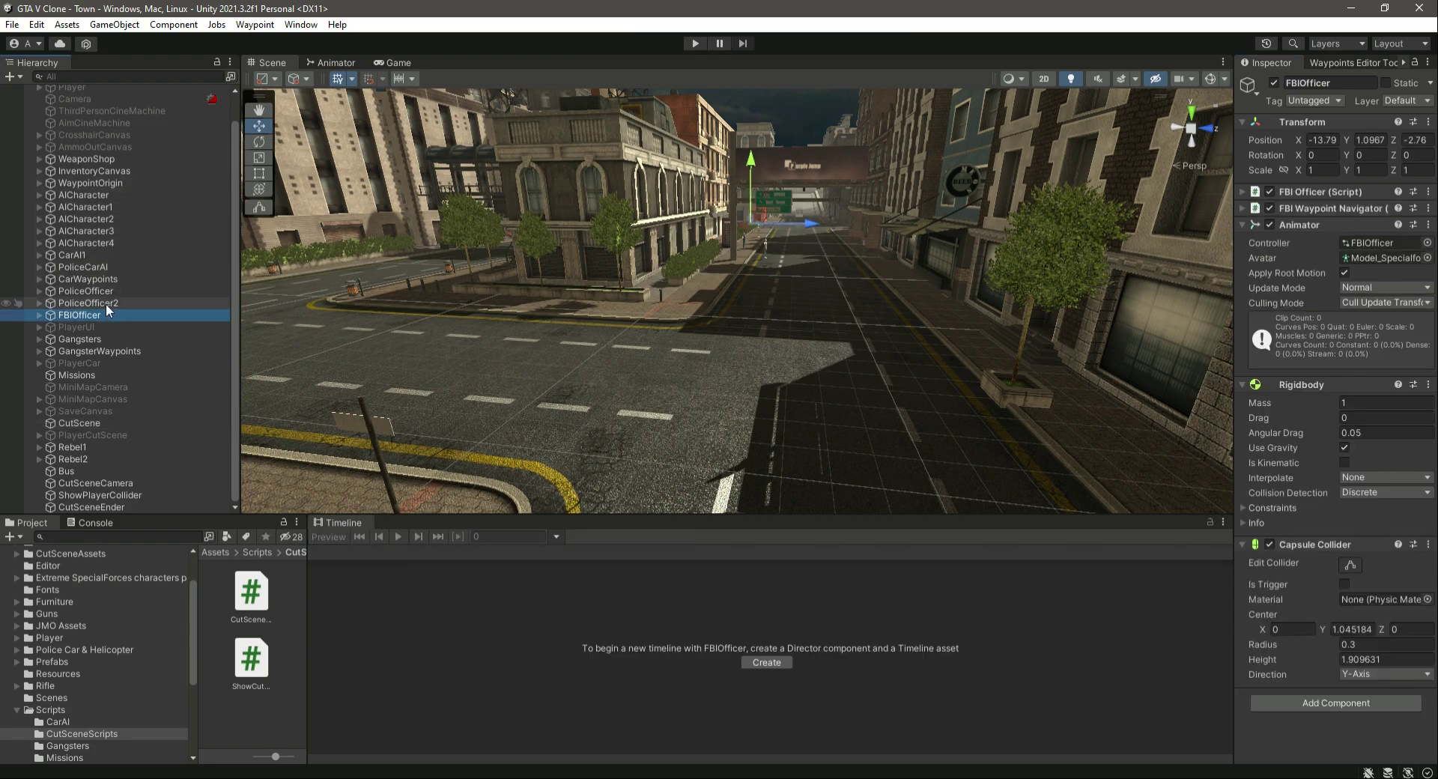
left_click(106, 303, "shift")
left_click(107, 292, "shift")
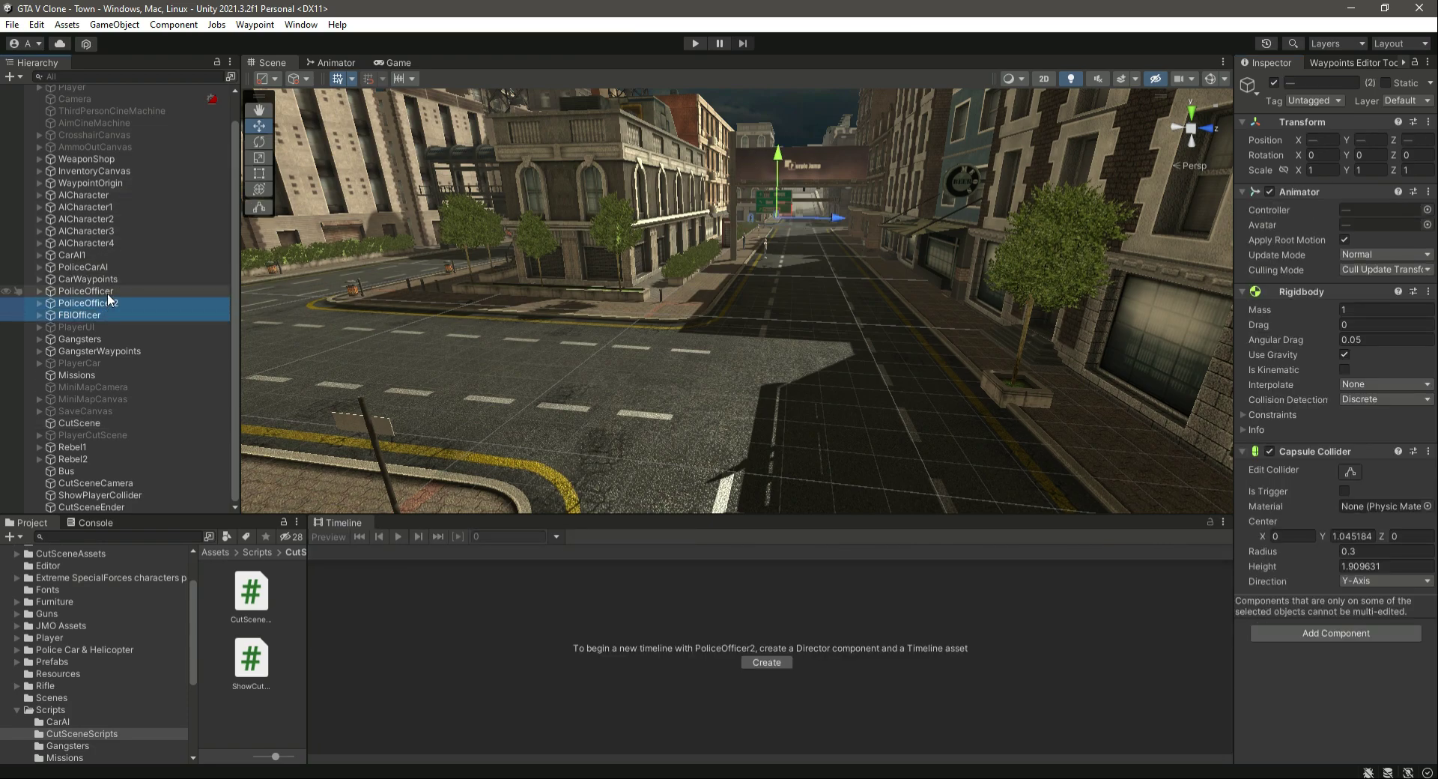
right_click(97, 296)
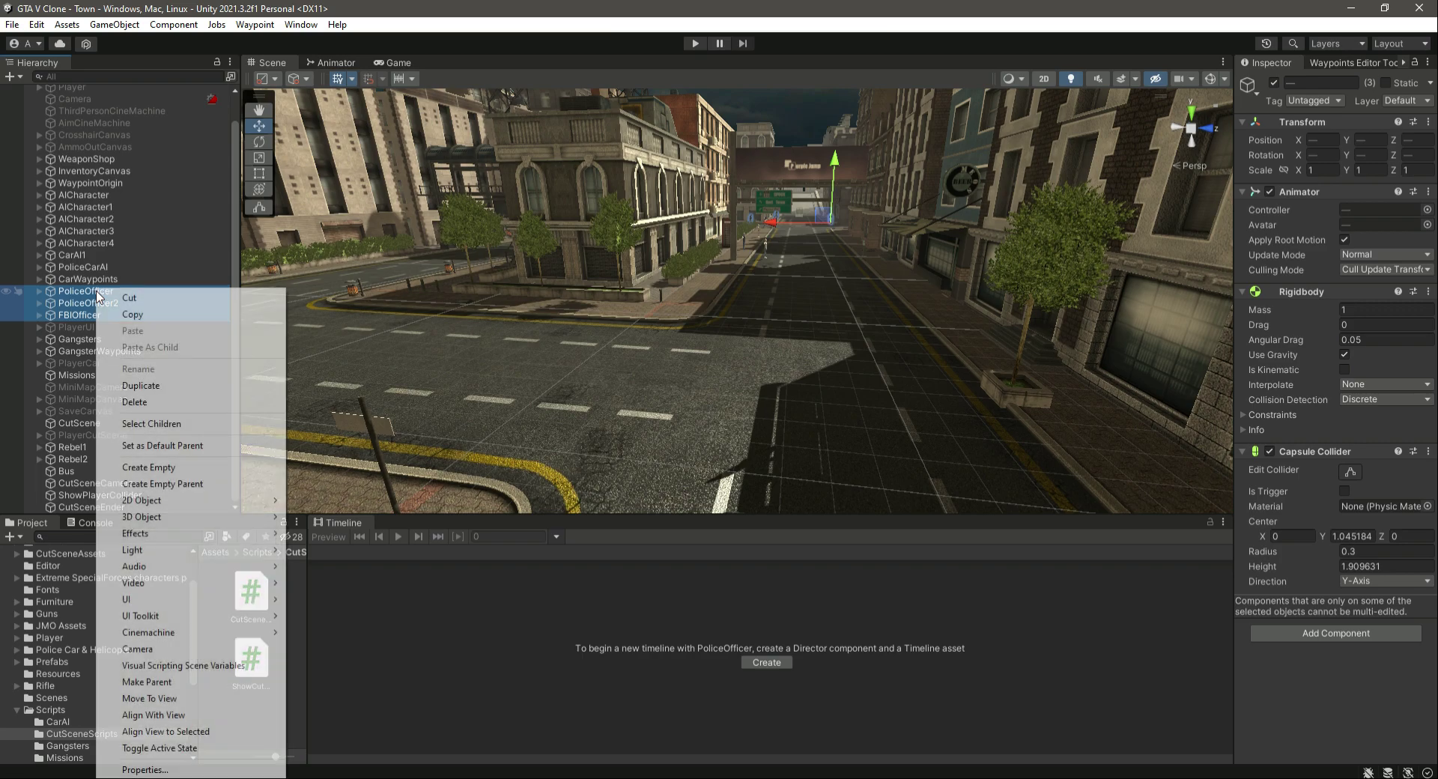
left_click(150, 468)
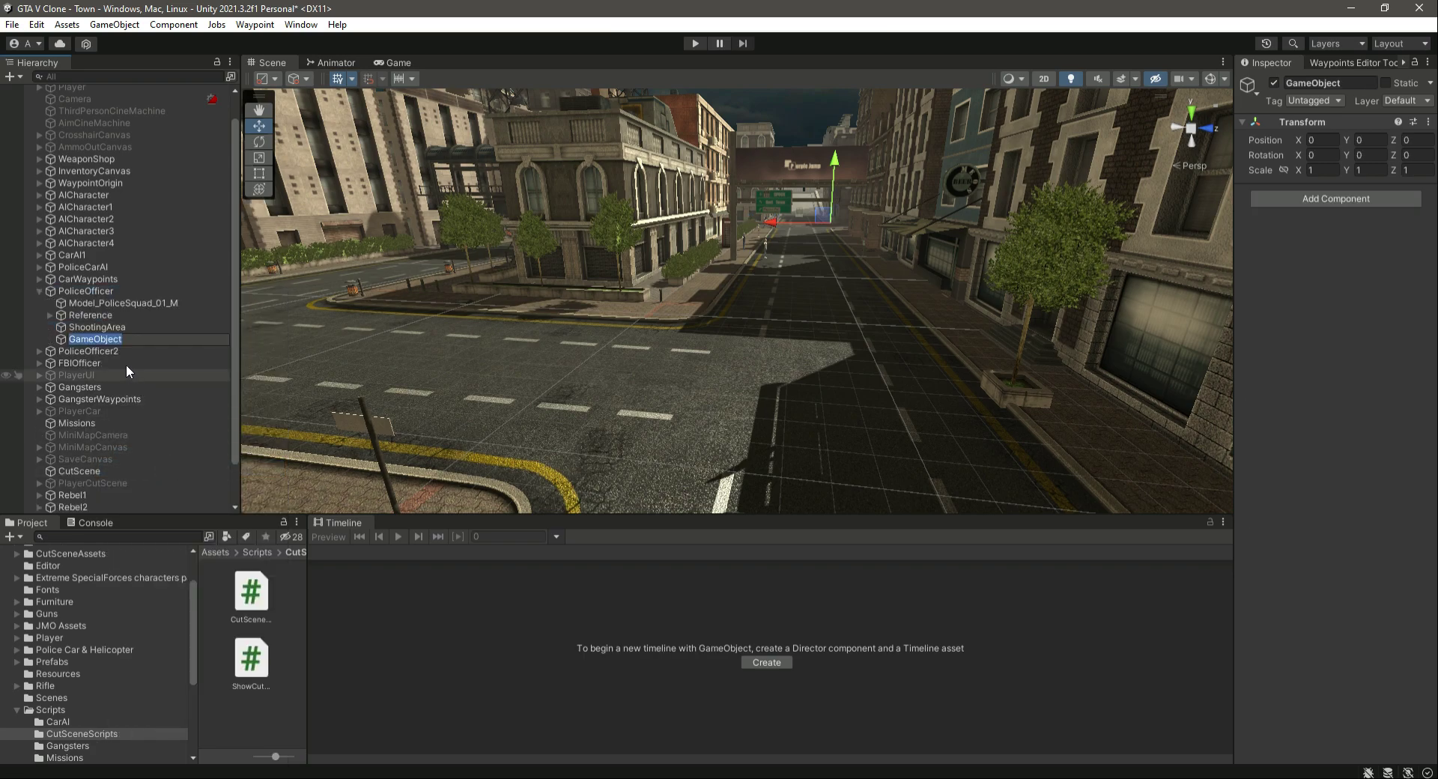
left_click(117, 325)
left_click(119, 339)
key("Delete")
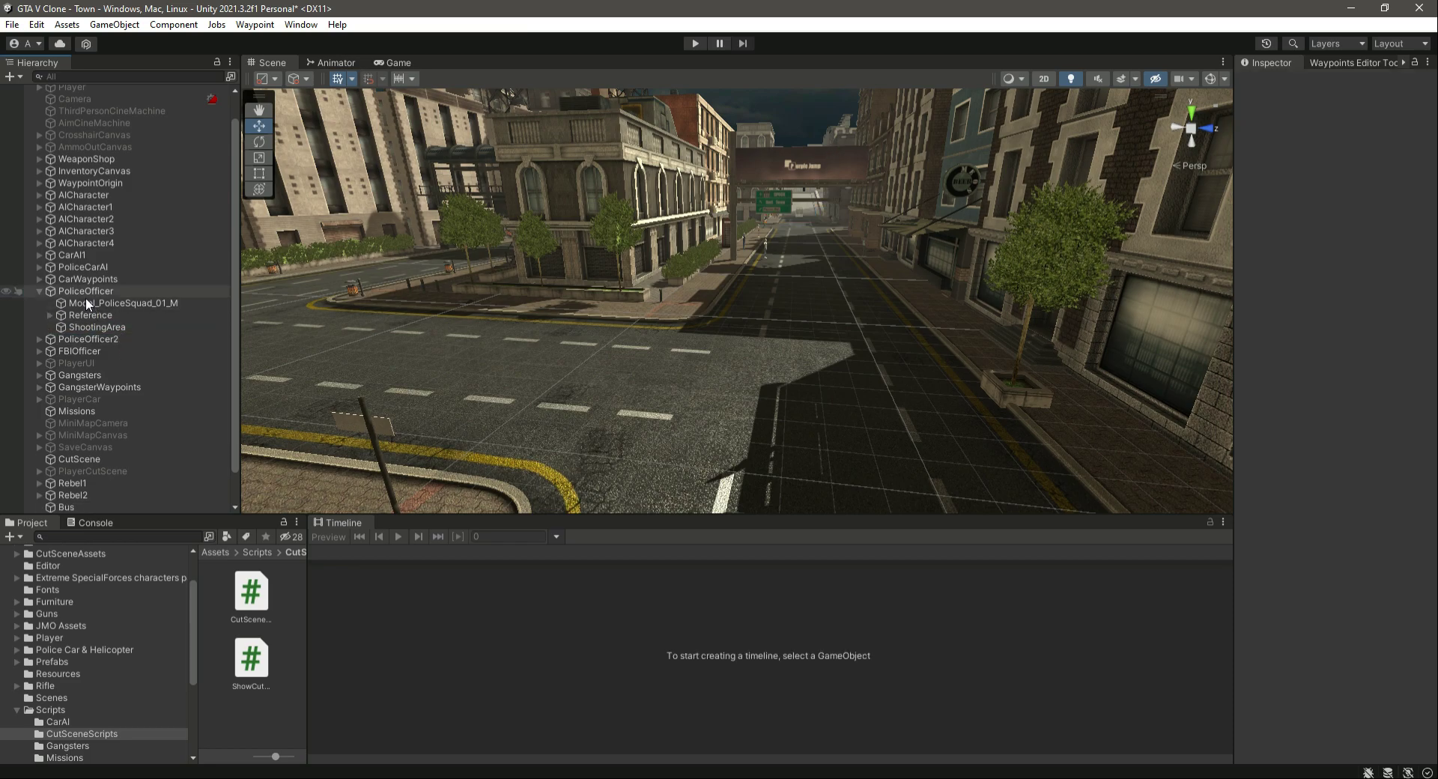
left_click(39, 292)
- Group PoliceOfficer, PoliceOfficer2 and FBIOfficer under a new empty parent object
left_click(90, 291)
left_click(94, 314, "ctrl")
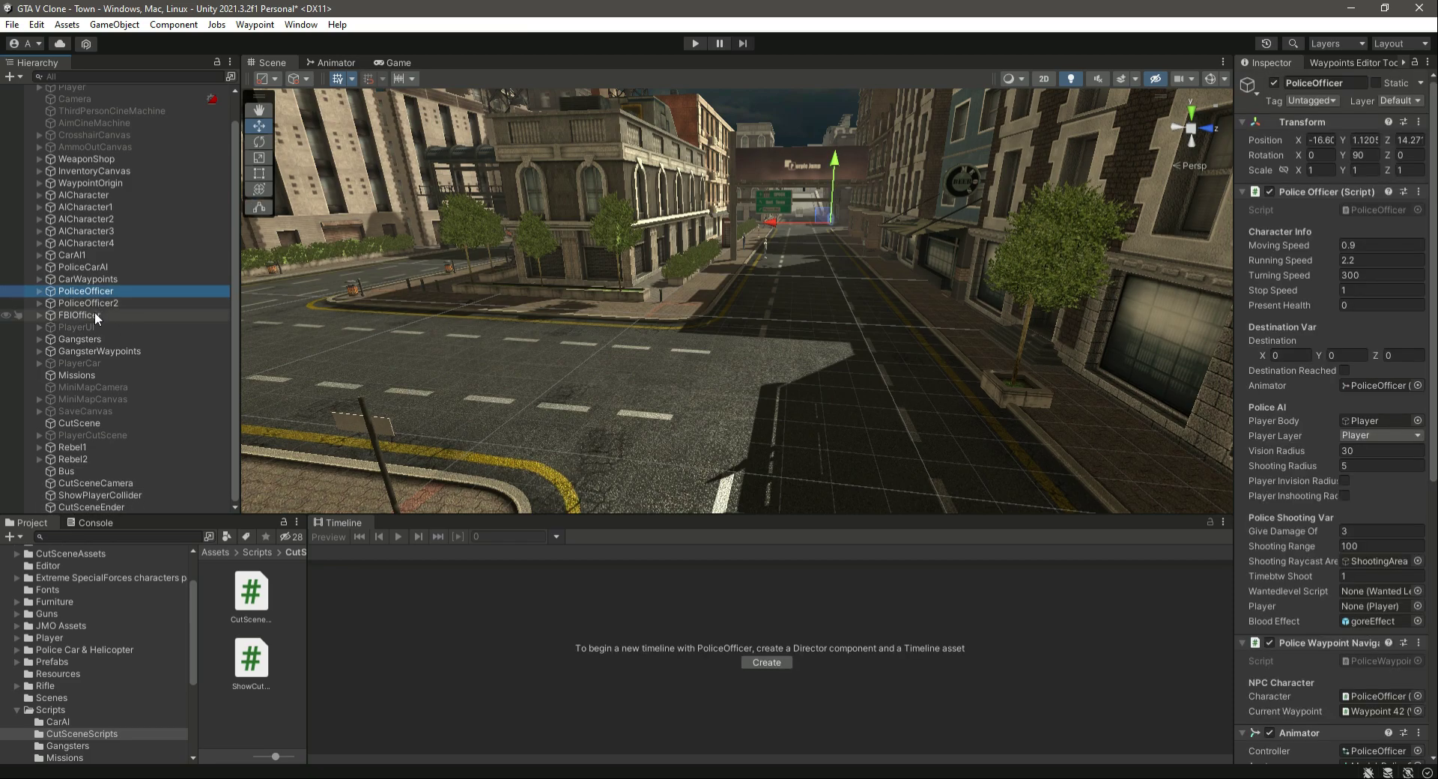
left_click(88, 303, "ctrl")
right_click(88, 290)
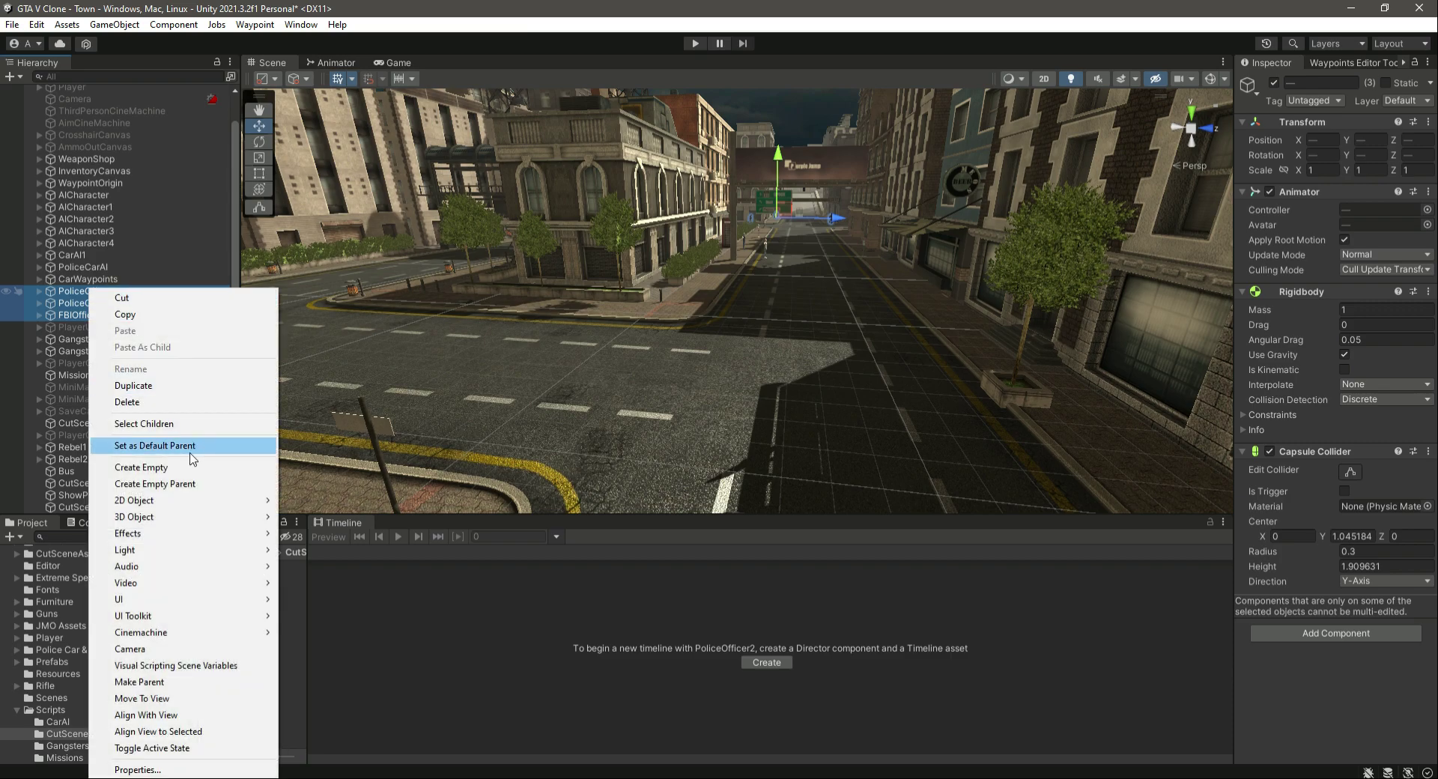
left_click(185, 484)
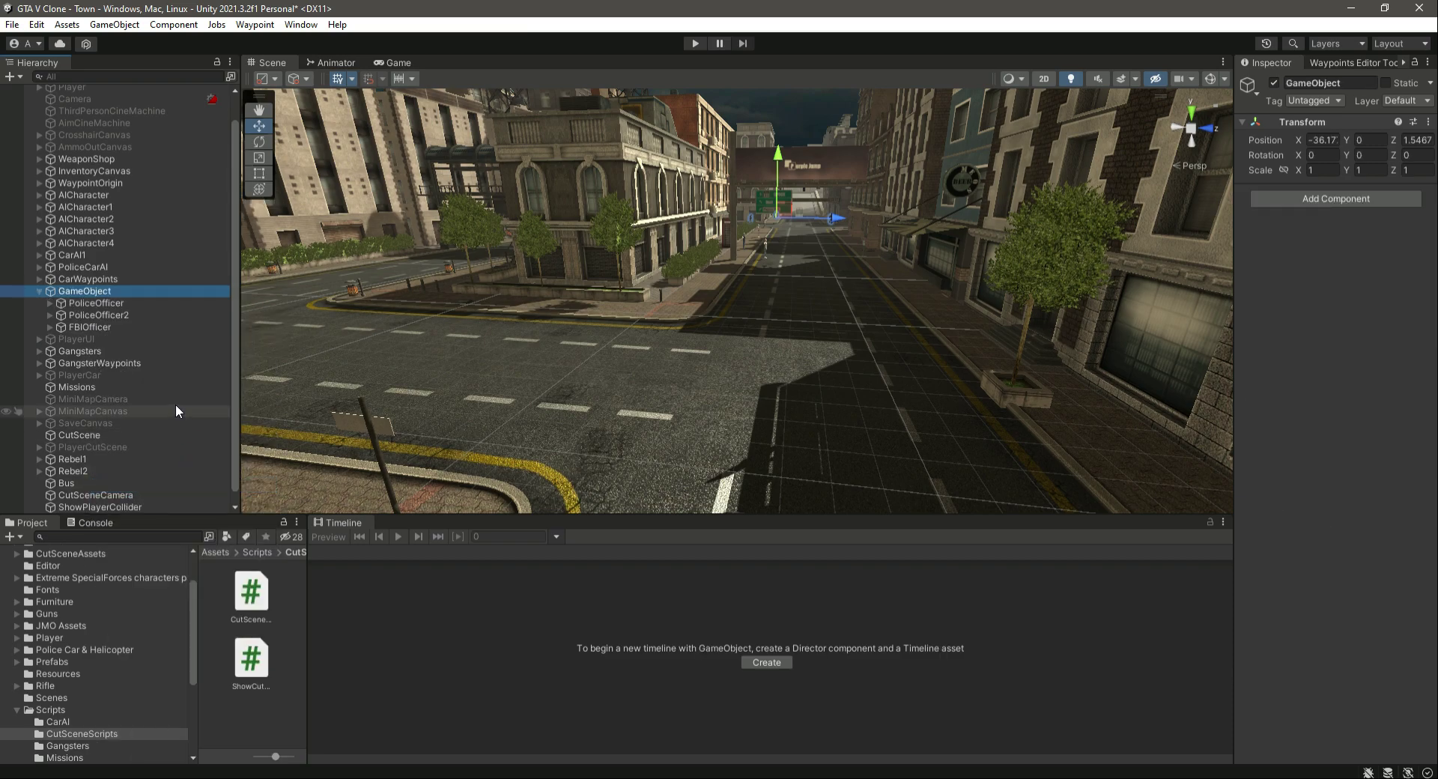
- Rename the new parent object PoliceOfficers and collapse it in the Hierarchy
left_click(1360, 84)
type("P")
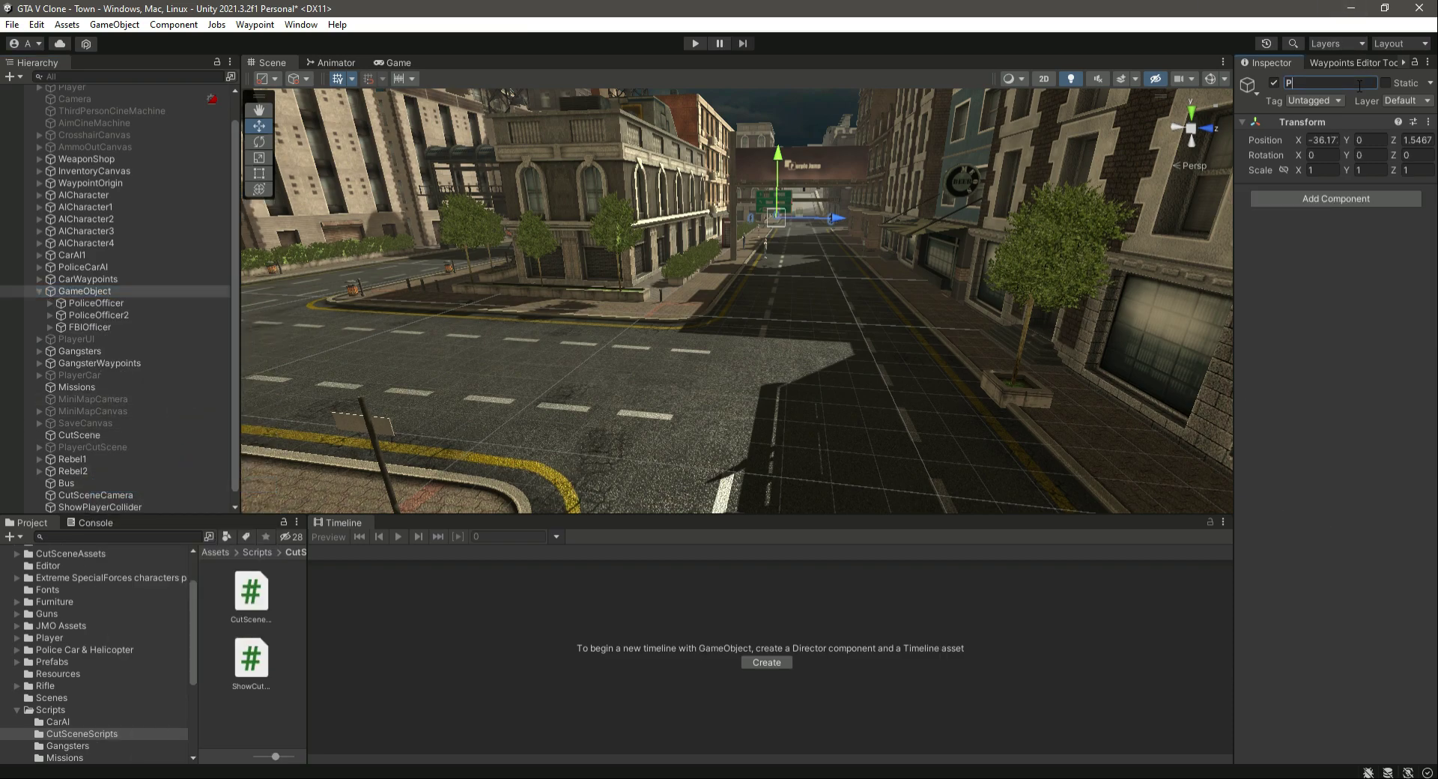
type("oliceOfficers")
key("Return")
left_click(39, 352)
left_click(39, 351)
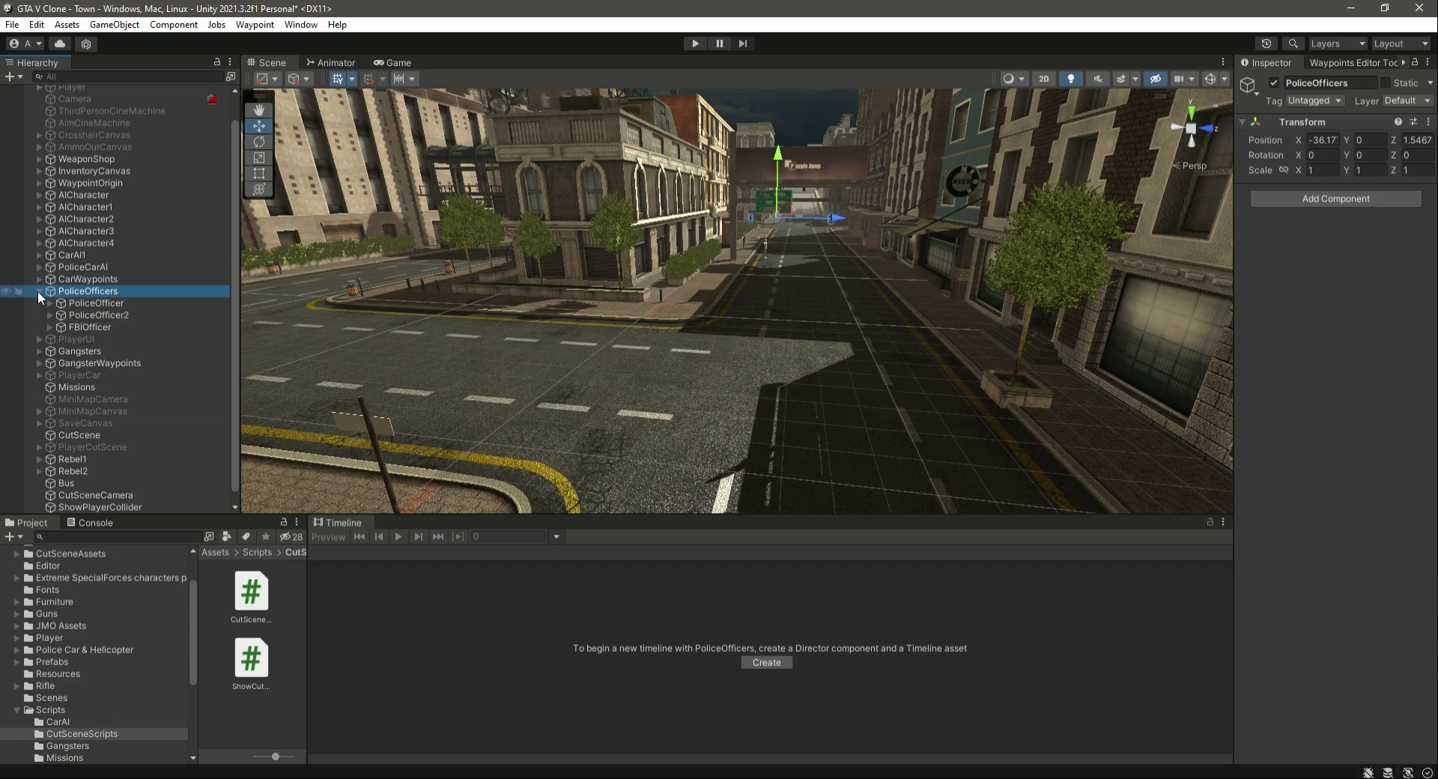
left_click(39, 291)
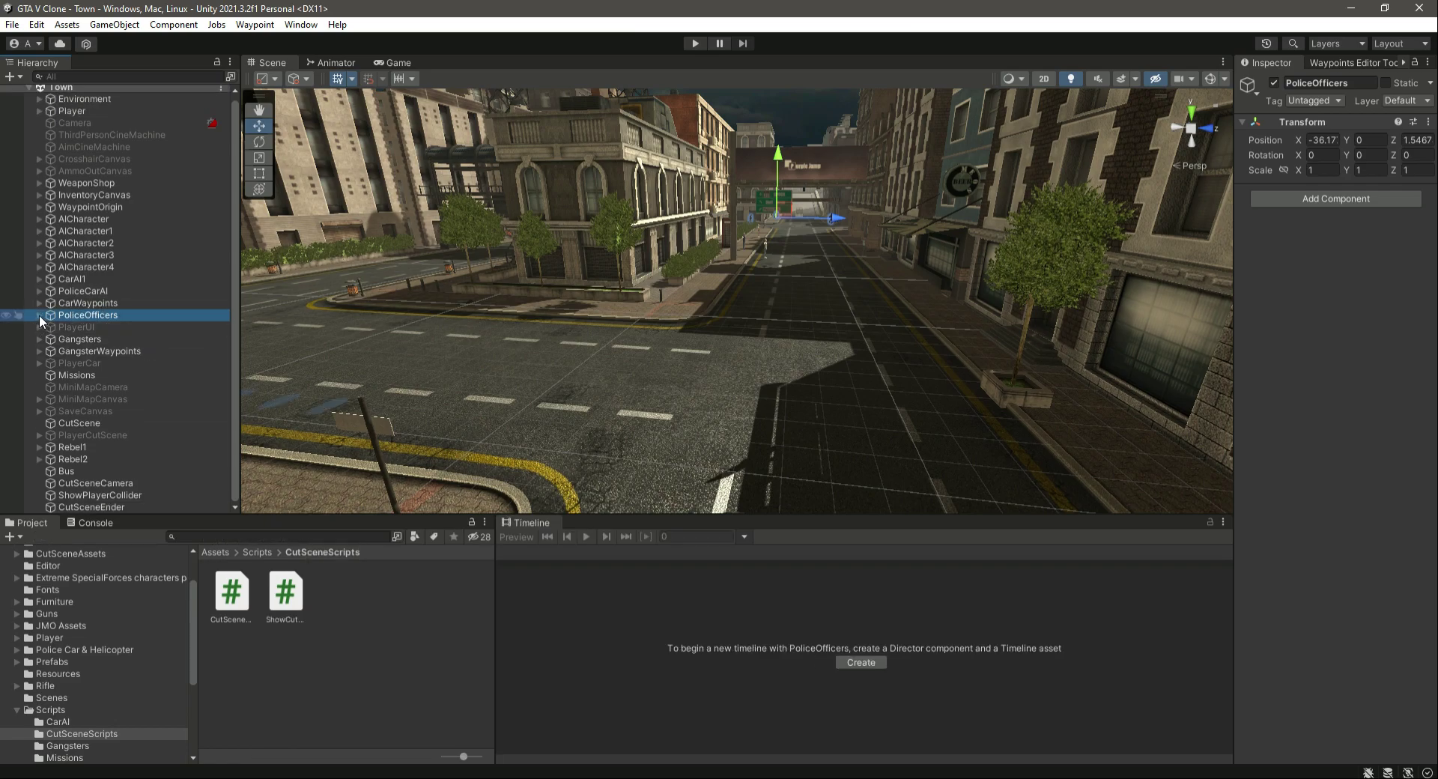
left_click(39, 314)
left_click(38, 315)
- Deactivate the PoliceOfficers group in the scene
key("alt+shift+a")
left_click(103, 338)
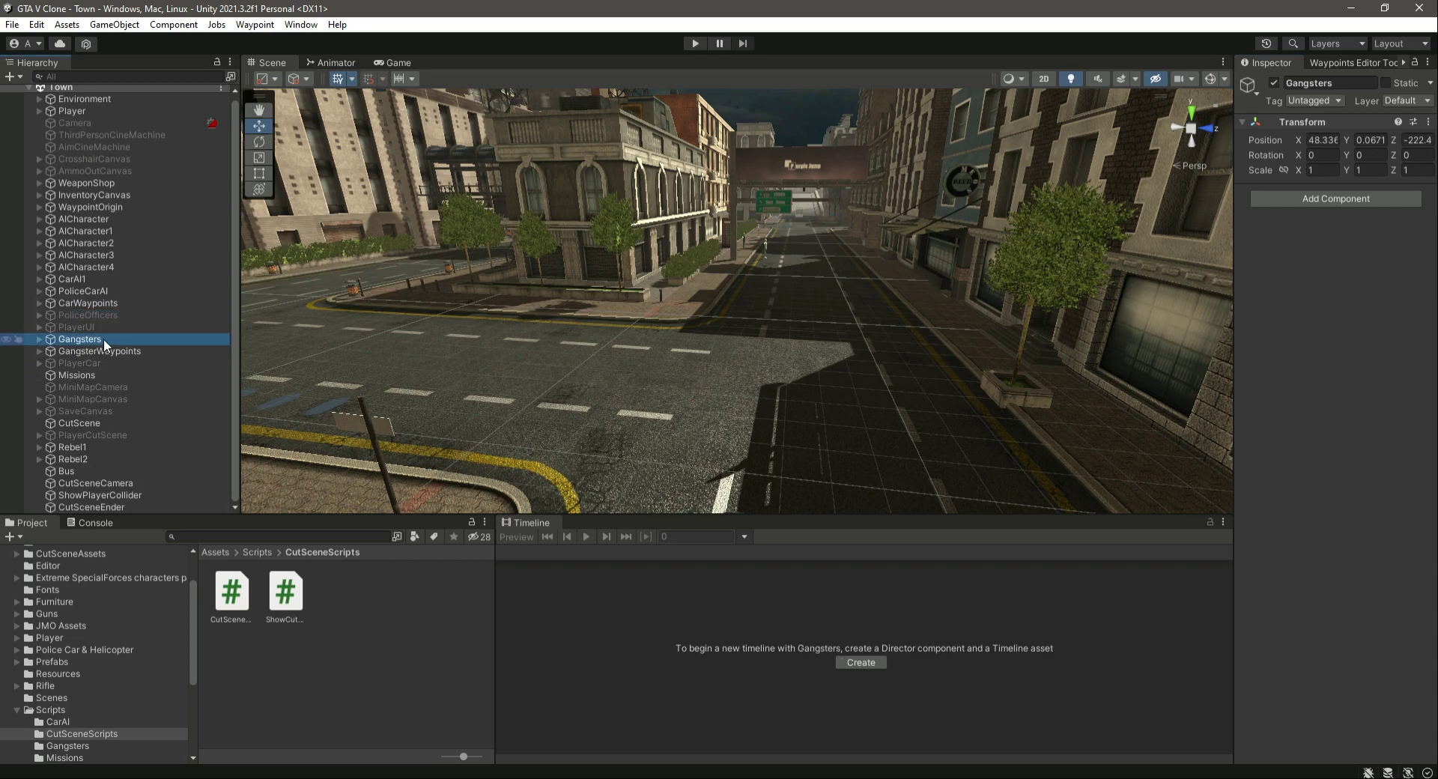
left_click(113, 295)
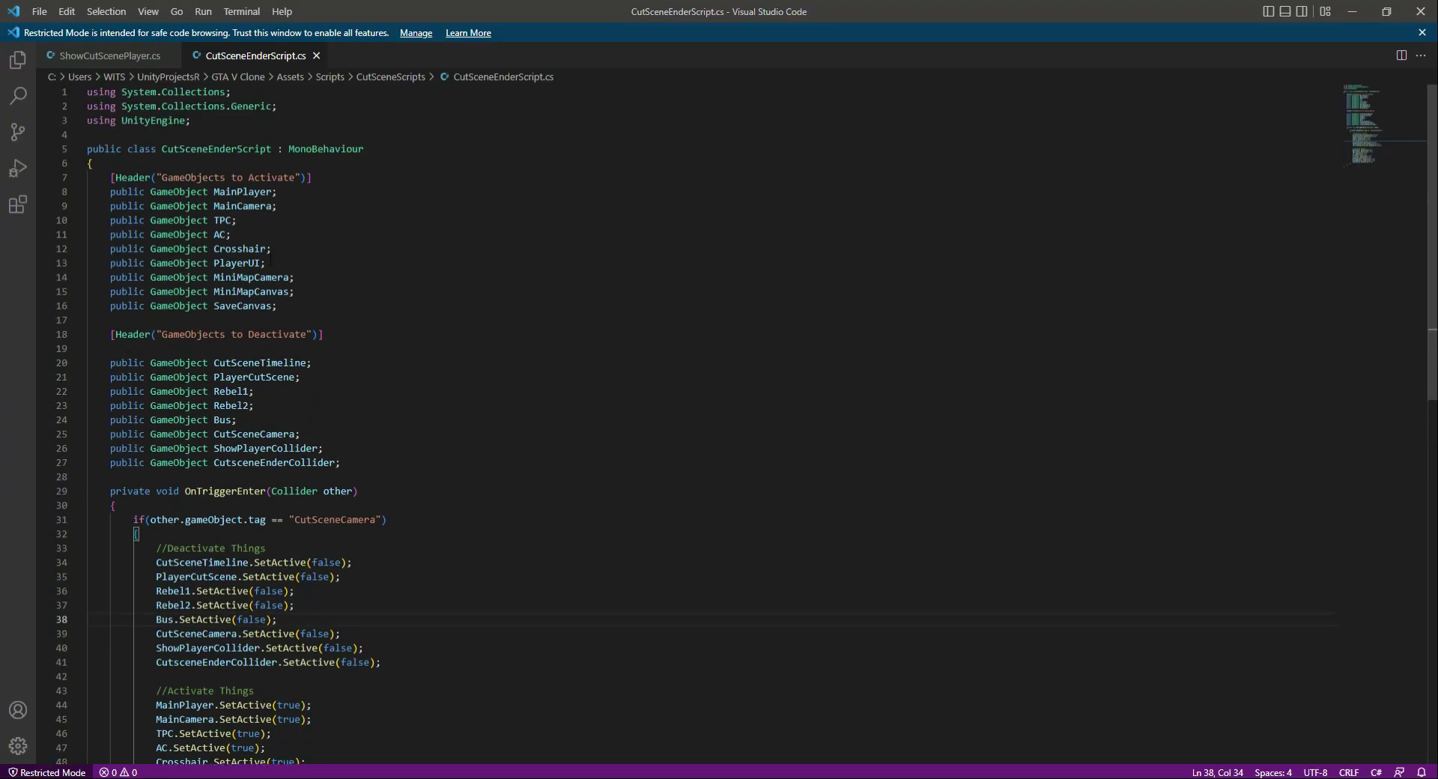
- In Visual Studio Code, declare public GameObject variables PoliceOfficers and Gangsters below SaveCanvas in CutSceneEnderScript, and save the script
left_click(311, 307)
key("Return")
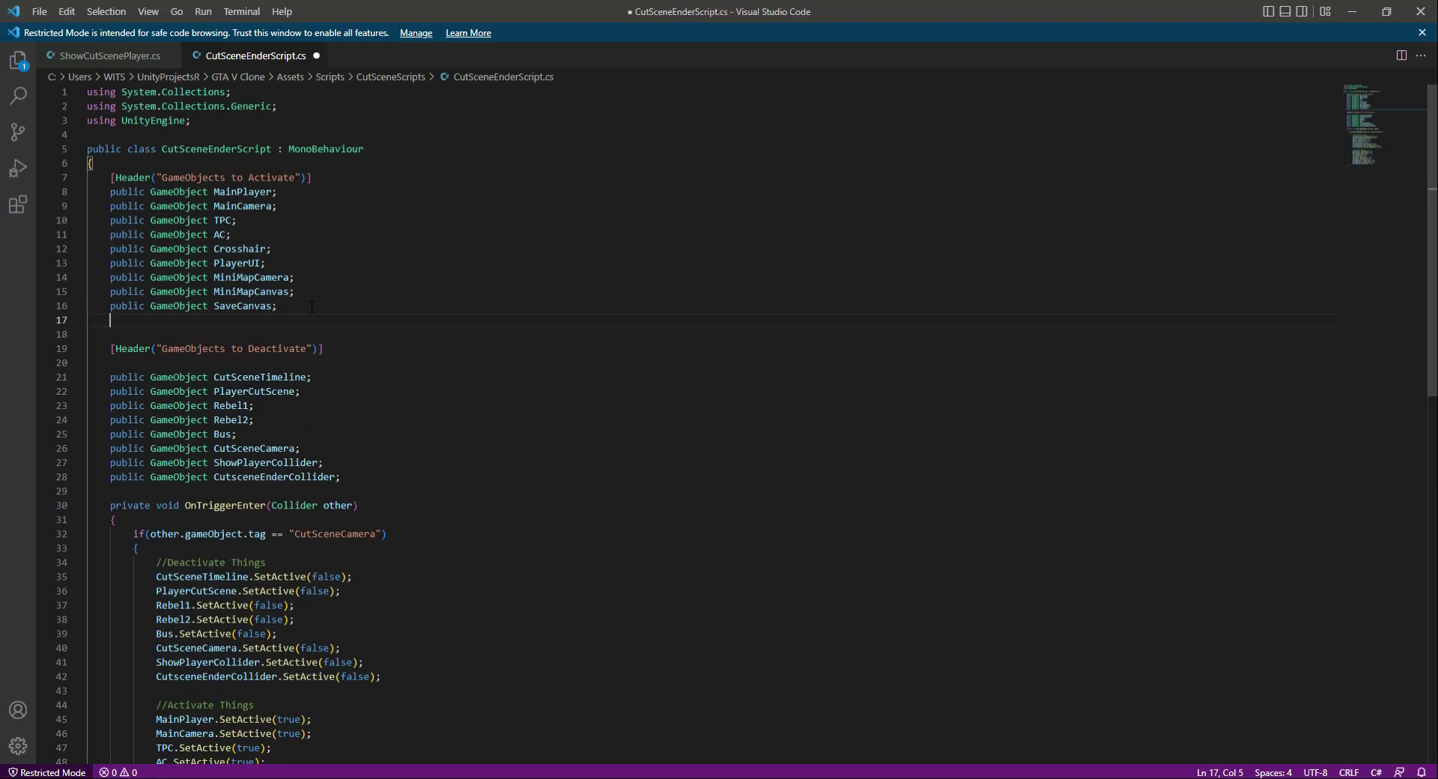
type("public GameObject PoliceOfficers;")
key("Return")
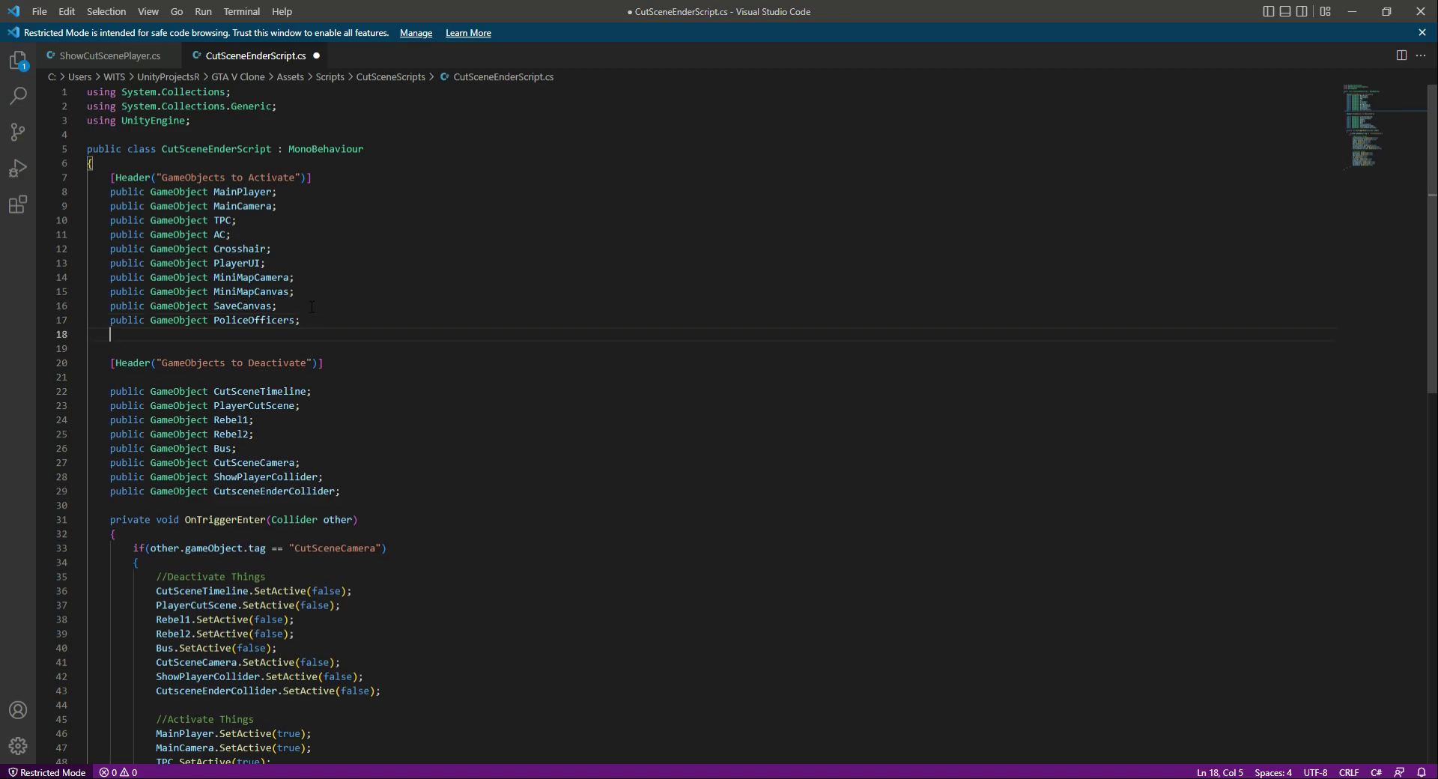
type("public GameObject")
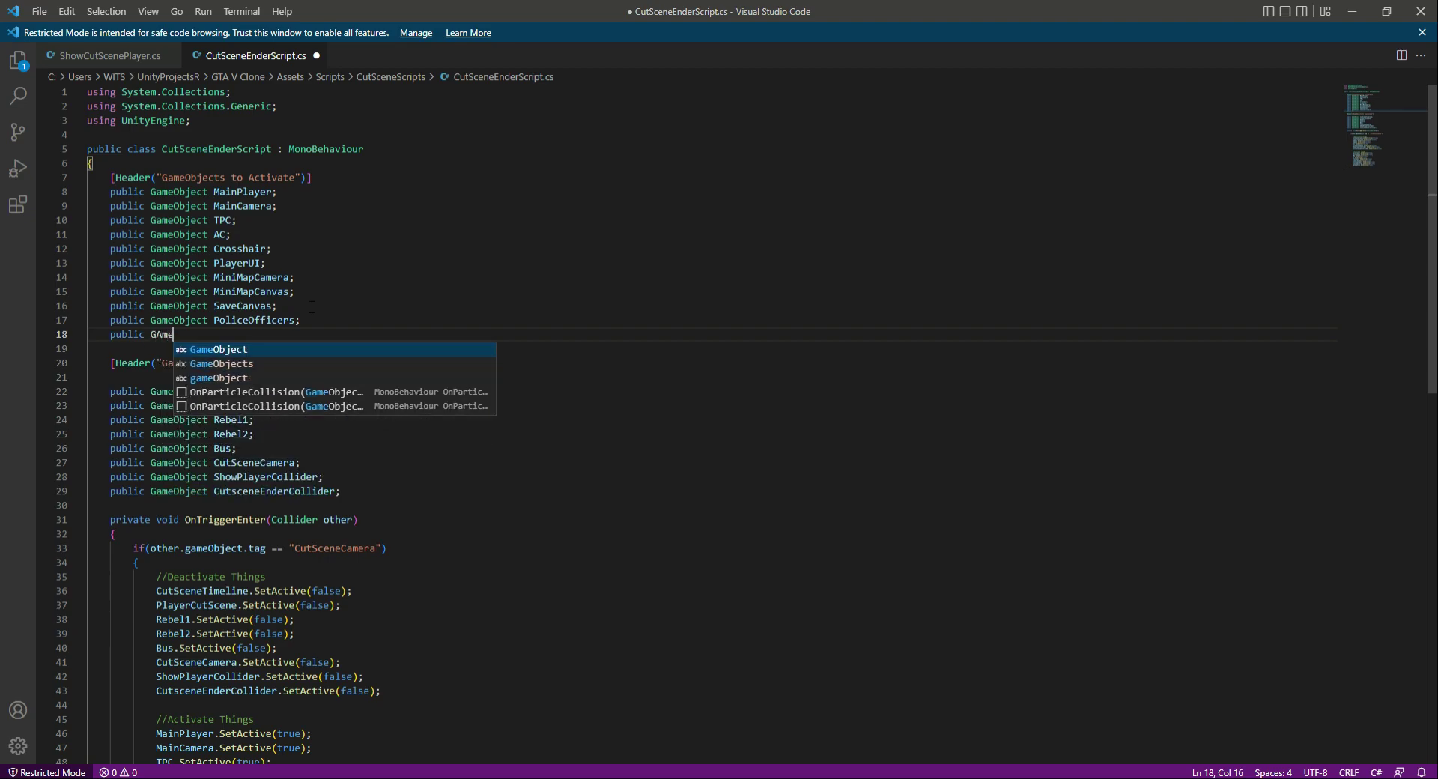
type(" Gangsters;")
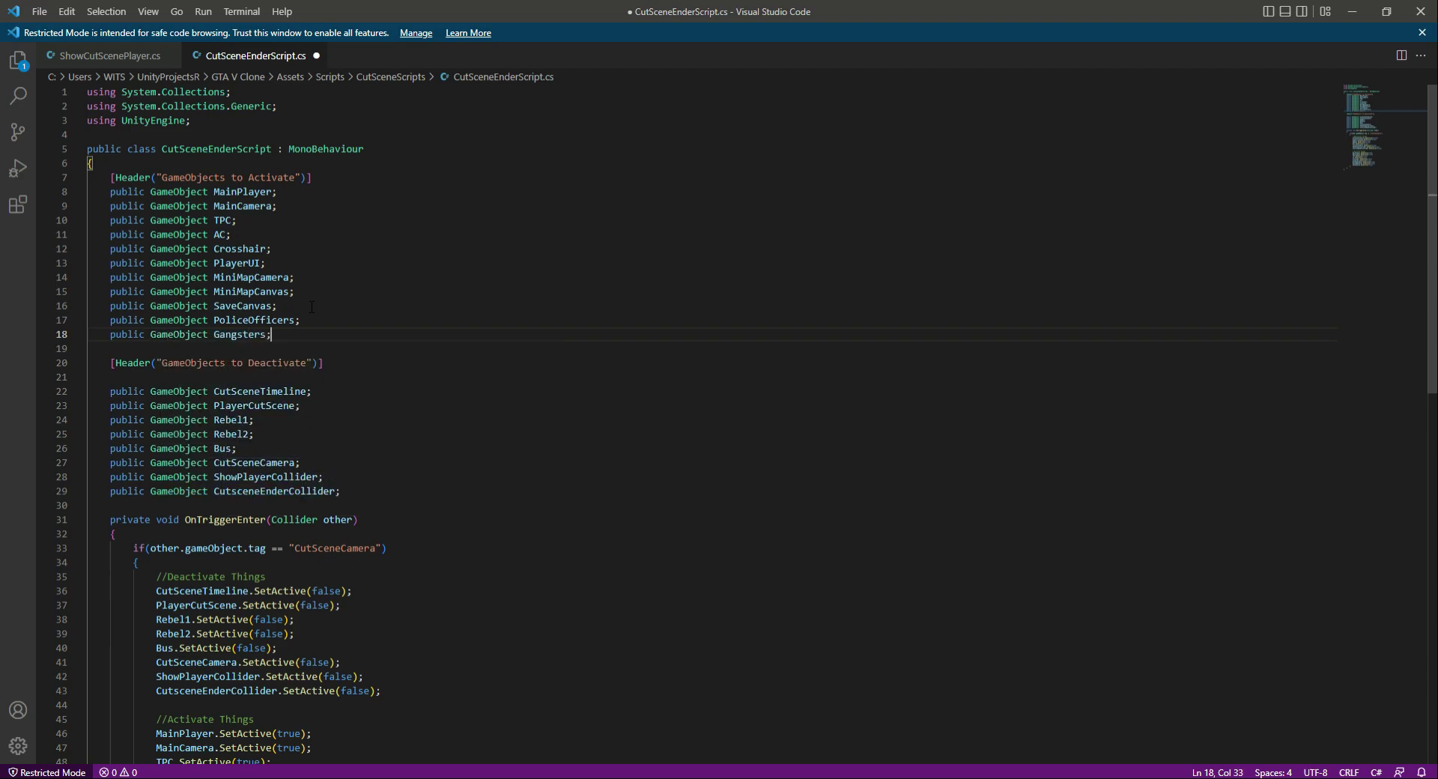
key("ctrl+s")
- Add two copies of ".SetActive(true);" on new lines below the SaveCanvas activation line
left_click(307, 405)
scroll(283, 339, "down", 5)
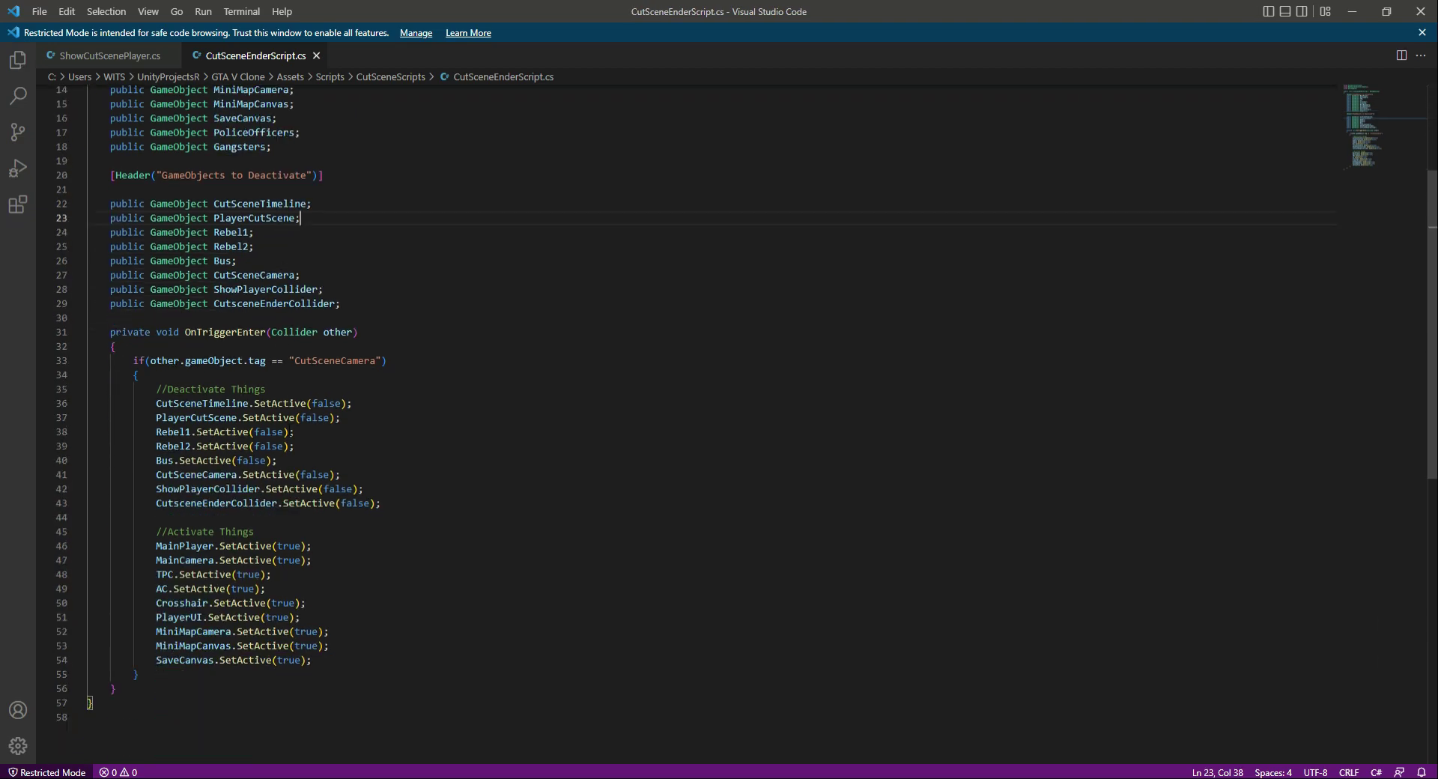
left_click(380, 661)
key("Return")
key("Up")
key("End")
key("shift+Left")
key("ctrl+shift+Left")
key("ctrl+shift+Left")
key("ctrl+shift+Left")
key("ctrl+shift+Left")
key("ctrl+shift+Left")
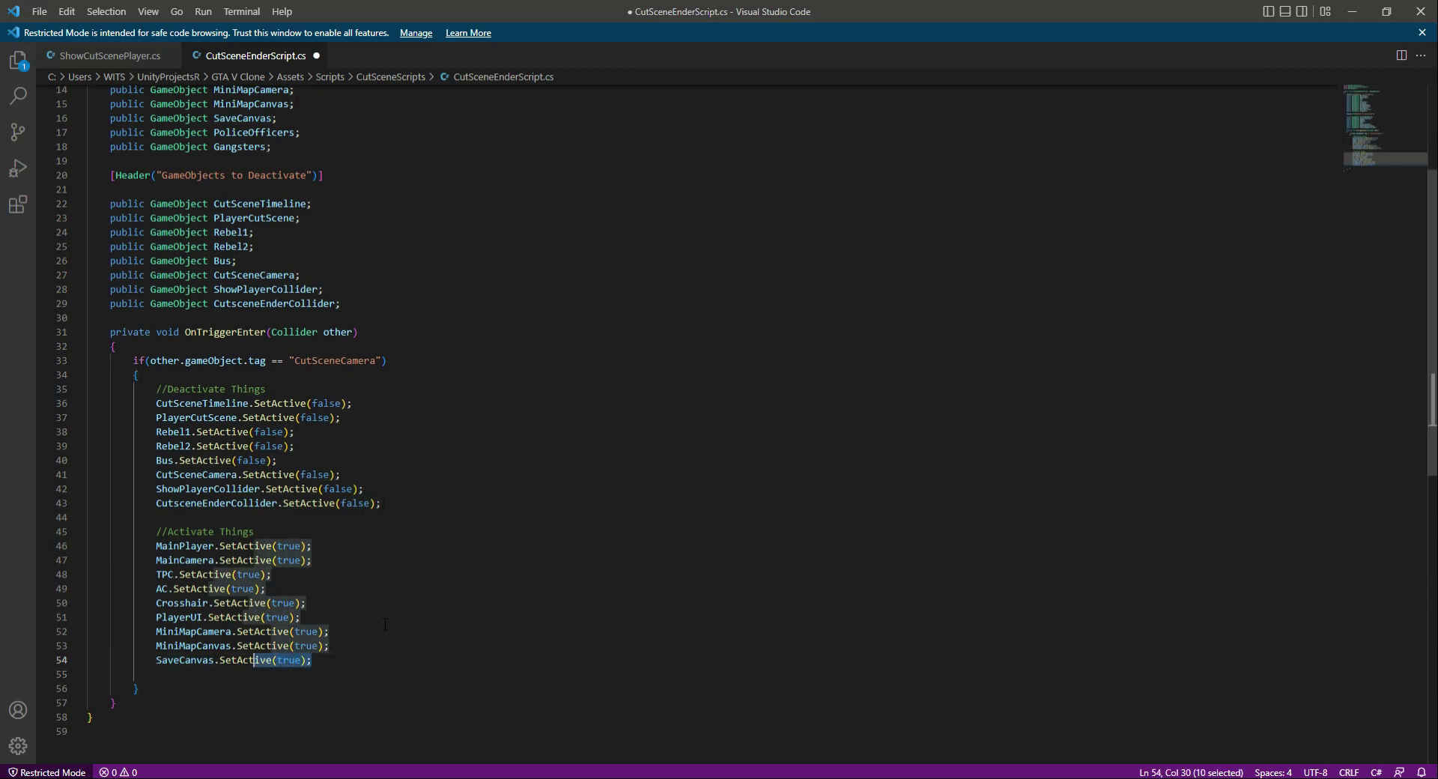
key("ctrl+c")
key("Down")
key("ctrl+v")
key("Return")
key("ctrl+v")
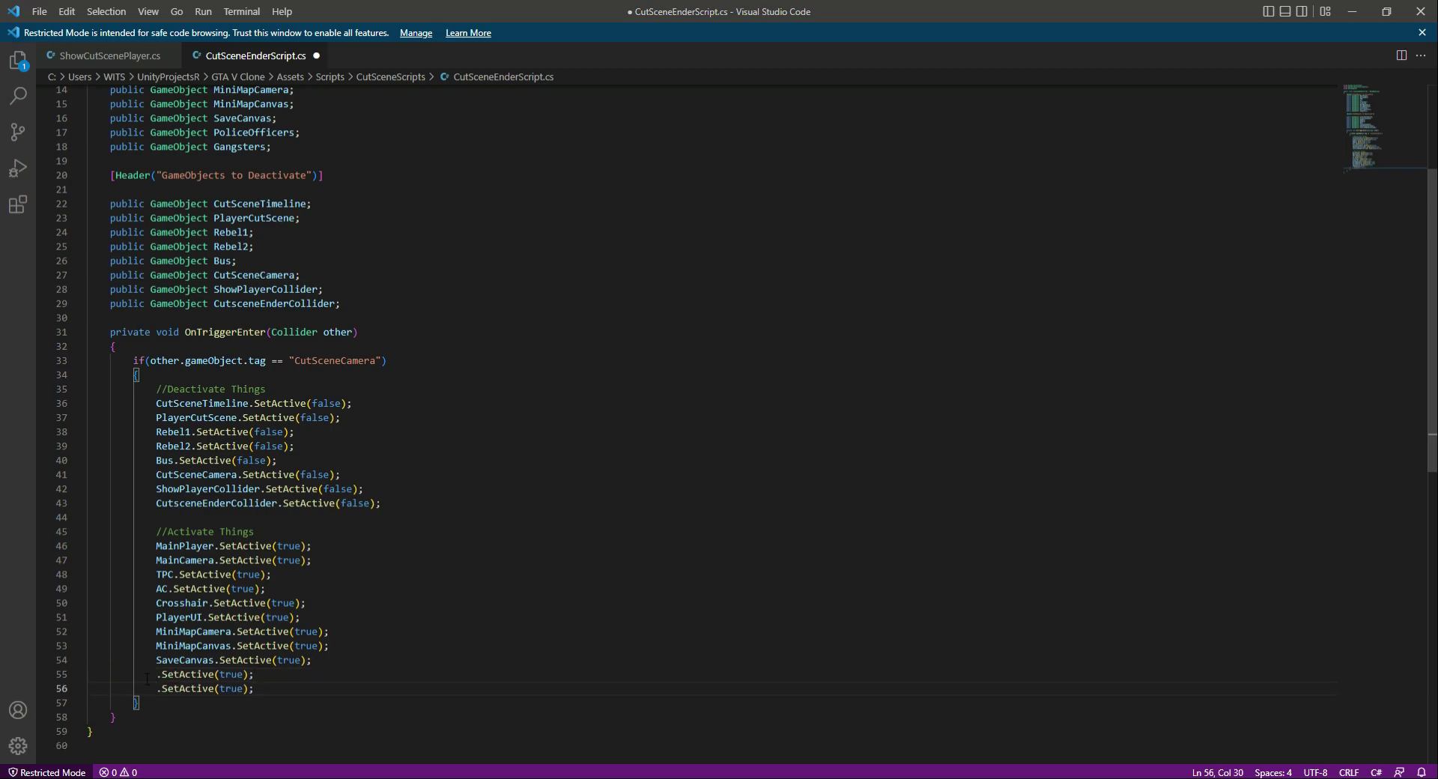
- Prefix the two new SetActive(true) lines with PoliceOfficers and Gangsters, and save the script
left_click(161, 674)
key("Left")
type("Police")
key("Return")
key("Down")
key("Home")
type("Gan")
key("Return")
key("ctrl+s")
- Switch to Unity, deactivate the Gangsters and PoliceOfficers groups together, and save the scene
key("alt+Tab")
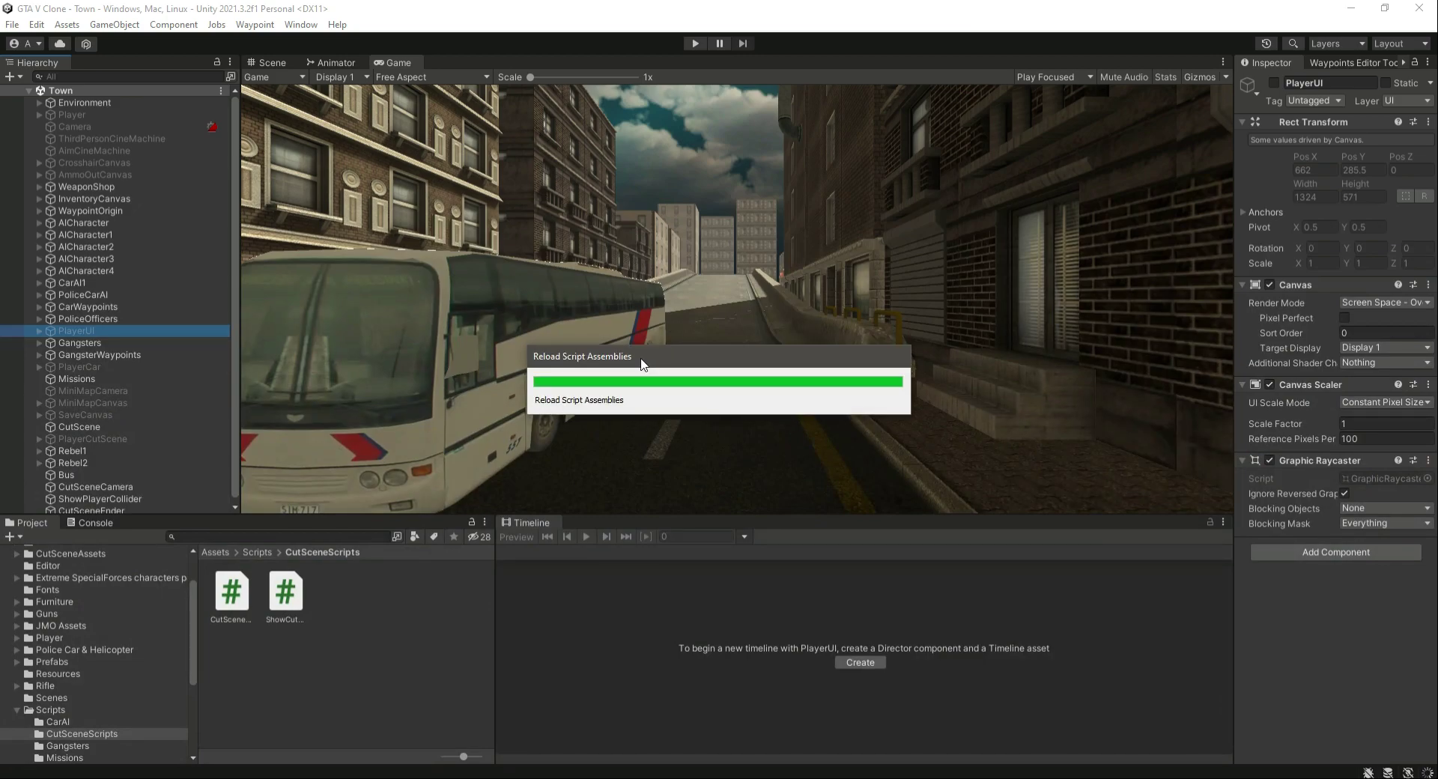
left_click(114, 343)
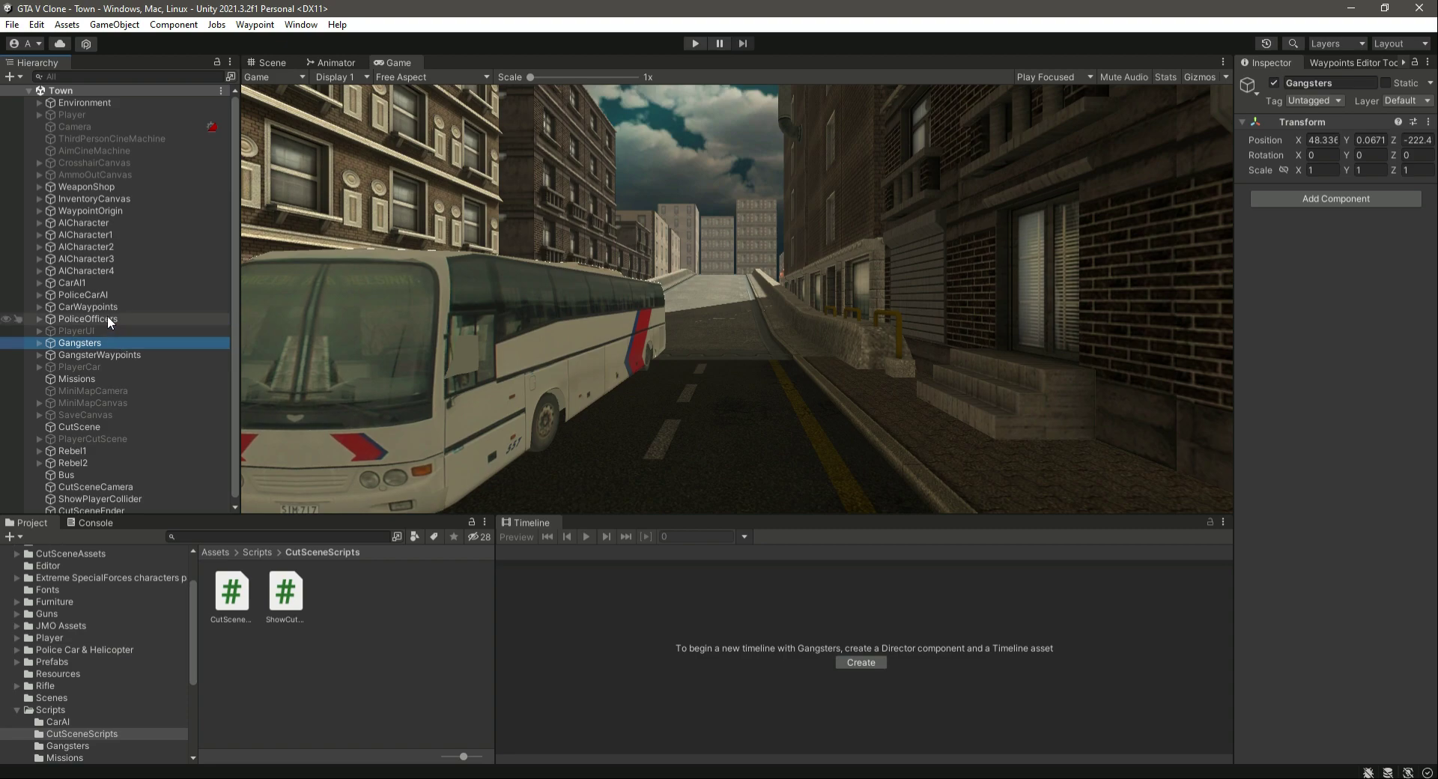
left_click(108, 318, "ctrl")
left_click(1273, 83)
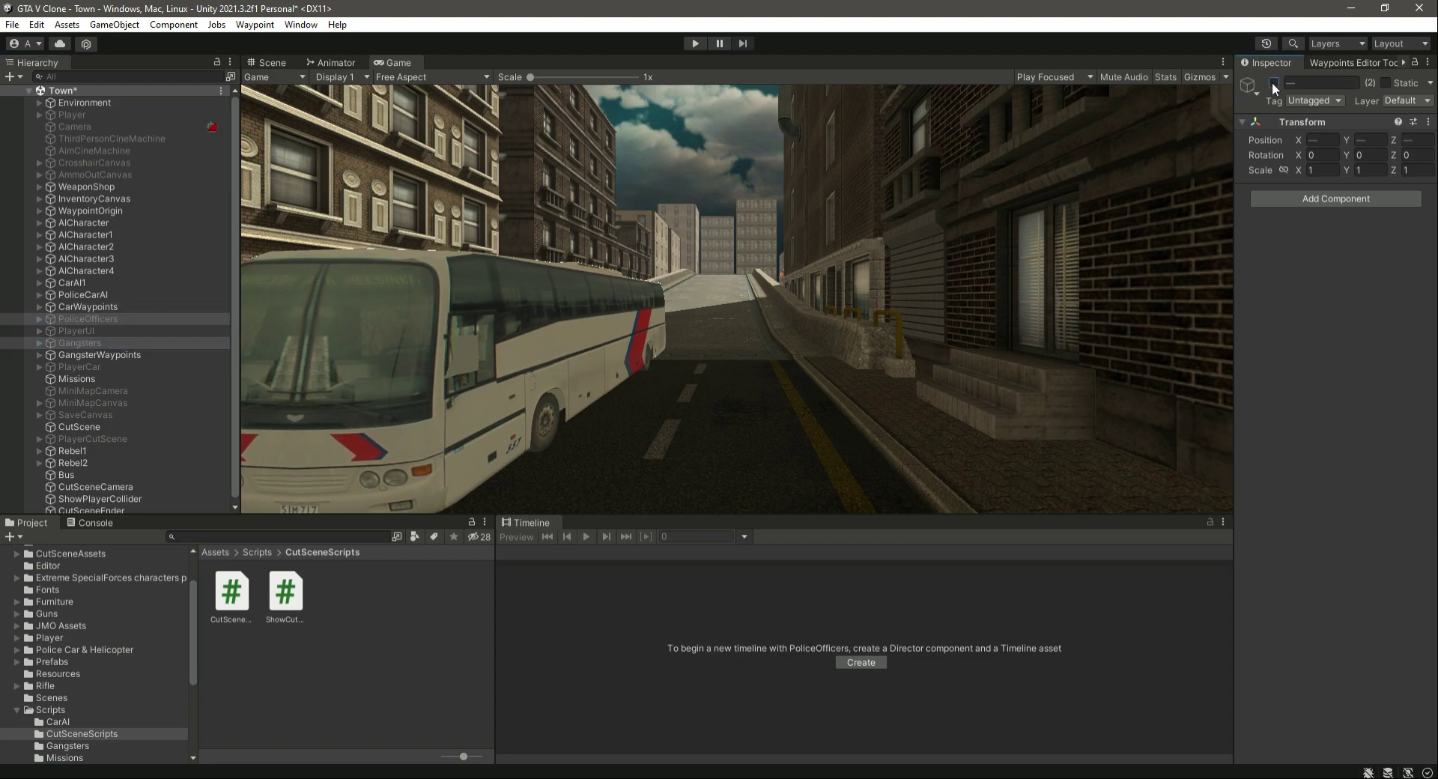
key("ctrl+s")
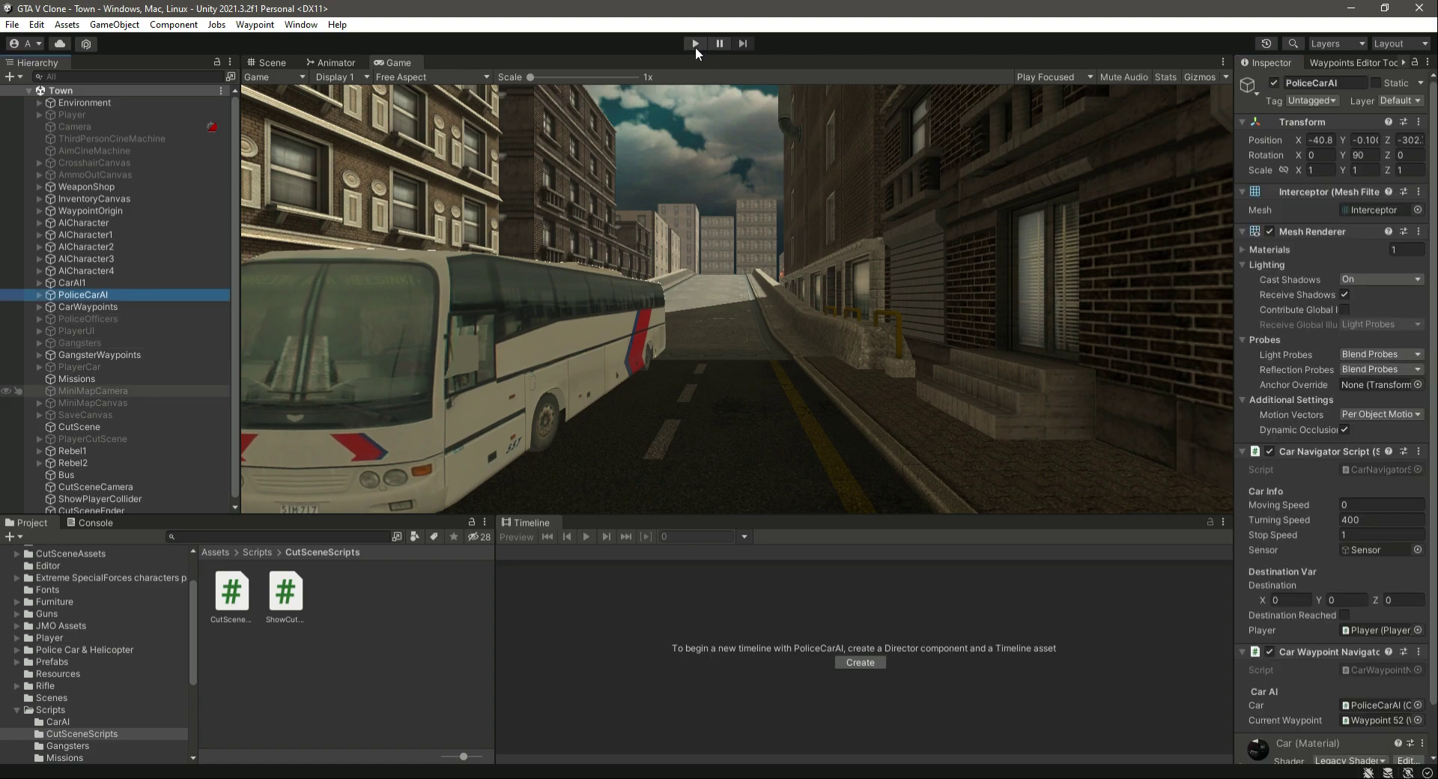
- Run the scene in play mode, trace the Console errors to their objects, then stop the run and clear the Console
left_click(694, 44)
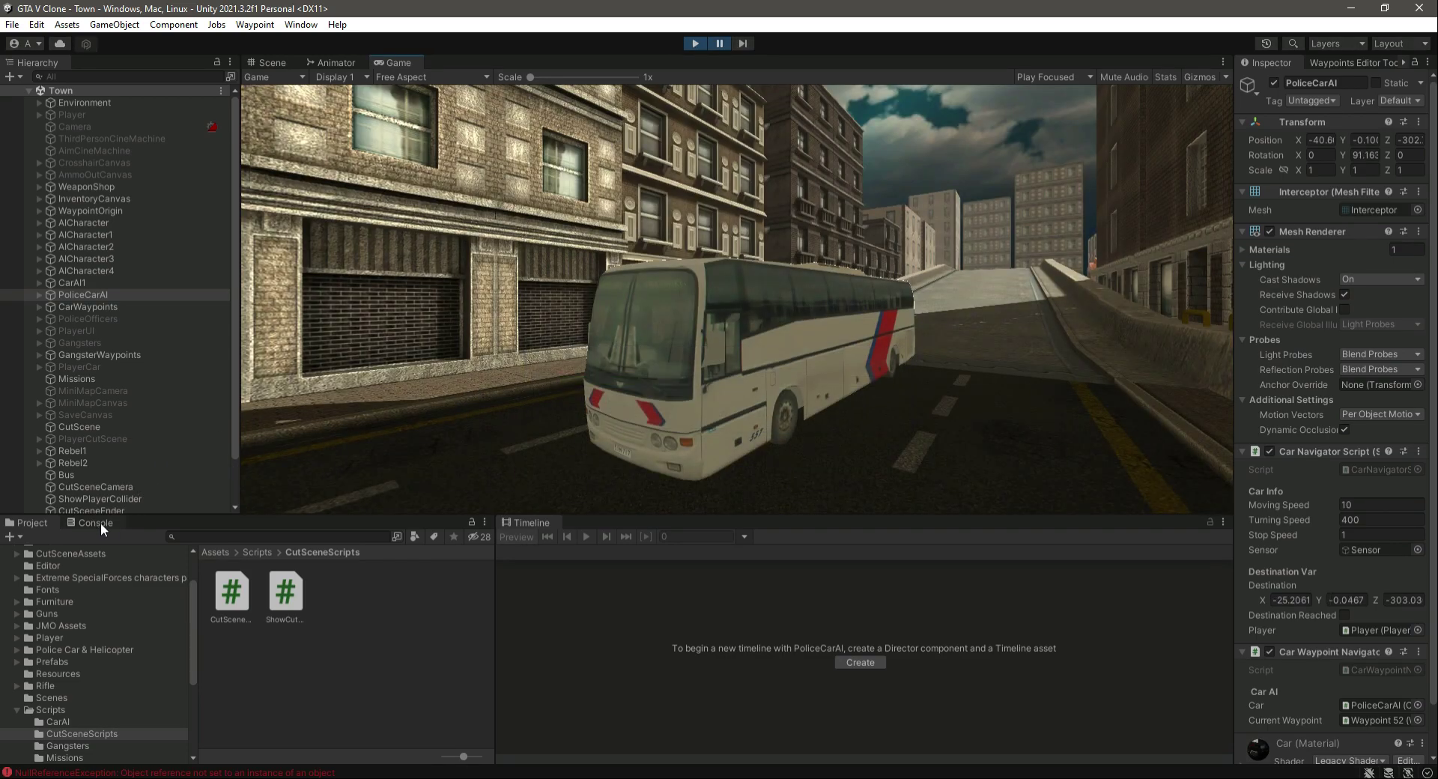
left_click(95, 522)
left_click(188, 590)
left_click(182, 612)
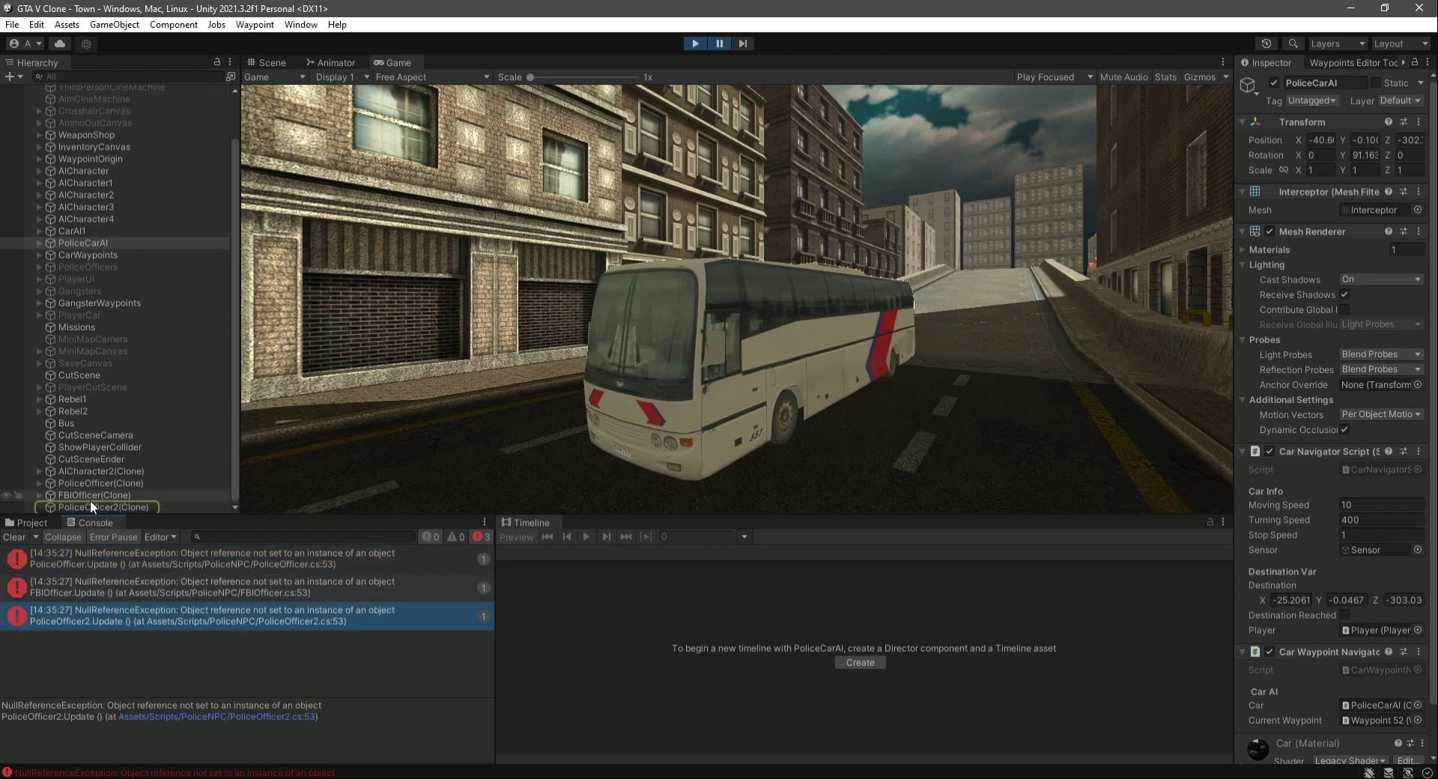
left_click(693, 43)
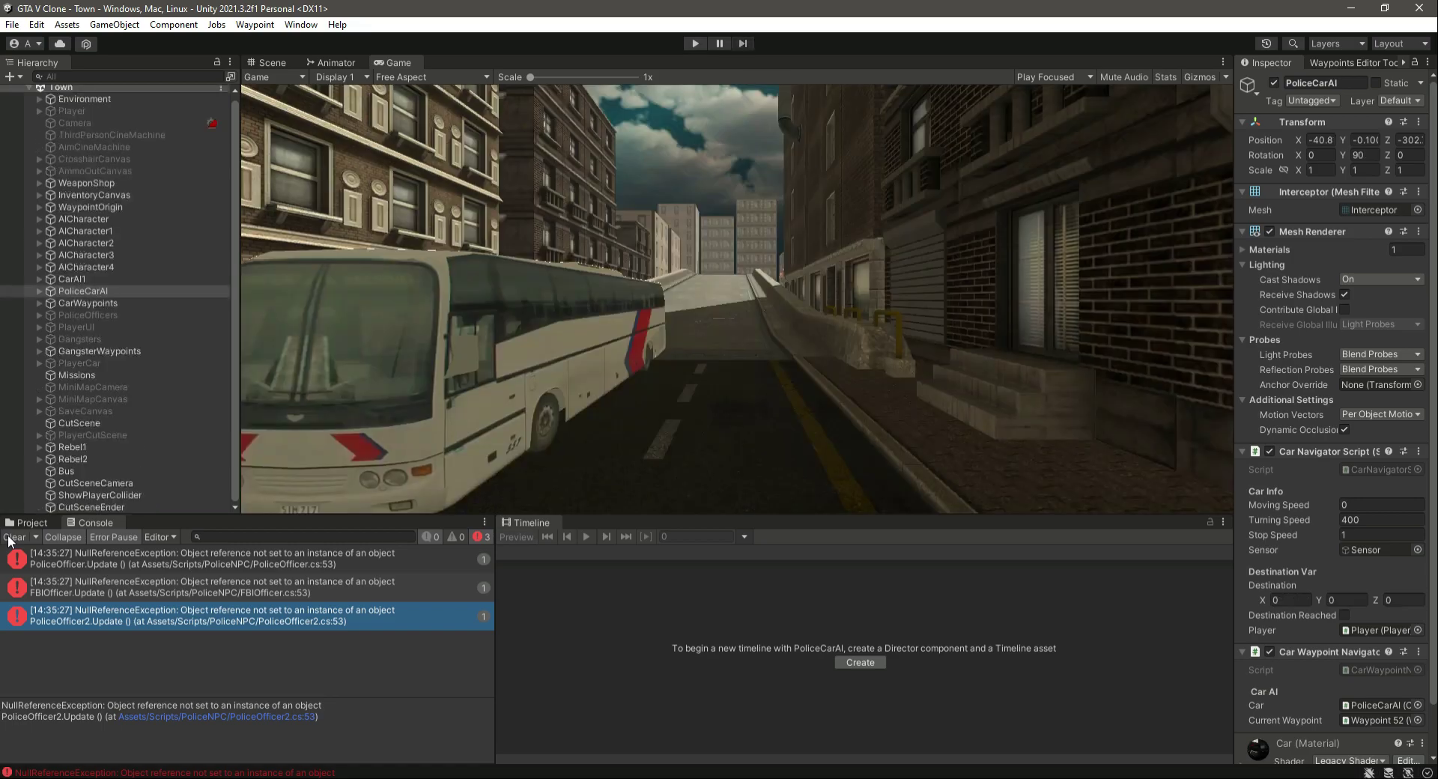
left_click(13, 537)
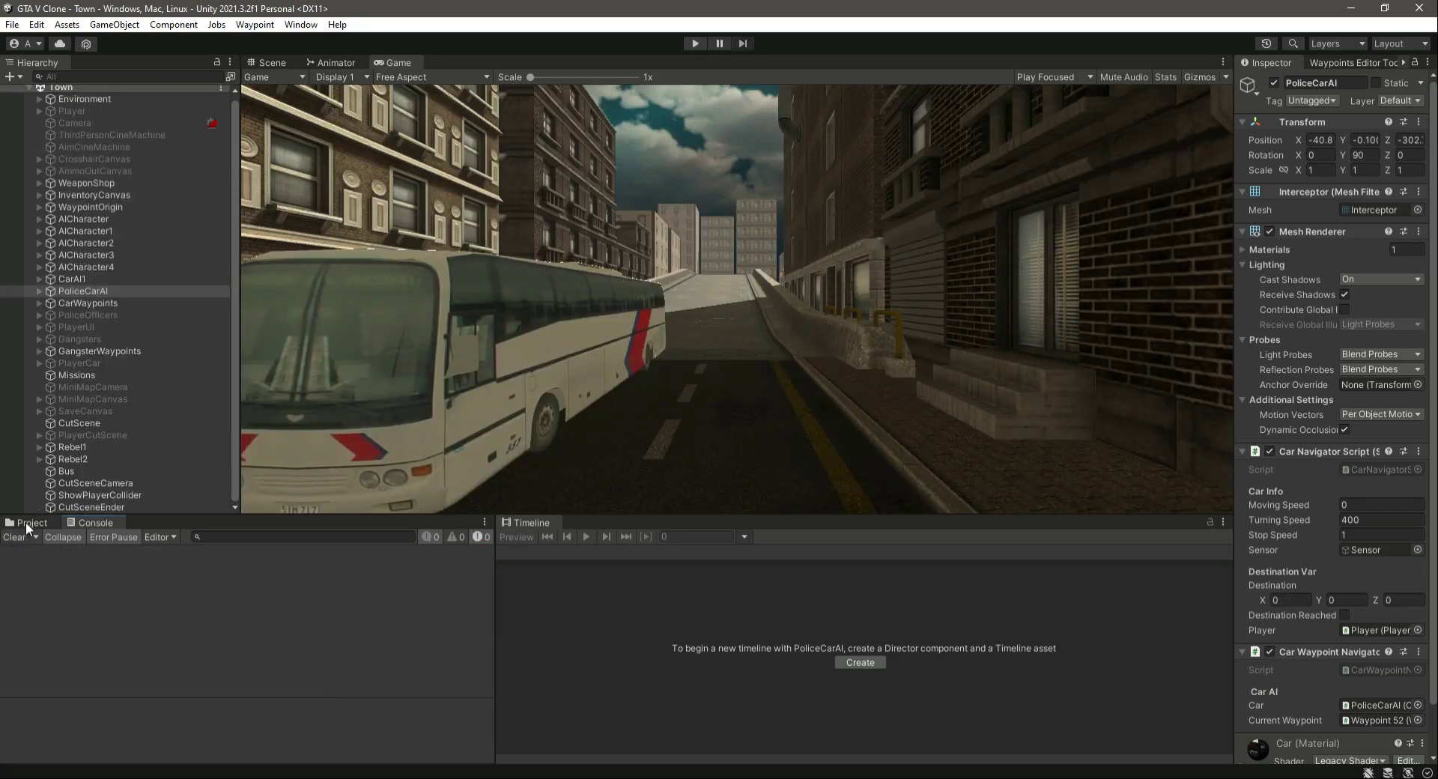
- Return to the project files and select WaypointOrigin to inspect its AI, Police, Police 2 and FBI spawner components
left_click(26, 522)
scroll(184, 366, "up", 1)
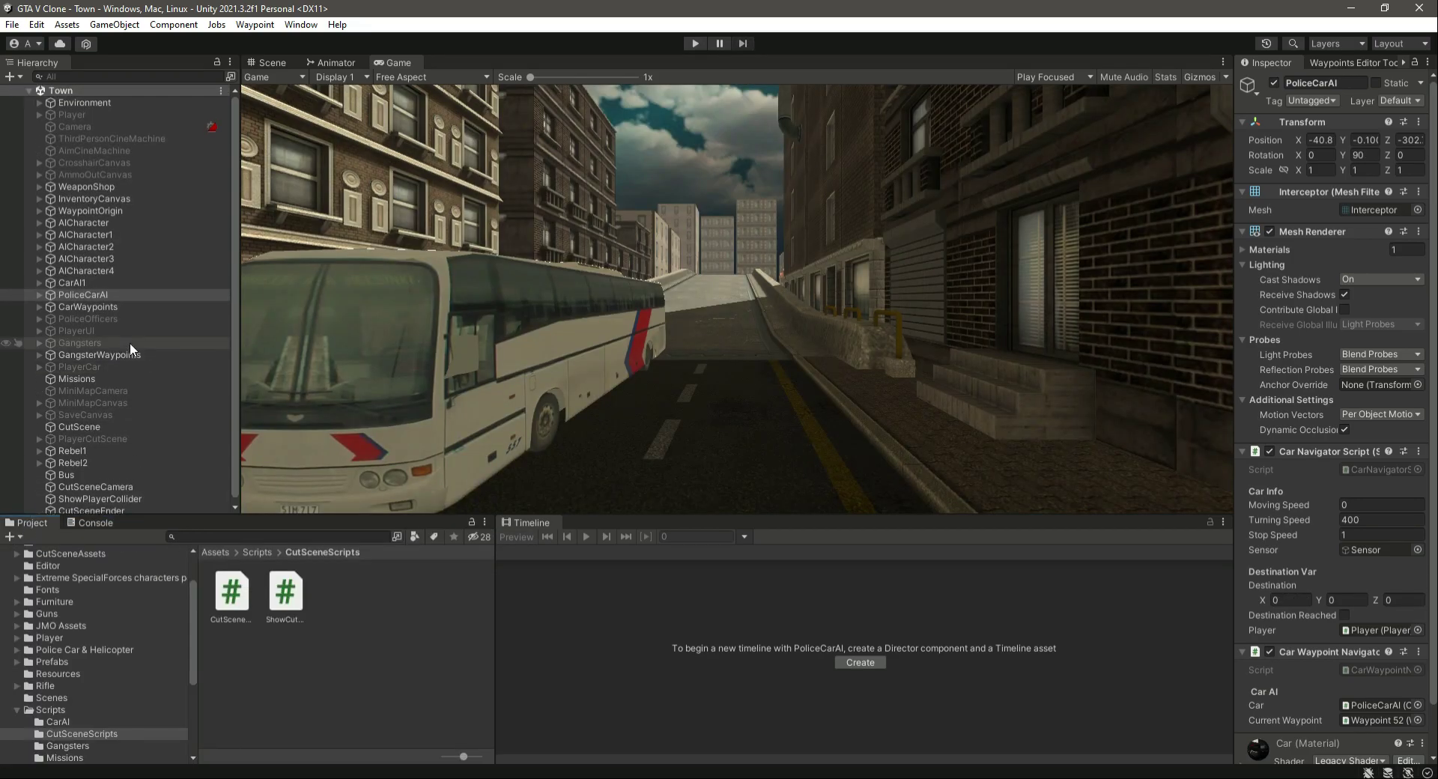
left_click(124, 210)
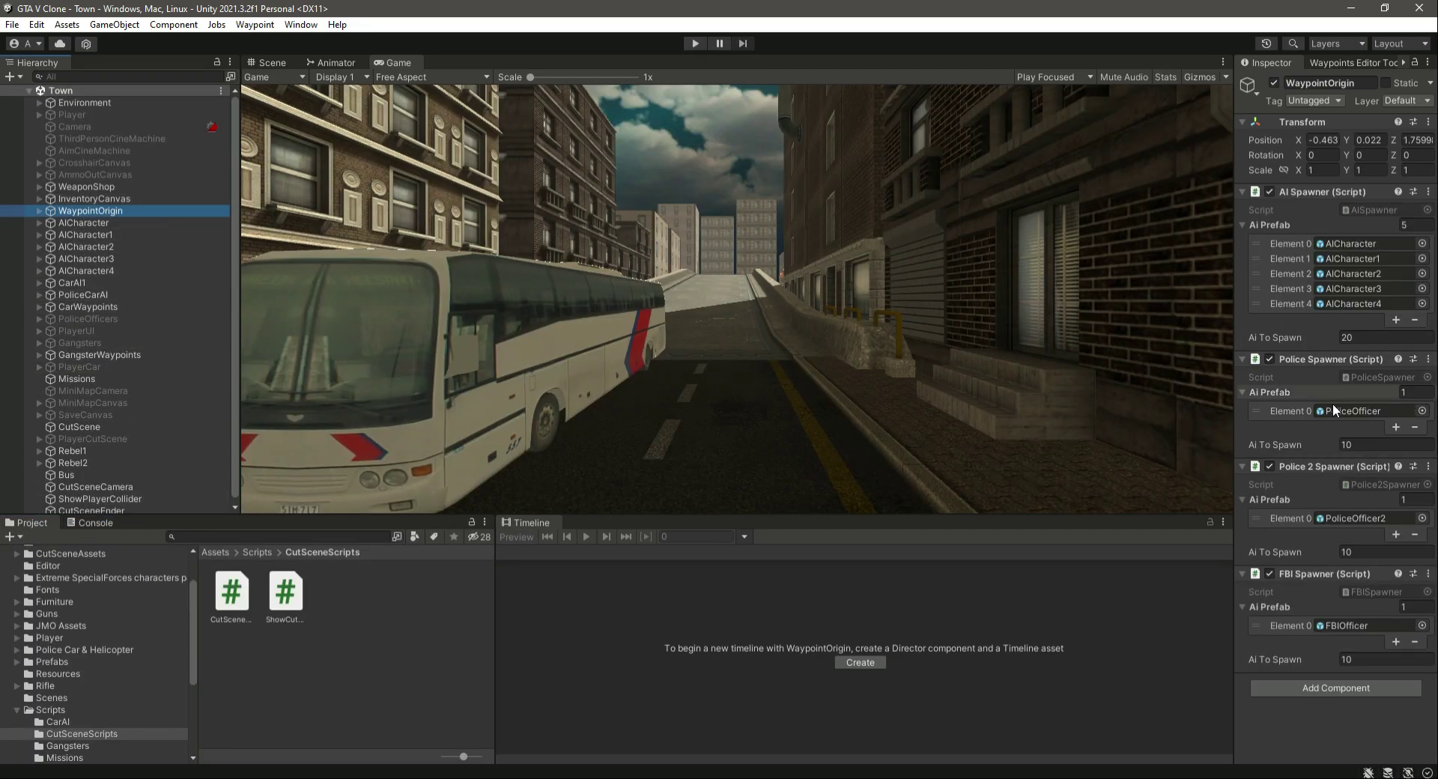
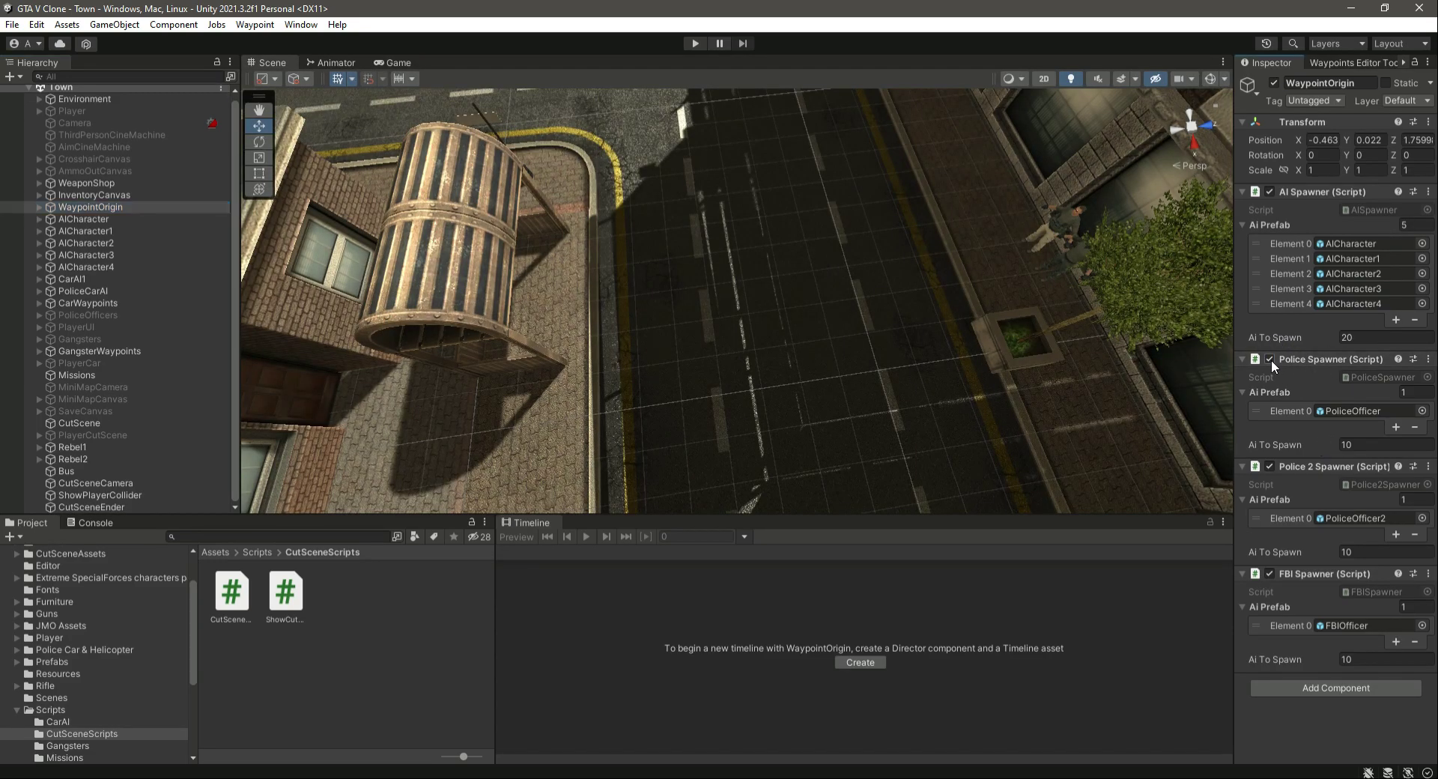
- Disable the Police, Police 2 and FBI Spawner components on WaypointOrigin
left_click(1271, 360)
left_click(1271, 464)
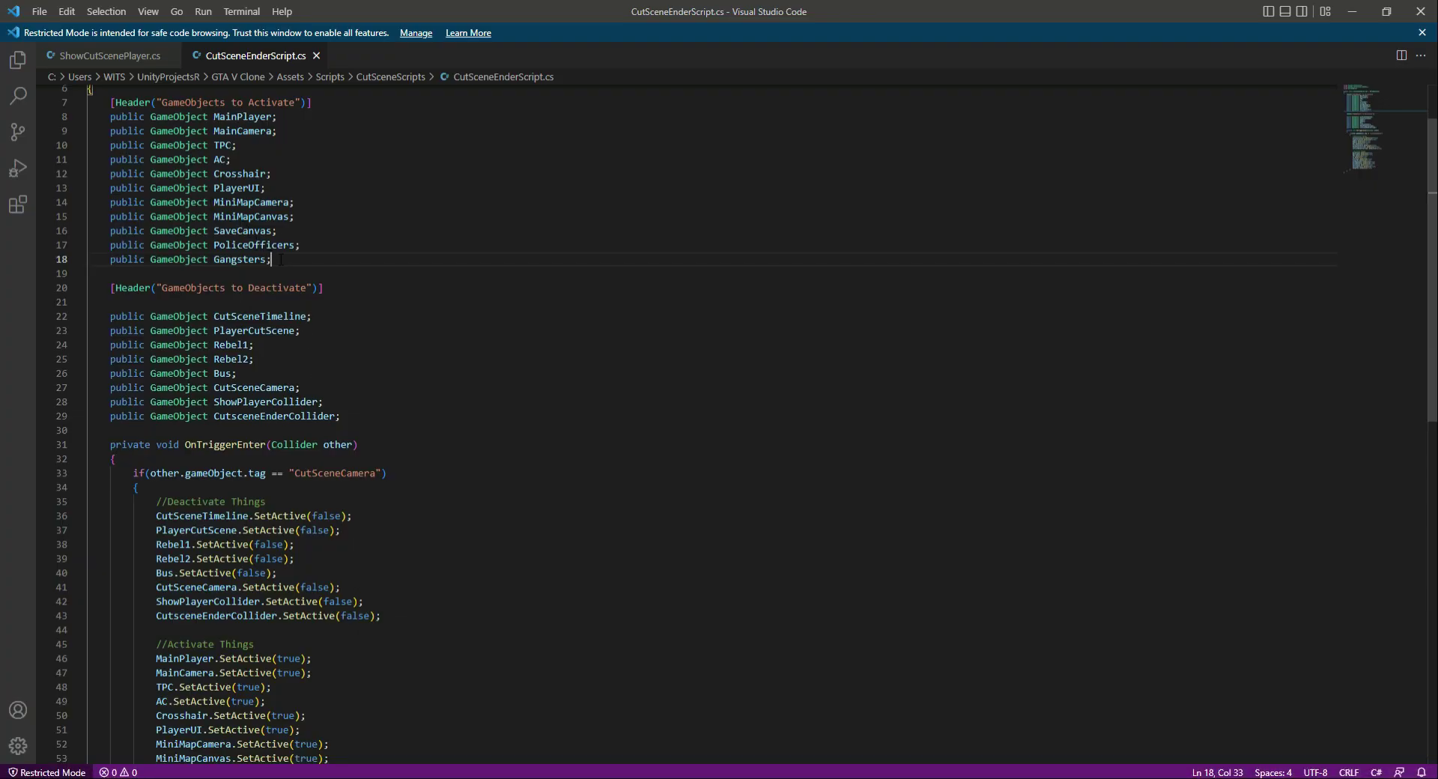
- Switch to CutSceneEnderScript in Visual Studio Code and declare public PoliceSpawner PS; below the Gangsters field
key("Return")
type("public ")
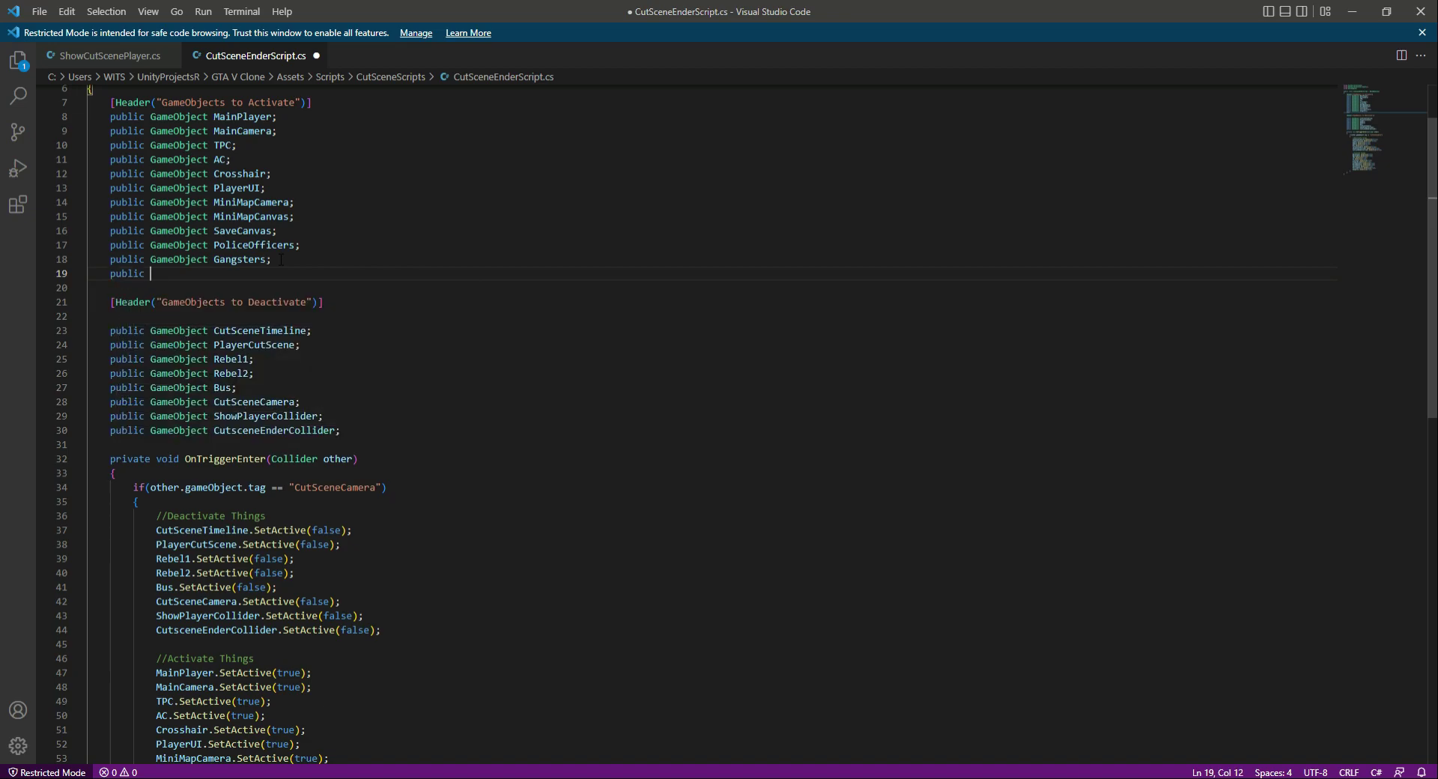
type("Po")
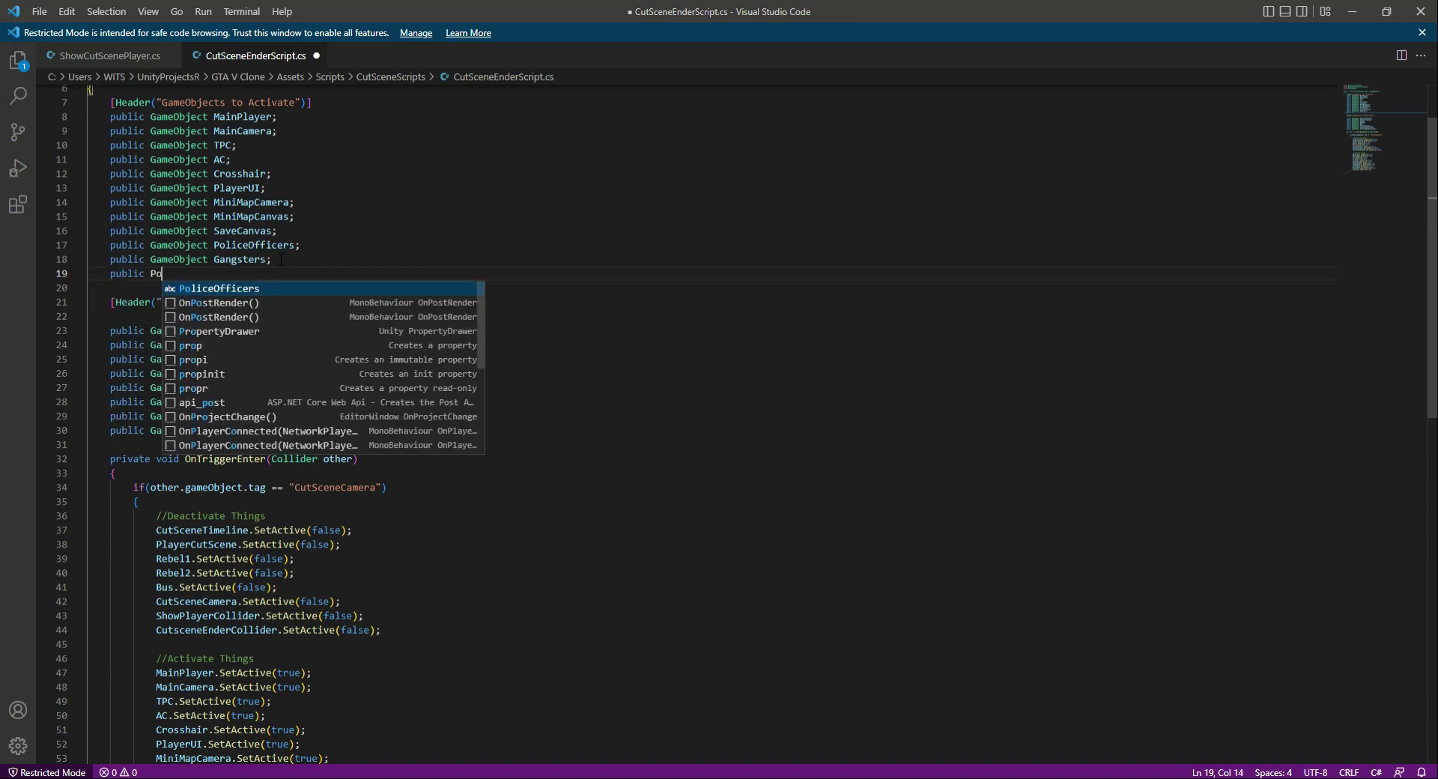
type("liceSpan")
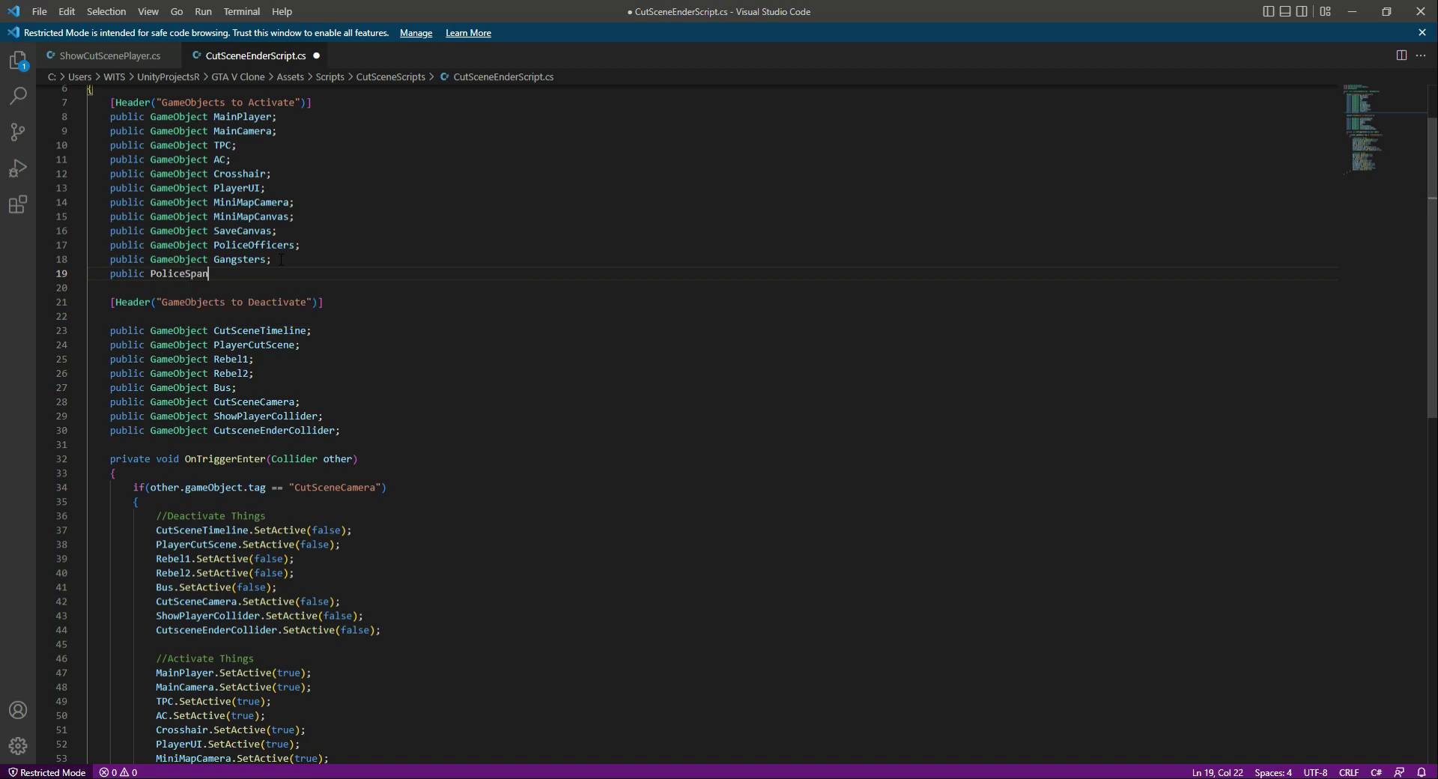
key("BackSpace")
key("BackSpace")
type("awner PS")
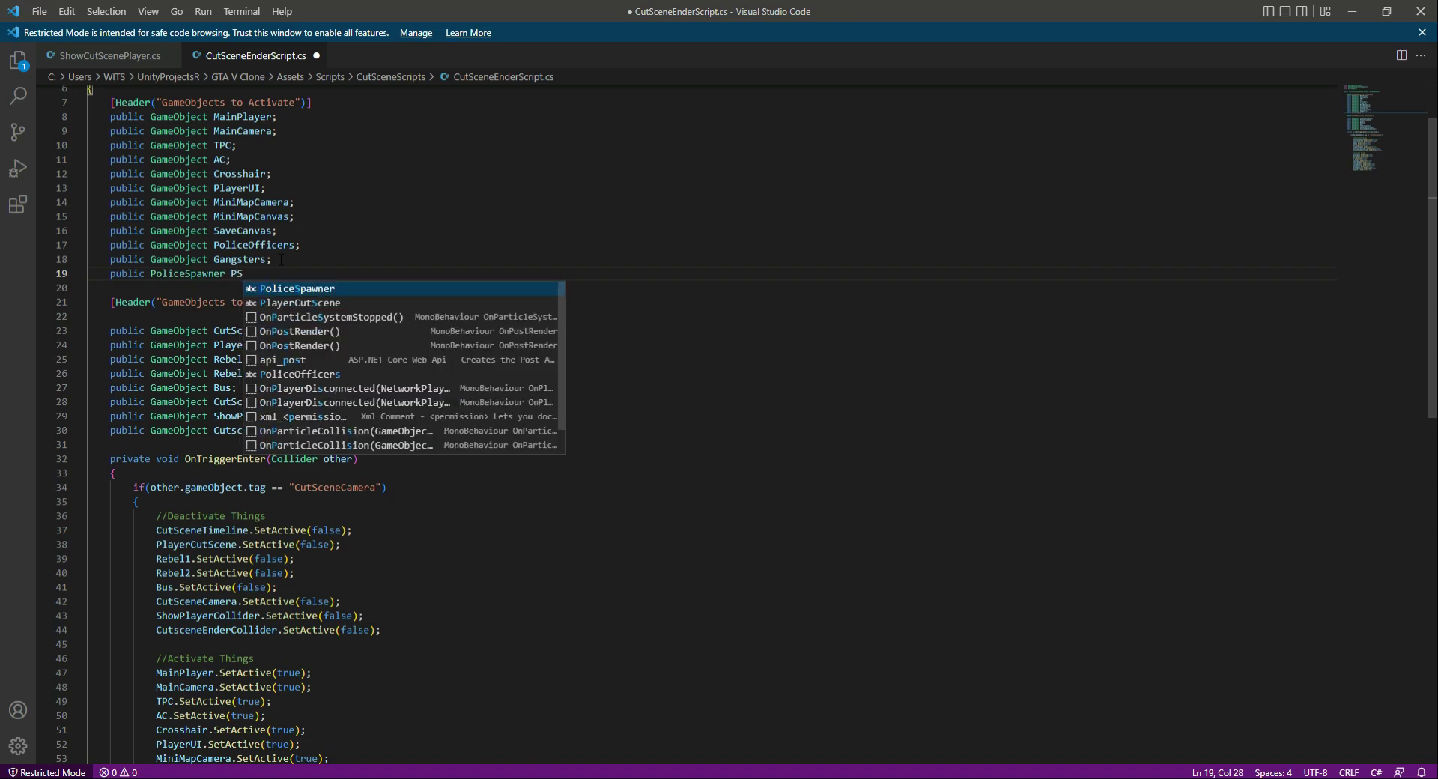
type(";")
key("Return")
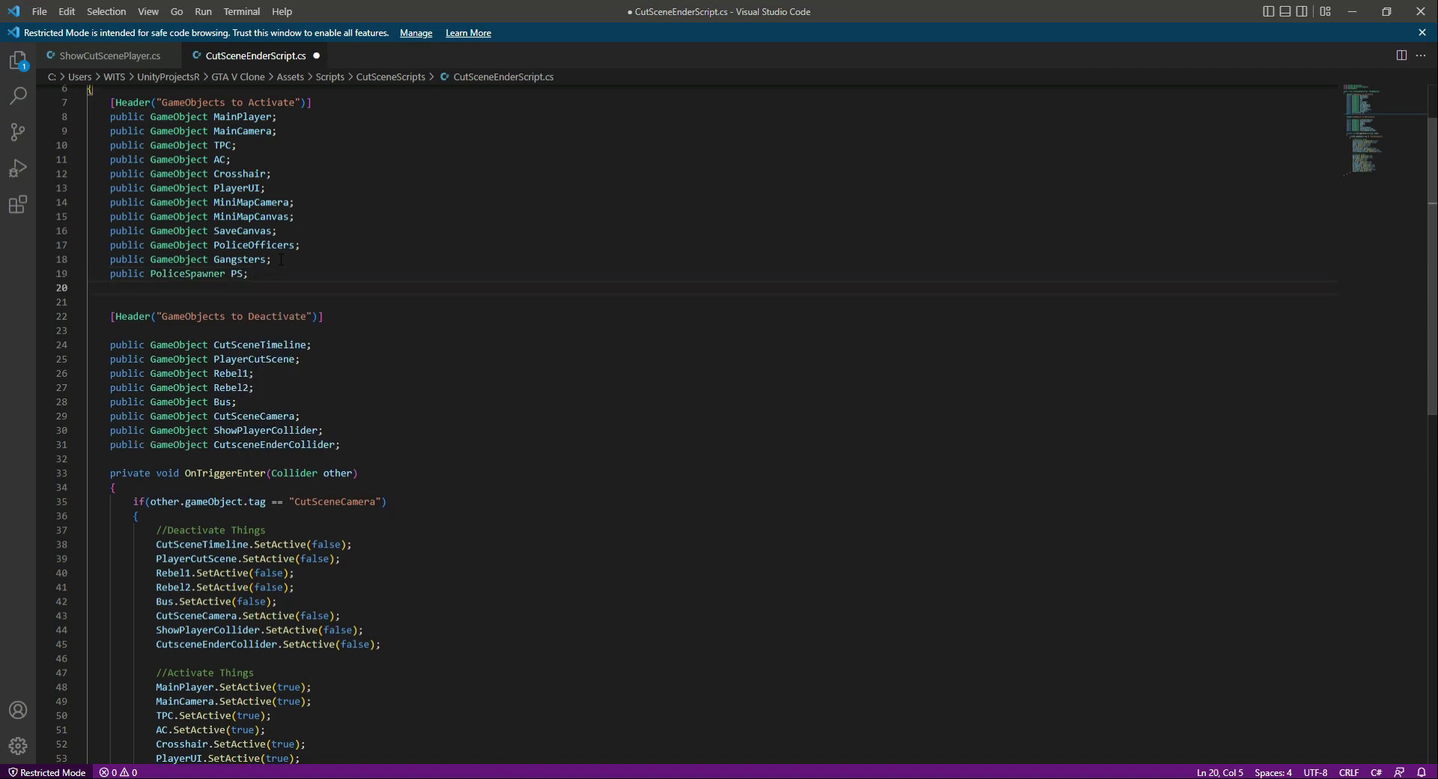
- Declare public Police2Spawner P2S; below the PS field
type("publ")
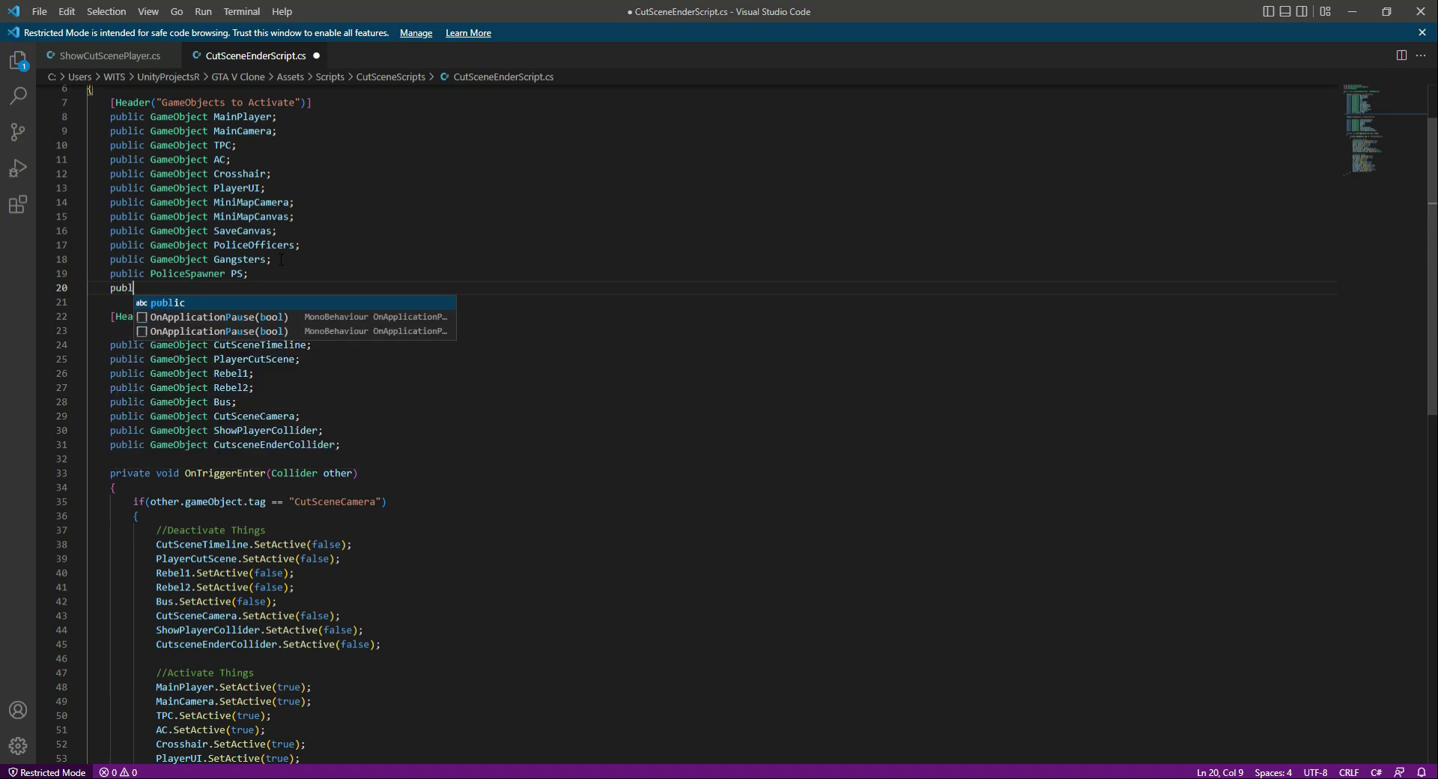
type("ic Police")
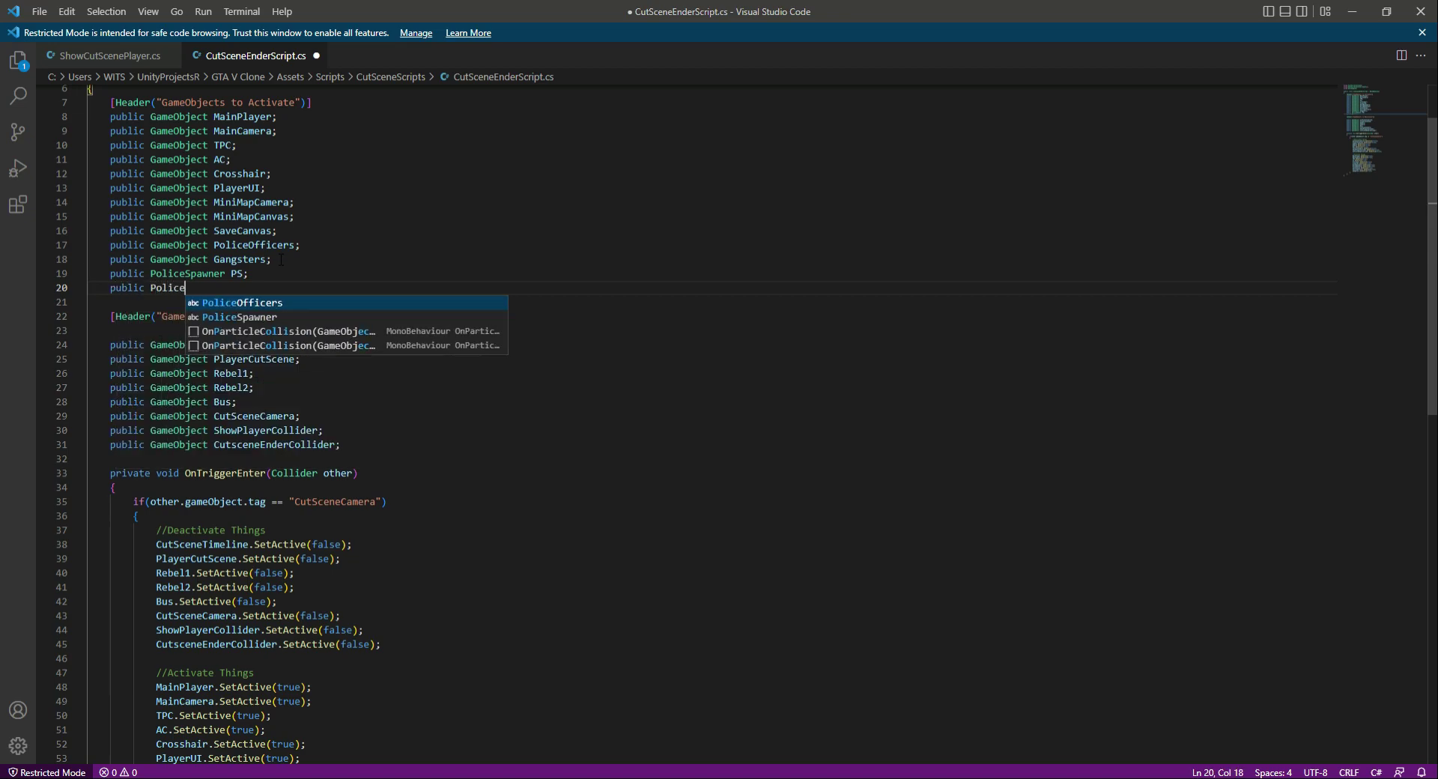
type("2Spawner")
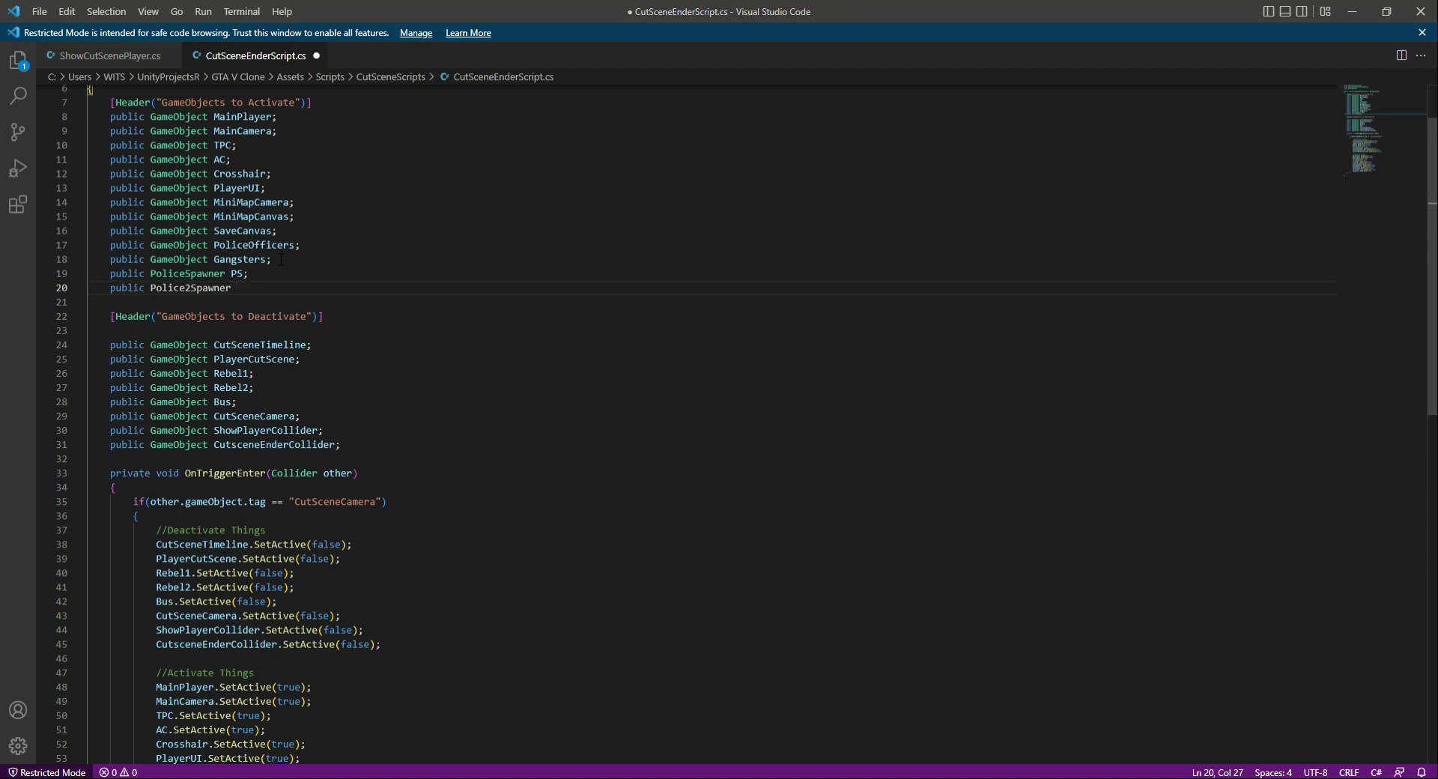
type(" P")
type("2S")
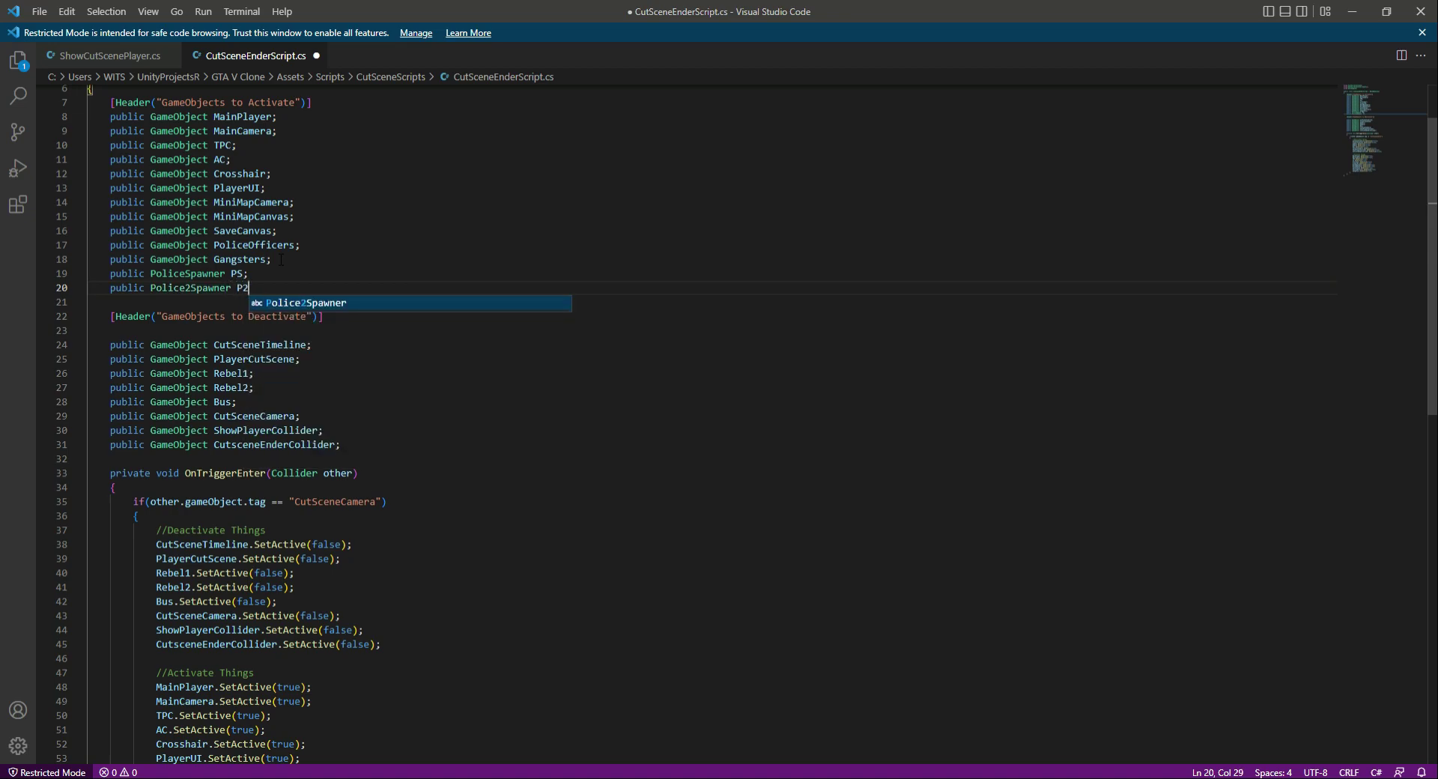
type(";")
key("Return")
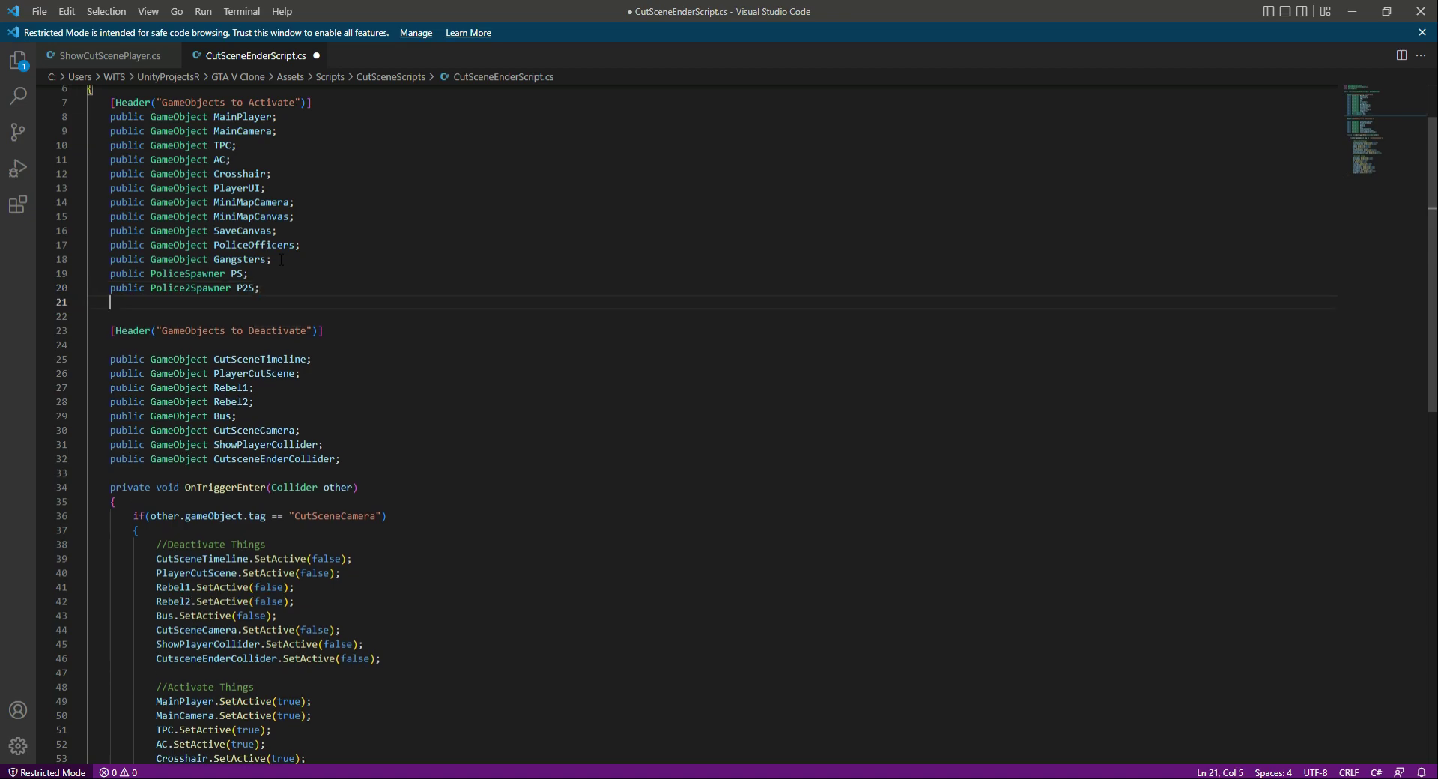
- Declare public FBISpawner fbiS; below the P2S field, and save the script
type("pub")
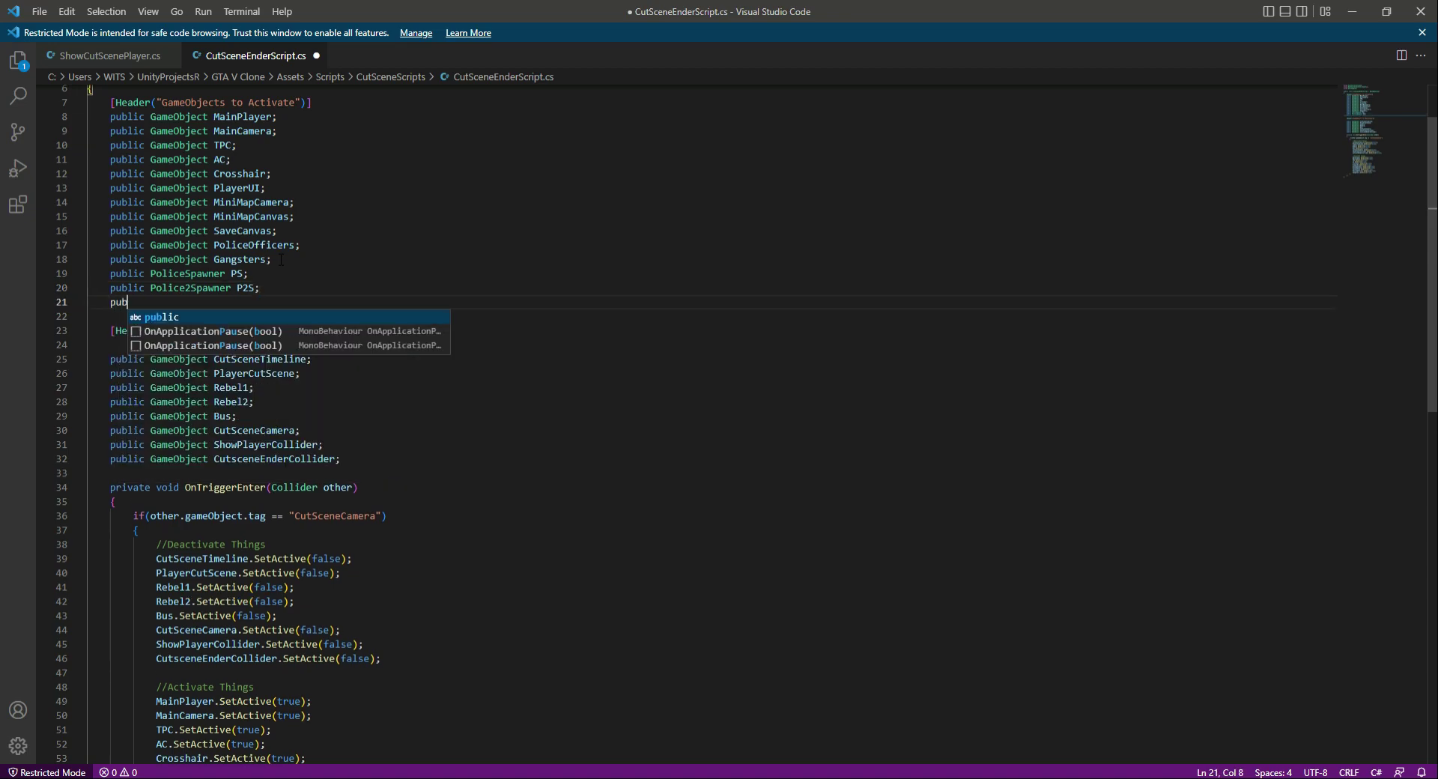
type("lic FBI")
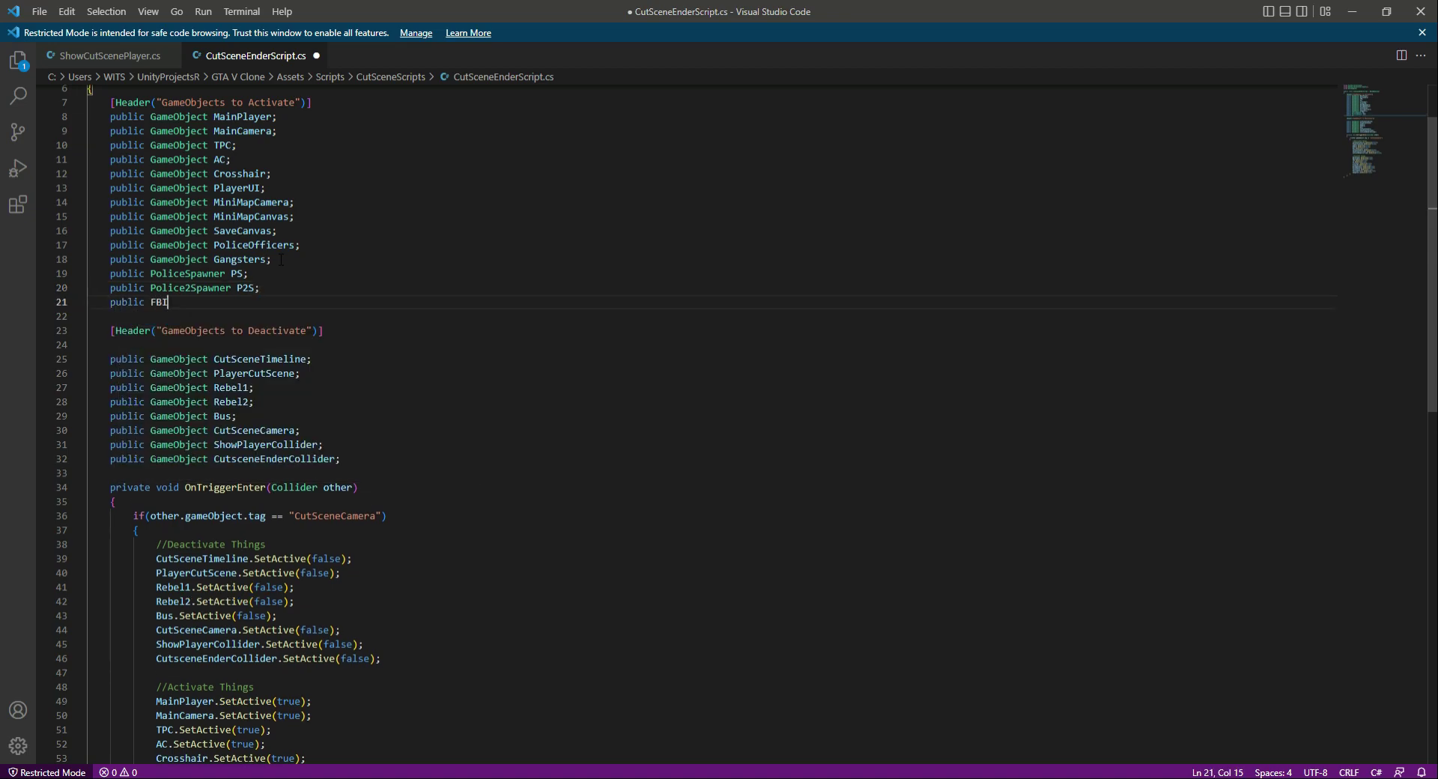
type("Spawner fbi")
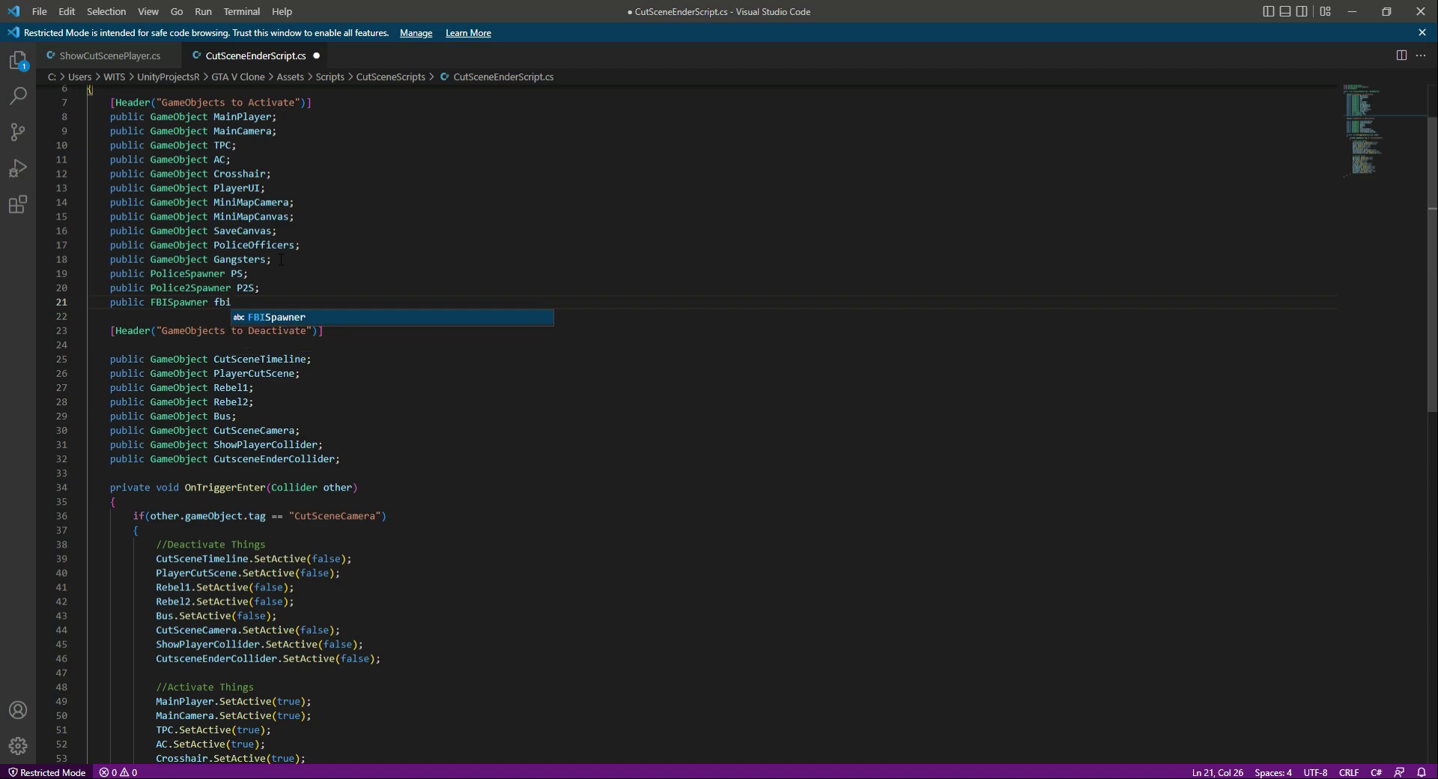
type("S;")
key("ctrl+s")
- Switch to Unity and back, and check the Police2Spawner and FBISpawner types in the new declarations
key("alt+Tab")
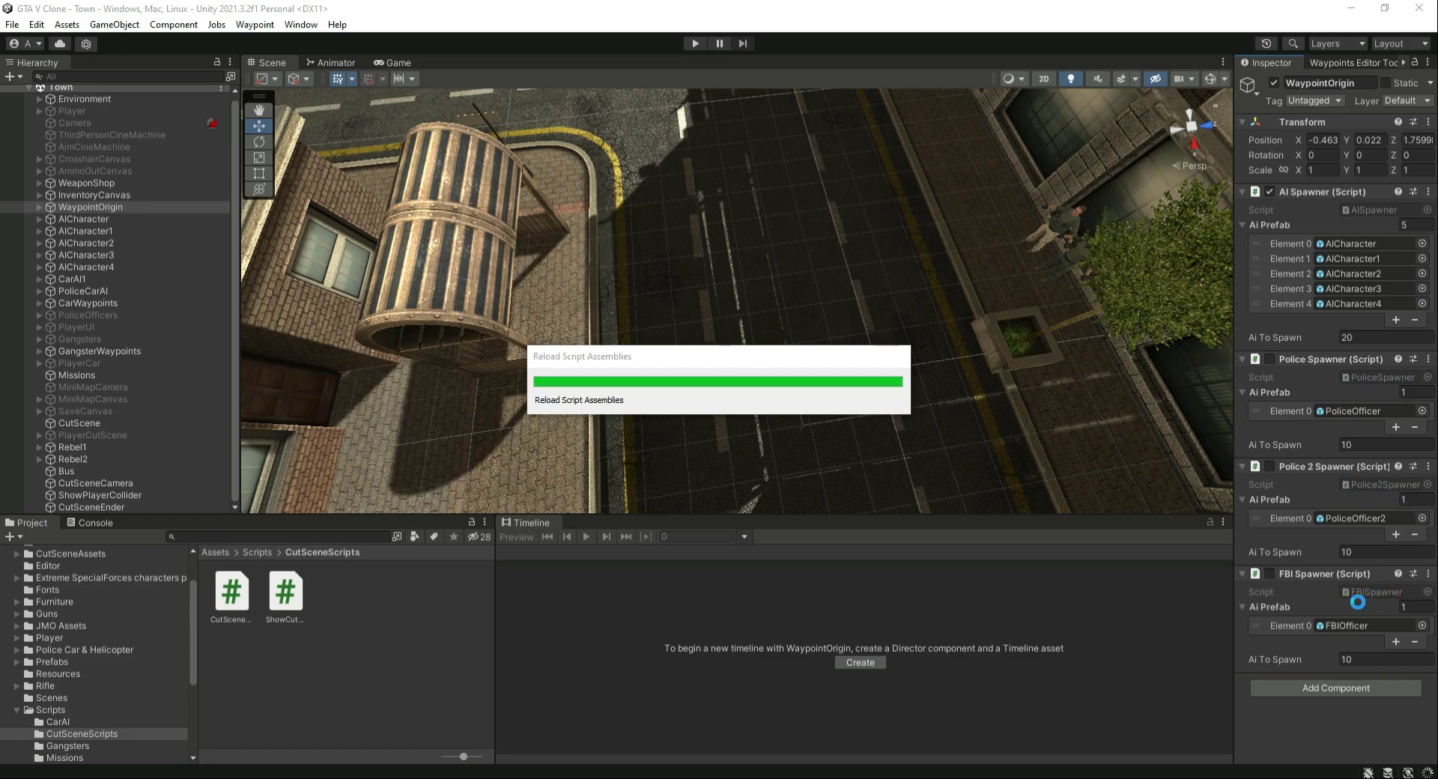
key("alt+Tab")
double_click(188, 288)
double_click(179, 302)
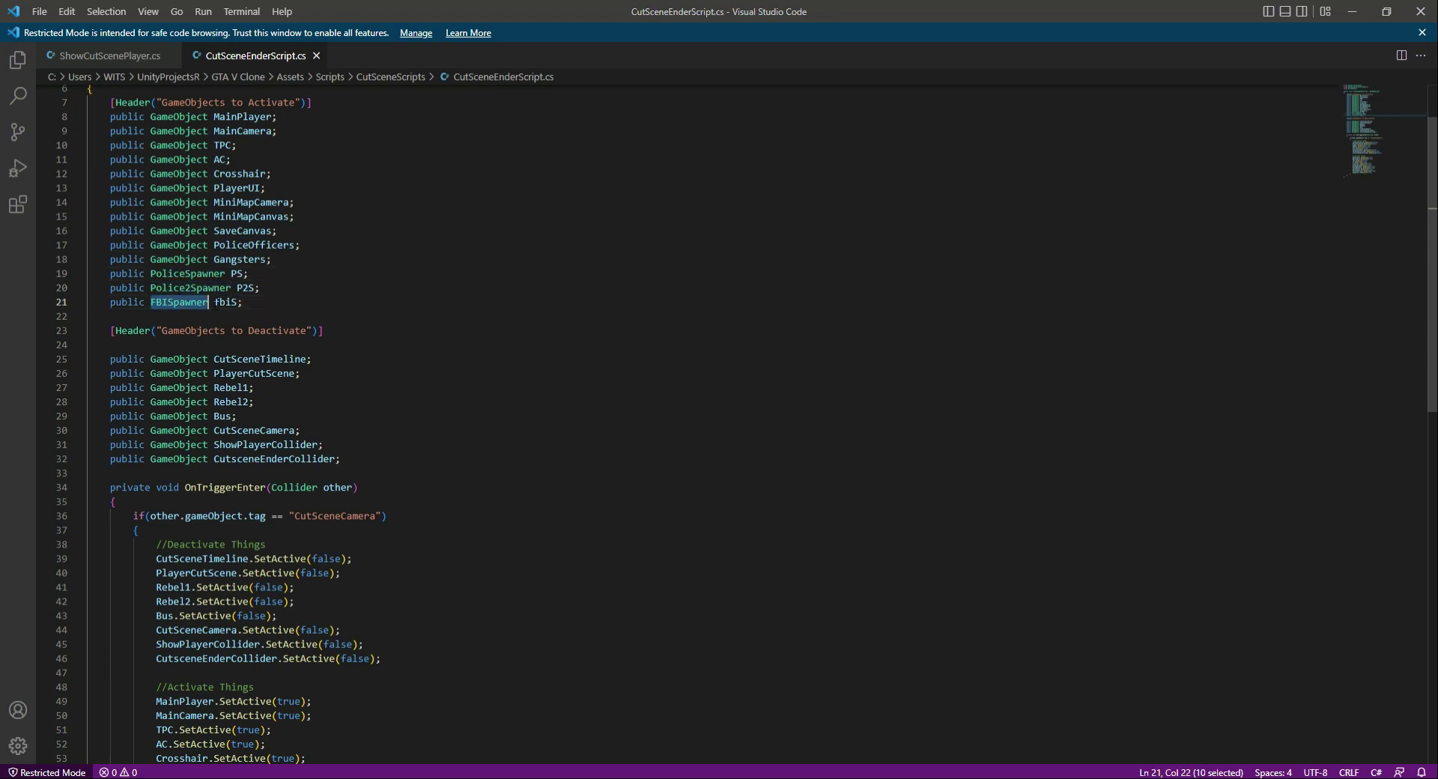
- Begin a new line after Gangsters.SetActive(true); with PS.GetComponent<PoliceSpawner>
scroll(361, 356, "down", 6)
scroll(367, 364, "up", 8)
scroll(371, 371, "down", 10)
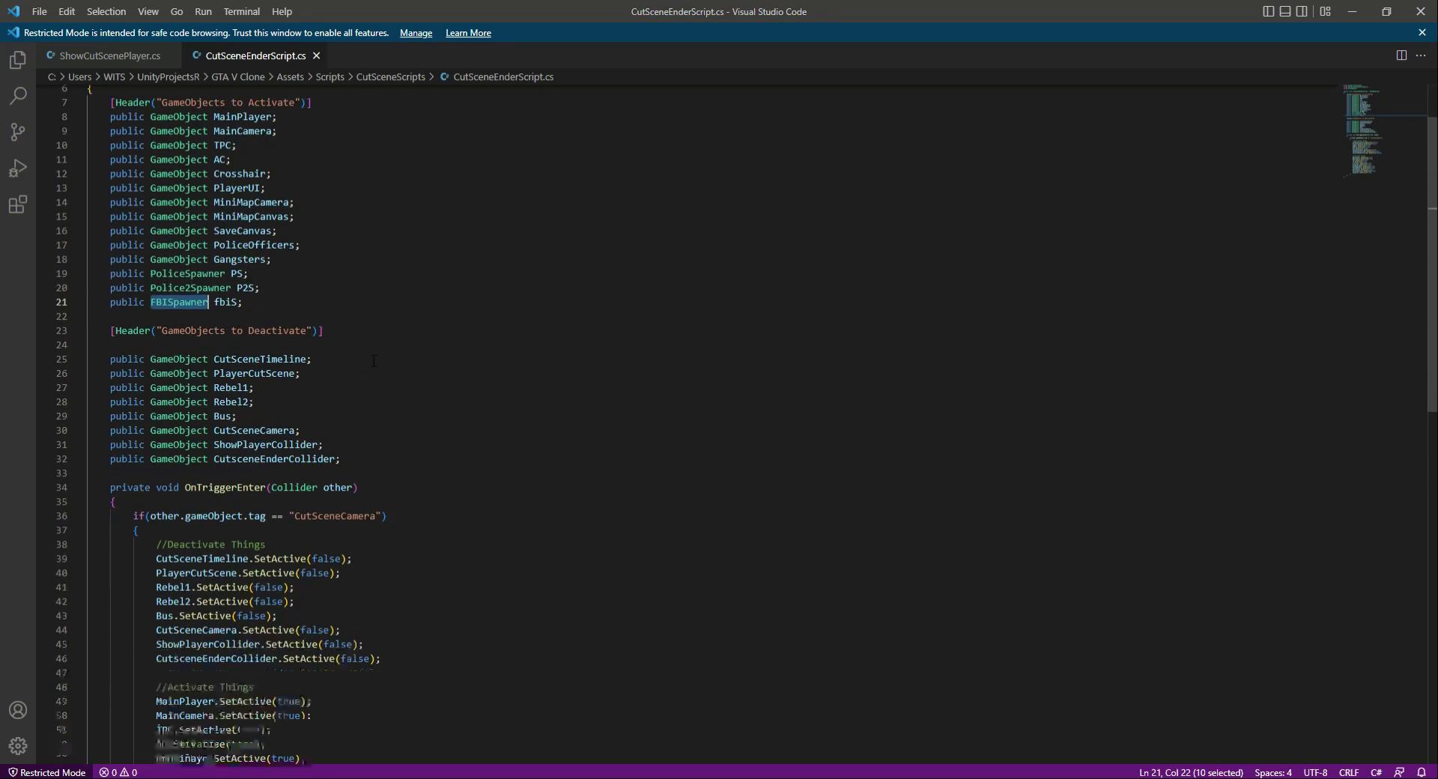
left_click(345, 508)
key("Return")
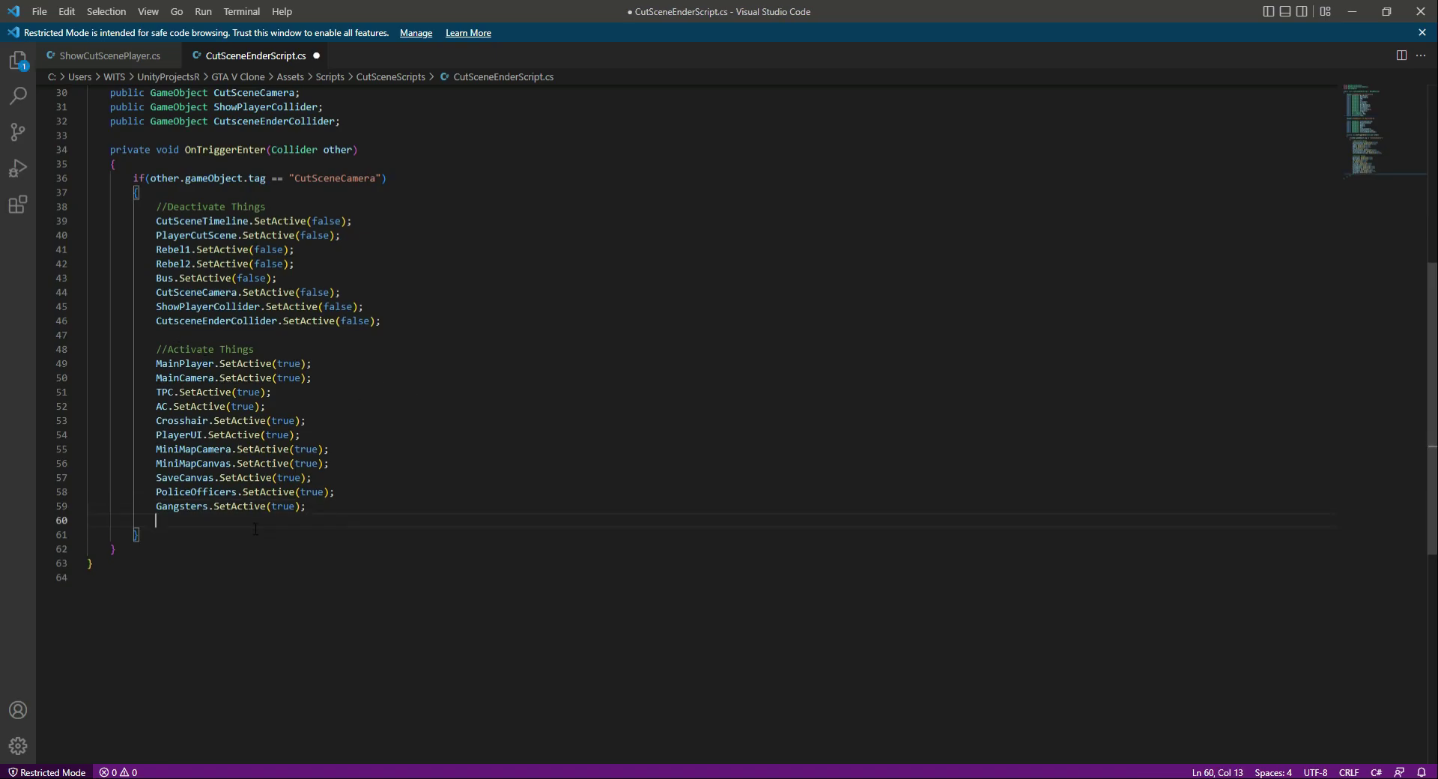
scroll(255, 529, "up", 4)
type("P")
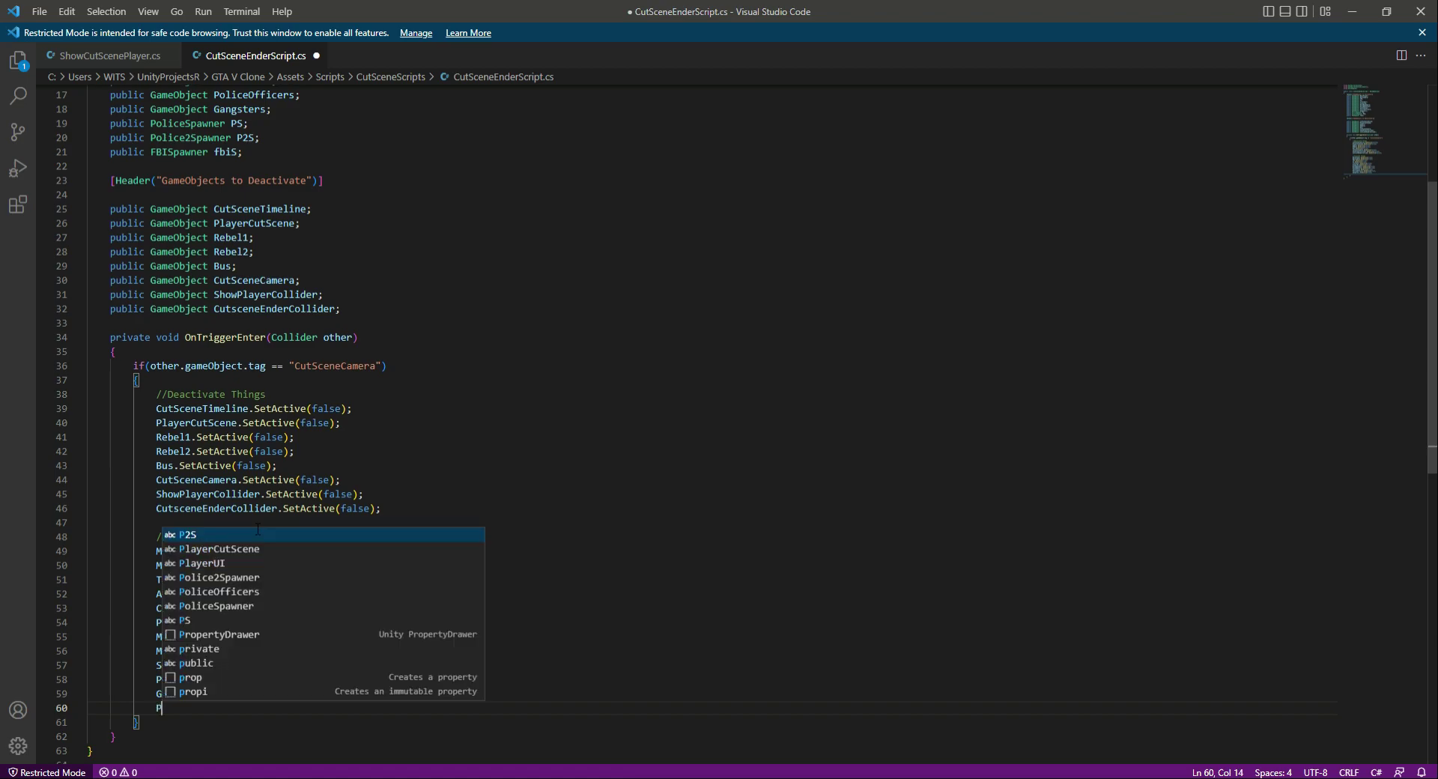
type("S.Ge")
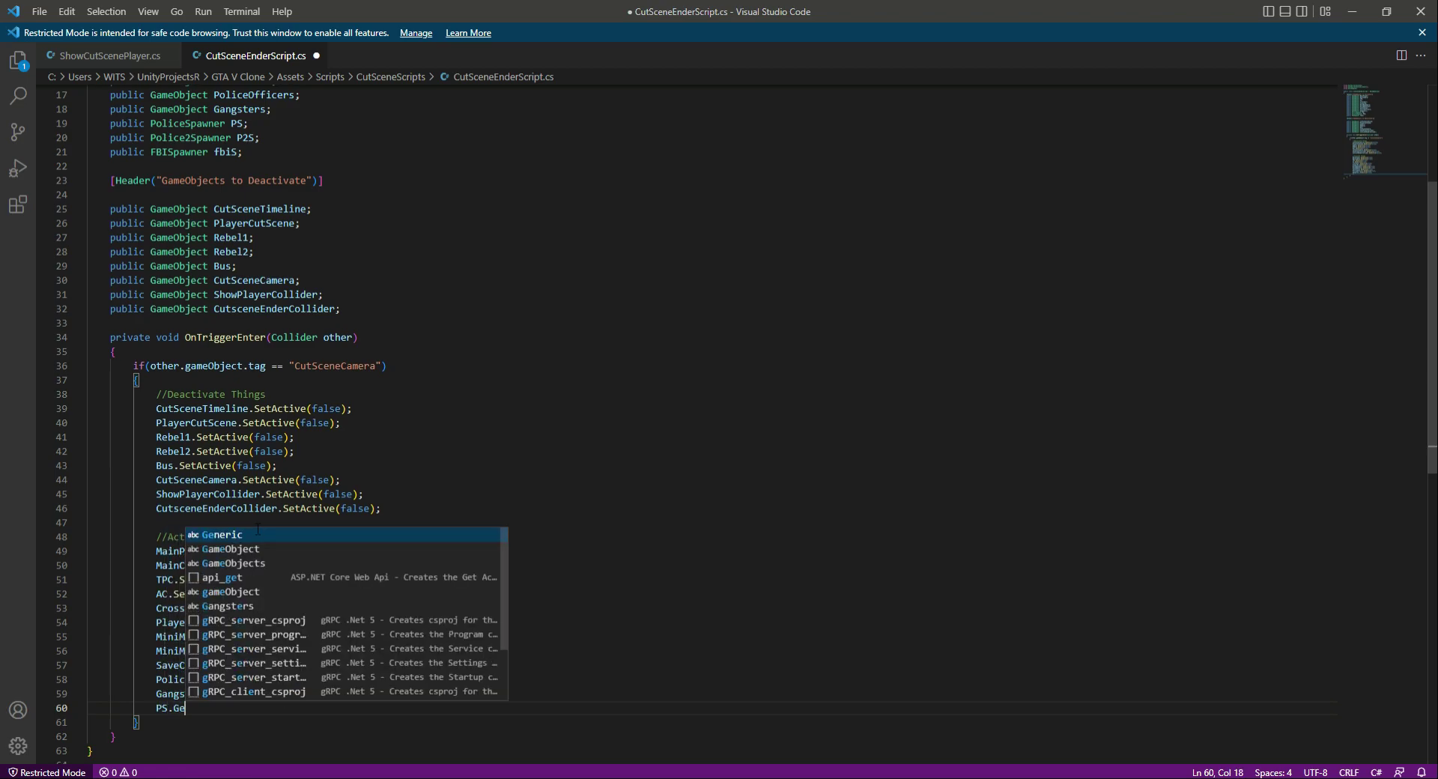
type("tCo")
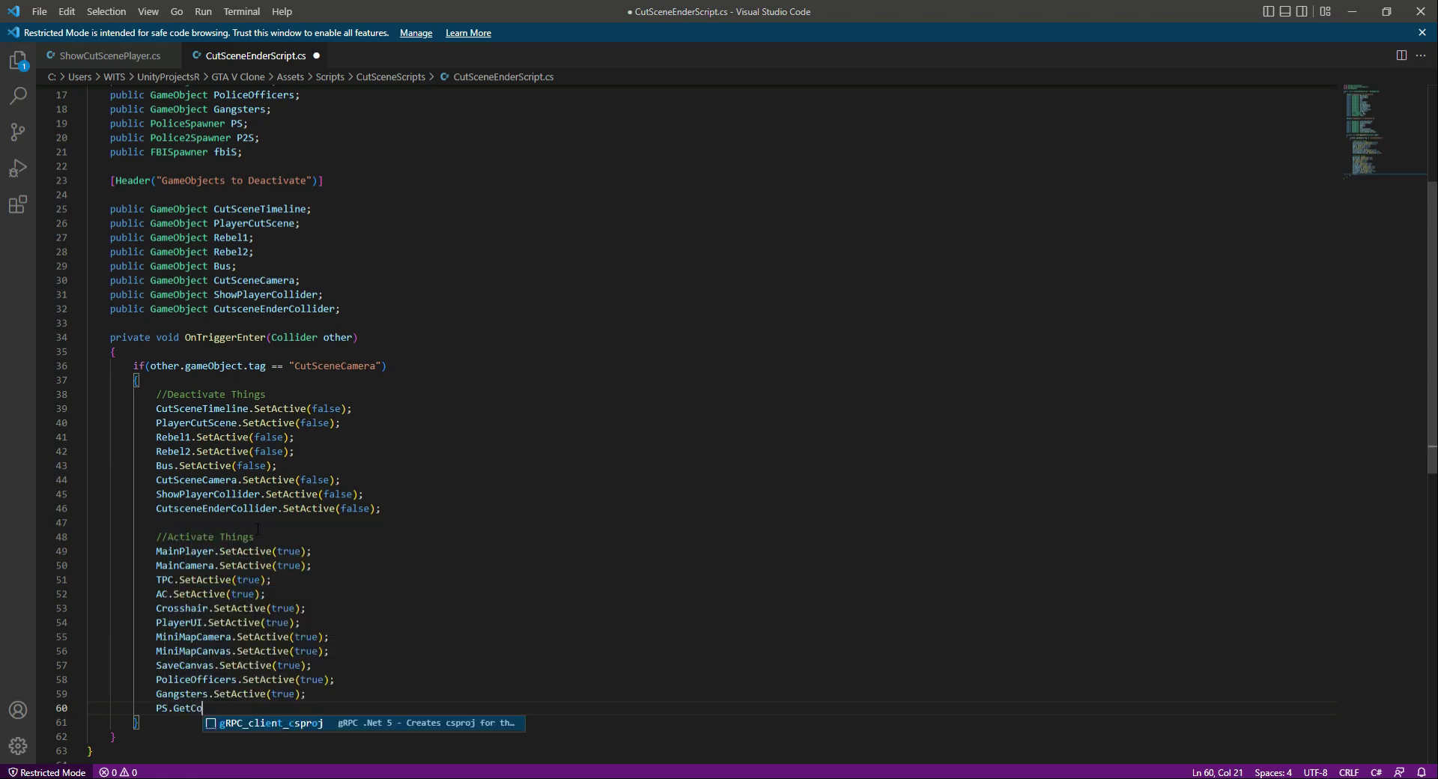
type("mponen")
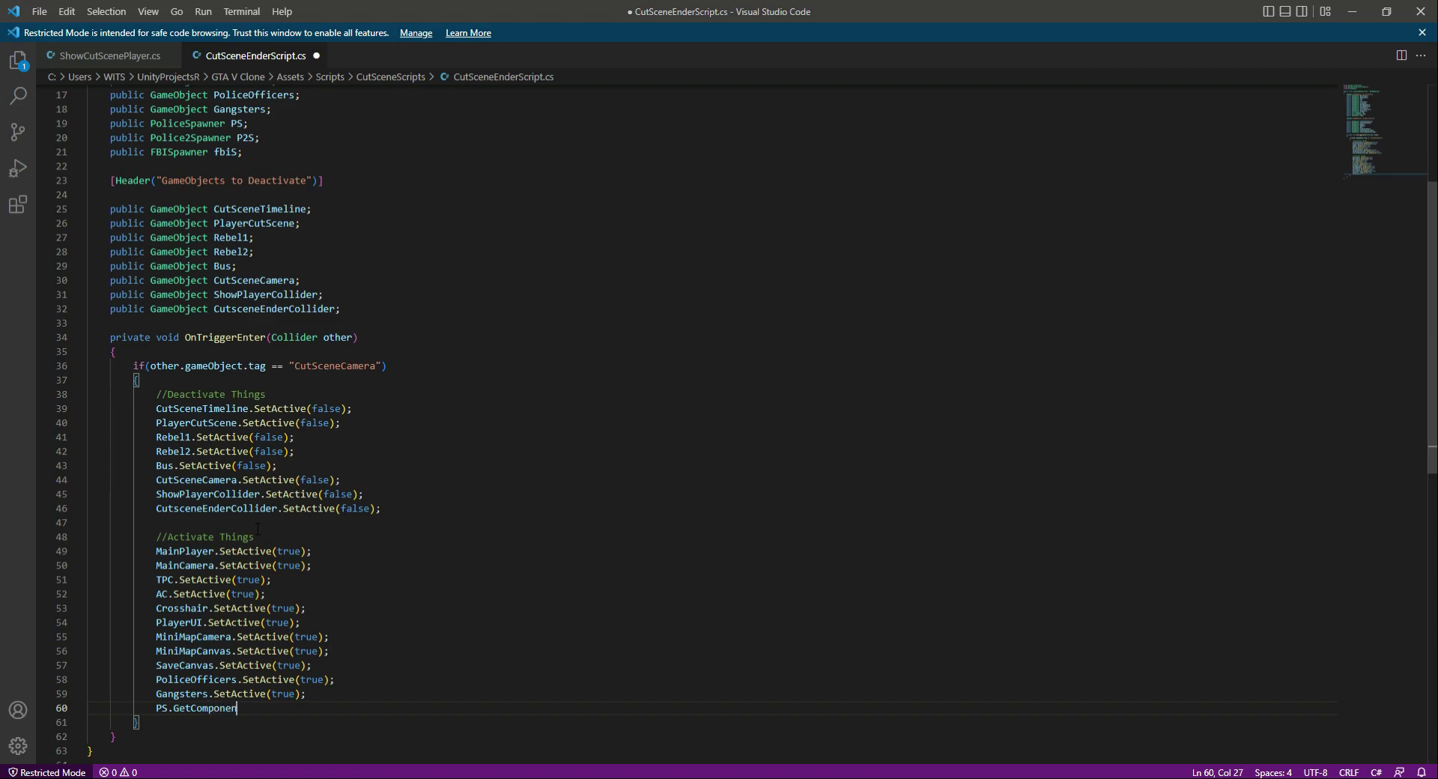
type("t<Police")
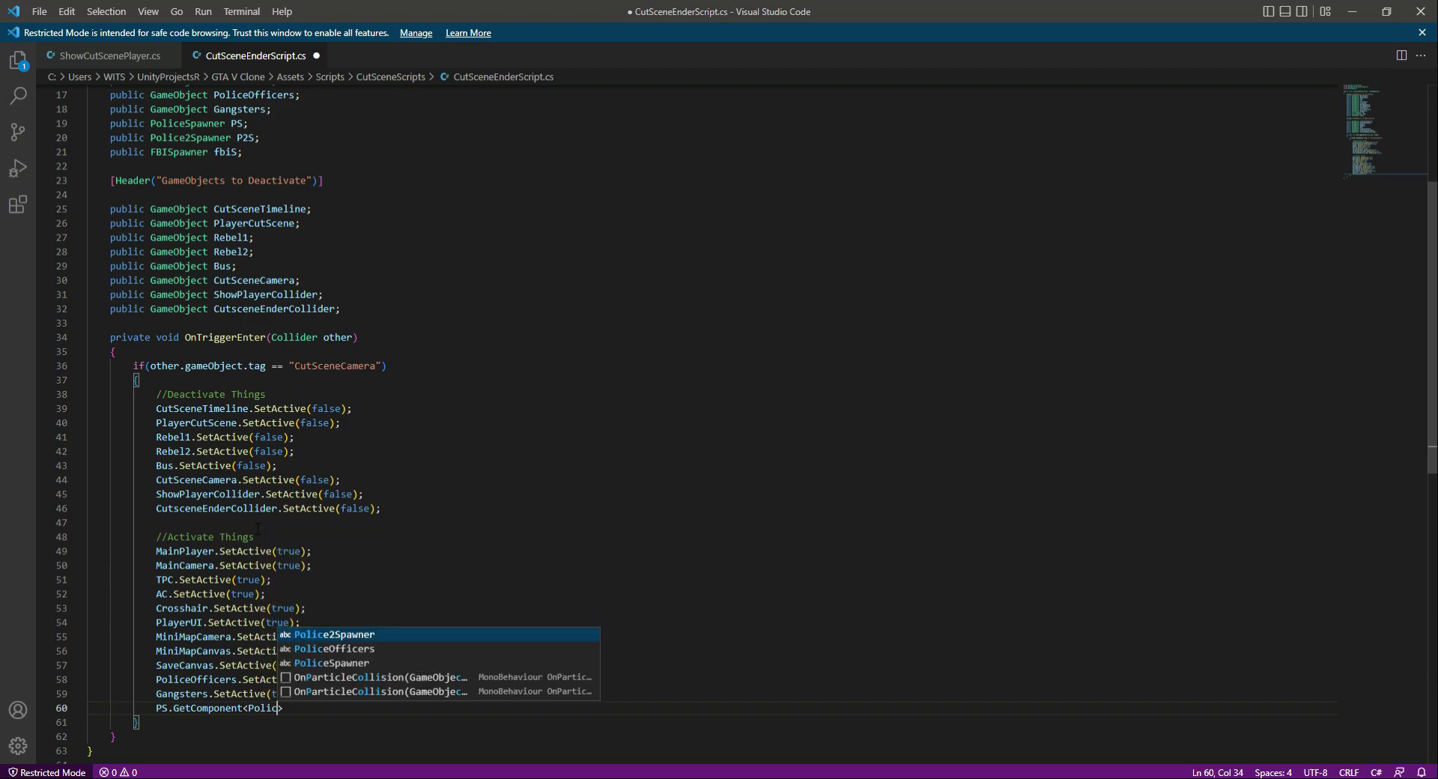
key("Down")
key("Down")
key("Return")
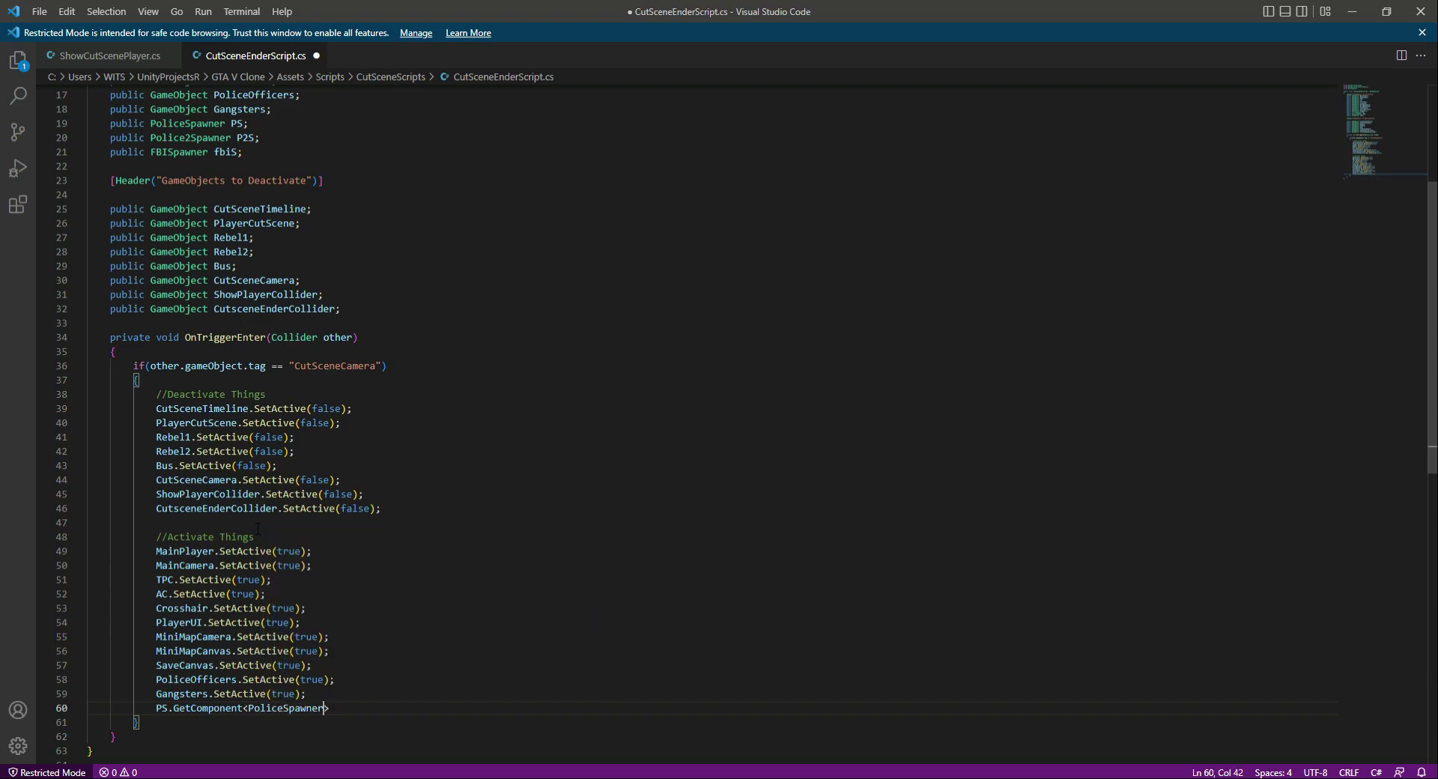
- Complete the PS.GetComponent<PoliceSpawner> statement with ().enabled = true;
type("().enabled")
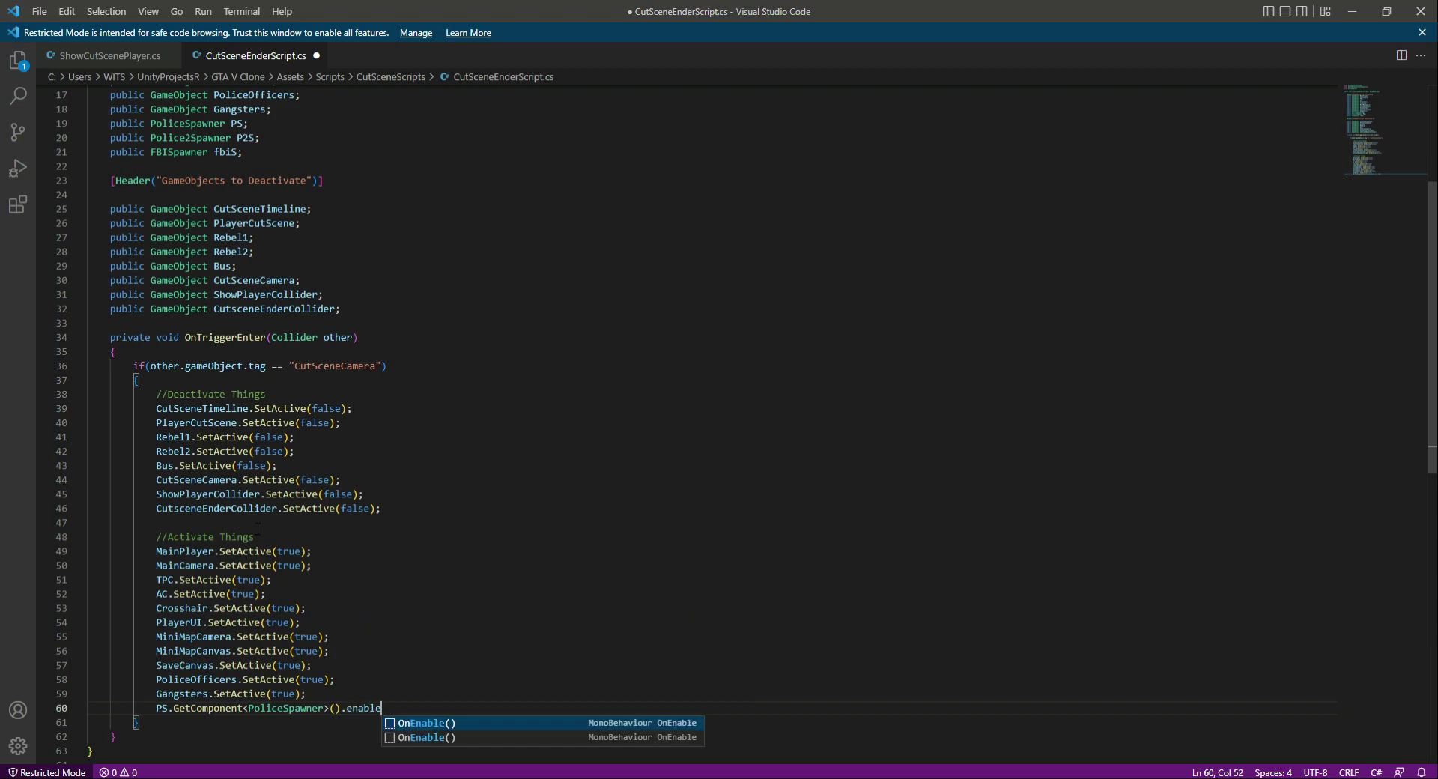
type(" = true;")
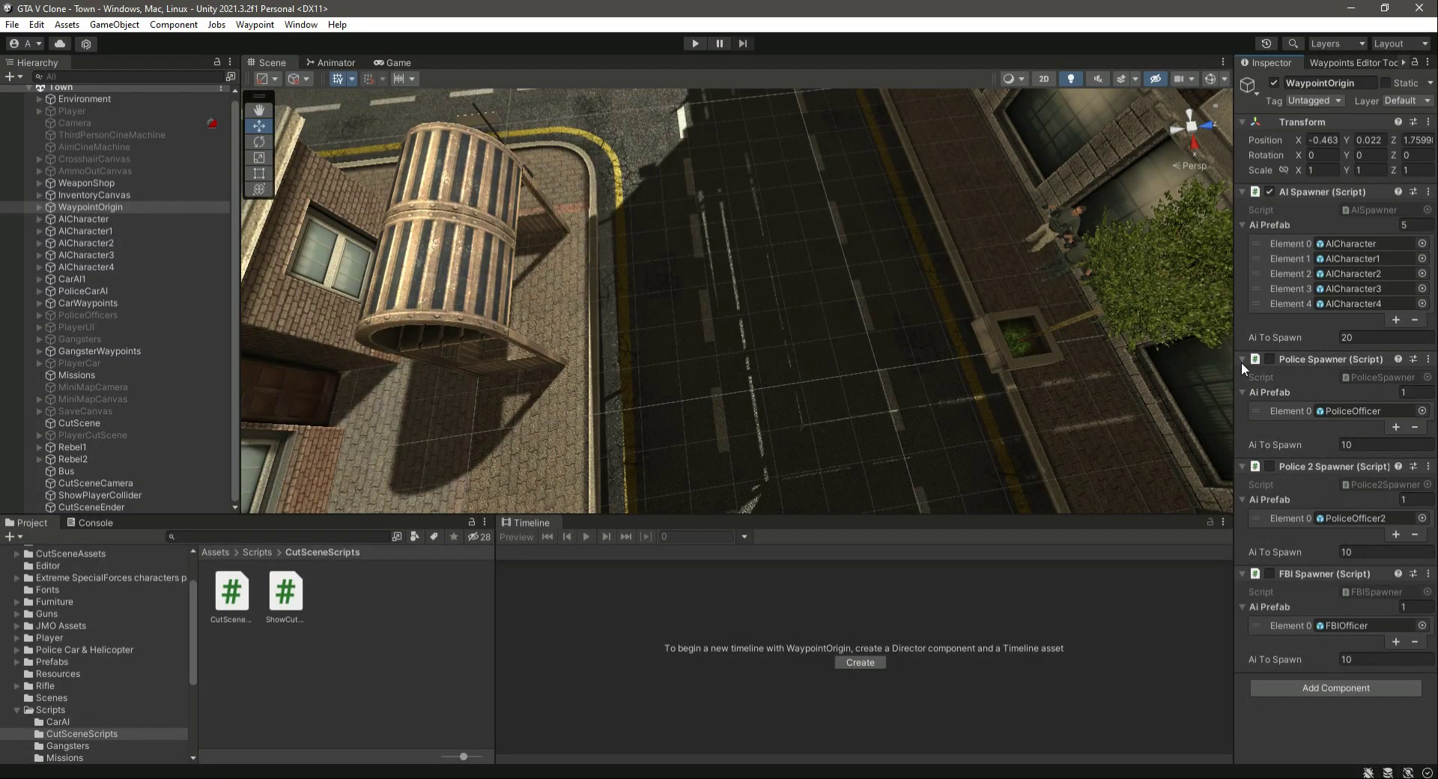
- Toggle WaypointOrigin's Police Spawner component on and off again in Unity, and return to the script
left_click(1267, 362)
left_click(1267, 362)
key("alt+Tab")
- Duplicate the PS.GetComponent<PoliceSpawner>().enabled = true; line twice directly below itself
left_click_drag(156, 707, 453, 708)
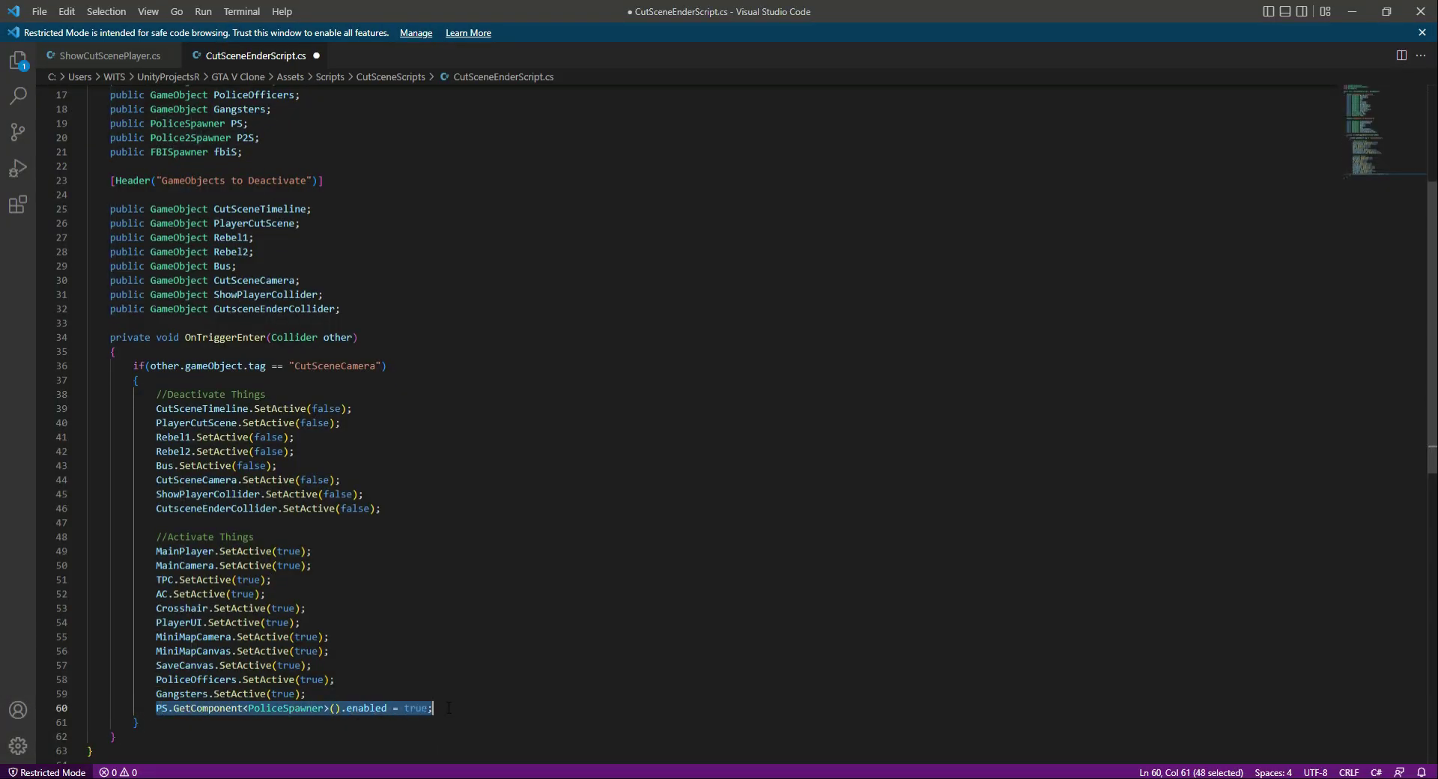
key("ctrl+c")
key("End")
key("Return")
key("ctrl+v")
key("Return")
key("ctrl+v")
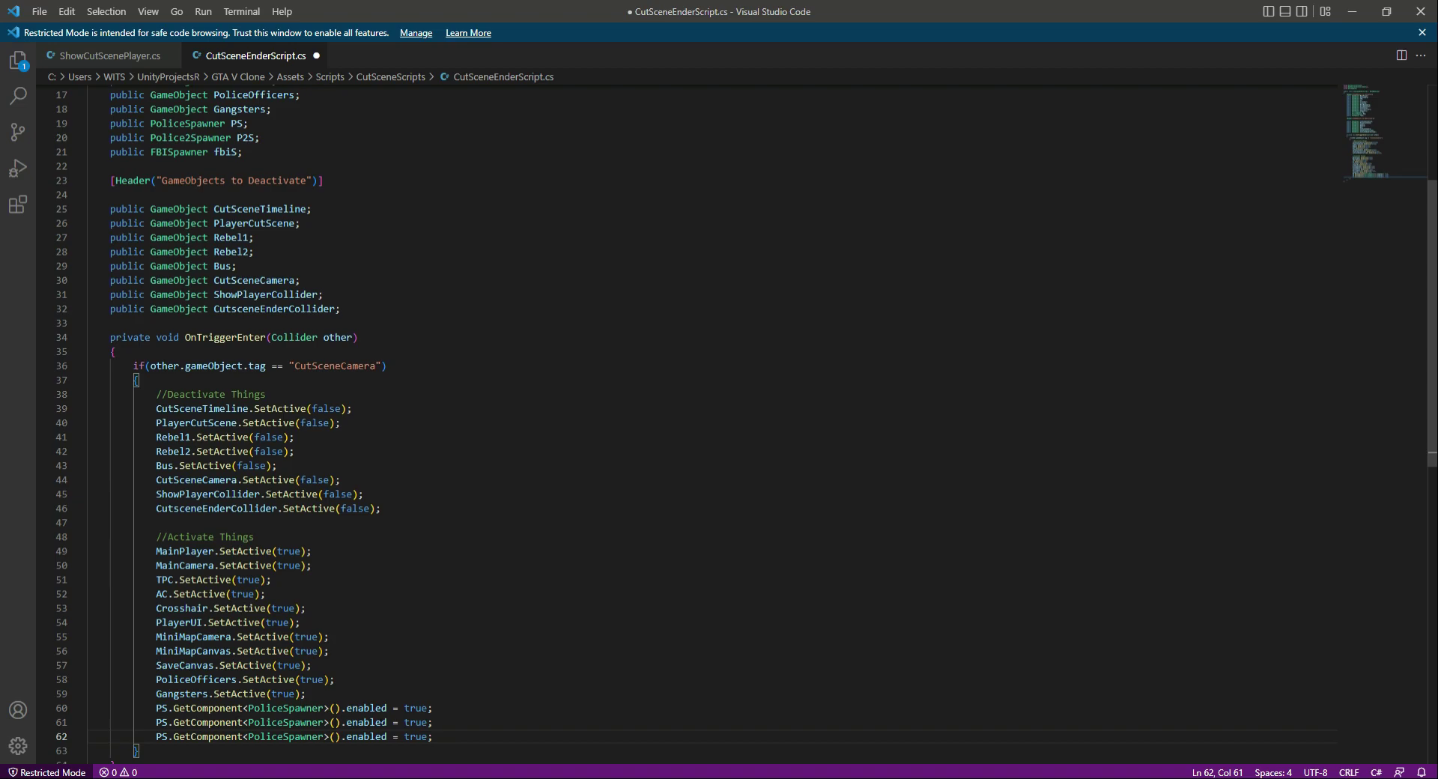
- Change the first copied line to P2S.GetComponent<Police2Spawner>().enabled = true;
double_click(153, 138)
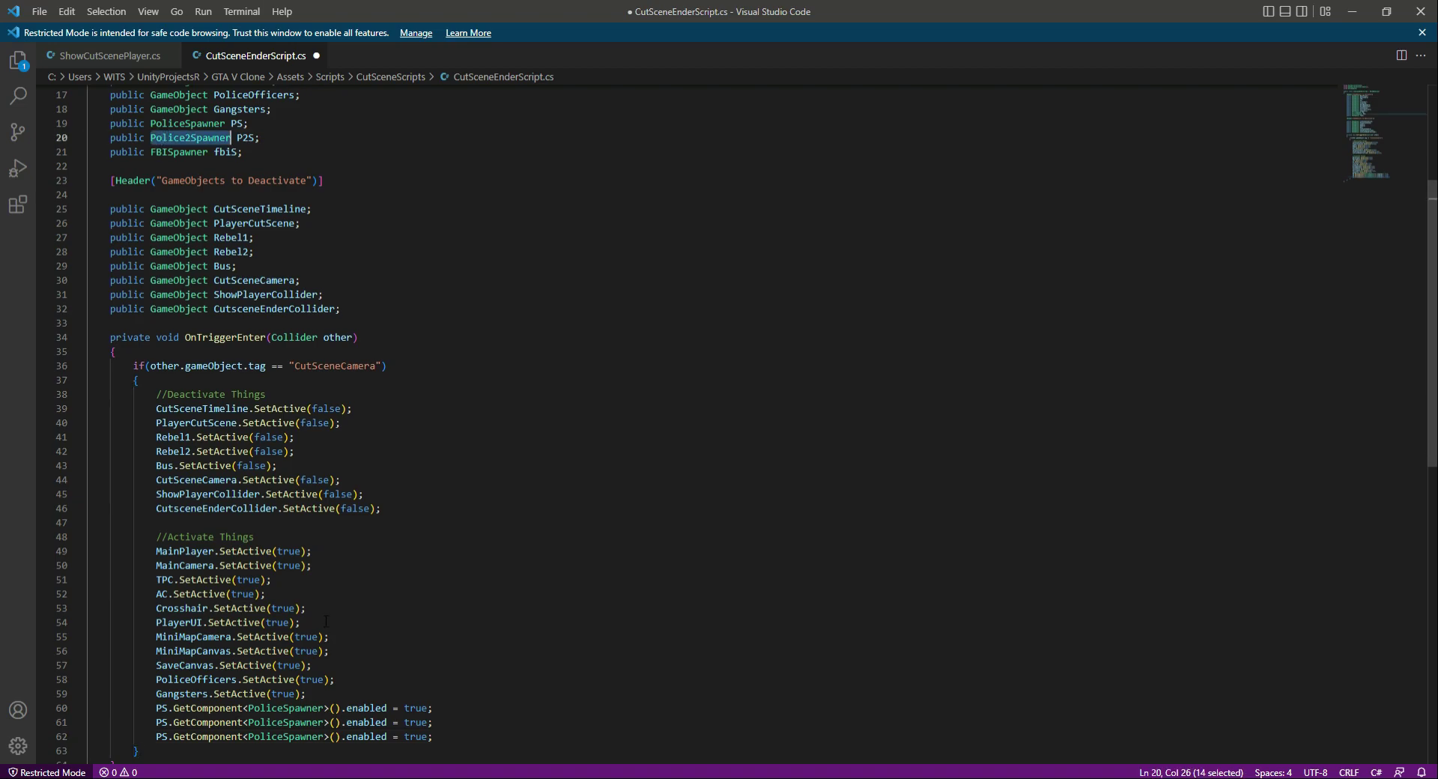
double_click(276, 722)
key("ctrl+v")
left_click(162, 722)
type("2")
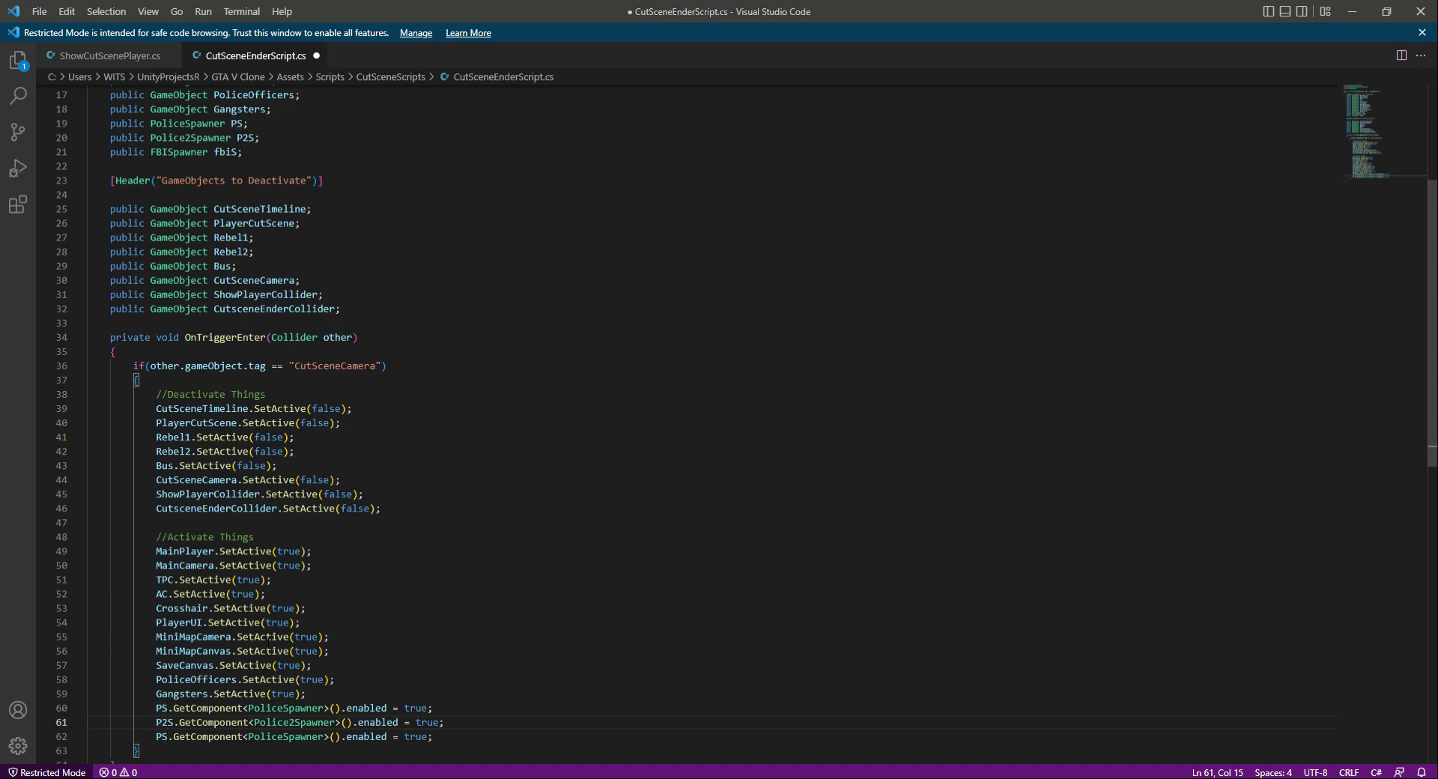
- Replace PS with FbiS in the last copied GetComponent line
double_click(162, 736)
type("FBIS")
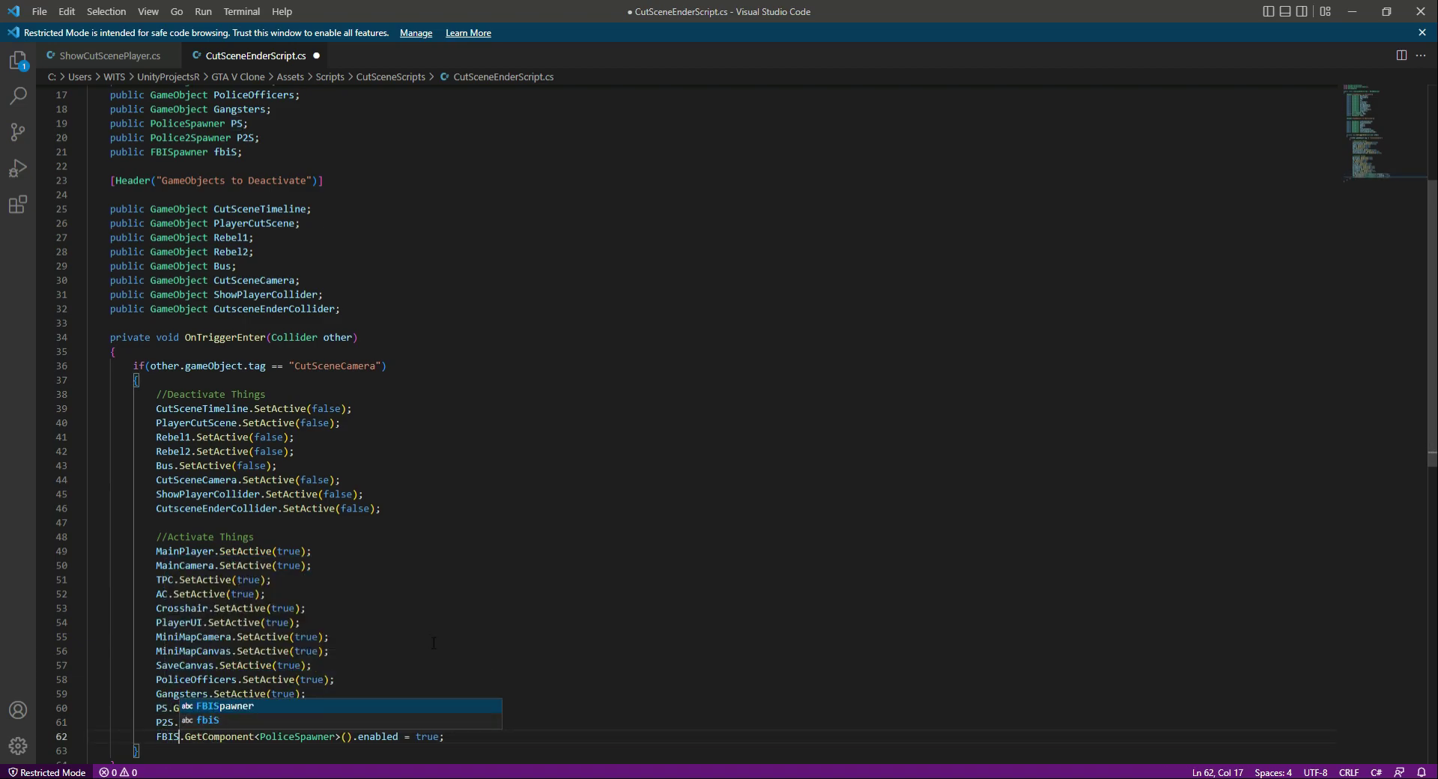
left_click(413, 637)
left_click(173, 736)
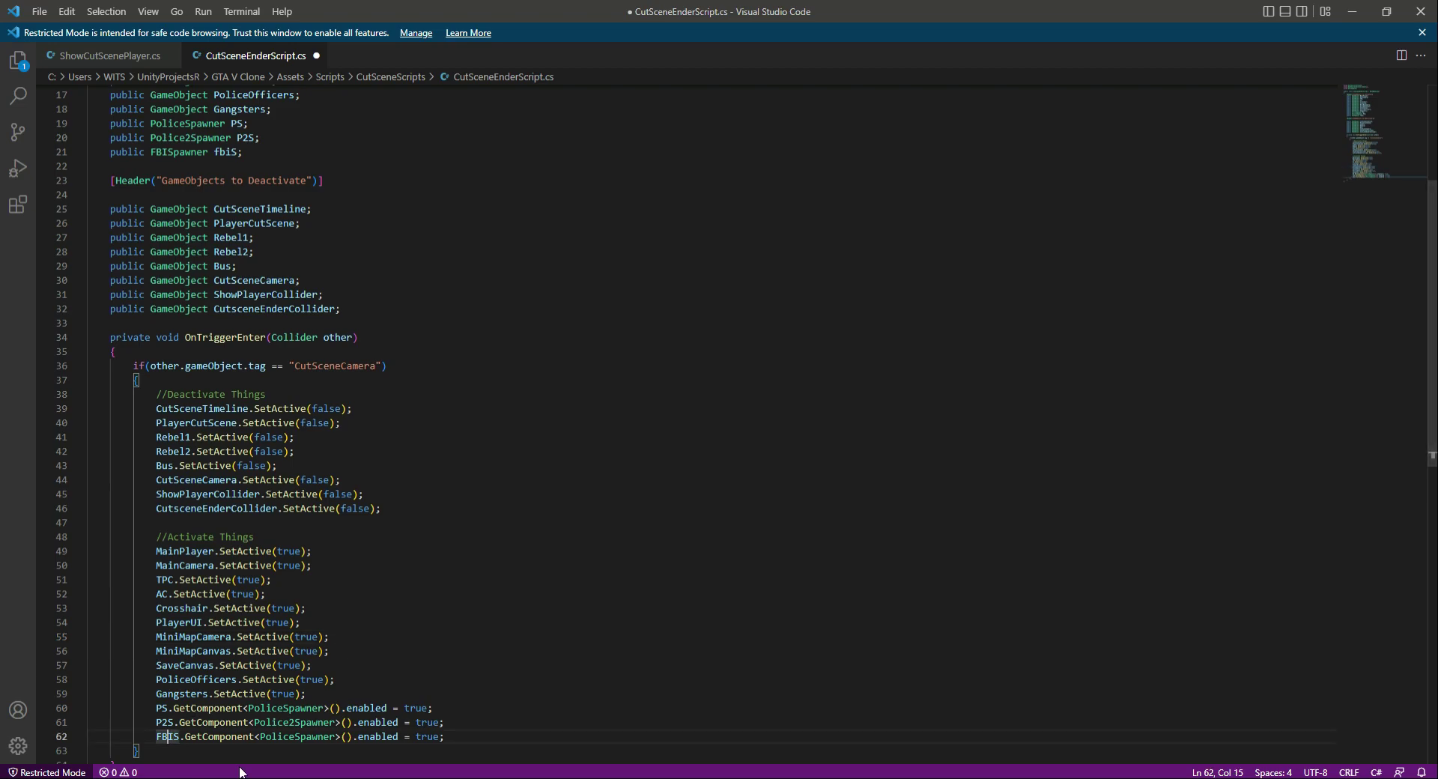
key("BackSpace")
key("BackSpace")
type("bi")
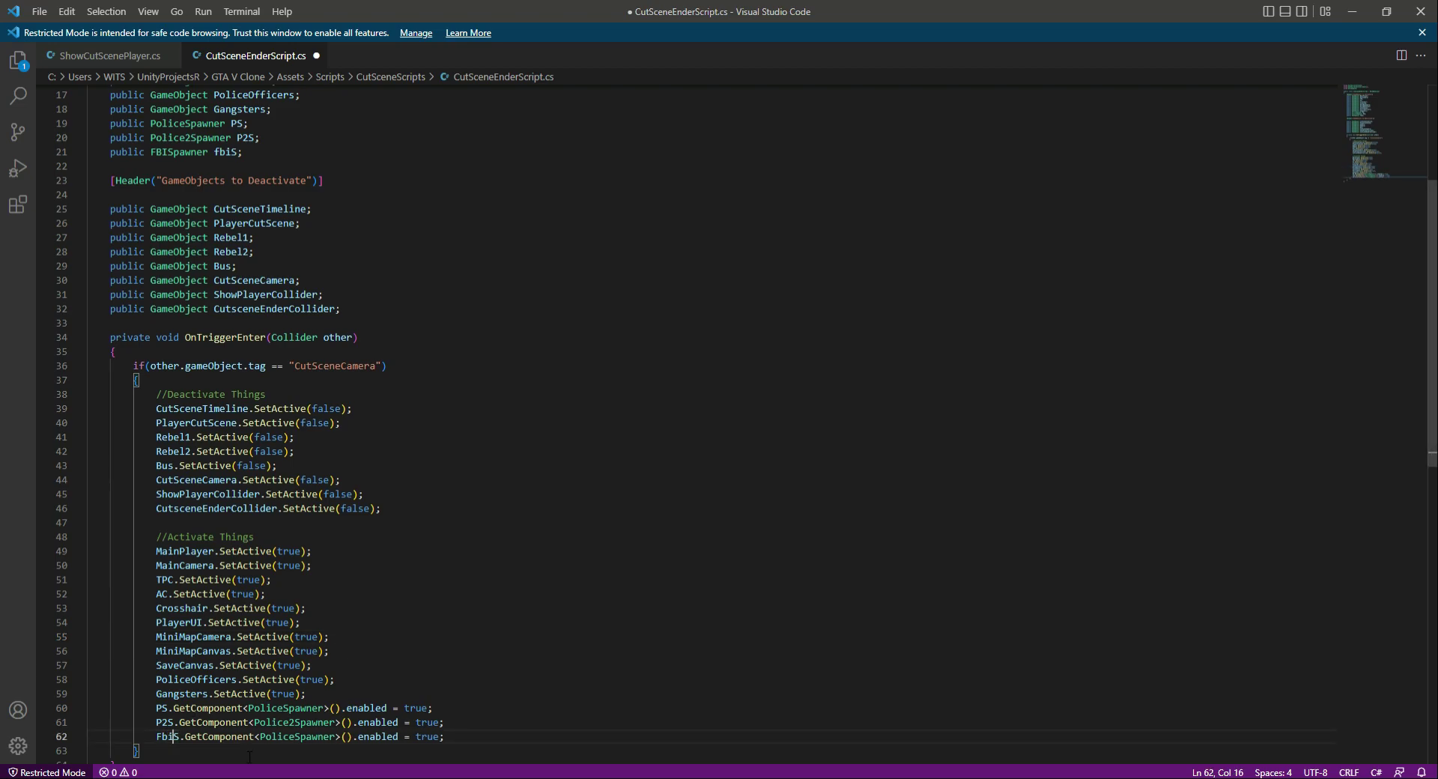
- Replace the component type in the FbiS line with FBISpawner, and save the script
double_click(186, 155)
key("ctrl+c")
double_click(286, 736)
key("ctrl+v")
left_click(437, 708)
key("ctrl+s")
- Review the three spawner-enabling lines at the end of the Activate Things block and the field declarations
scroll(408, 678, "down", 3)
scroll(408, 678, "down", 2)
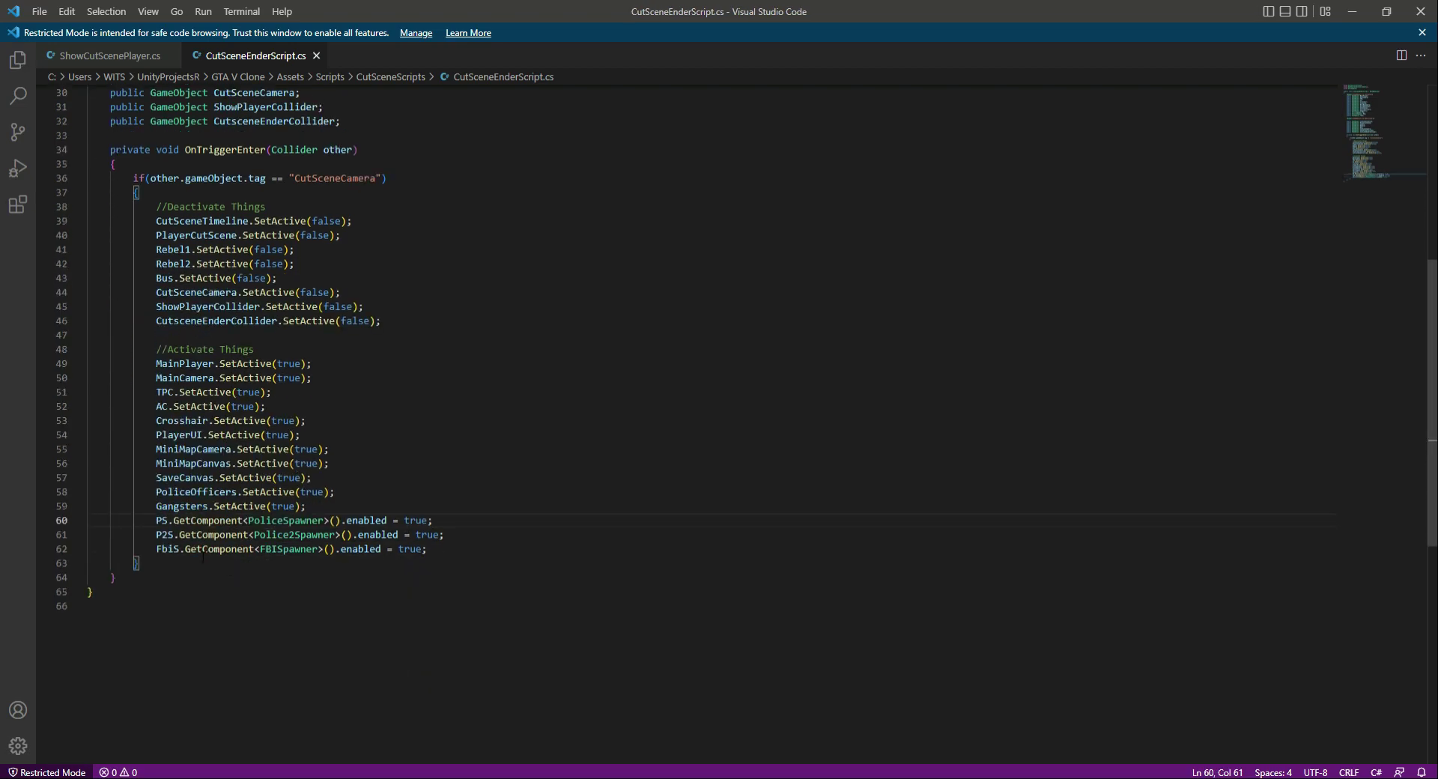
left_click_drag(155, 520, 481, 552)
left_click(481, 551)
left_click(474, 538)
scroll(463, 559, "up", 7)
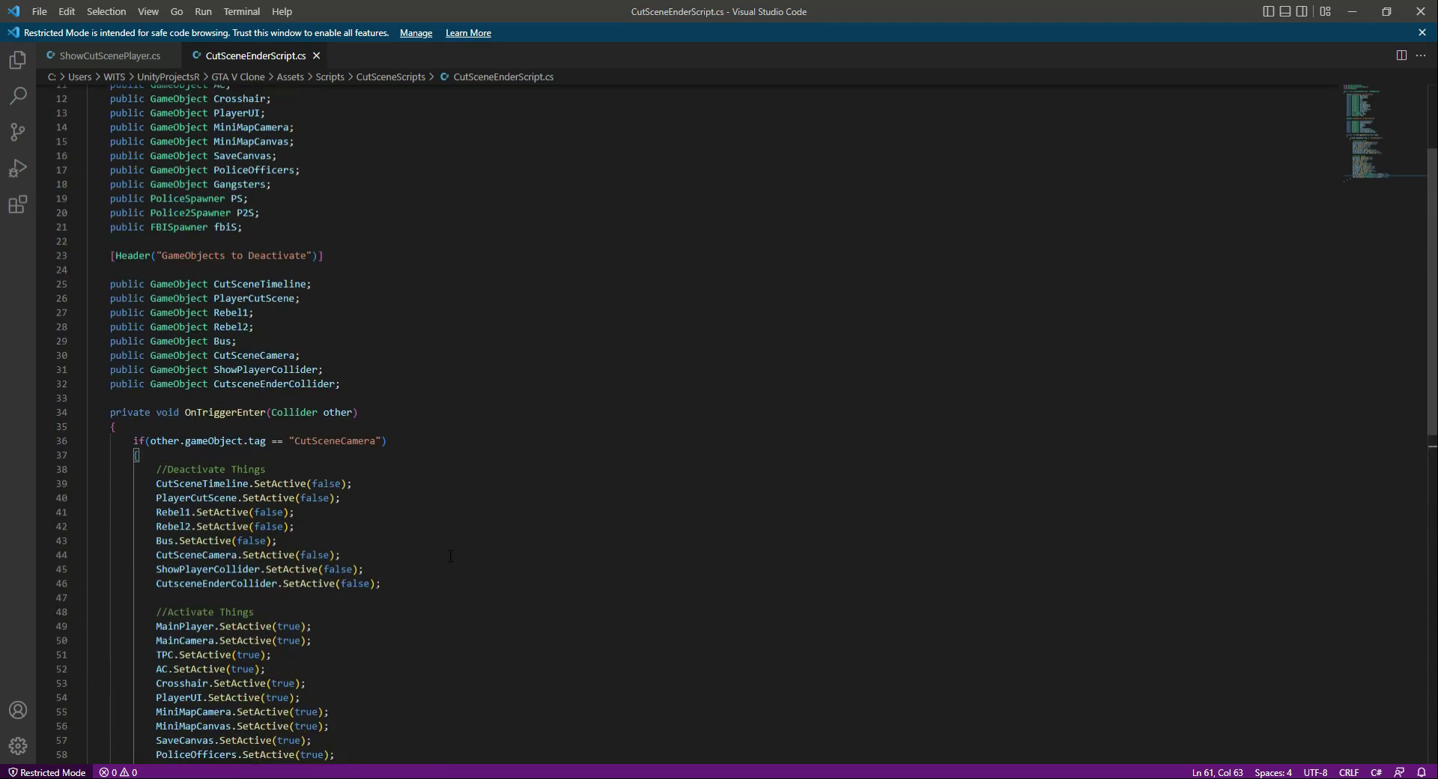
- Replace FbiS with the declared field name fbiS in the last GetComponent line of CutSceneEnderScript
scroll(473, 597, "down", 5)
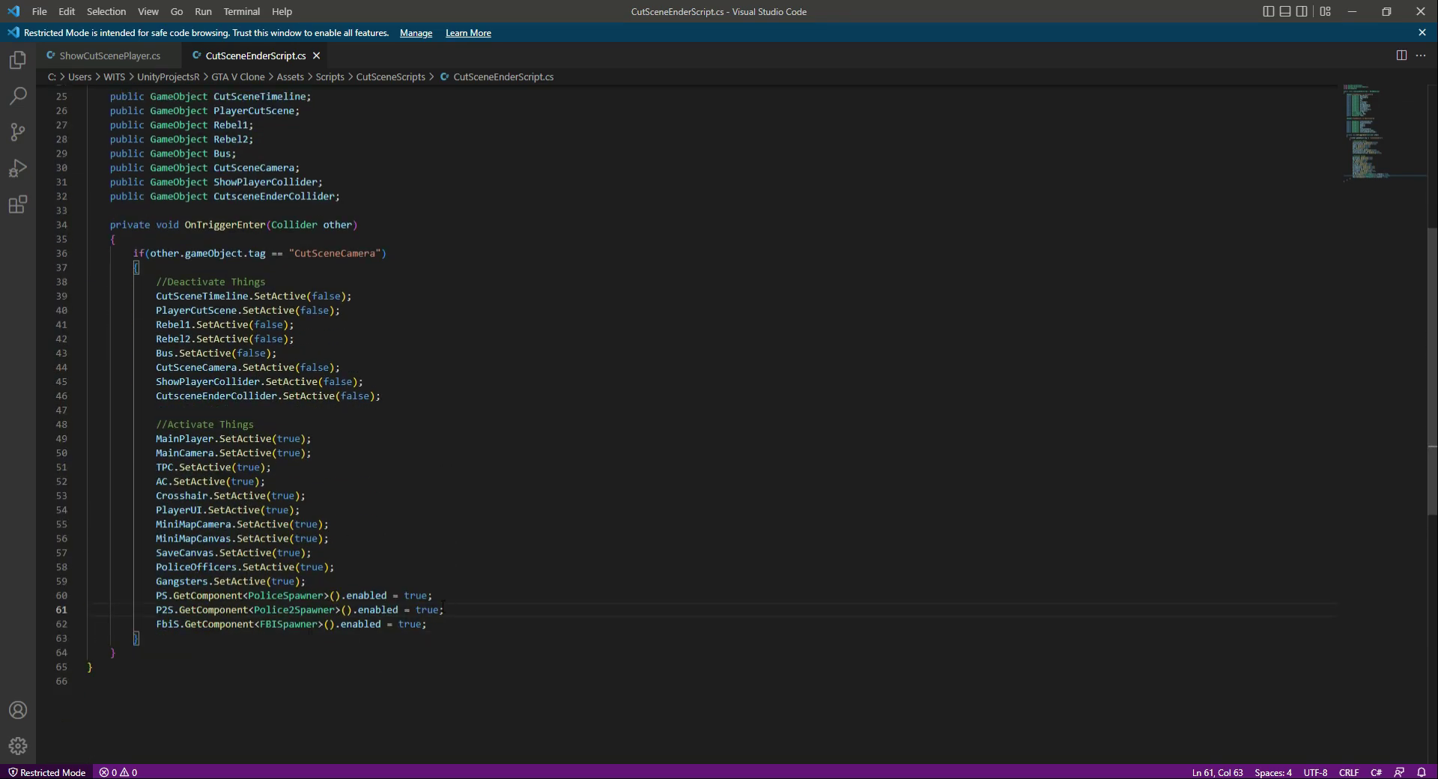
key("alt+Tab")
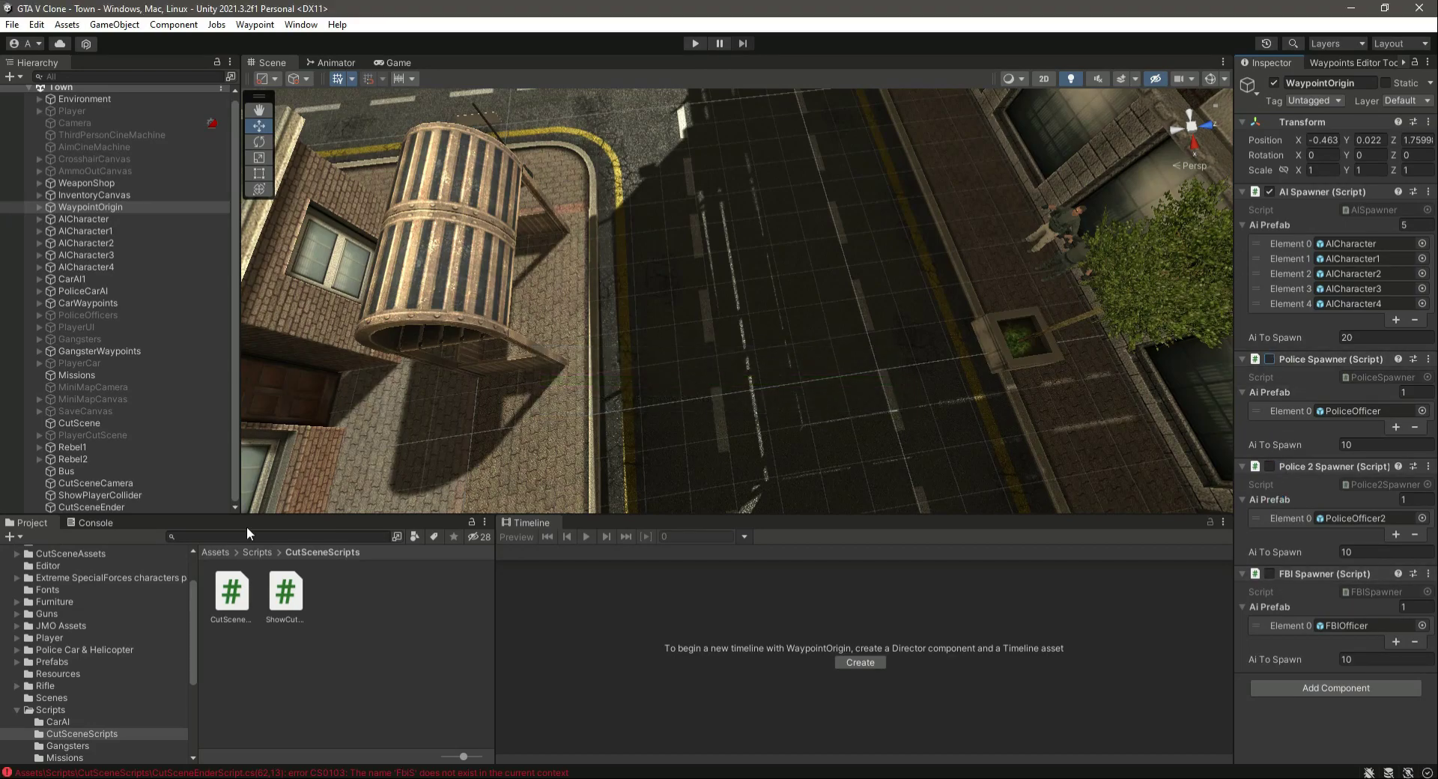
key("alt+Tab")
double_click(223, 190)
scroll(233, 633, "down", 3)
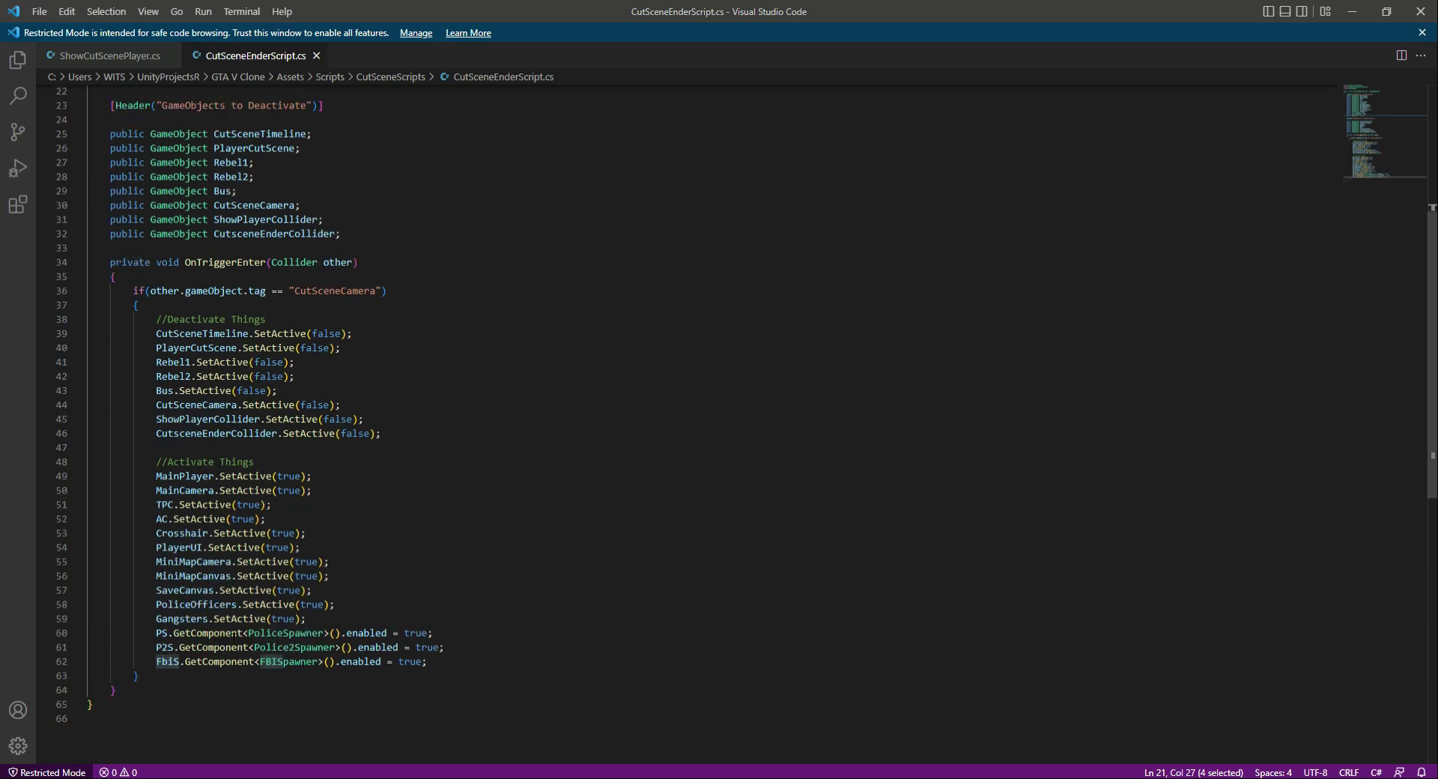
double_click(162, 661)
key("ctrl+v")
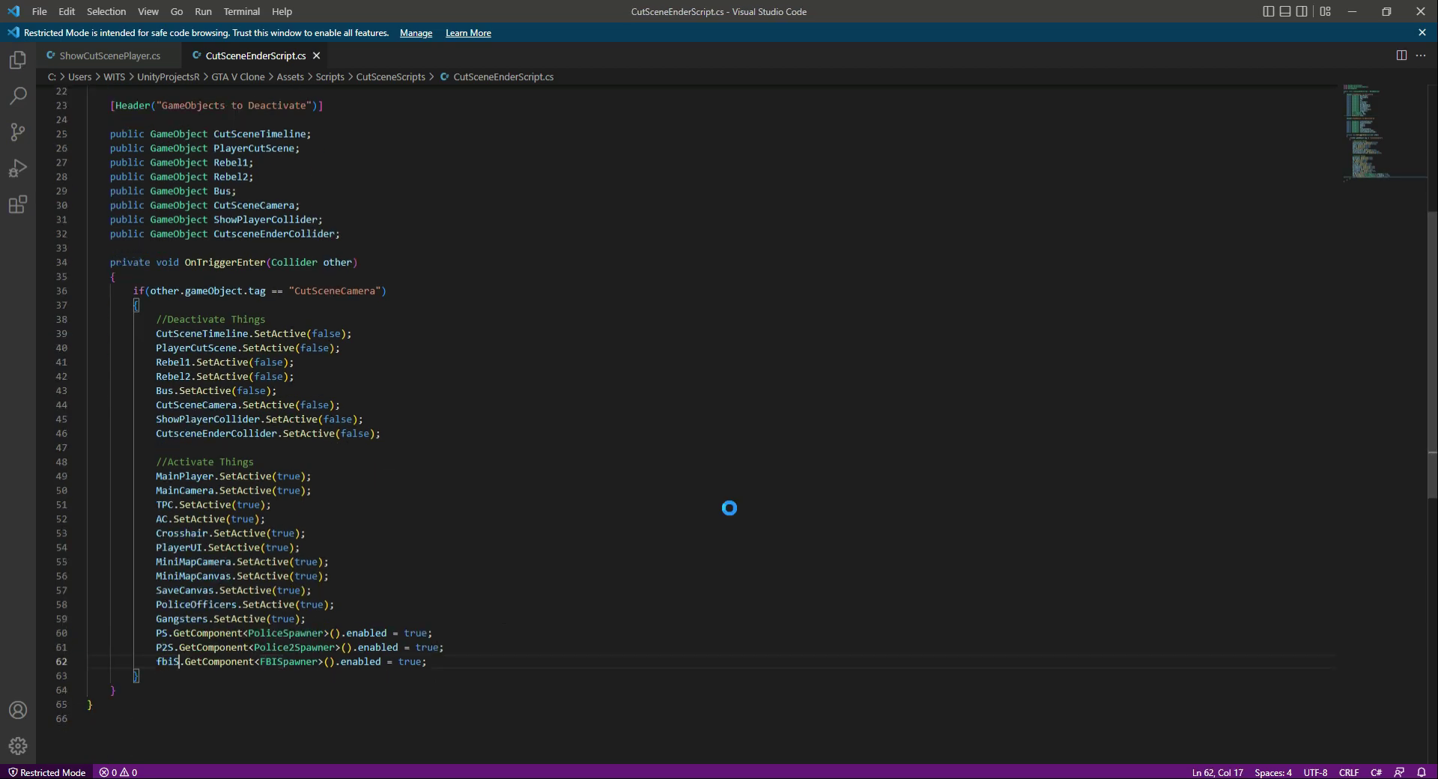
- Switch to Unity and examine CutSceneCamera and CutSceneEnder, viewing the camera's position beside the bus in the scene
key("alt+Tab")
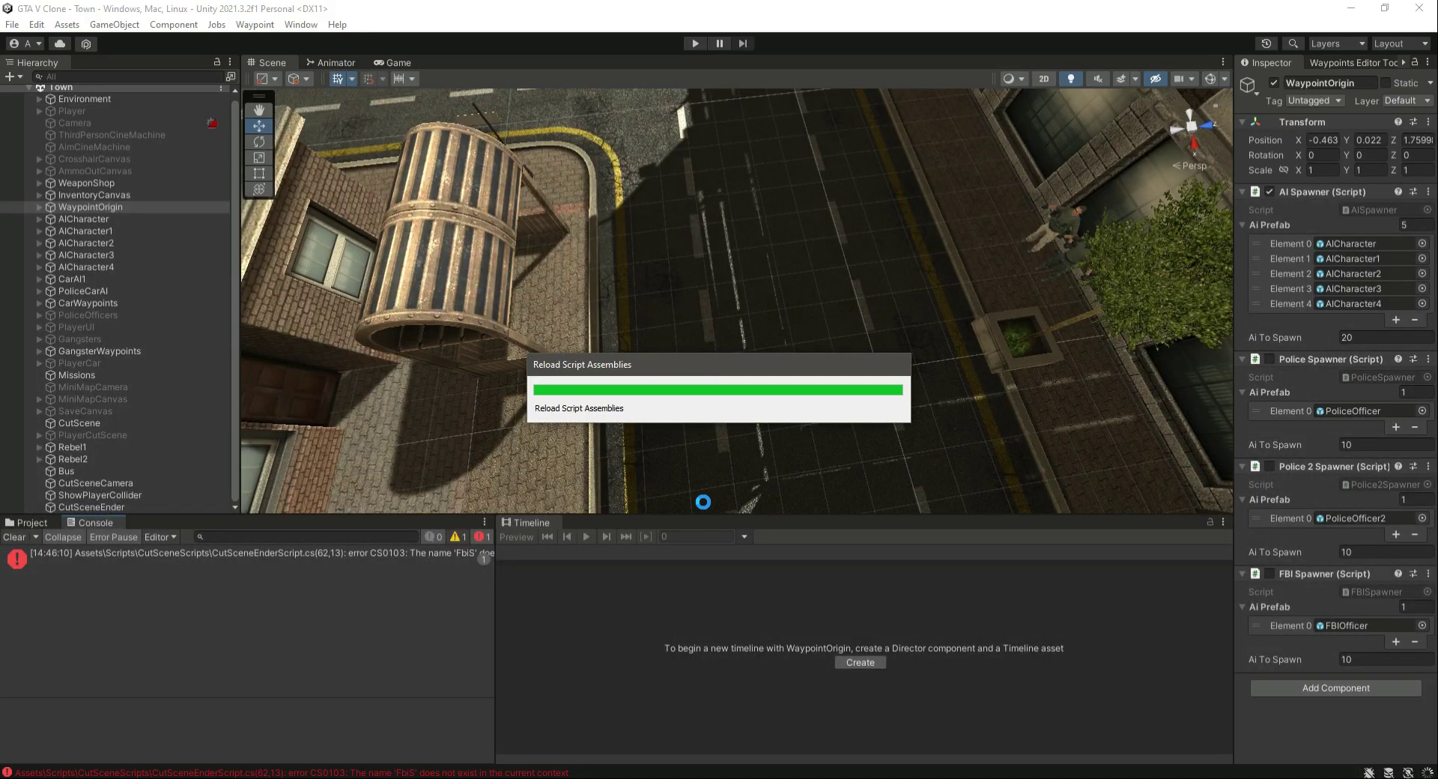
left_click(24, 523)
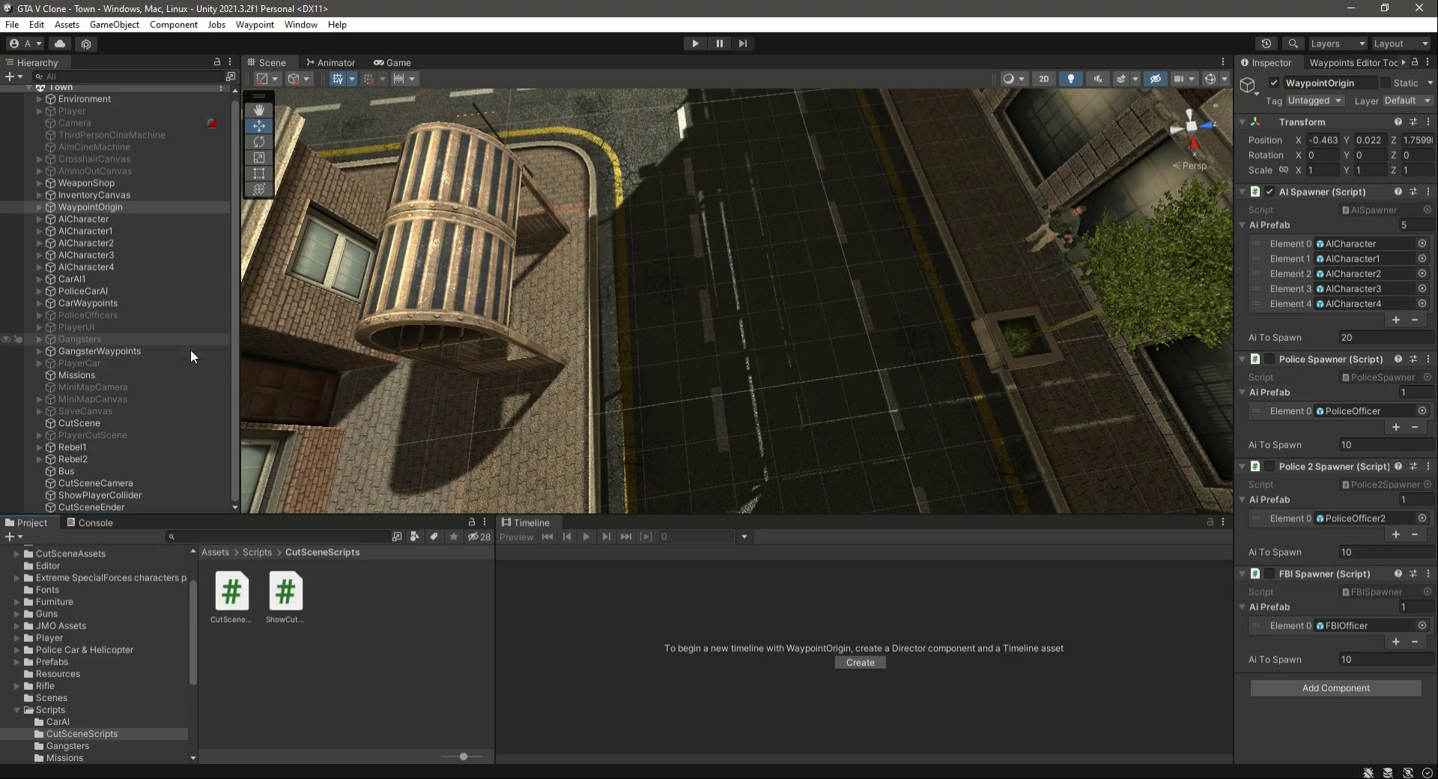
left_click(106, 206)
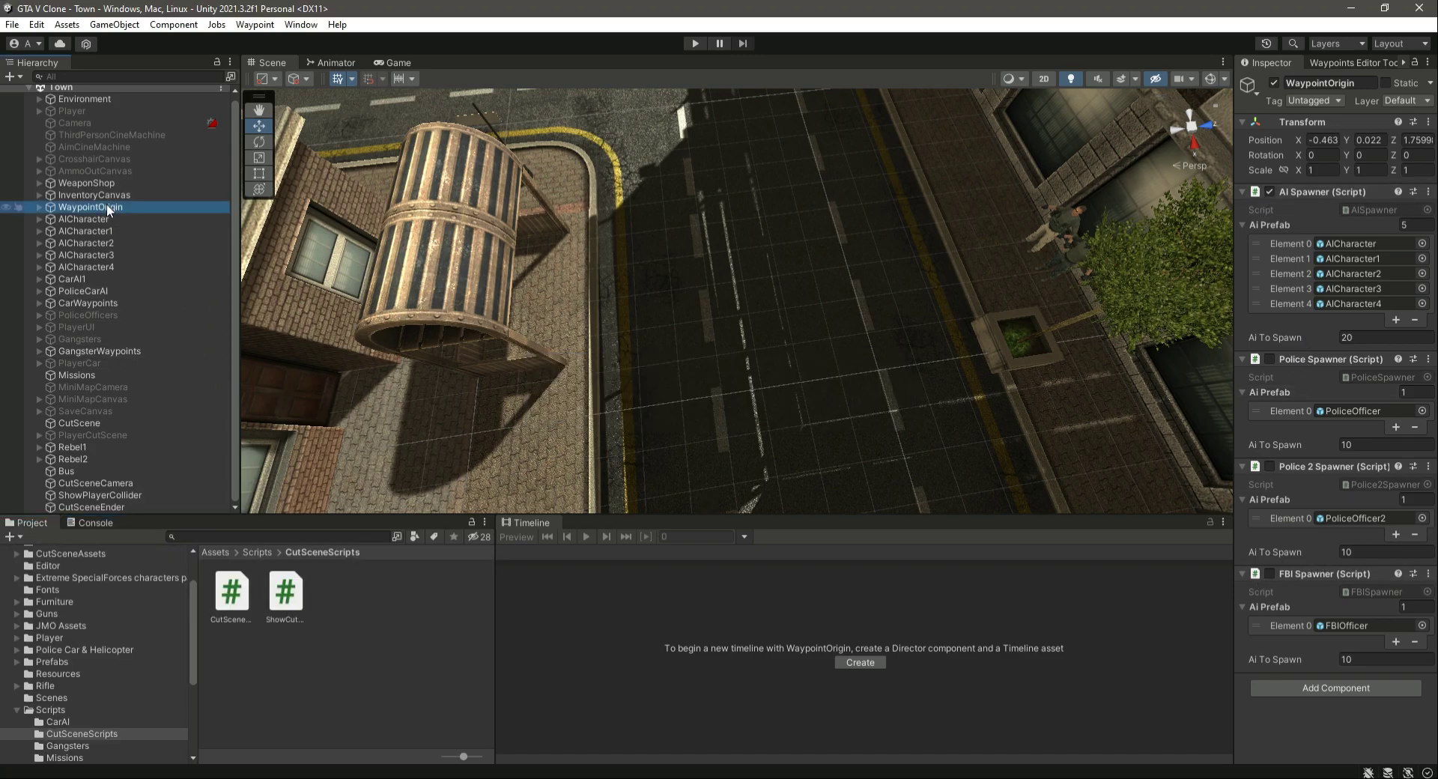
left_click(105, 485)
right_click_drag(599, 368, 713, 257)
left_click(79, 485)
right_click_drag(842, 251, 737, 412)
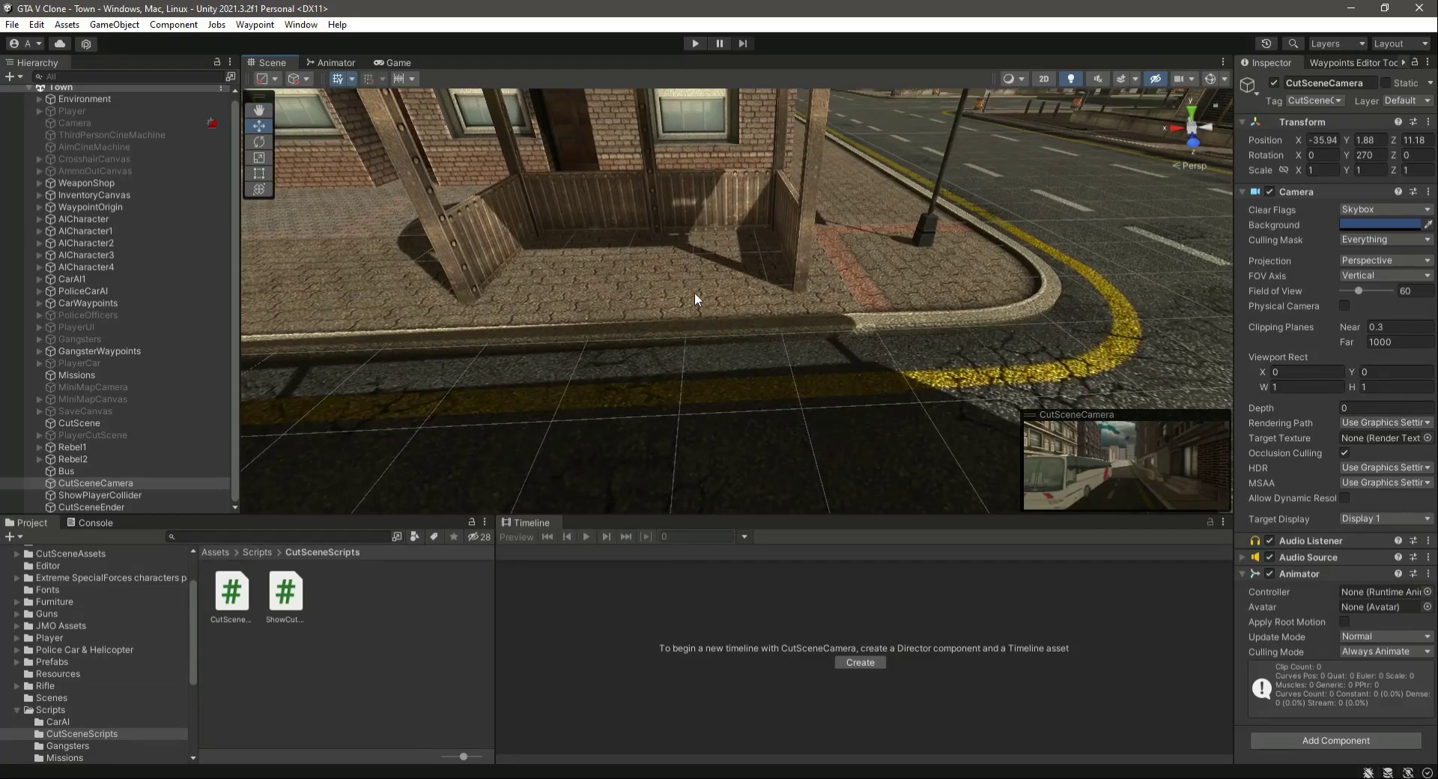
left_click(90, 507)
key("f")
left_click(119, 485)
right_click_drag(594, 421, 980, 362)
right_click_drag(592, 367, 667, 343)
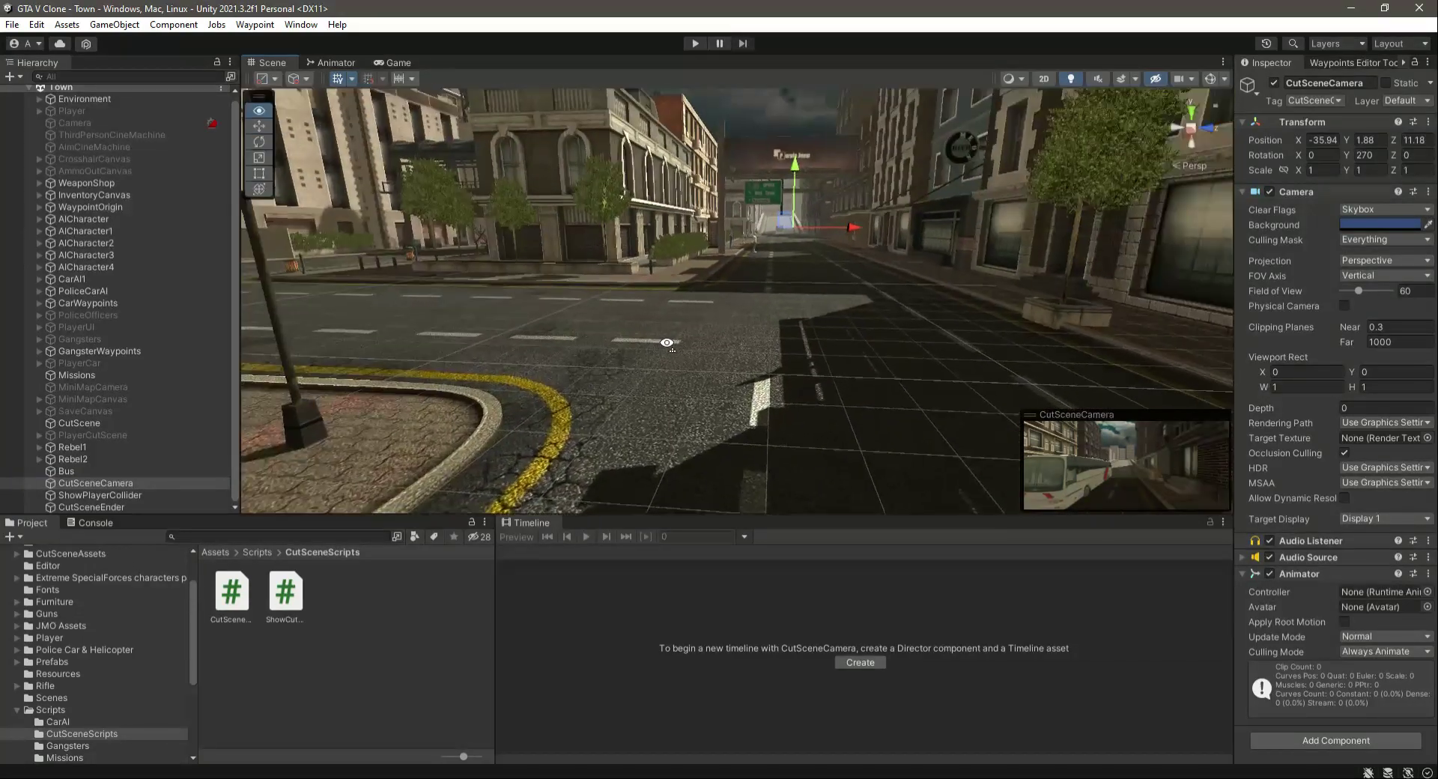
double_click(85, 482)
scroll(751, 419, "up", 10)
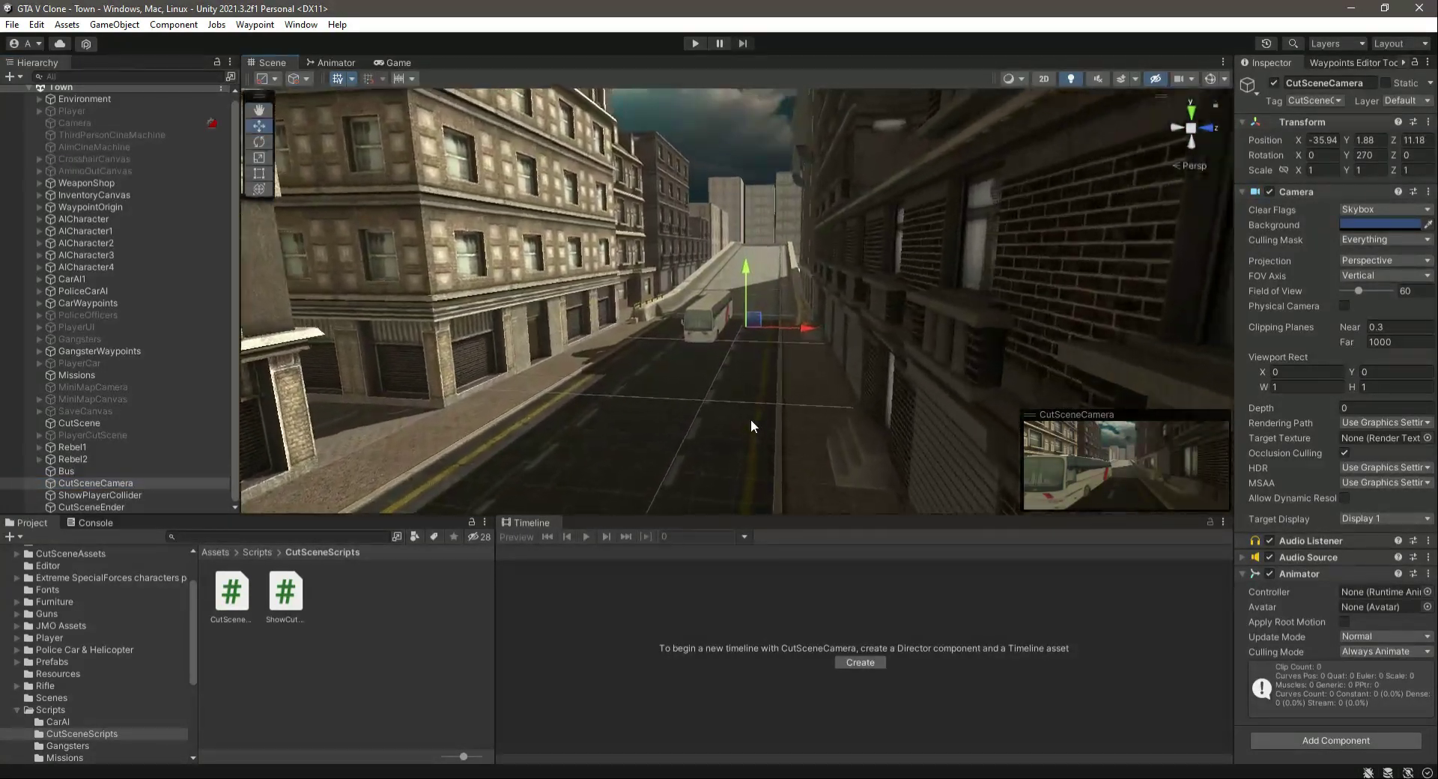
right_click_drag(678, 460, 1169, 480)
- Add a Box Collider component to CutSceneCamera
left_click(1336, 740)
type("rigbox")
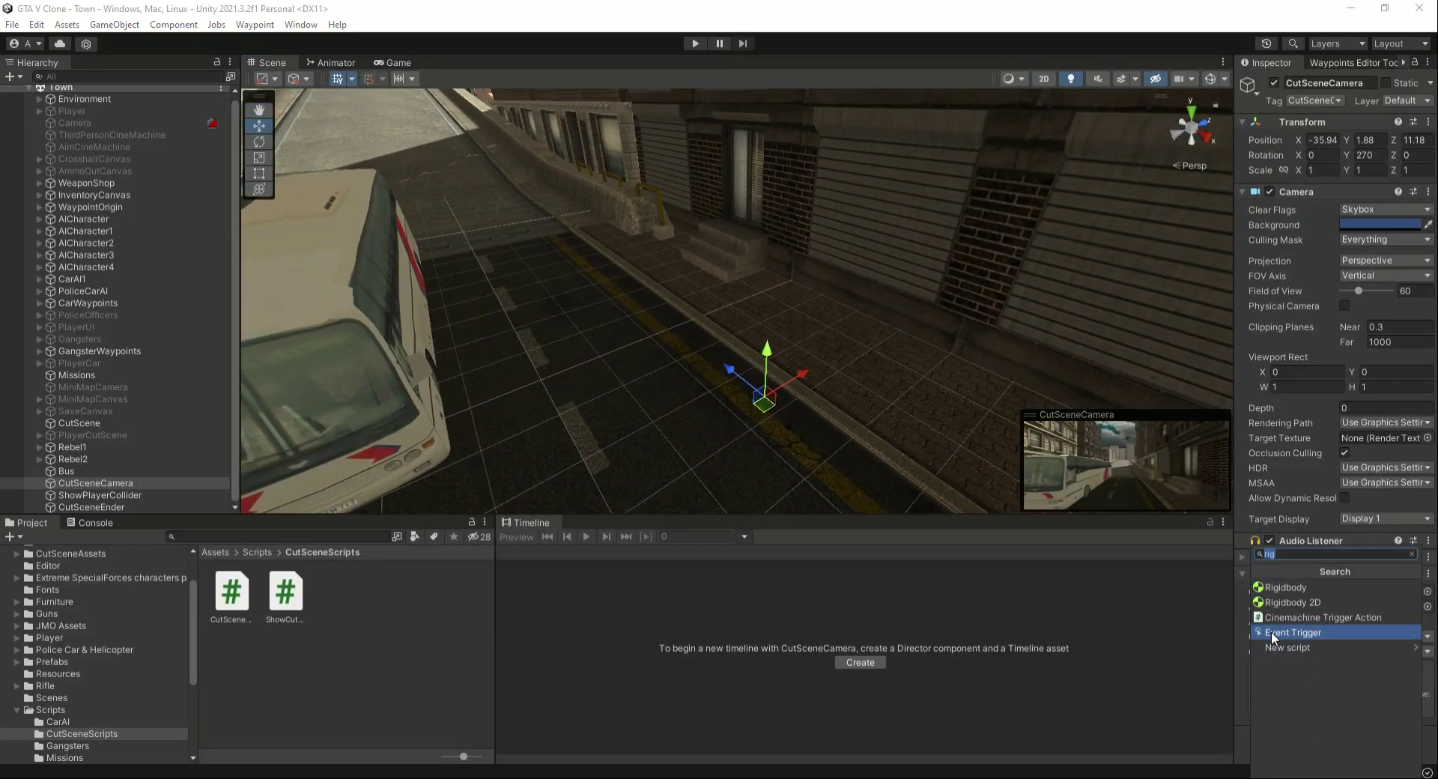
key("Up")
key("Up")
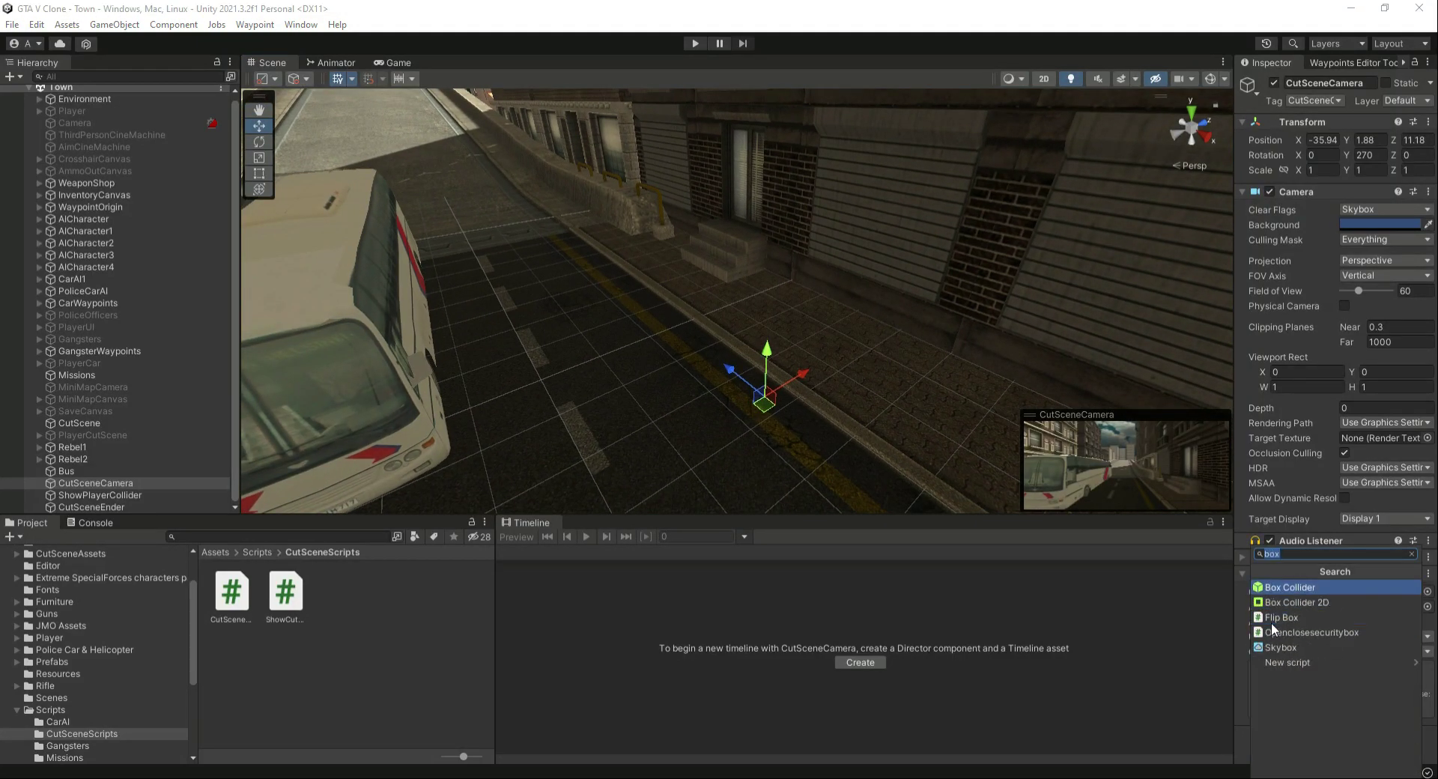
key("Return")
- Shrink CutSceneCamera's box collider in the scene to about 0.50 by 1 by 0.71
left_click(1343, 622)
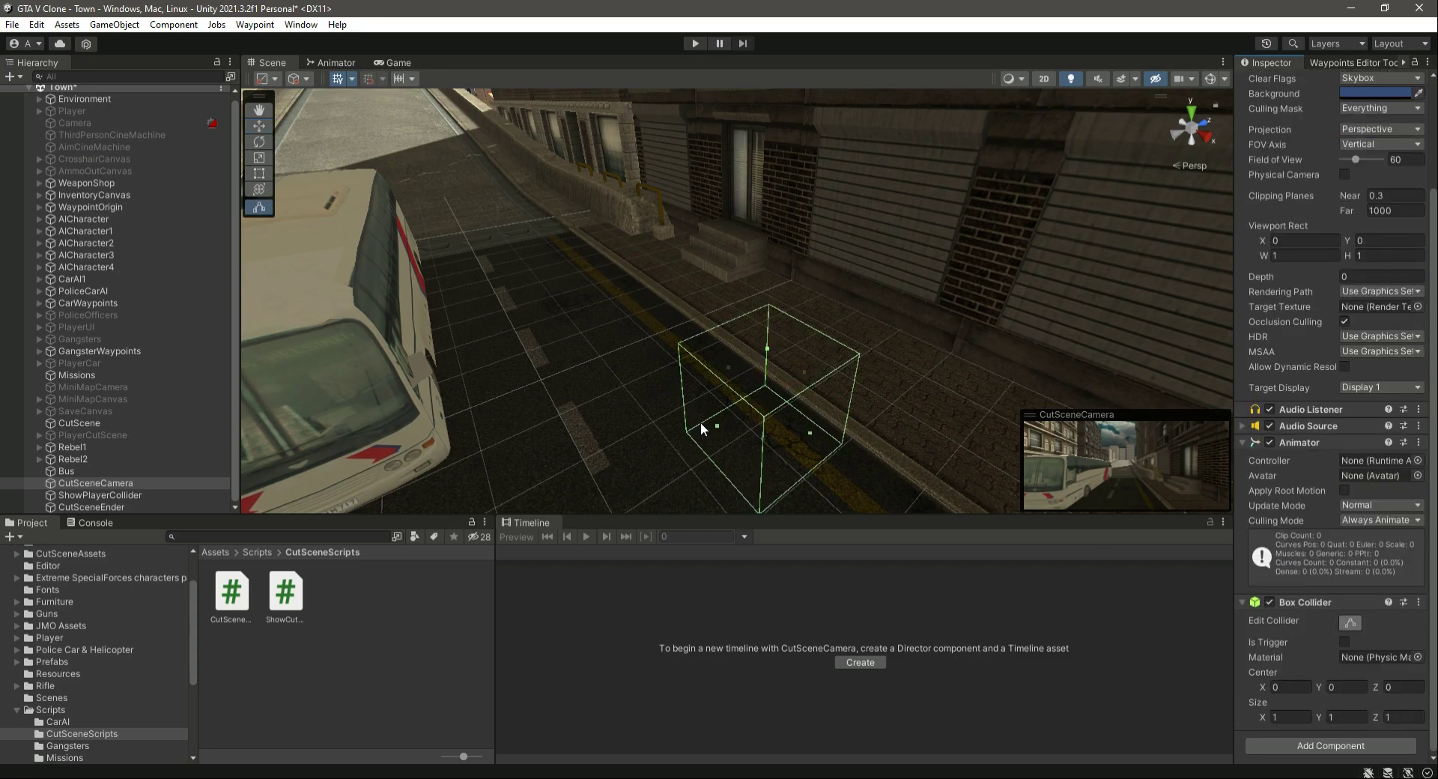
left_click_drag(717, 422, 765, 405)
right_click_drag(838, 416, 707, 367)
left_click_drag(695, 369, 672, 340)
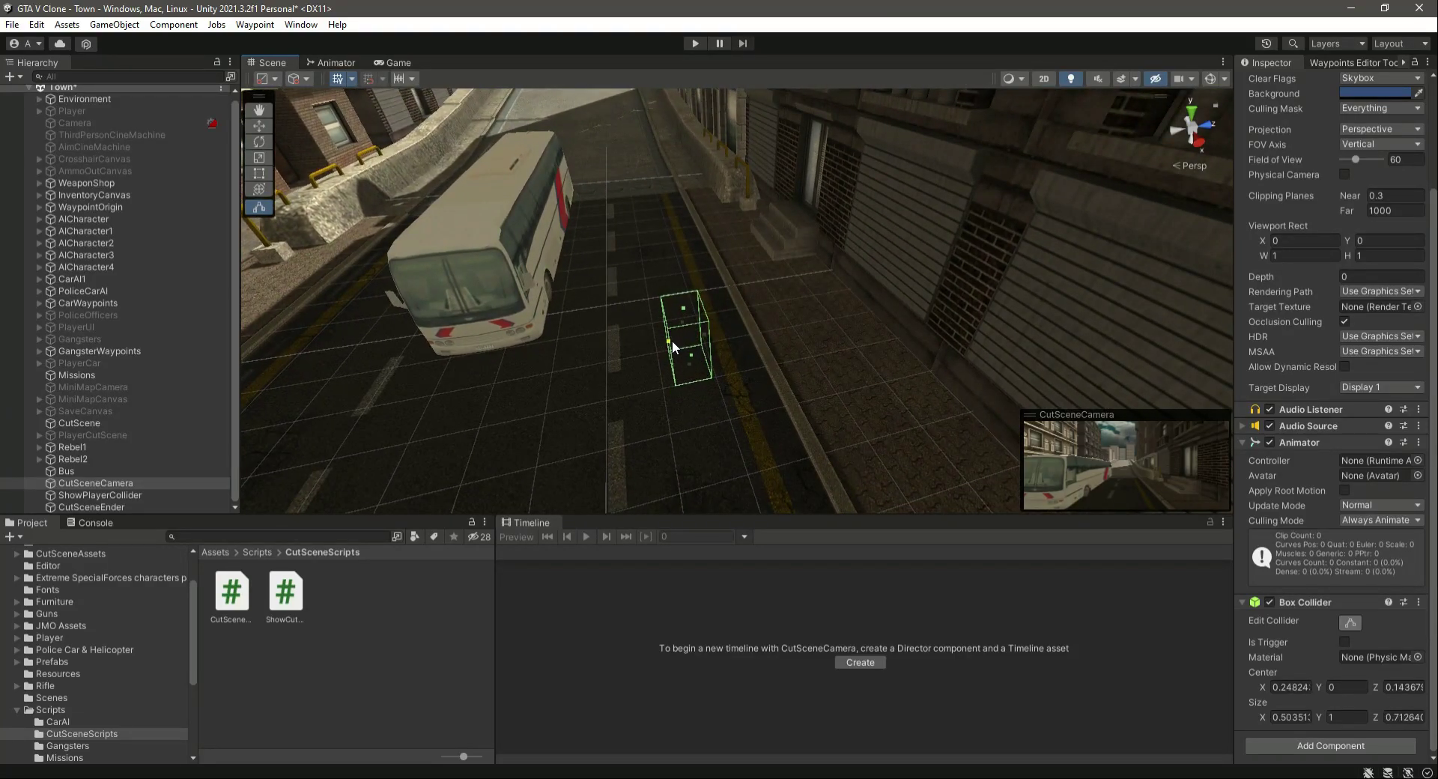
- Add a Rigidbody component to CutSceneCamera
left_click(1329, 744)
type("box")
type("rig")
key("Return")
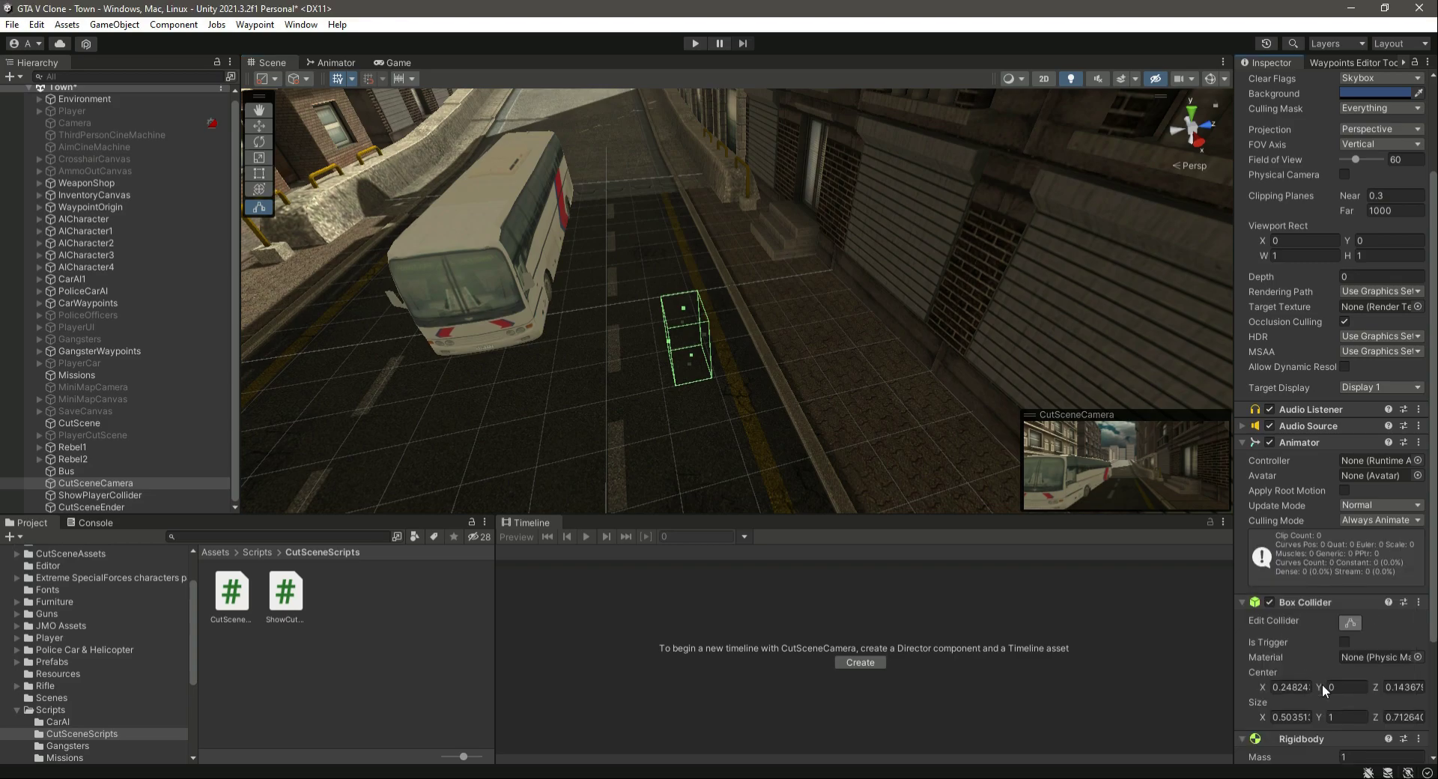
- Assign WaypointOrigin to the PS, P2S and Fbi S fields of CutSceneEnder's script, and save the scene
left_click(102, 506)
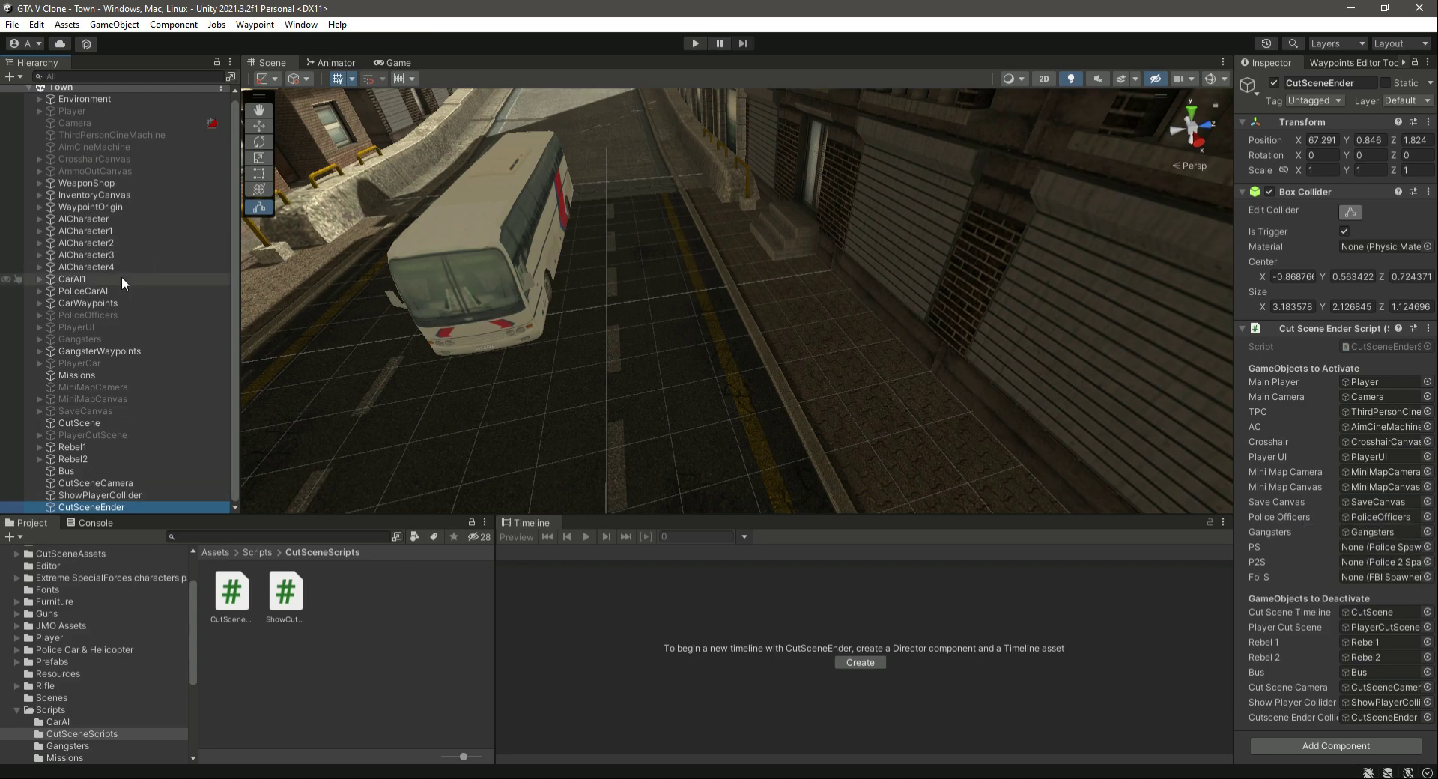
left_click(92, 207)
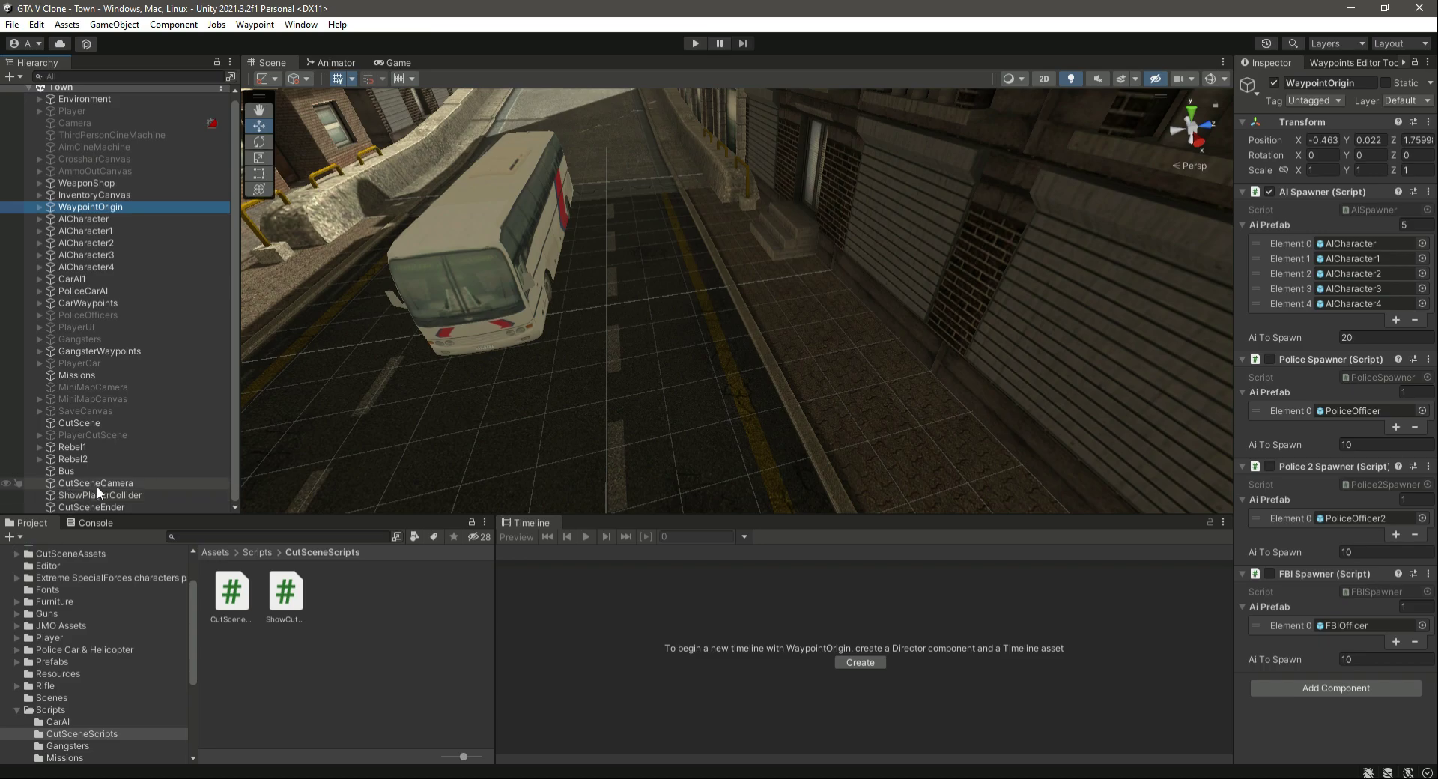
left_click(105, 507)
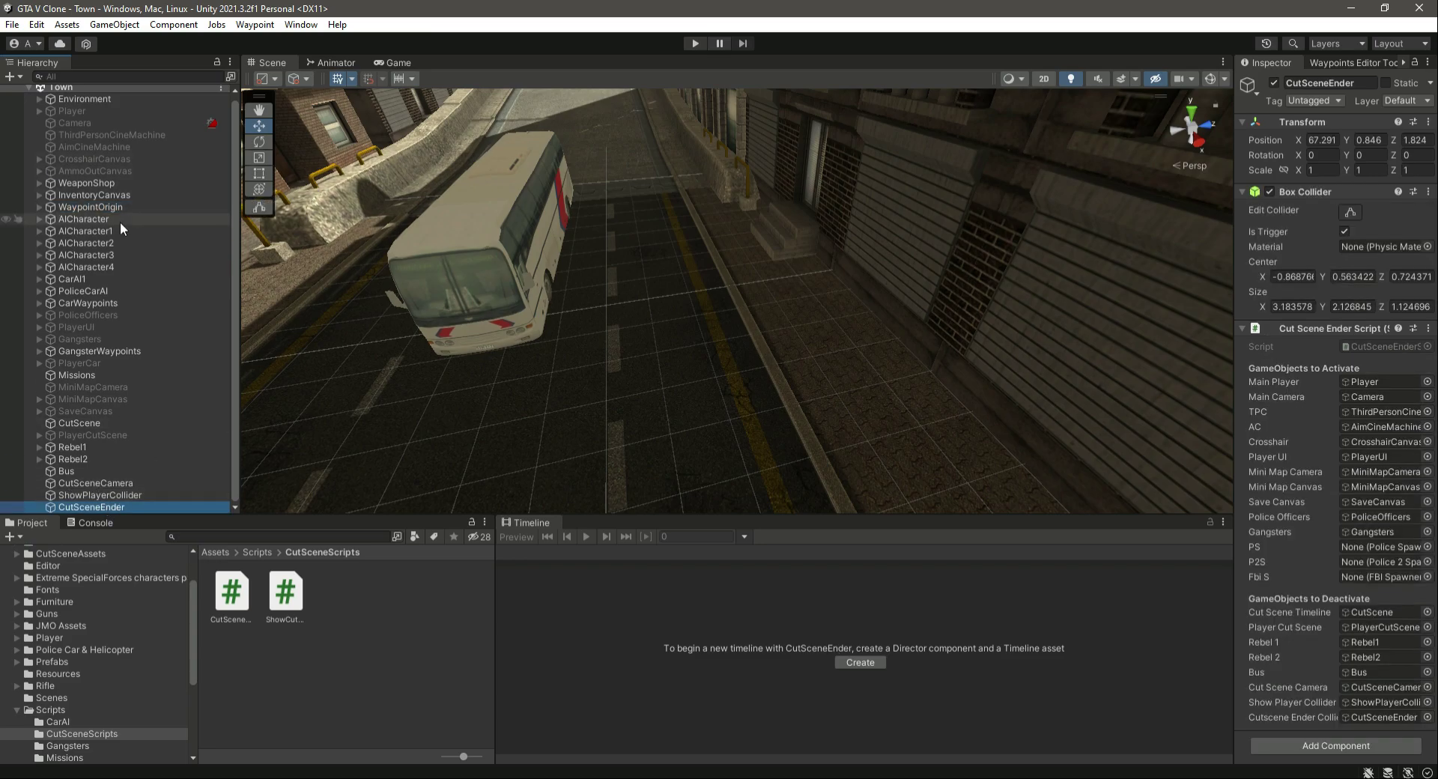
left_click(94, 208)
left_click_drag(1326, 628, 1361, 553)
left_click_drag(84, 206, 1268, 568)
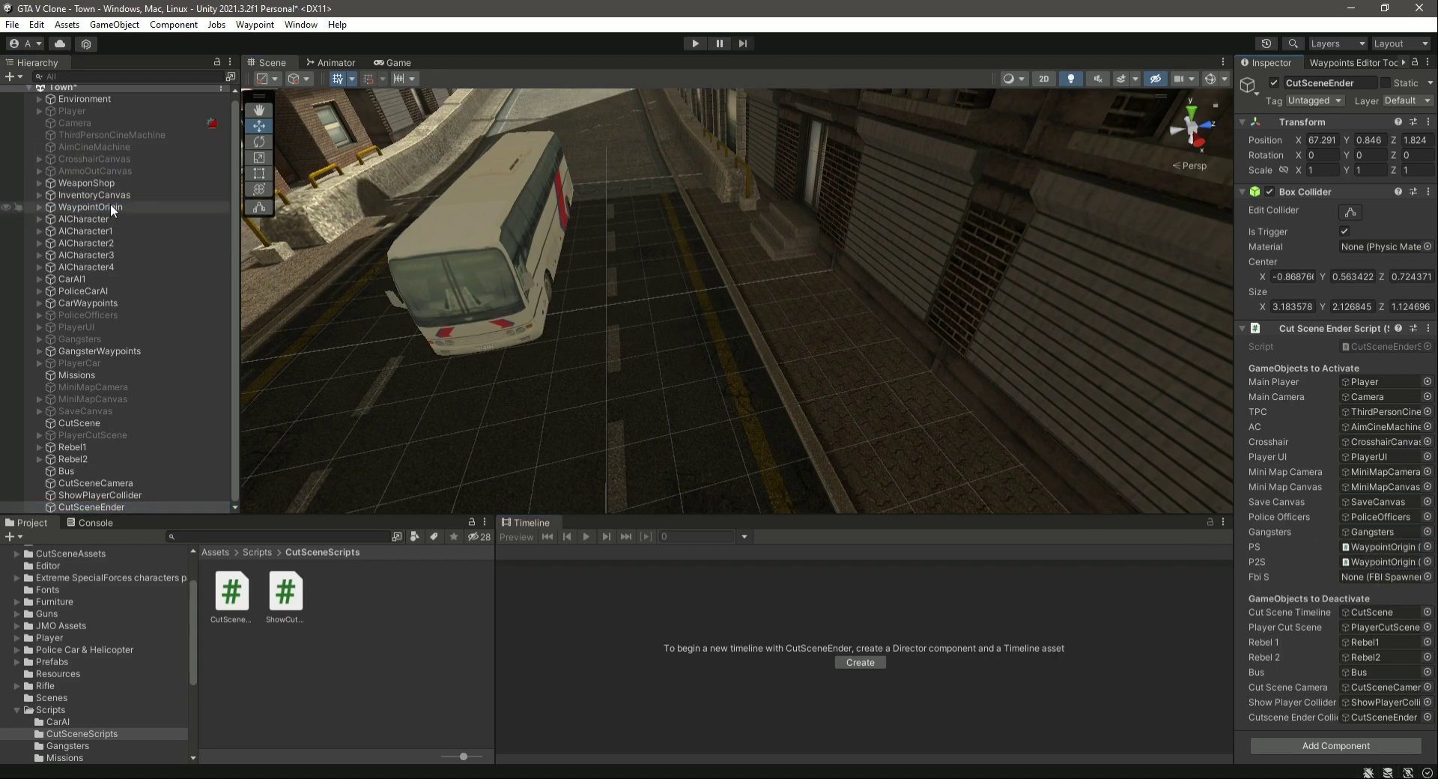
left_click_drag(1346, 578, 1346, 578)
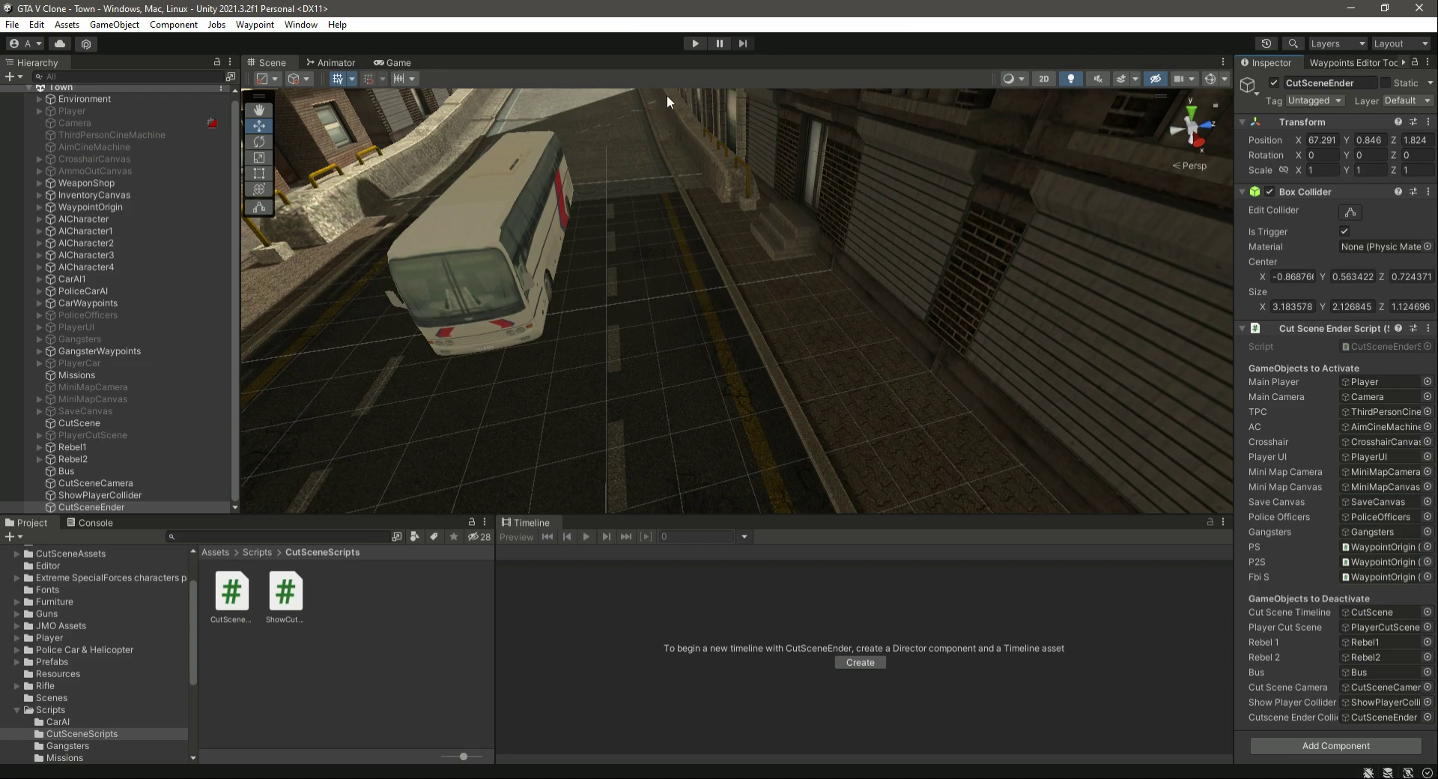
- Maximize the Game view and start Play mode to test the cutscene
left_click(694, 44)
left_click(1224, 61)
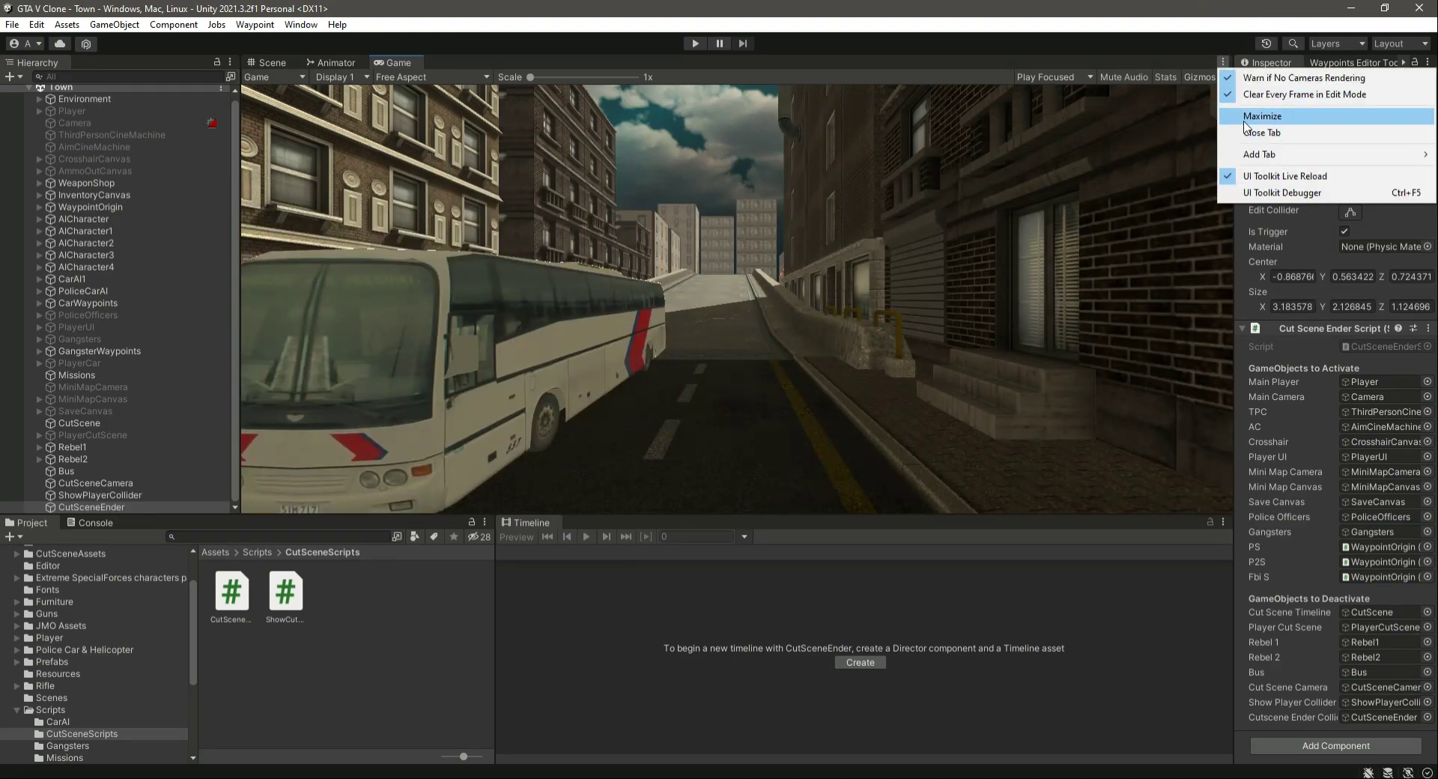
left_click(1251, 122)
left_click(696, 43)
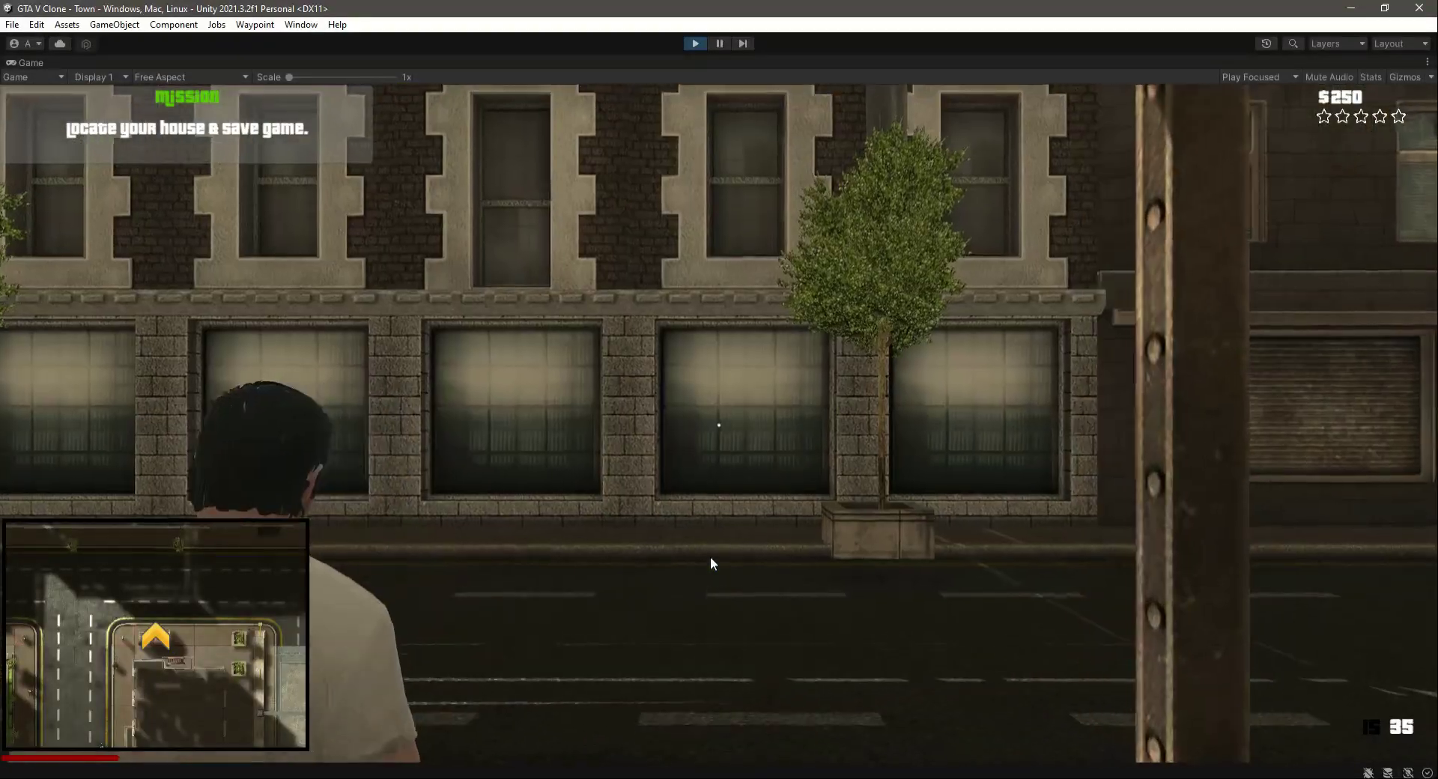
- Run the player through the town streets after the cutscene to check that police, FBI officers and pedestrians are spawned
key("w")
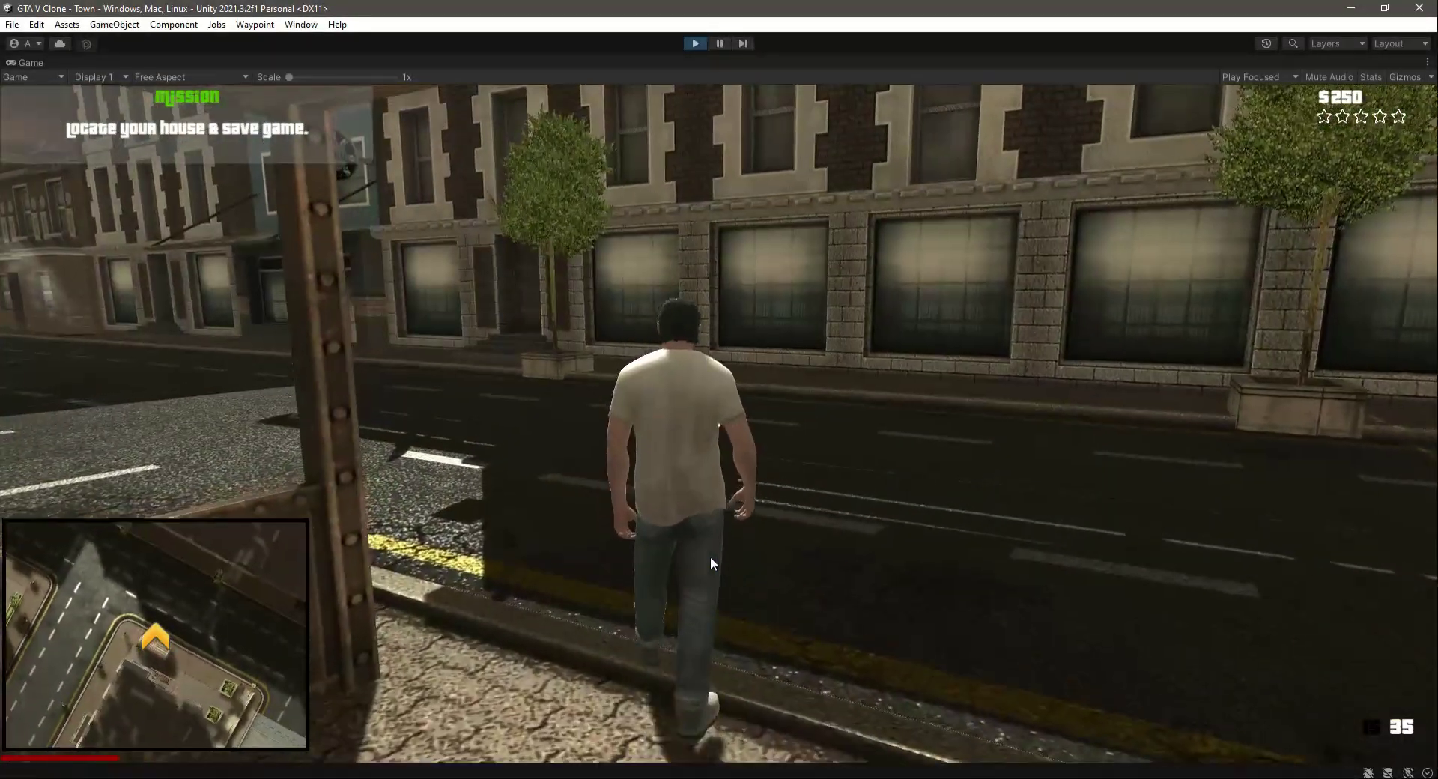
key("shift+w")
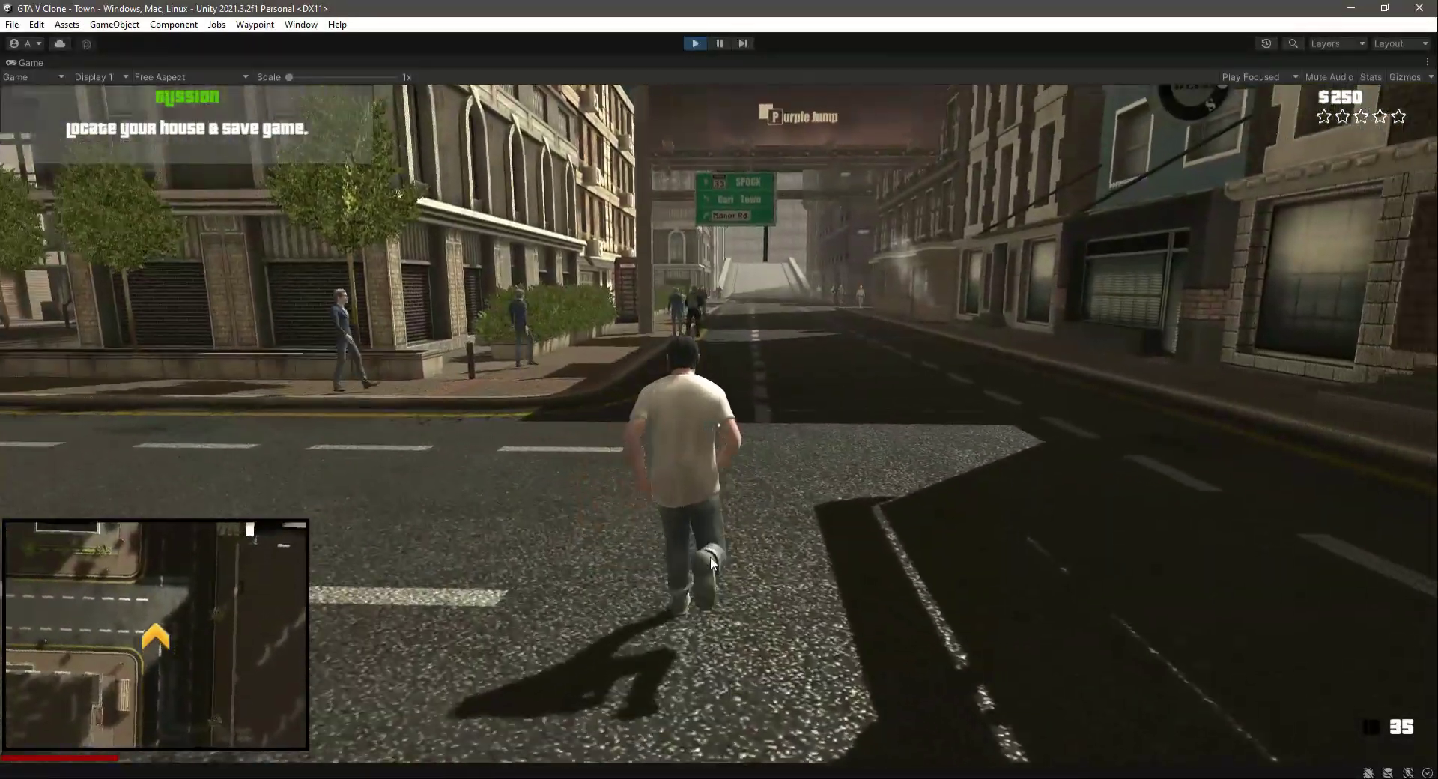
key("shift+w")
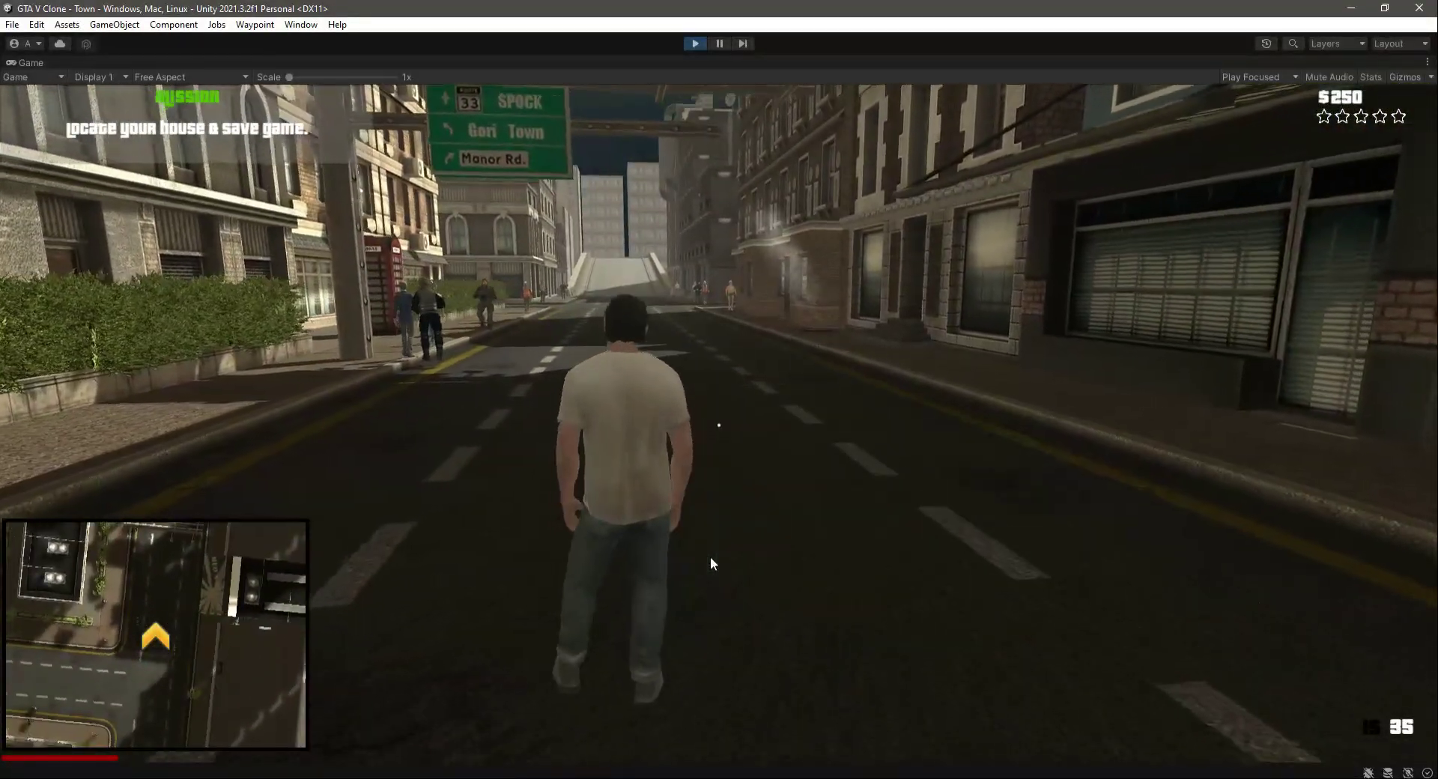
key("shift+w")
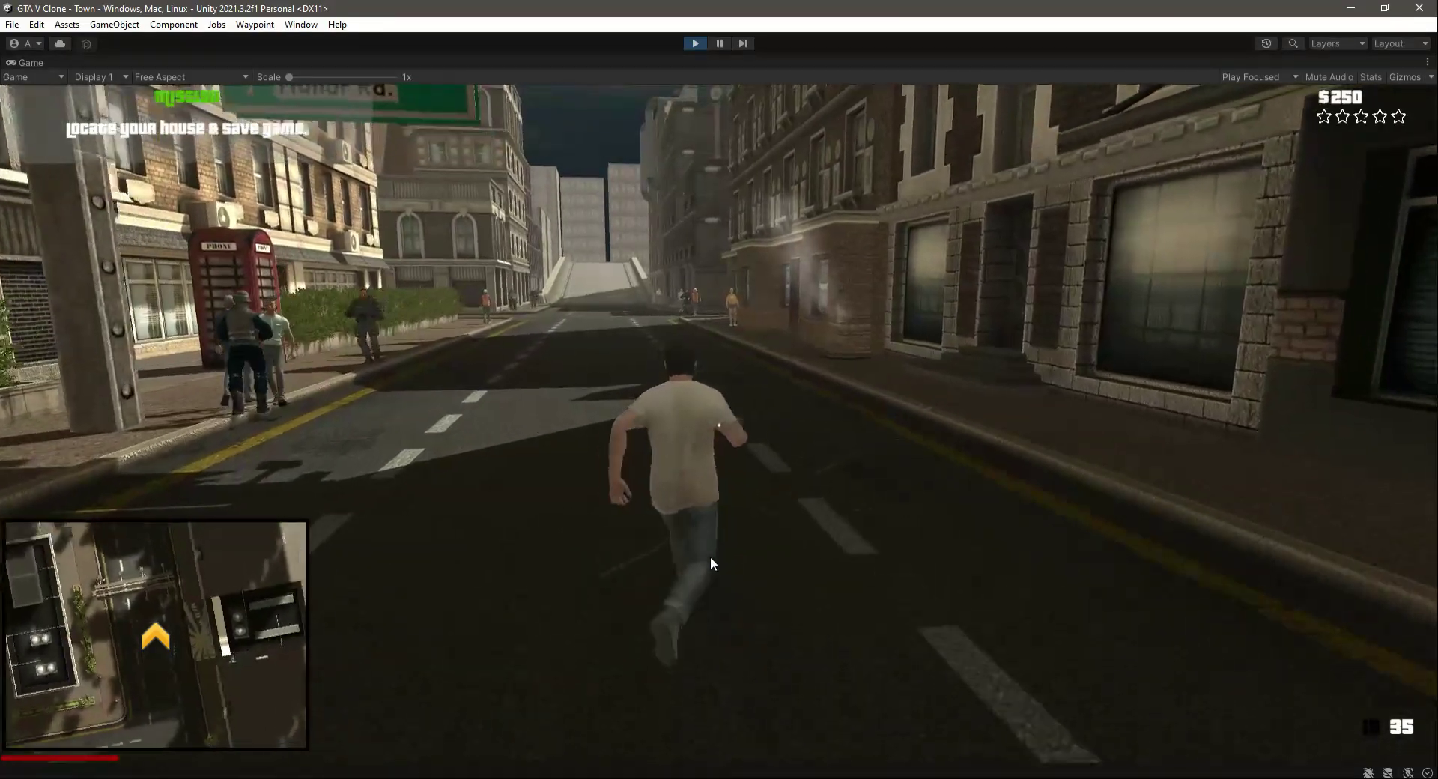
key("shift+w")
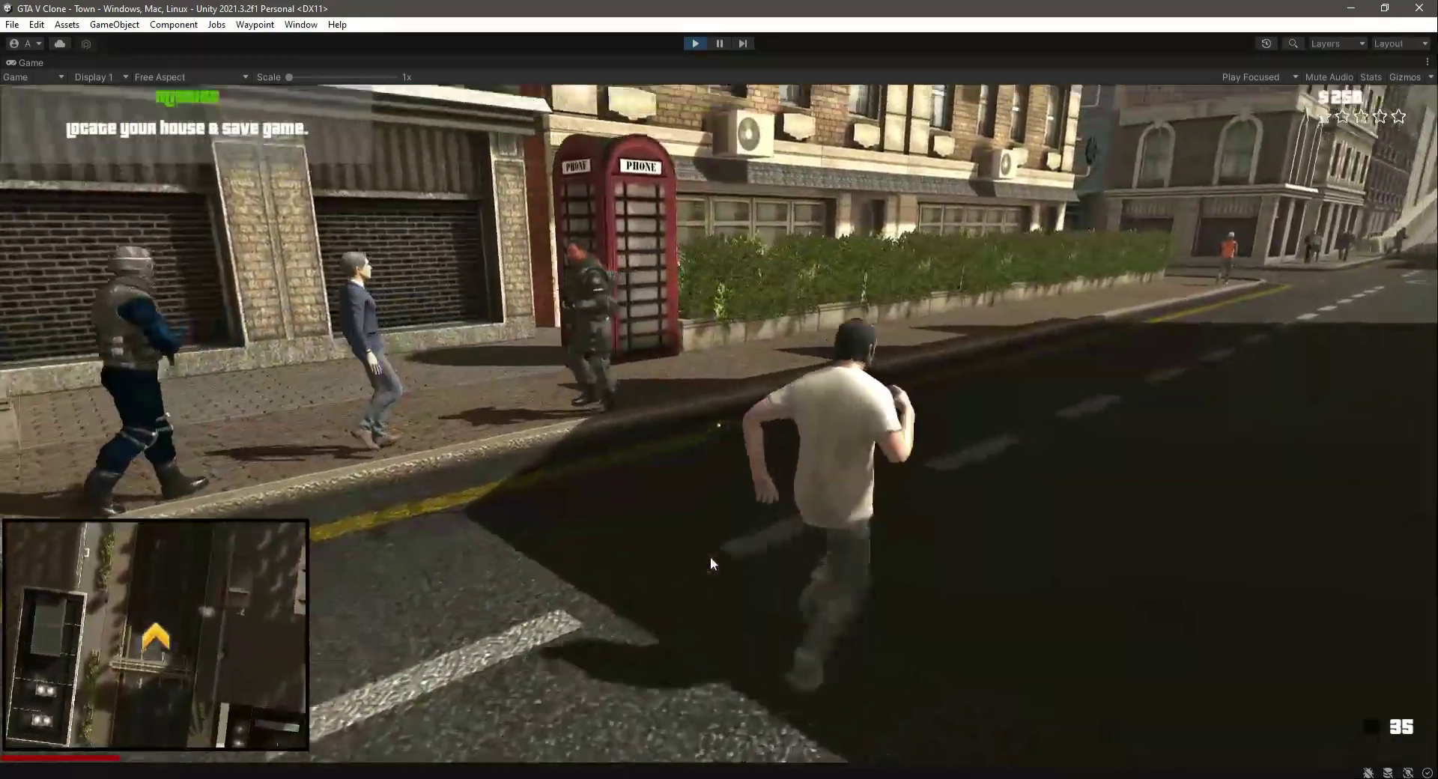
key("shift+w")
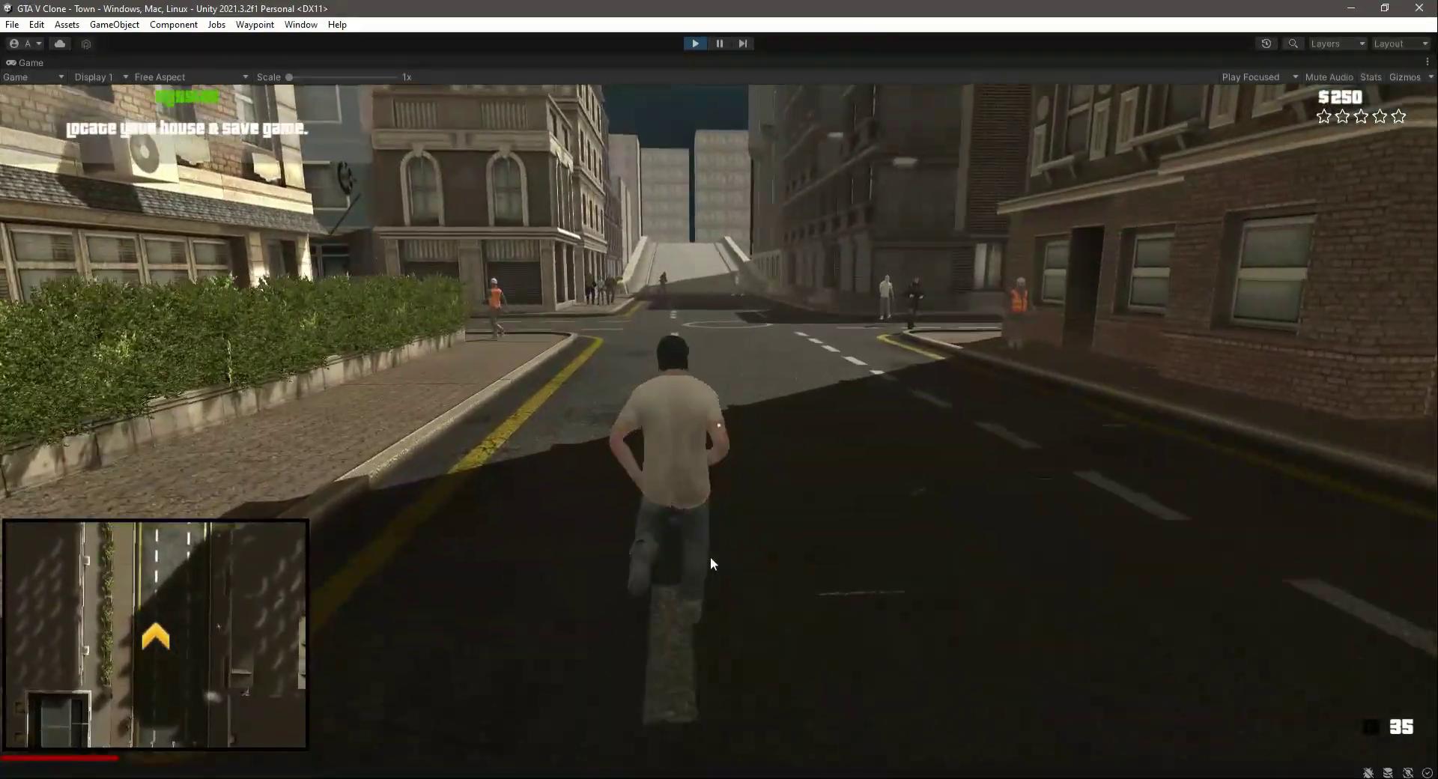
key("shift+w")
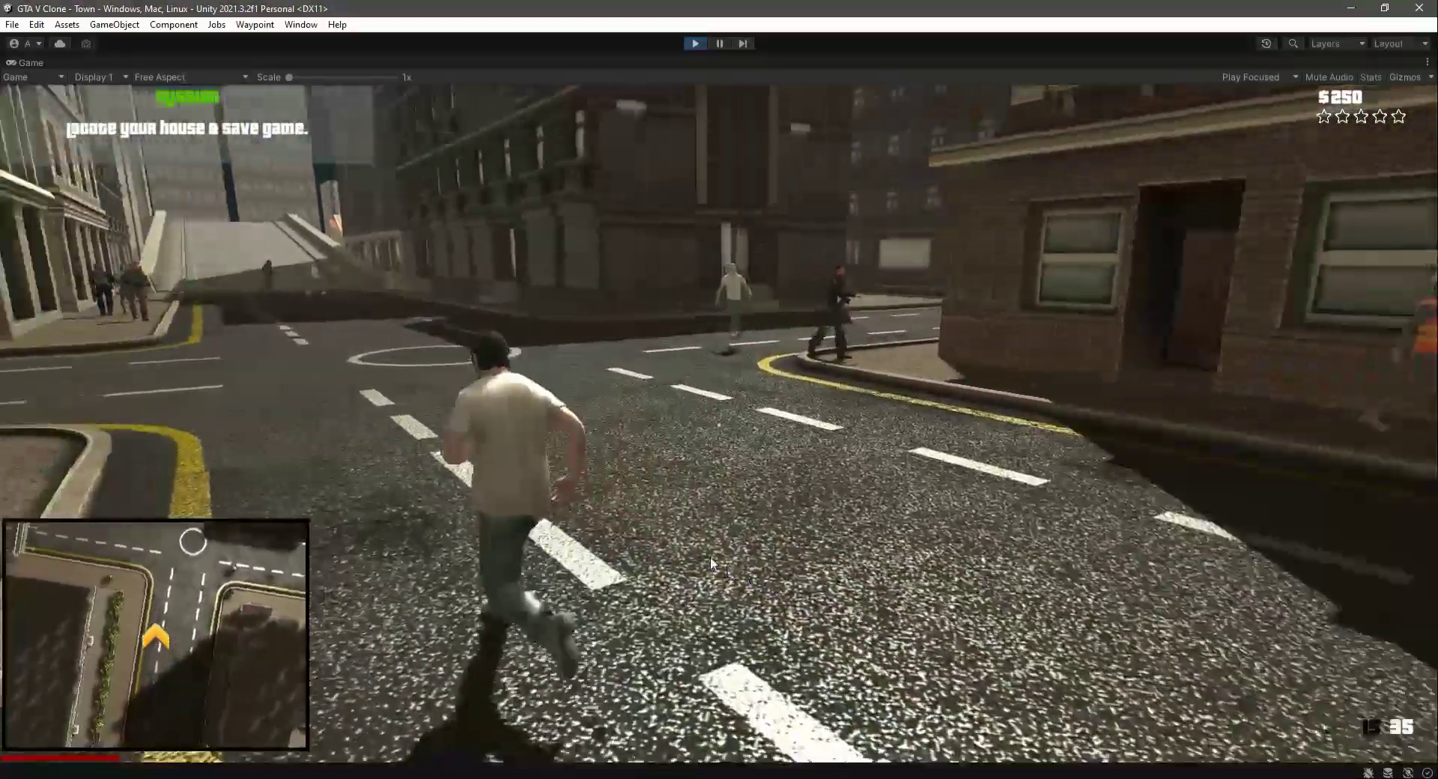
key("shift+w")
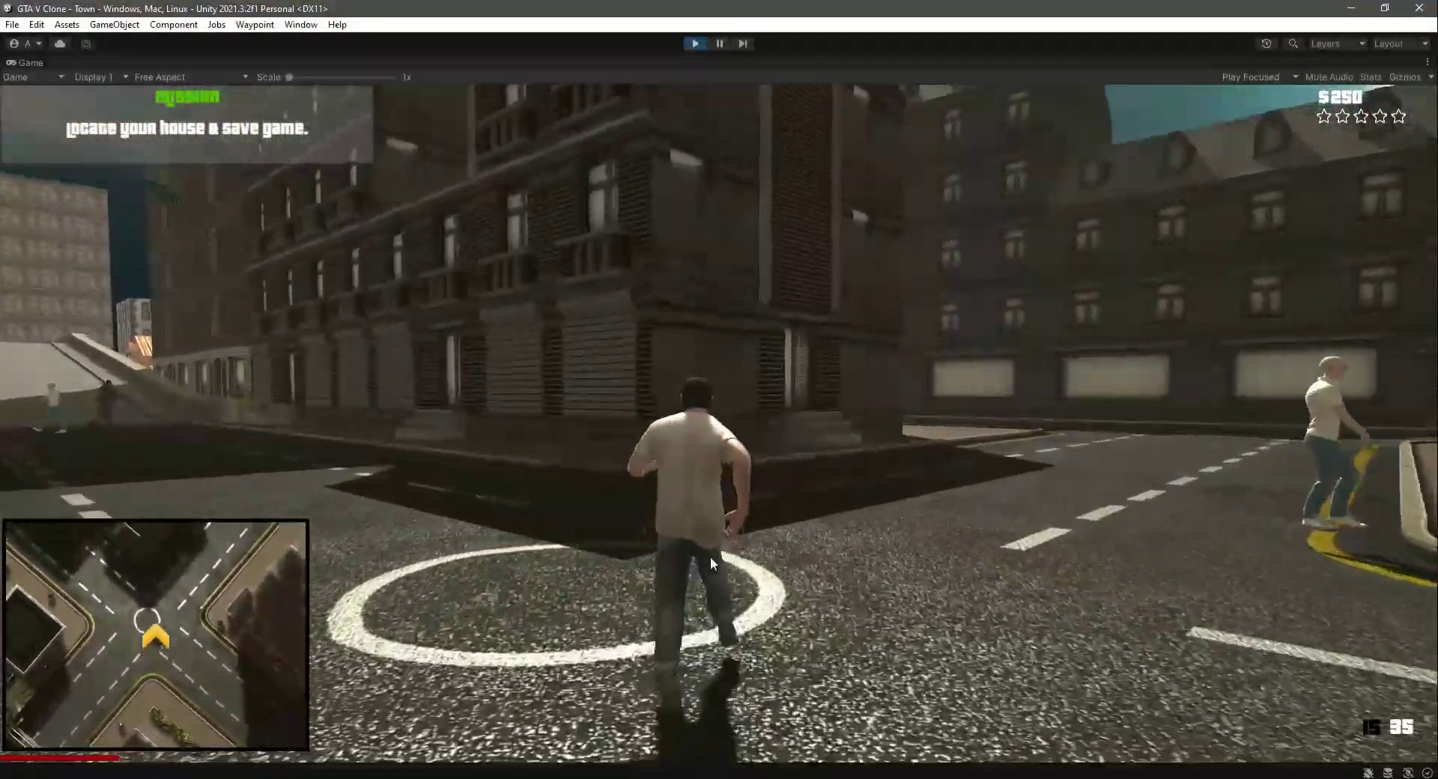
key("shift+w")
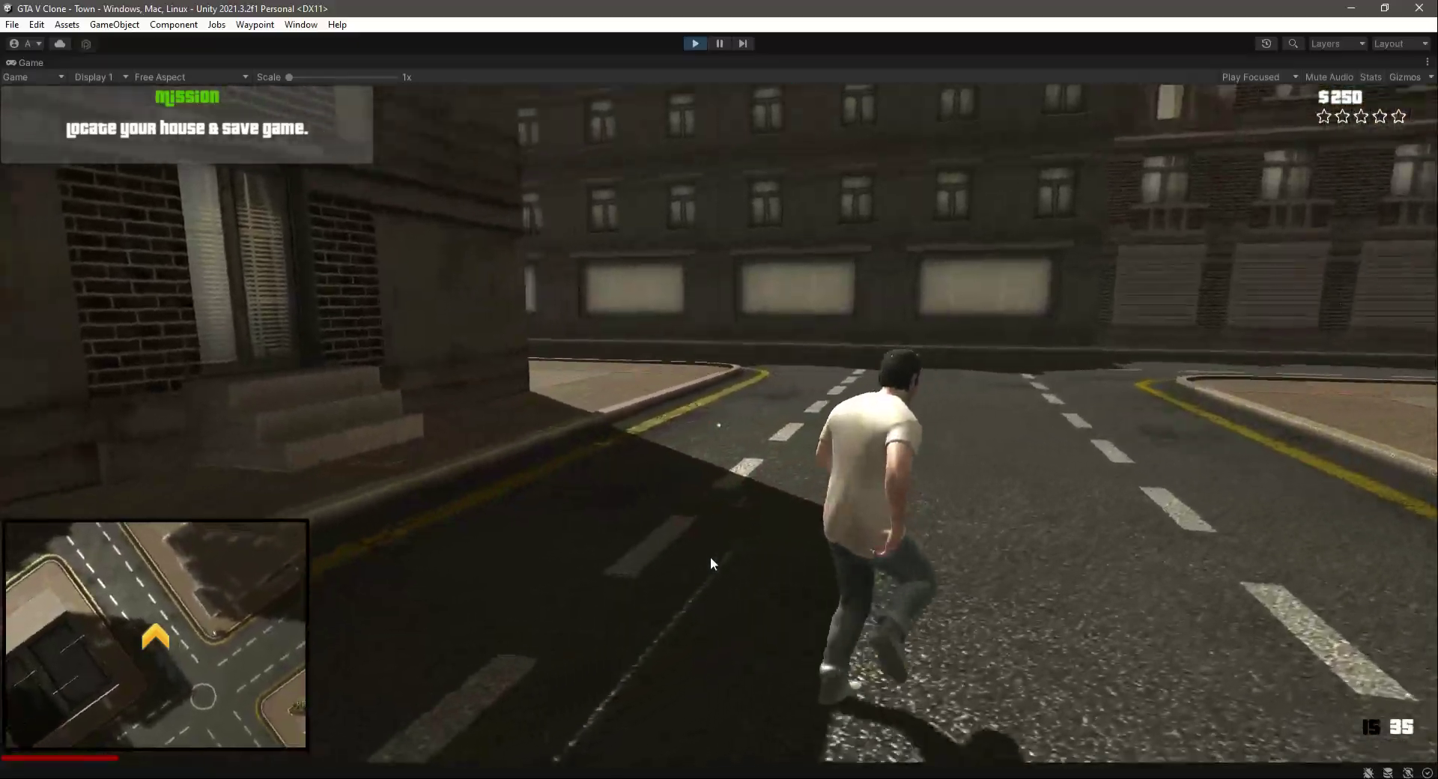
key("shift+w")
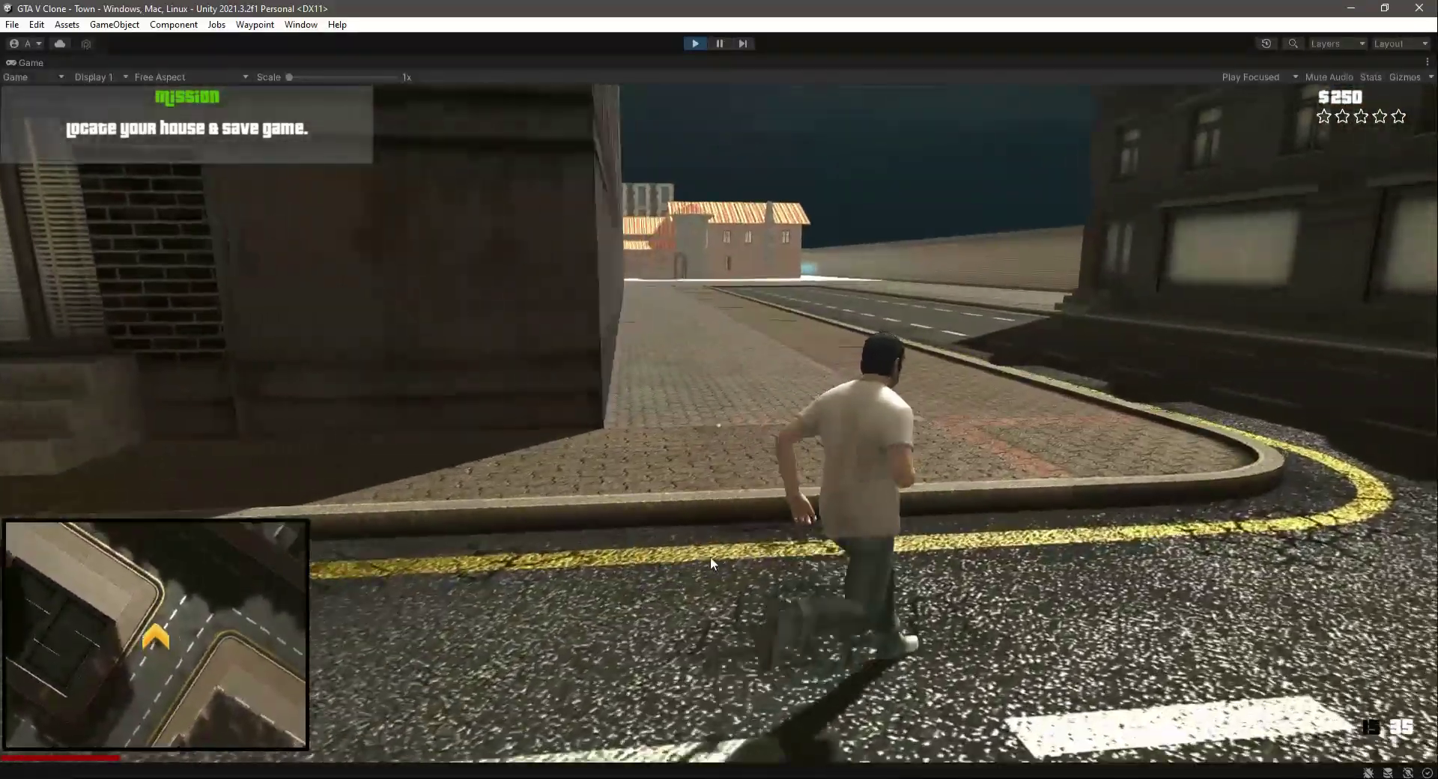
key("shift+w")
key("shift+w")
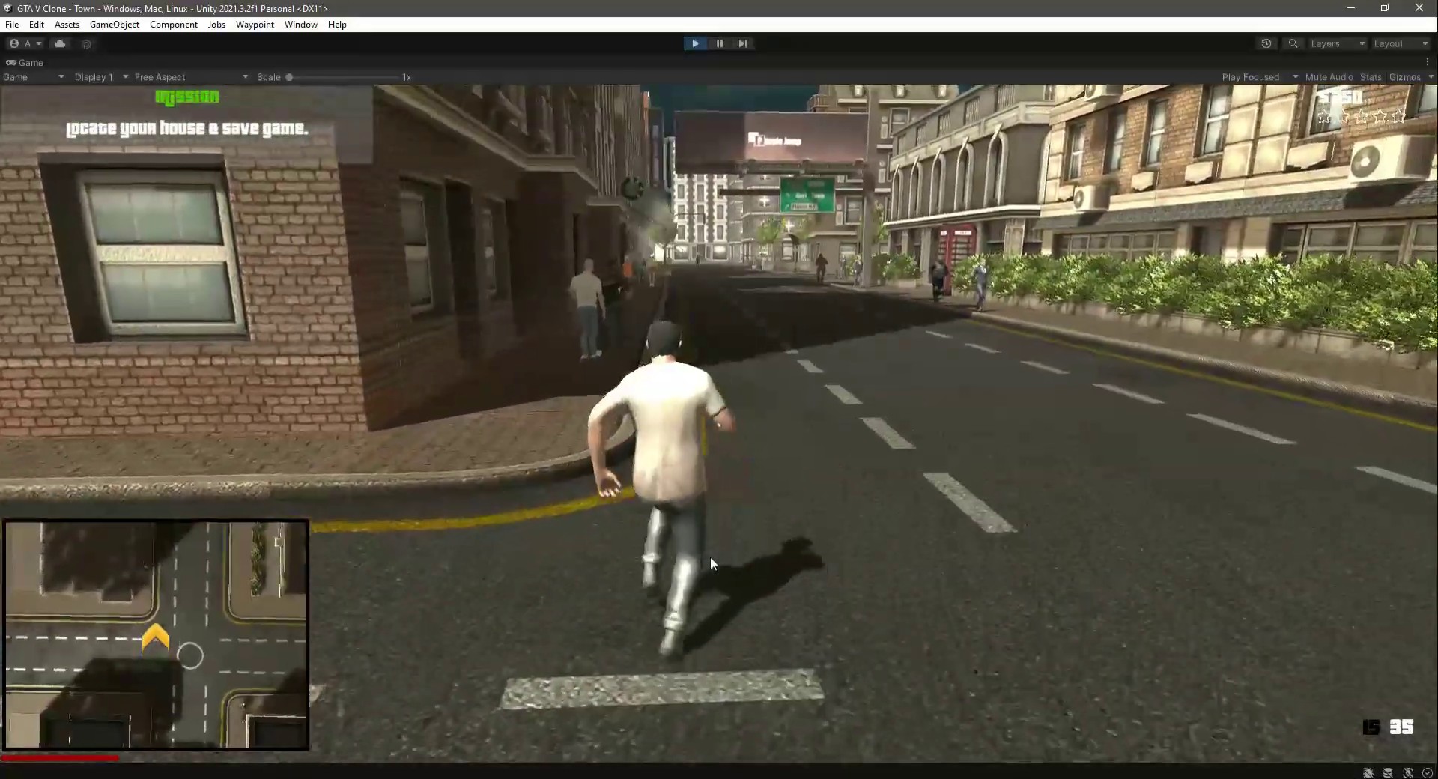
key("shift+w")
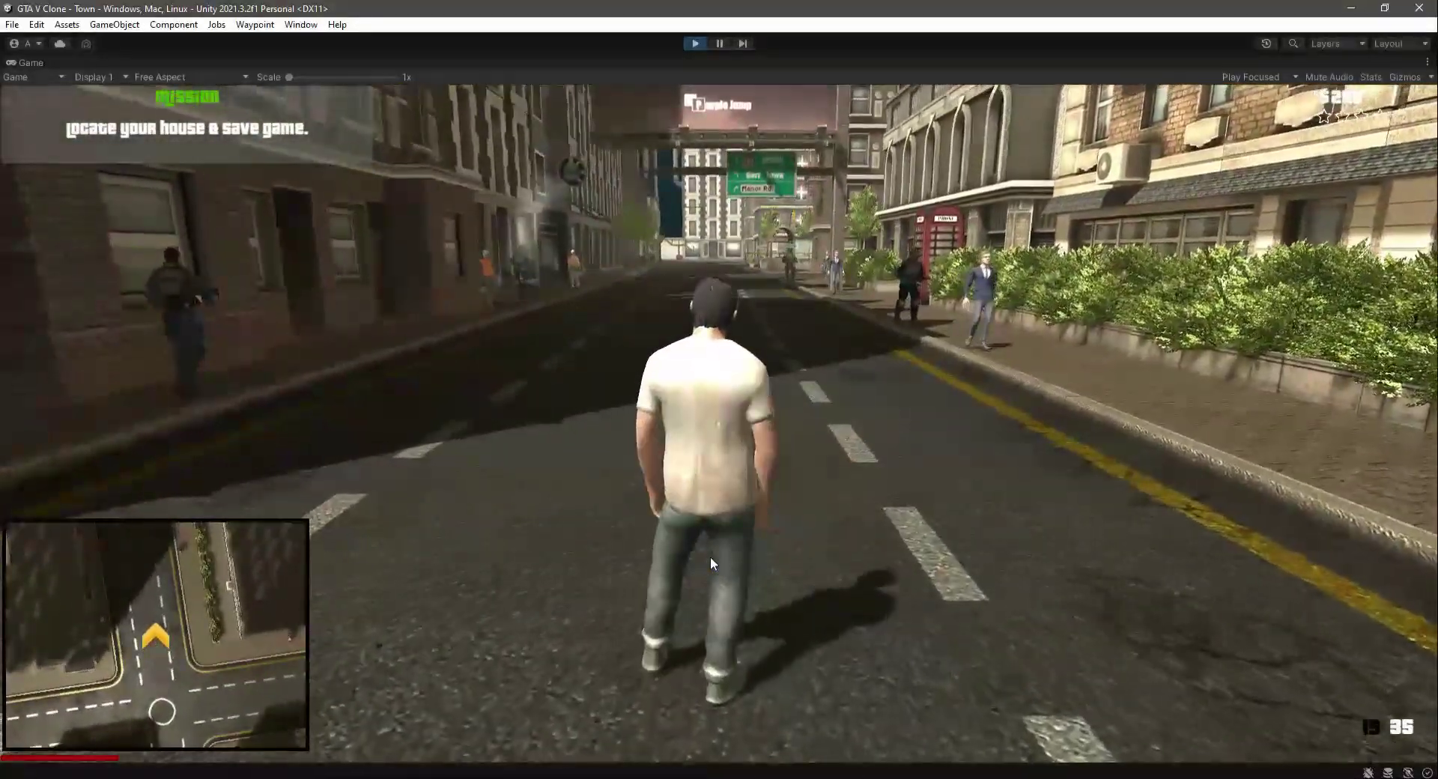